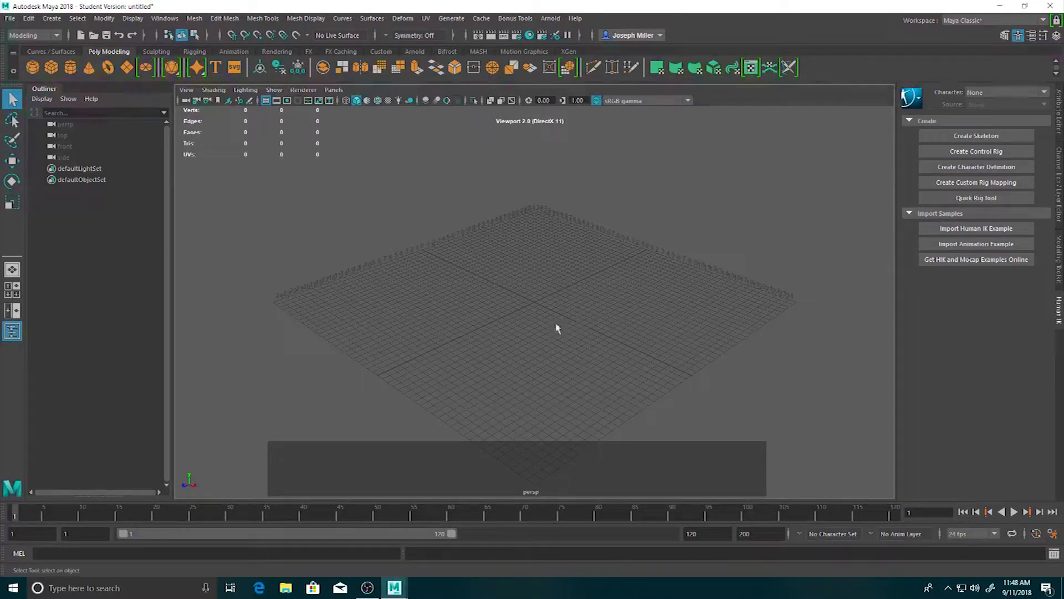
pyautogui.click(464, 416)
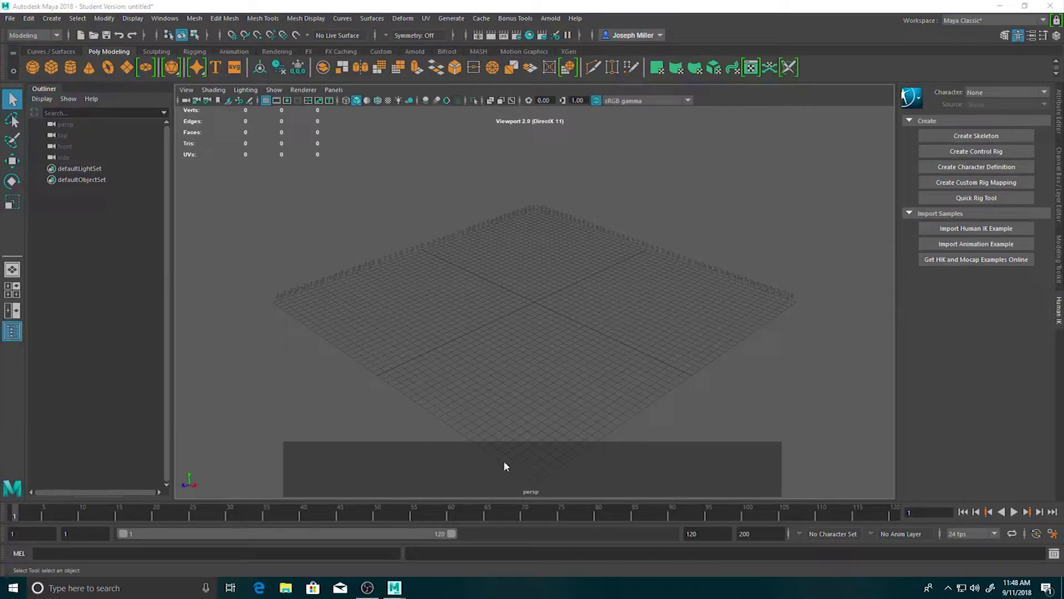
pyautogui.click(444, 457)
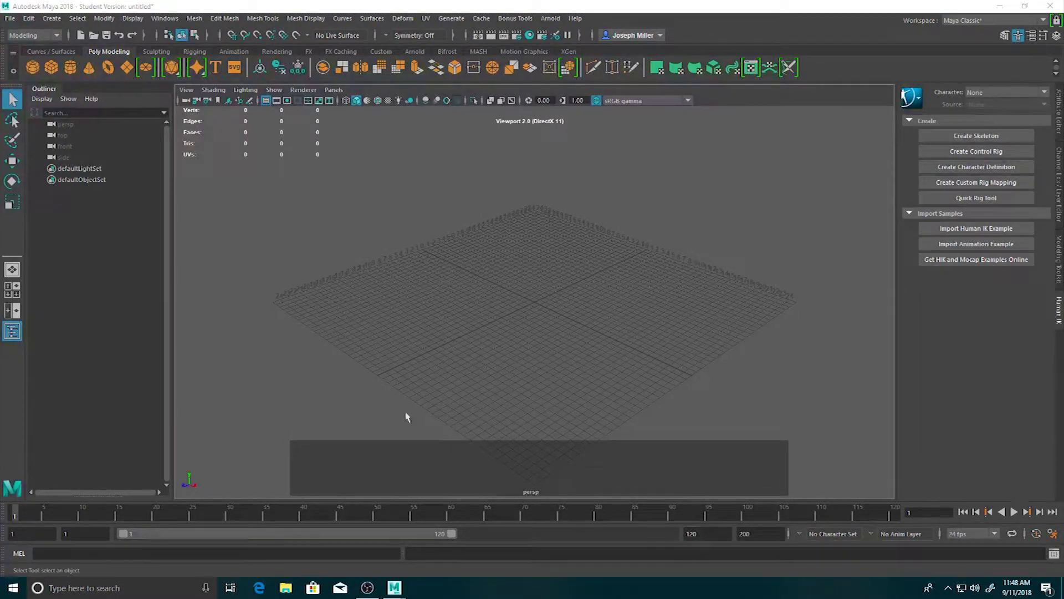
pyautogui.click(418, 398)
pyautogui.click(423, 460)
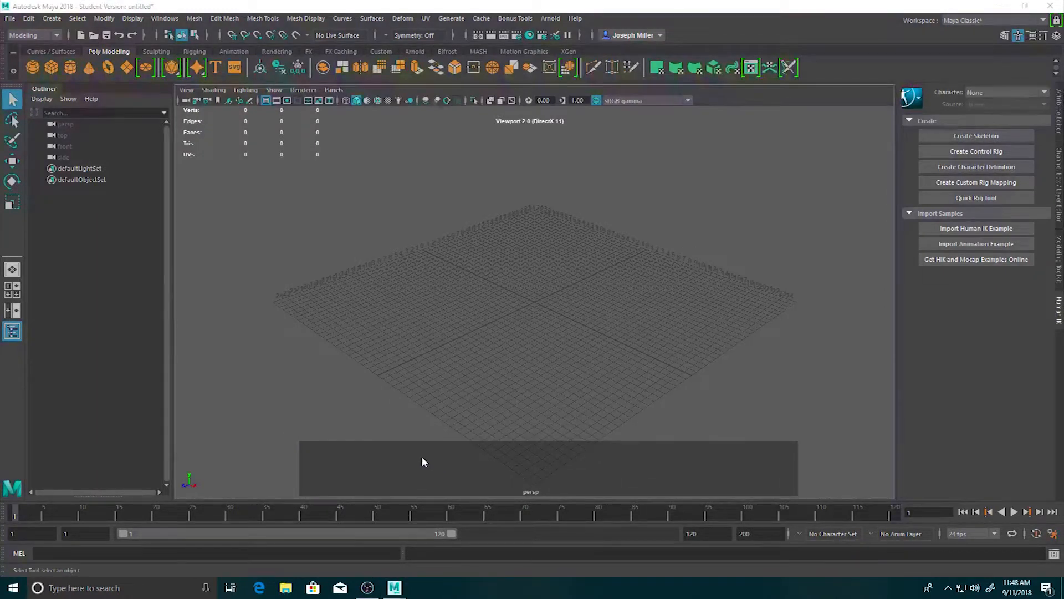
pyautogui.rightClick(419, 457)
pyautogui.click(427, 460)
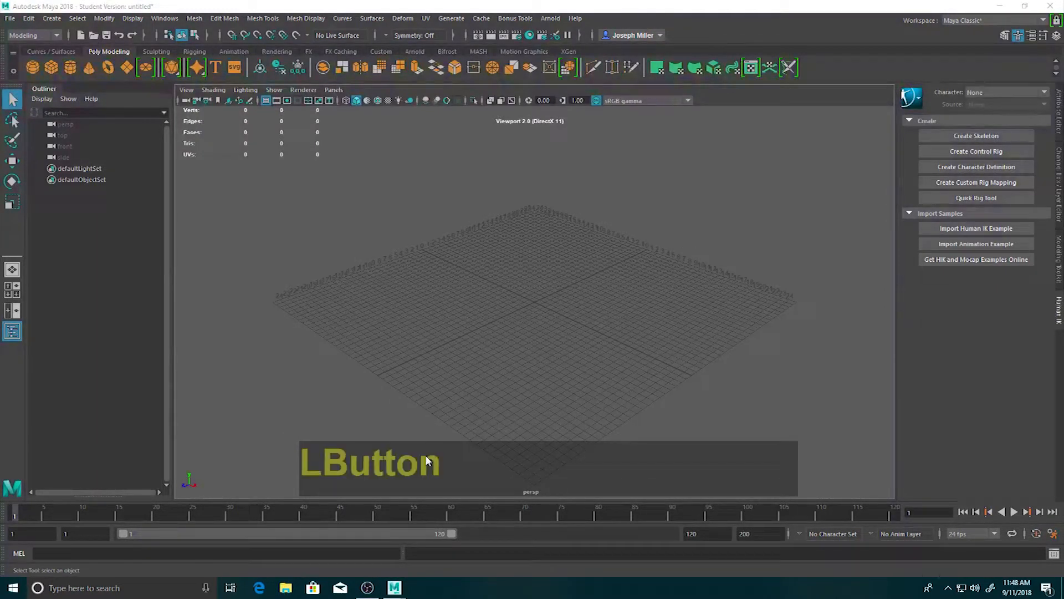
pyautogui.rightClick(427, 460)
pyautogui.middleClick(426, 458)
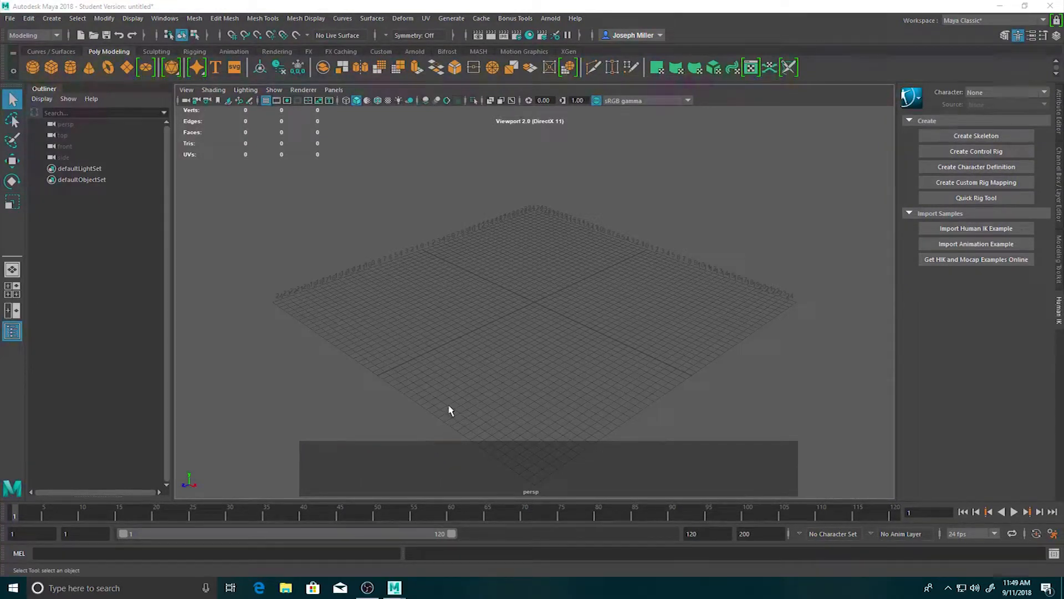
pyautogui.press('ctrl')
pyautogui.press('alt')
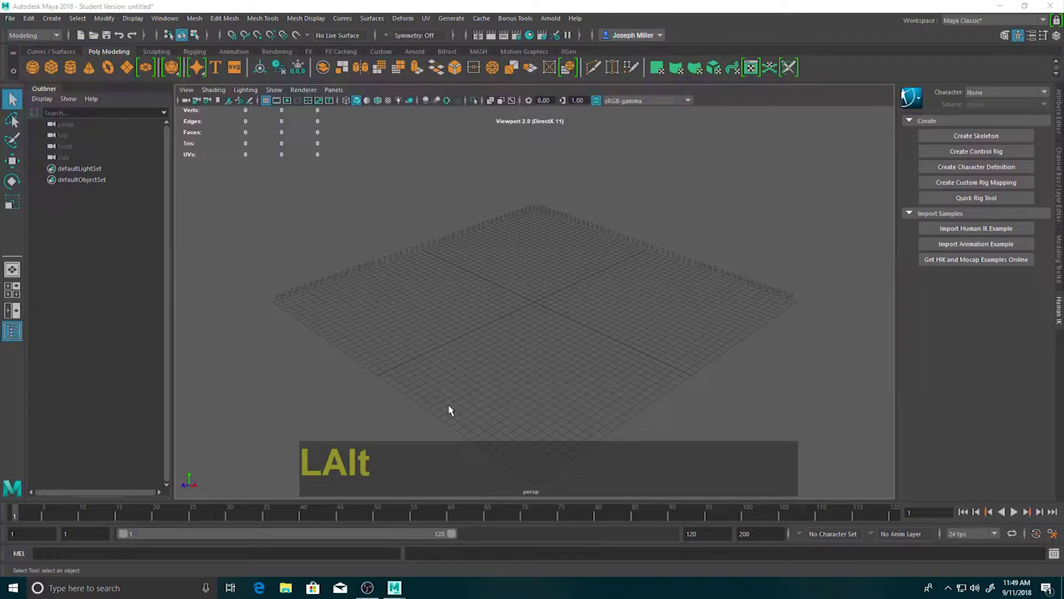
pyautogui.press('shift')
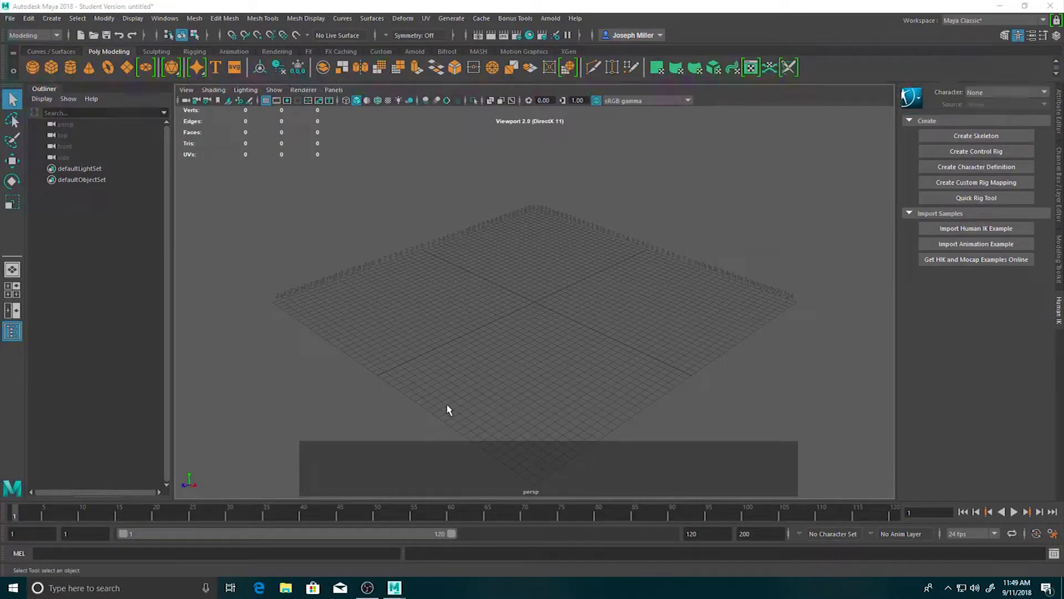
pyautogui.click(524, 459)
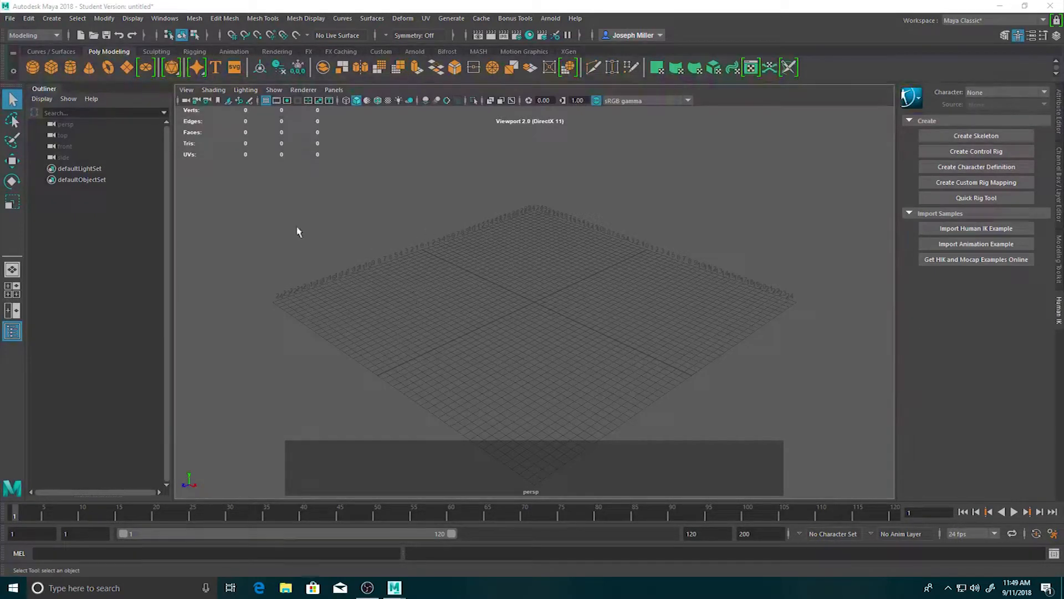
# Draw a large polygon cube interactively on the grid and delete it.
pyautogui.click(52, 67)
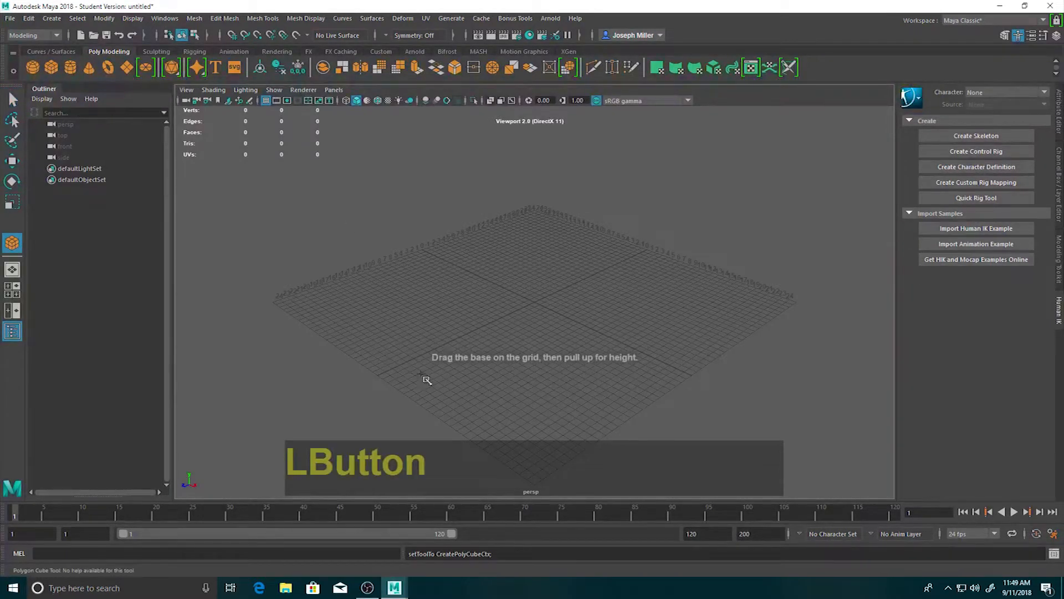
pyautogui.moveTo(516, 257); pyautogui.dragTo(558, 177)
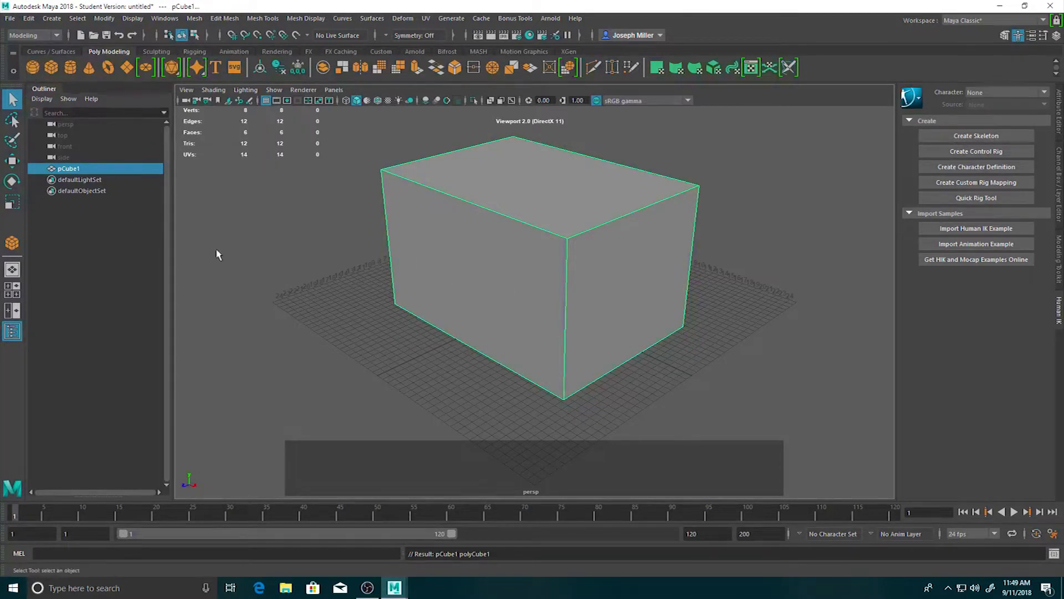
pyautogui.press('Delete')
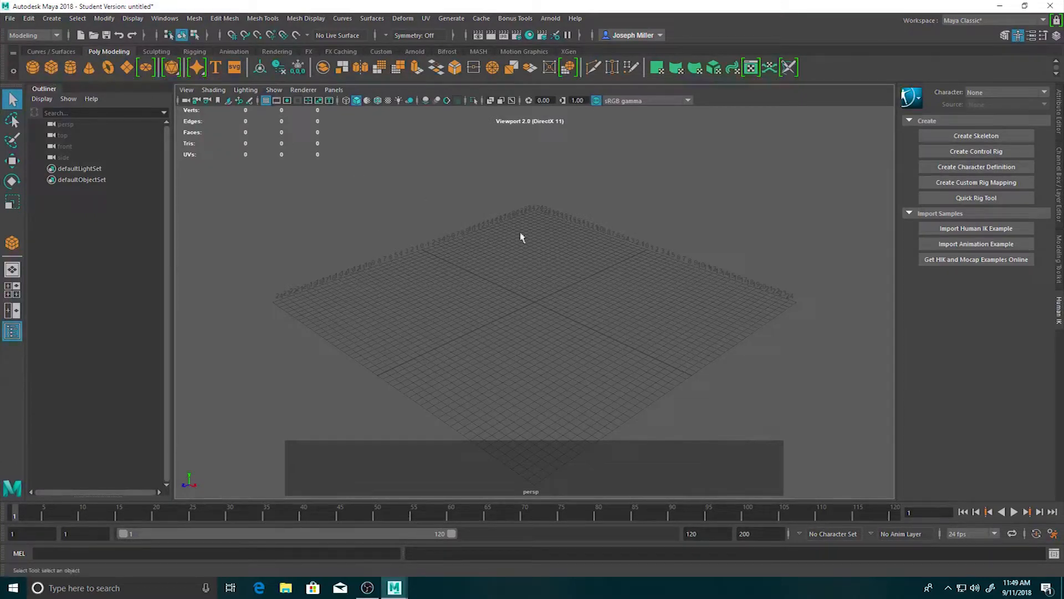
# Turn off Interactive Creation for polygon primitives and test it by adding a default cube at the origin and deleting it.
pyautogui.click(52, 22)
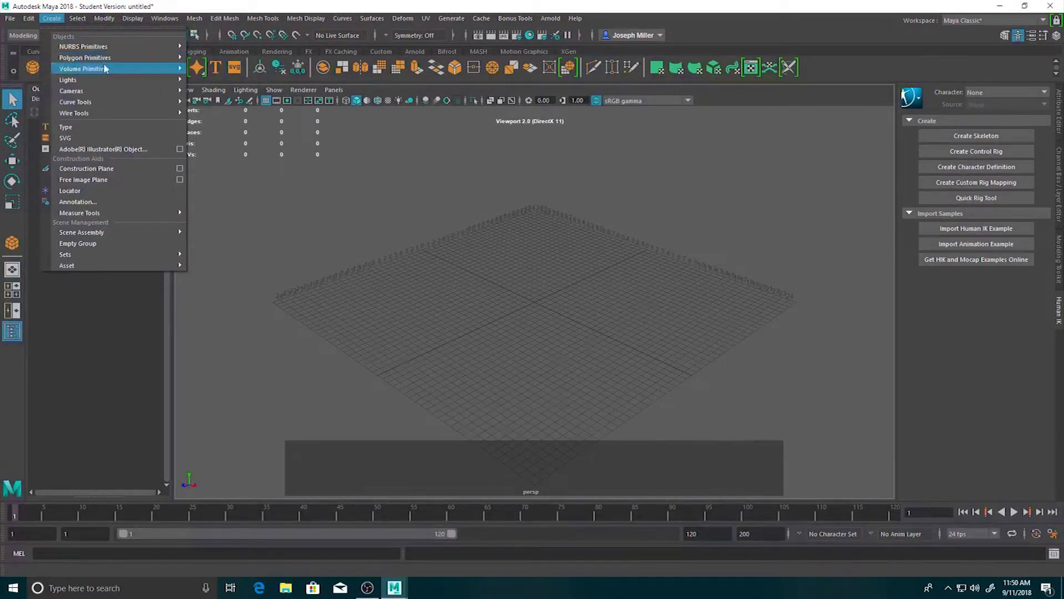
pyautogui.moveTo(113, 80)
pyautogui.moveTo(117, 59)
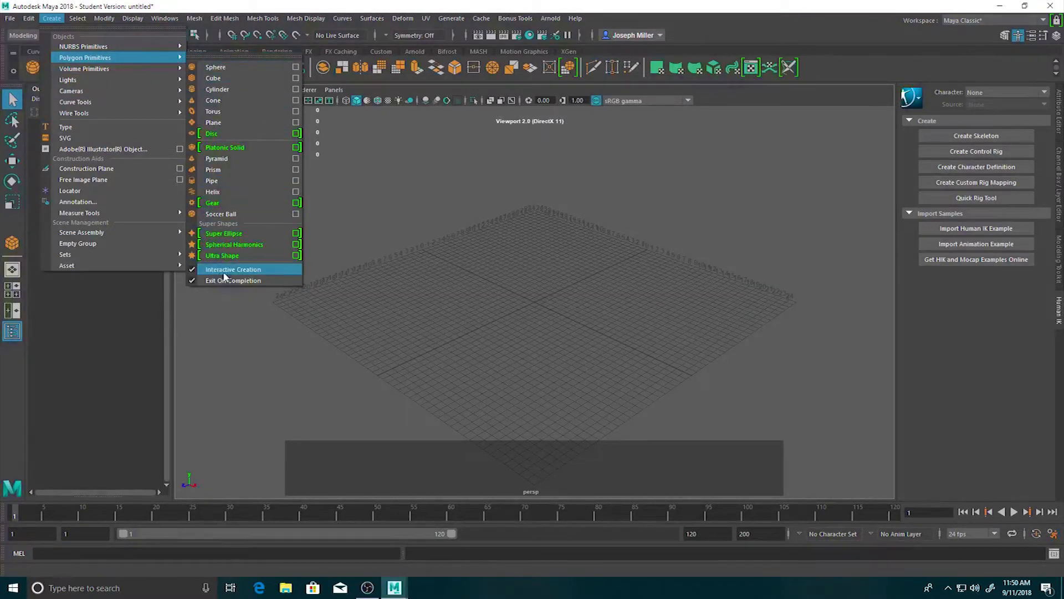
pyautogui.click(194, 270)
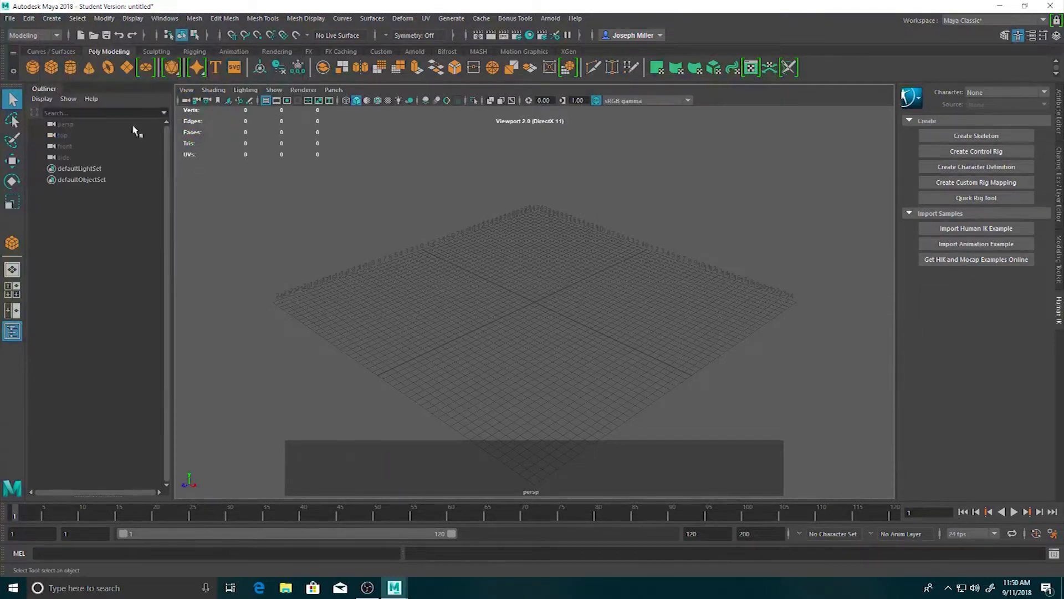
pyautogui.click(51, 67)
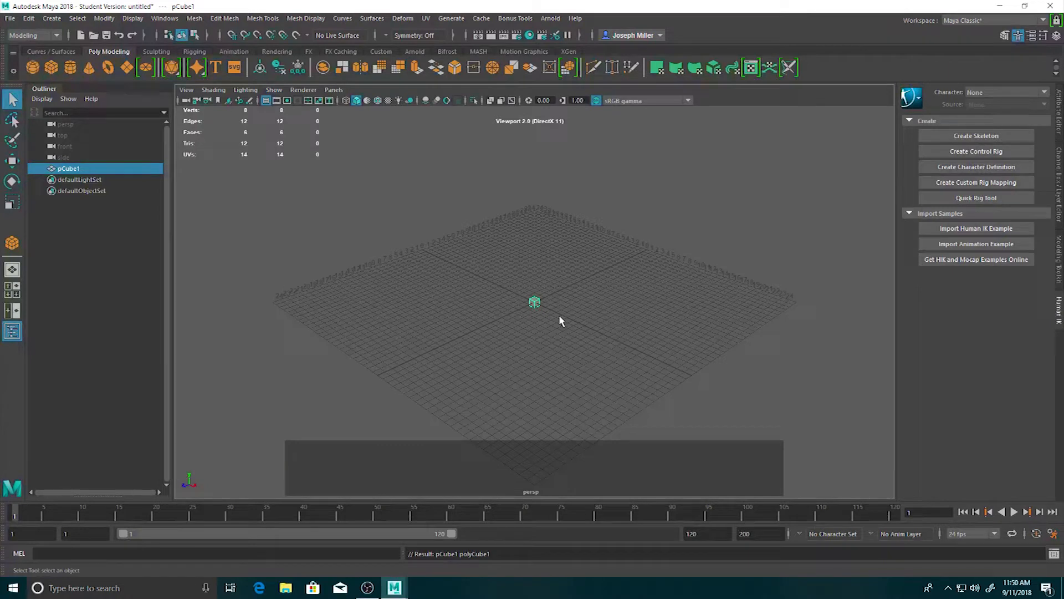
pyautogui.press('Delete')
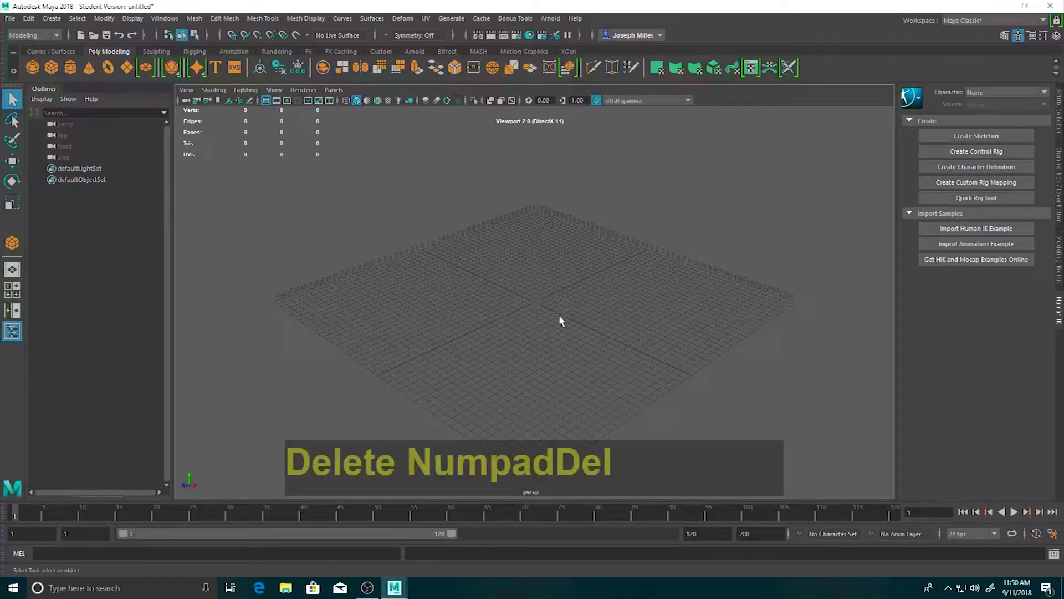
# Turn Interactive Creation for polygon primitives back on.
pyautogui.click(52, 18)
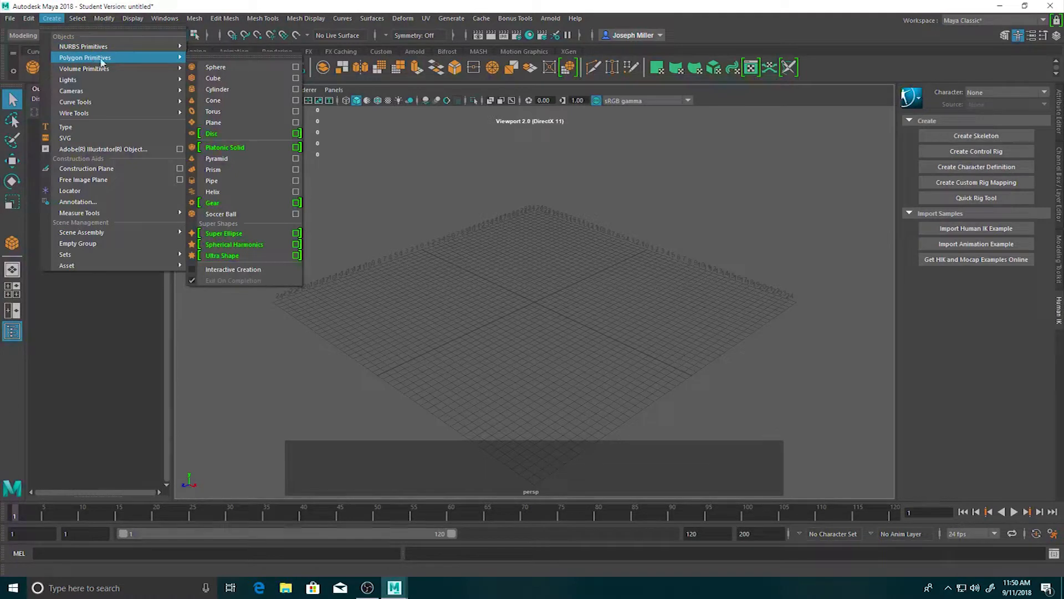
pyautogui.click(195, 272)
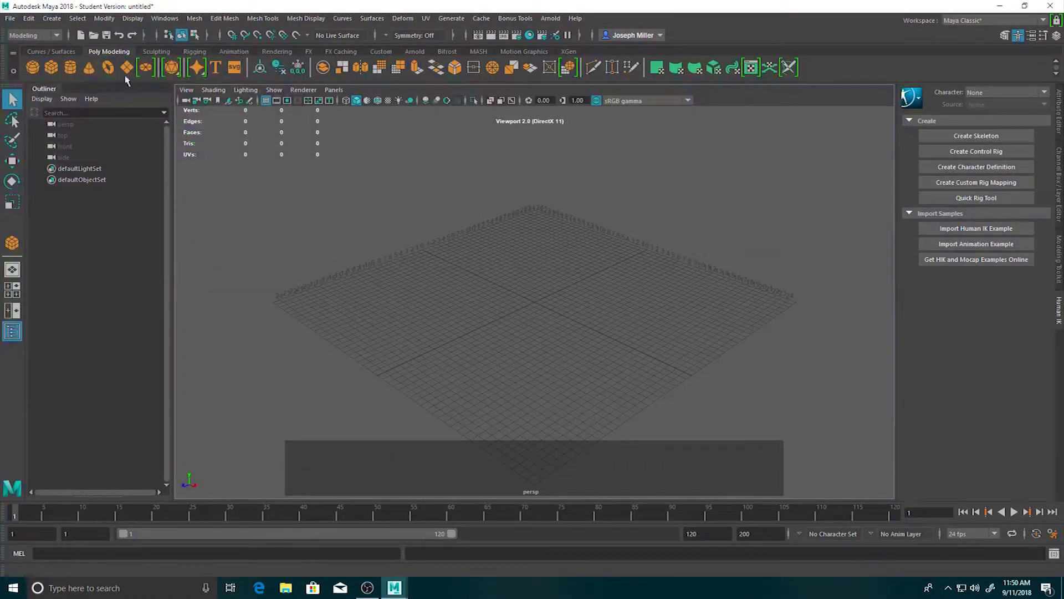
# Draw a large polygon cube interactively, with its base over the middle of the grid and its height pulled upward.
pyautogui.click(51, 67)
pyautogui.moveTo(499, 295); pyautogui.dragTo(532, 404)
pyautogui.moveTo(542, 340); pyautogui.dragTo(534, 140)
pyautogui.scroll(-2, 602, 274)
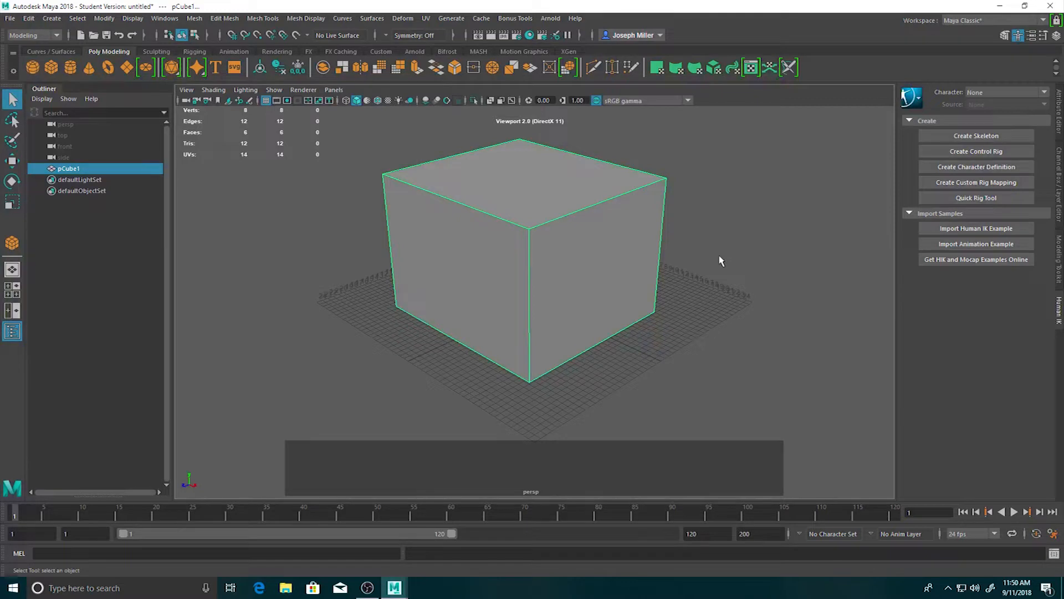
# Examine the cube in the perspective view by panning around it and viewing it from near and far distances.
pyautogui.press('alt')
pyautogui.keyDown('alt'); pyautogui.moveTo(721, 260); pyautogui.dragTo(681, 282, button='middle'); pyautogui.keyUp('alt')
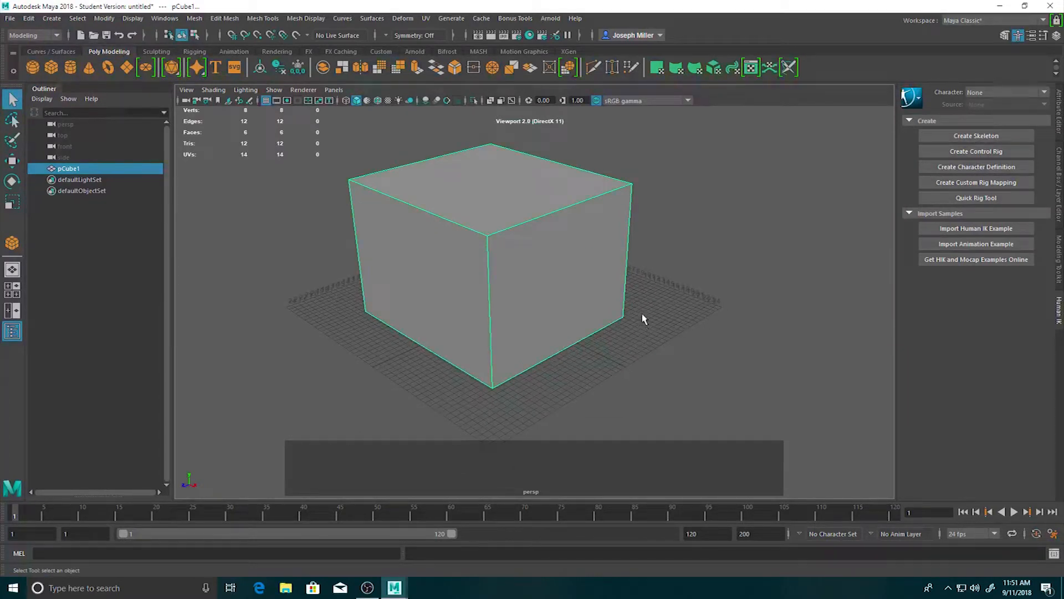
pyautogui.keyDown('alt'); pyautogui.moveTo(641, 314); pyautogui.dragTo(702, 277, button='middle'); pyautogui.keyUp('alt')
pyautogui.scroll(-6, 654, 293)
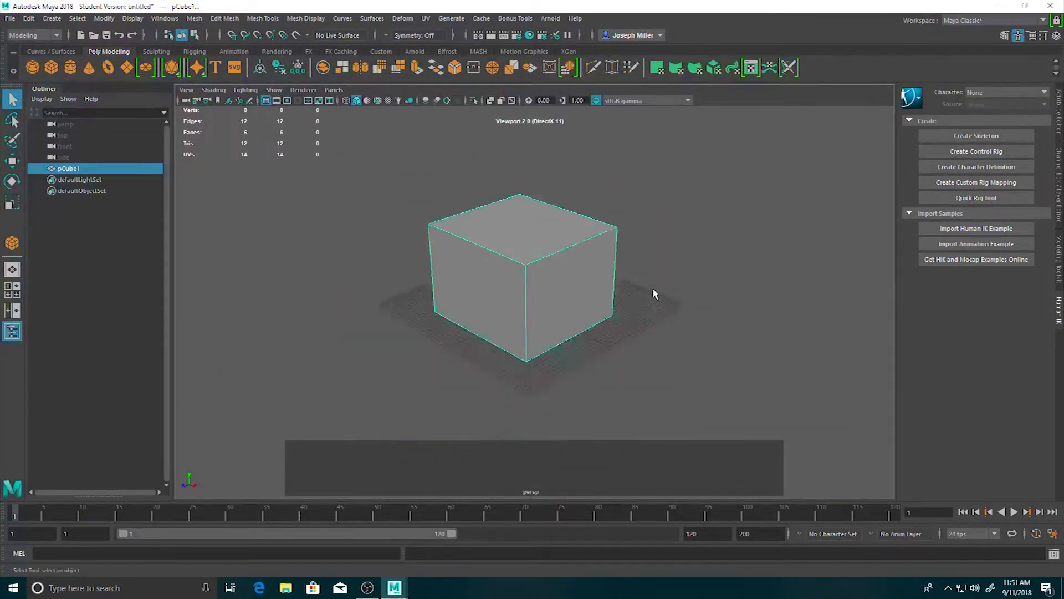
pyautogui.scroll(3, 655, 292)
pyautogui.scroll(3, 654, 294)
pyautogui.scroll(-2, 654, 294)
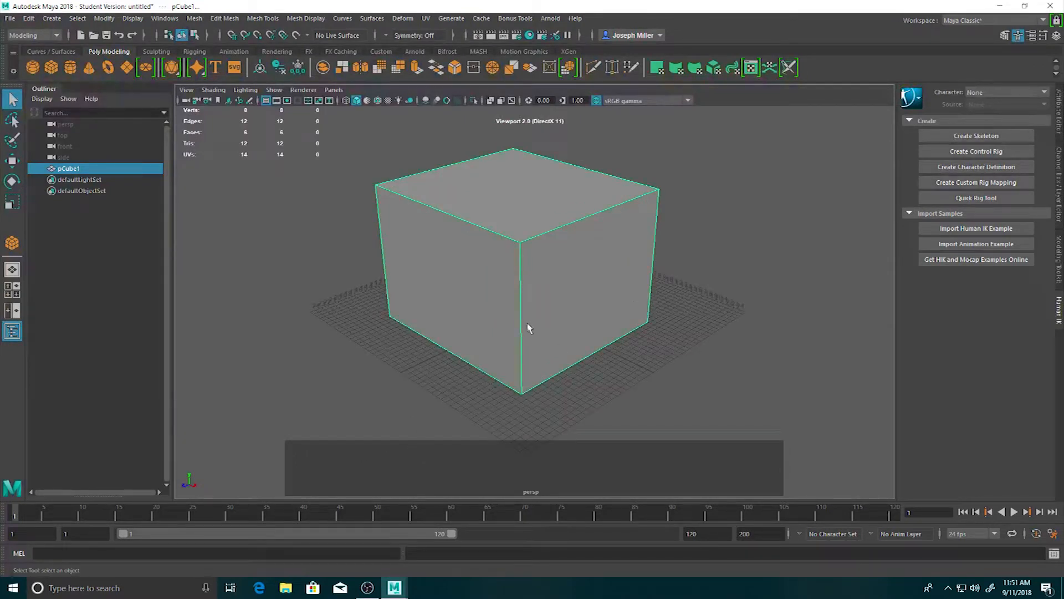
pyautogui.scroll(-5, 608, 282)
pyautogui.scroll(5, 610, 284)
pyautogui.scroll(4, 610, 284)
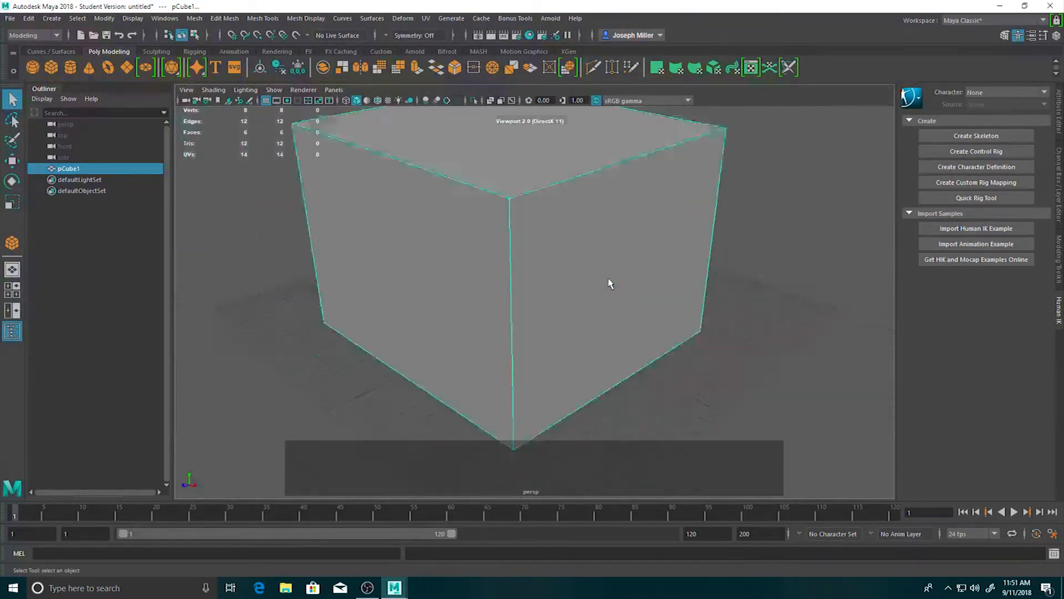
pyautogui.scroll(-5, 610, 284)
pyautogui.scroll(5, 609, 284)
pyautogui.scroll(-4, 610, 284)
pyautogui.scroll(4, 609, 284)
pyautogui.scroll(-4, 610, 284)
pyautogui.scroll(-1, 608, 285)
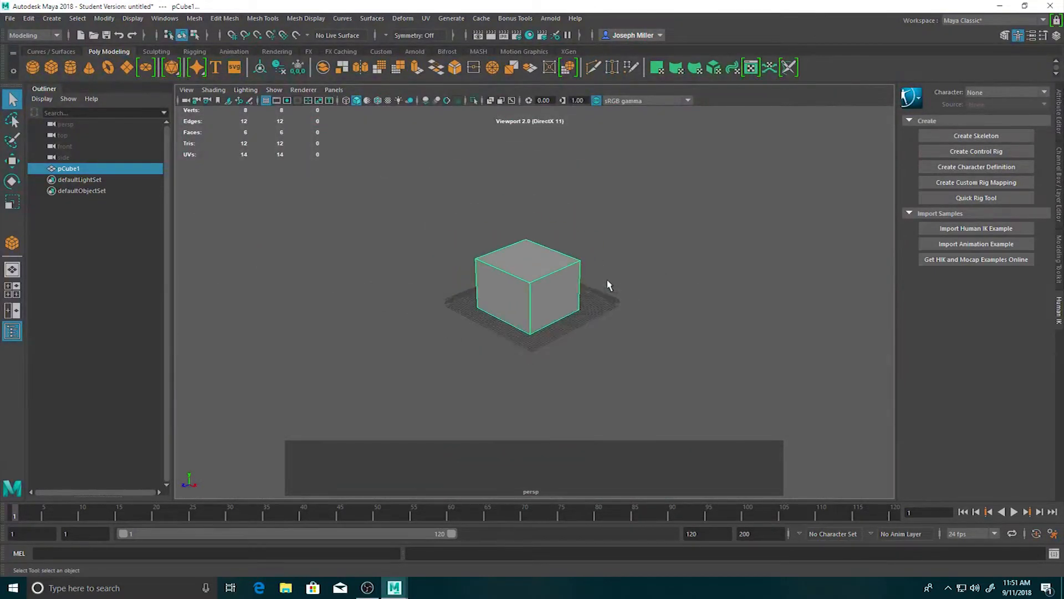
pyautogui.scroll(4, 608, 286)
pyautogui.scroll(2, 607, 285)
pyautogui.scroll(-2, 607, 285)
pyautogui.scroll(2, 615, 285)
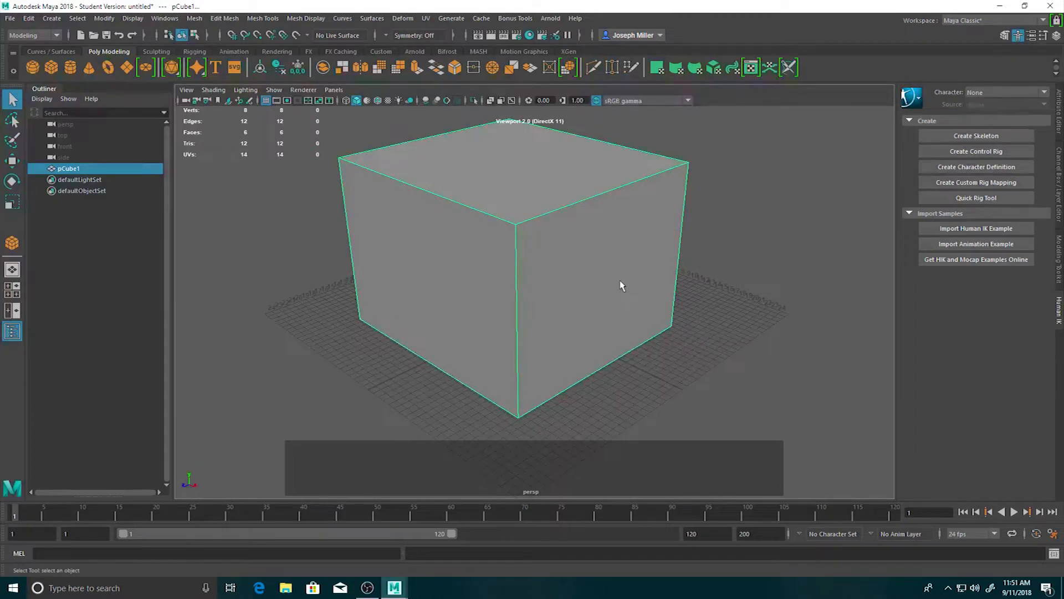
pyautogui.press('alt')
pyautogui.keyDown('alt'); pyautogui.moveTo(621, 286); pyautogui.dragTo(533, 291, button='right'); pyautogui.keyUp('alt')
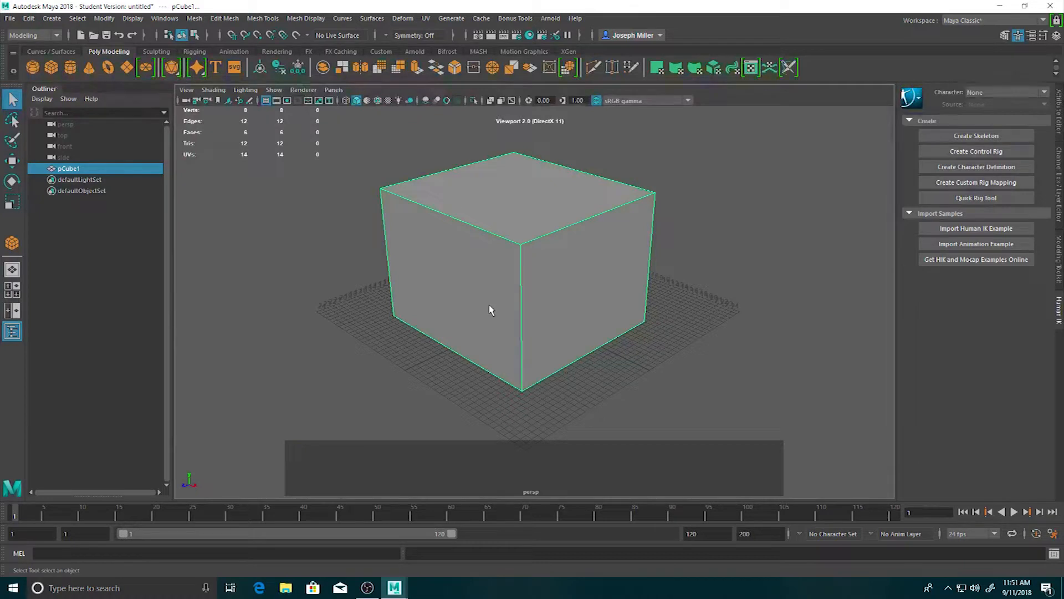
# Orbit the perspective view around the cube to examine its top and side faces from different angles.
pyautogui.keyDown('alt'); pyautogui.moveTo(491, 310); pyautogui.dragTo(489, 305); pyautogui.keyUp('alt')
pyautogui.keyDown('alt'); pyautogui.moveTo(489, 305); pyautogui.dragTo(408, 313); pyautogui.keyUp('alt')
pyautogui.keyDown('alt'); pyautogui.moveTo(546, 316); pyautogui.dragTo(477, 319); pyautogui.keyUp('alt')
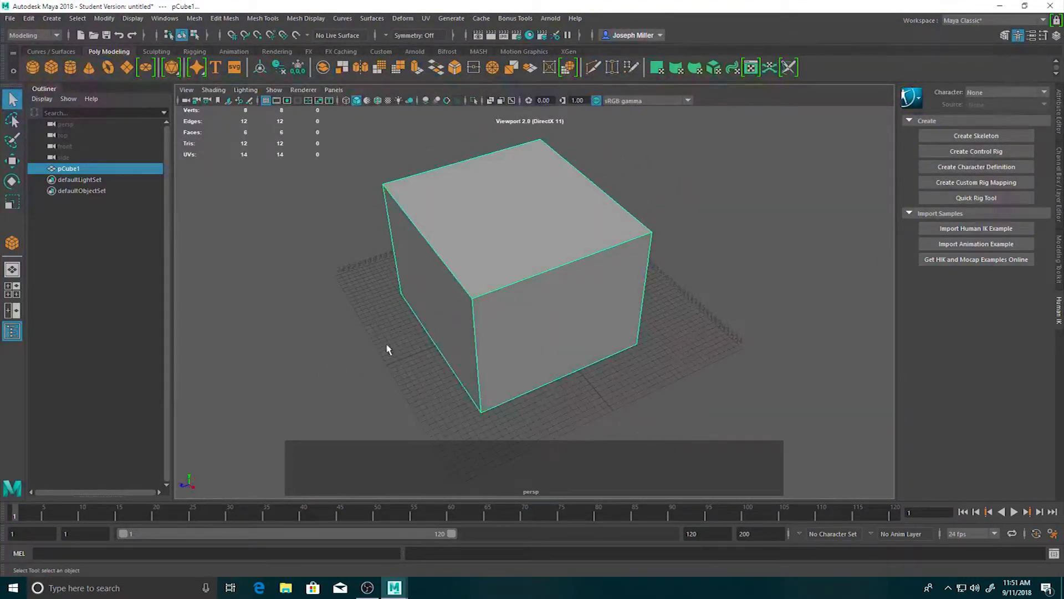
pyautogui.press('alt')
pyautogui.keyDown('alt'); pyautogui.moveTo(374, 342); pyautogui.dragTo(527, 328); pyautogui.keyUp('alt')
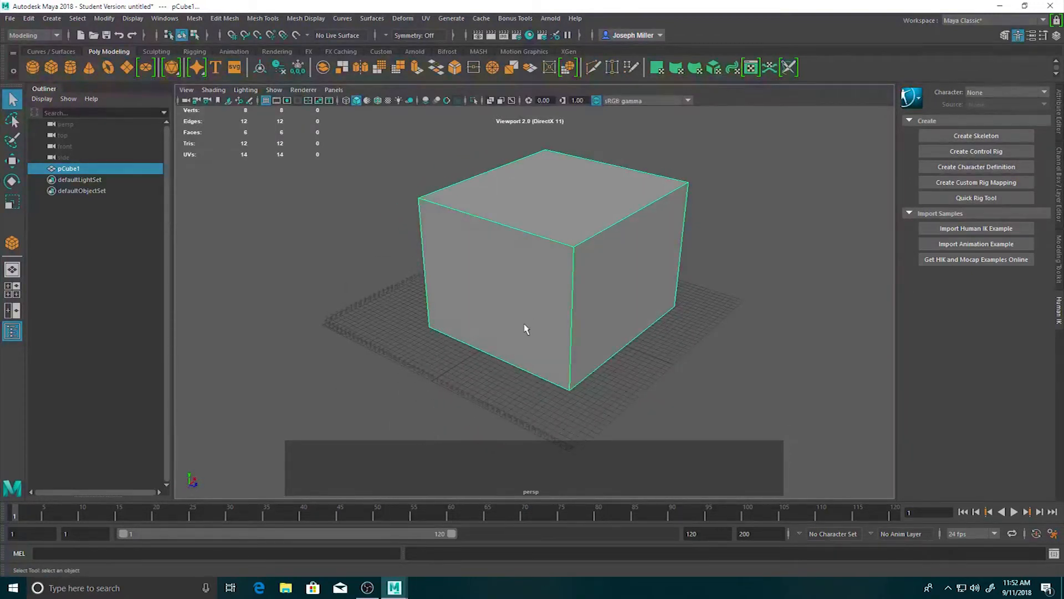
pyautogui.press('alt')
pyautogui.keyDown('alt'); pyautogui.moveTo(526, 329); pyautogui.dragTo(471, 343, button='middle'); pyautogui.keyUp('alt')
# Inspect the cube again up close and from farther away, shifting it sideways within the perspective view.
pyautogui.scroll(-5, 488, 328)
pyautogui.scroll(5, 488, 328)
pyautogui.scroll(-5, 488, 328)
pyautogui.scroll(6, 487, 328)
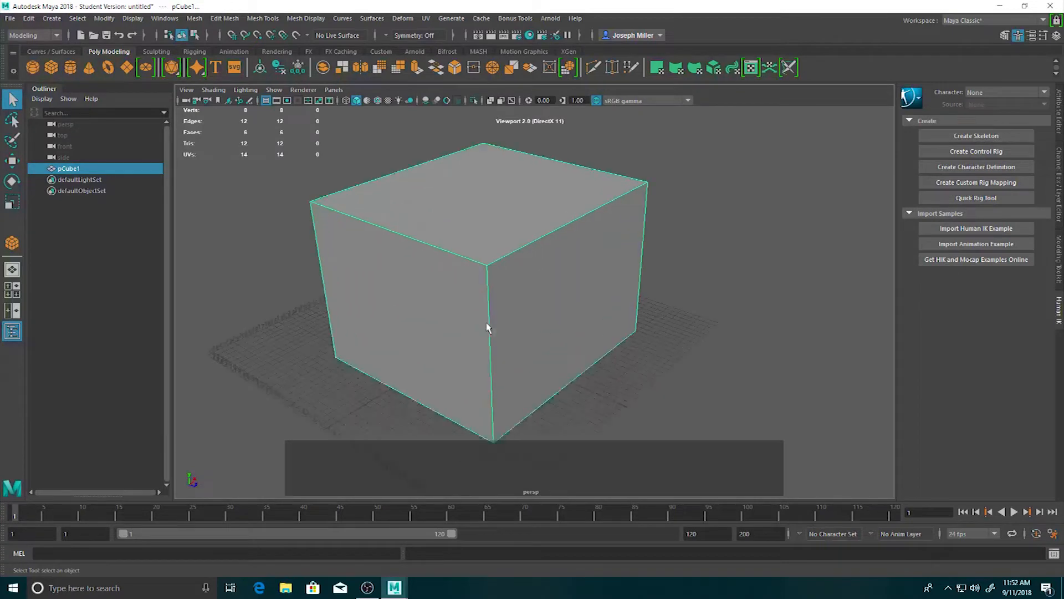
pyautogui.scroll(3, 488, 328)
pyautogui.scroll(-8, 488, 328)
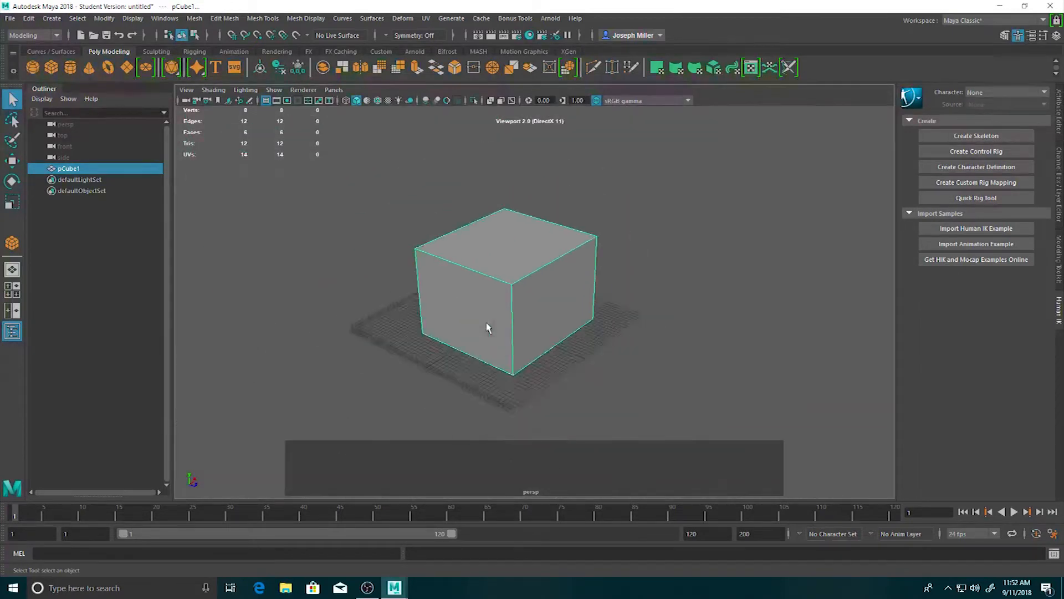
pyautogui.scroll(2, 488, 328)
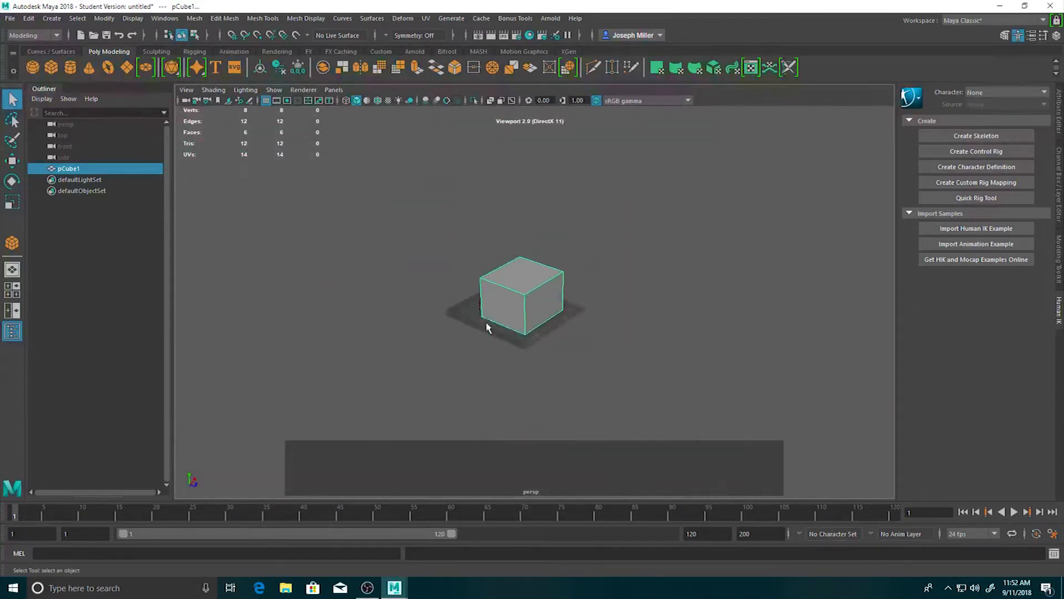
pyautogui.scroll(6, 488, 328)
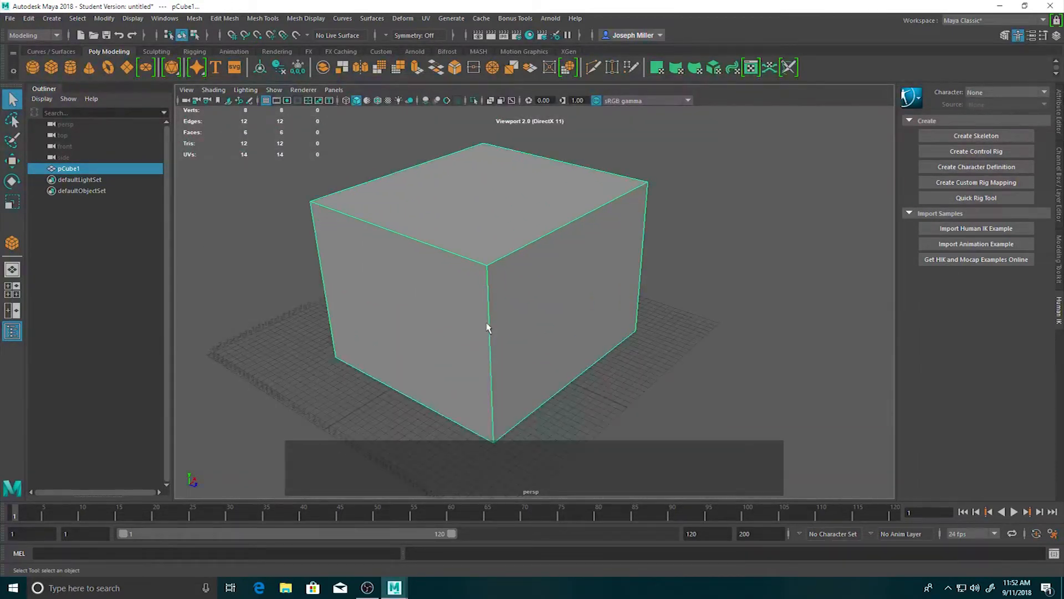
pyautogui.press('alt')
pyautogui.keyDown('alt'); pyautogui.moveTo(484, 316); pyautogui.dragTo(396, 302, button='right'); pyautogui.keyUp('alt')
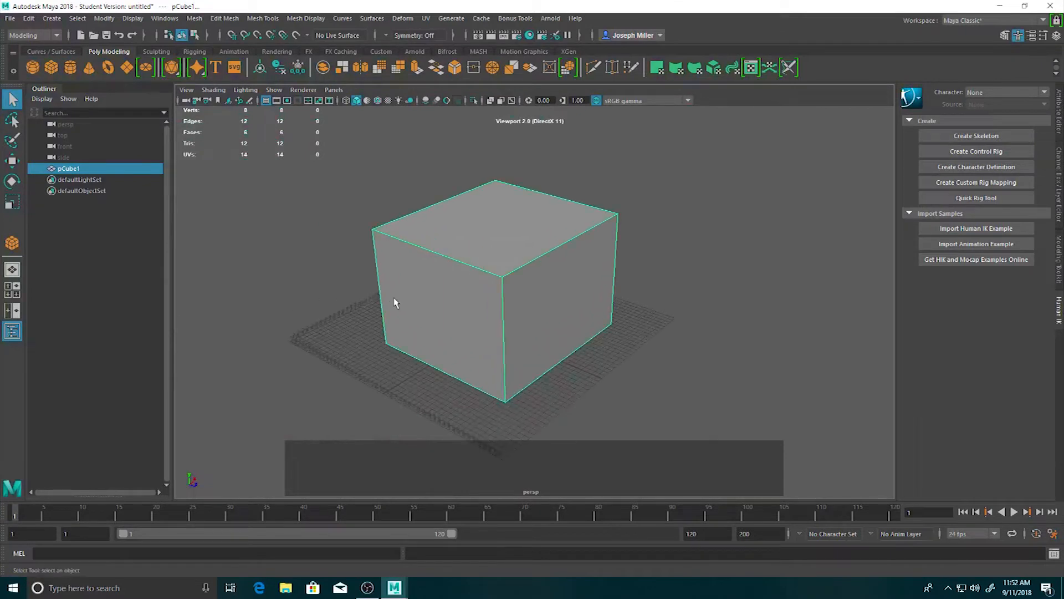
pyautogui.keyDown('alt'); pyautogui.moveTo(396, 302); pyautogui.dragTo(430, 305, button='middle'); pyautogui.keyUp('alt')
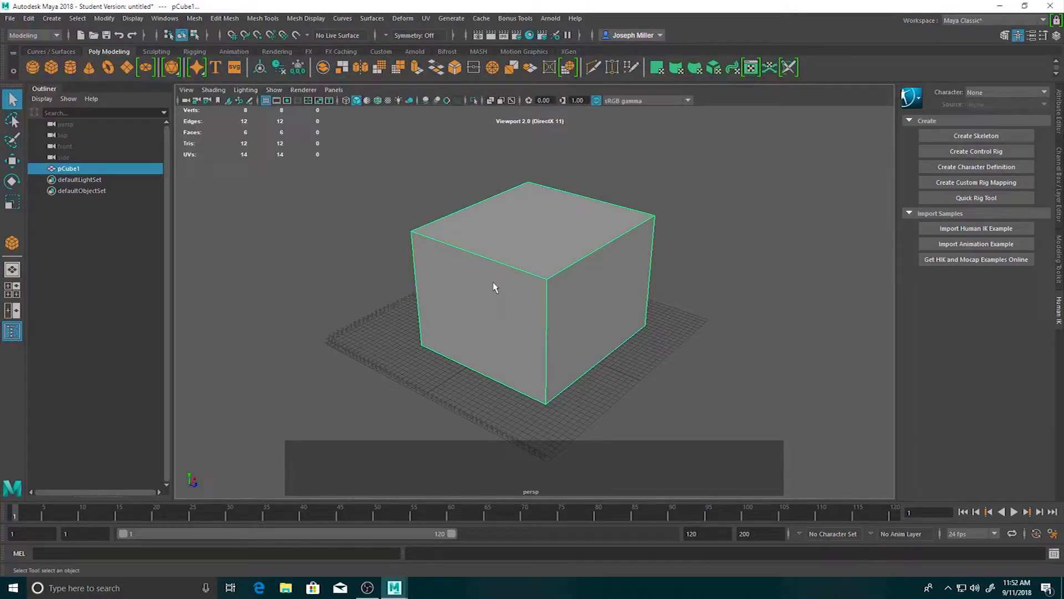
pyautogui.scroll(-3, 502, 282)
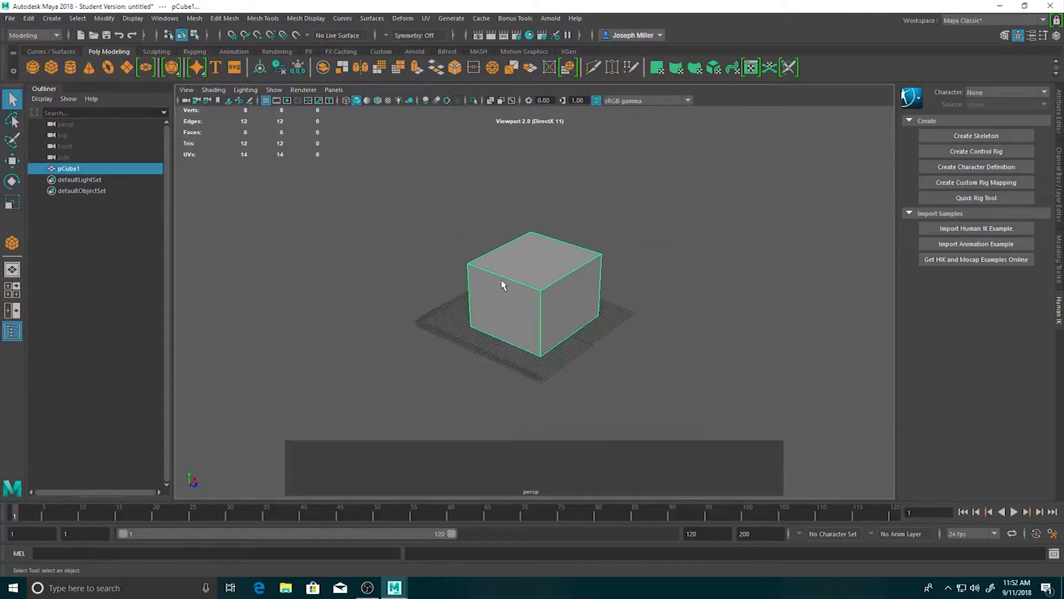
pyautogui.scroll(5, 502, 281)
# Move the cube with the Move tool, raising it along the Y axis and shifting it back and forth along the Z axis.
pyautogui.click(560, 241)
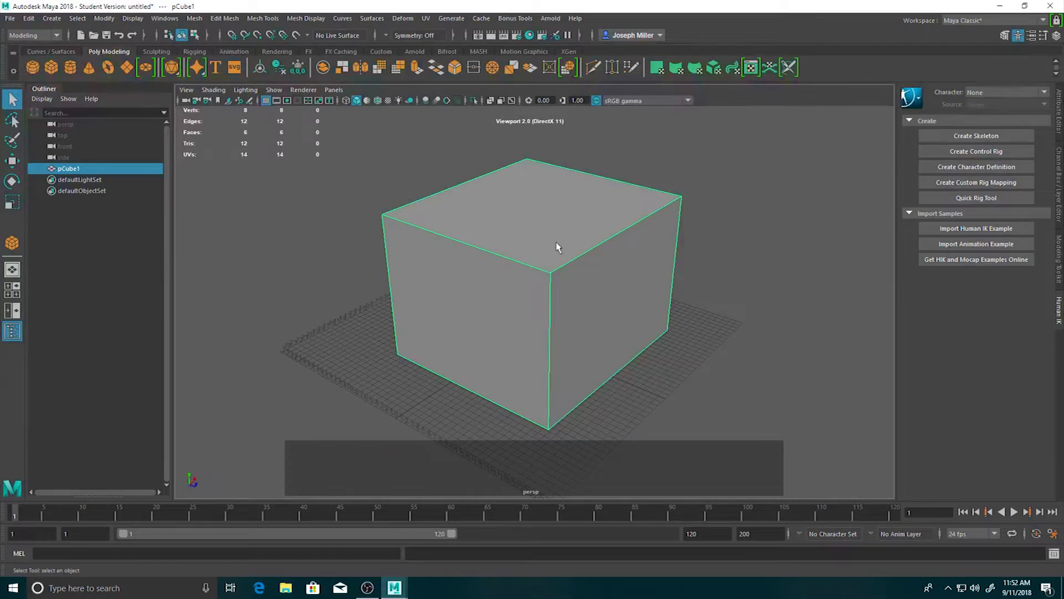
pyautogui.press('w')
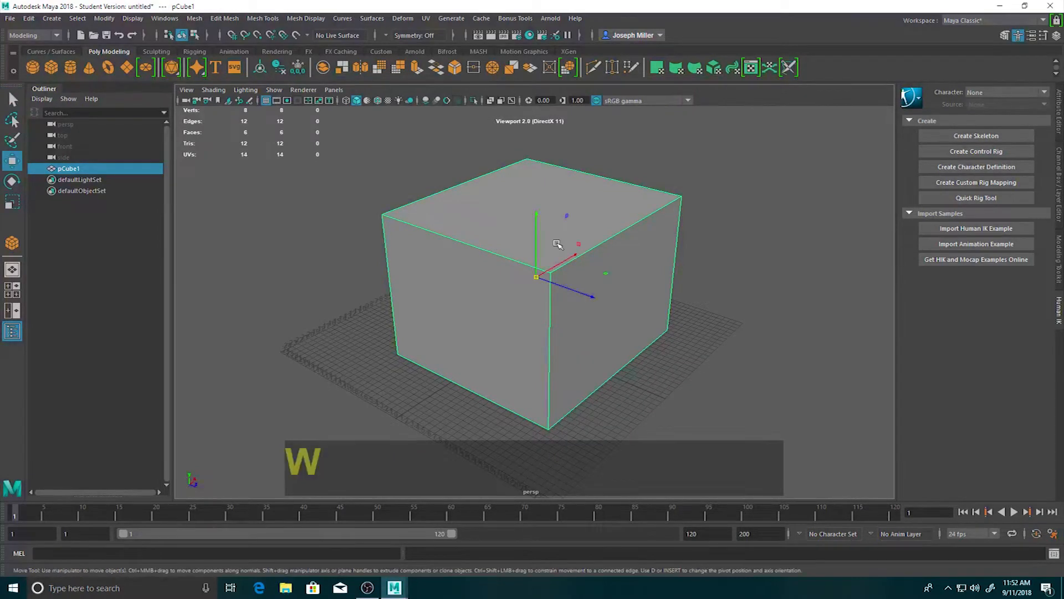
pyautogui.moveTo(536, 244); pyautogui.dragTo(520, 221)
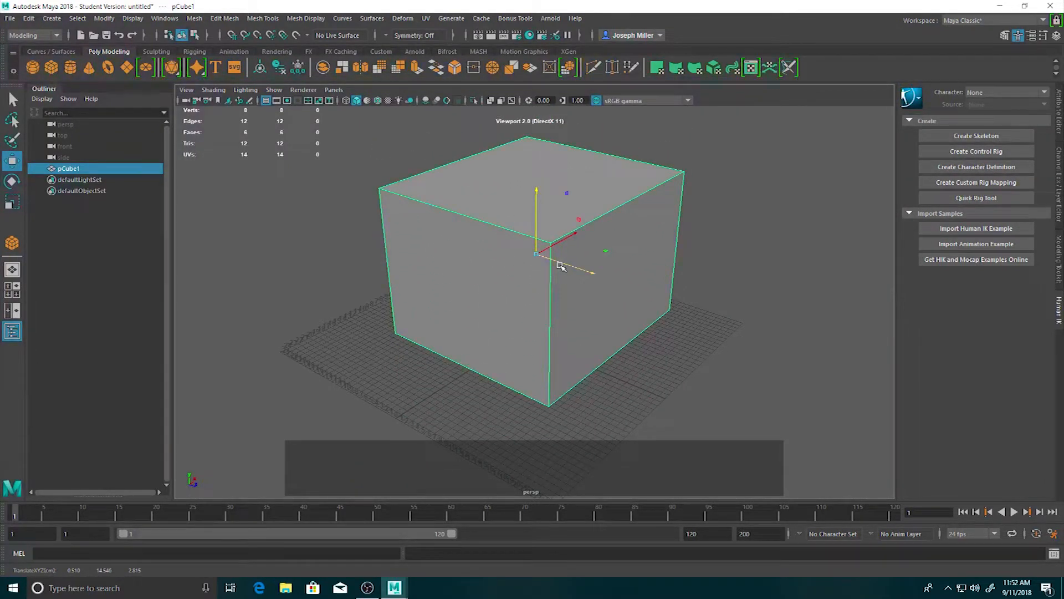
pyautogui.moveTo(567, 266); pyautogui.dragTo(577, 323)
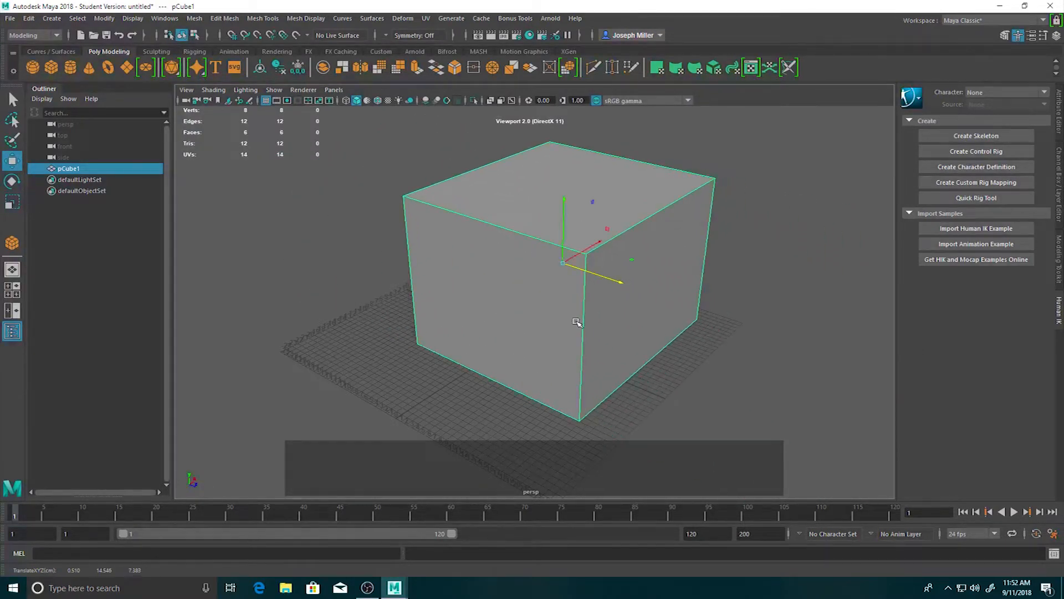
pyautogui.moveTo(610, 281); pyautogui.dragTo(590, 331)
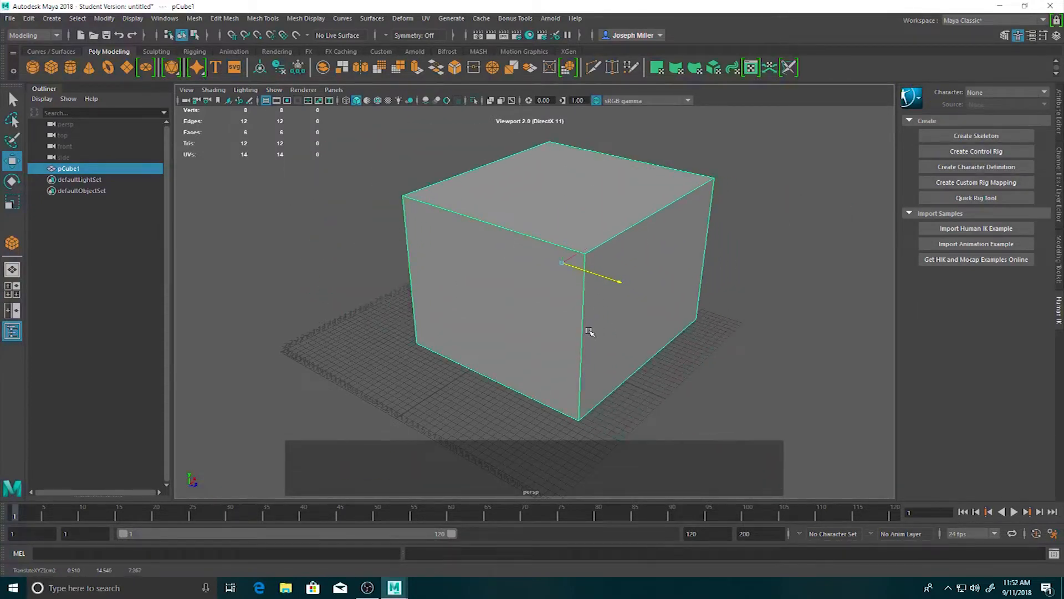
pyautogui.moveTo(600, 277); pyautogui.dragTo(578, 299)
pyautogui.moveTo(572, 244); pyautogui.dragTo(509, 195)
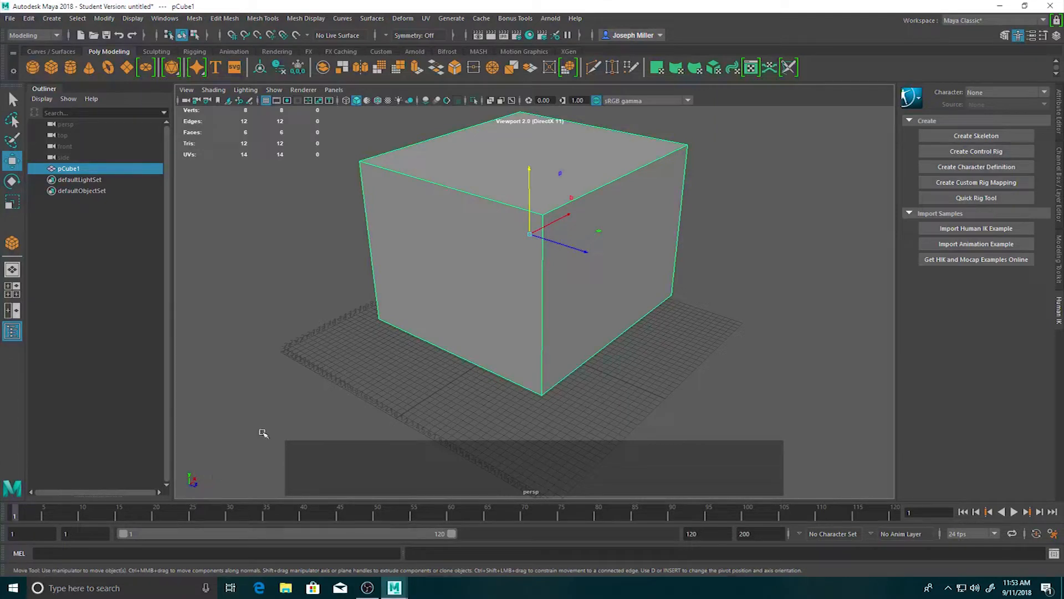
# Move the cube freely across several axes and raise it slightly along Y, to about X 2.9, Y 17.7, Z 3.6.
pyautogui.keyDown('alt'); pyautogui.moveTo(368, 380); pyautogui.dragTo(588, 421); pyautogui.keyUp('alt')
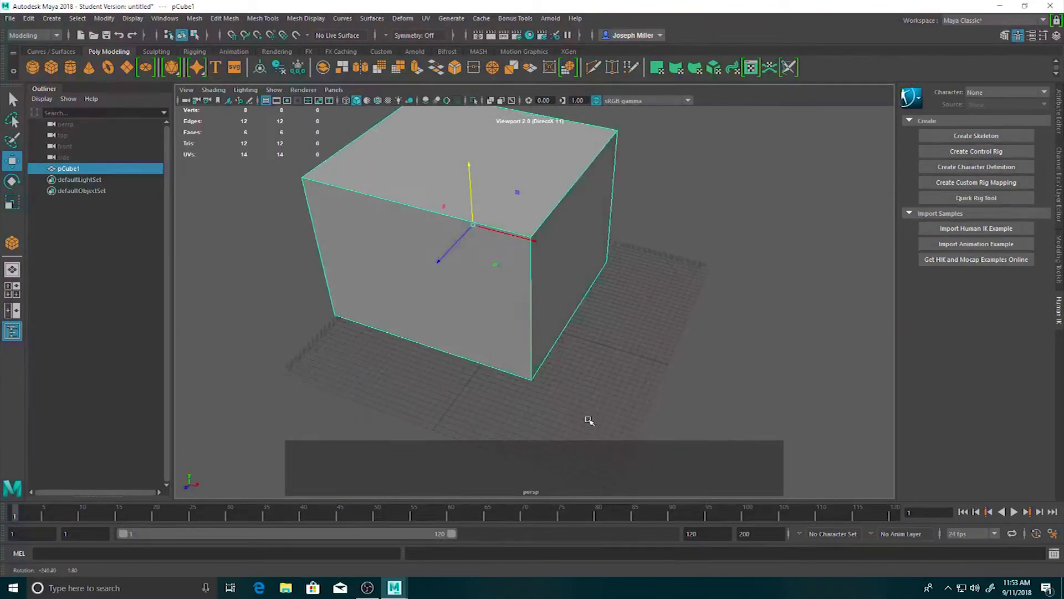
pyautogui.keyDown('alt'); pyautogui.moveTo(658, 265); pyautogui.dragTo(594, 364, button='middle'); pyautogui.keyUp('alt')
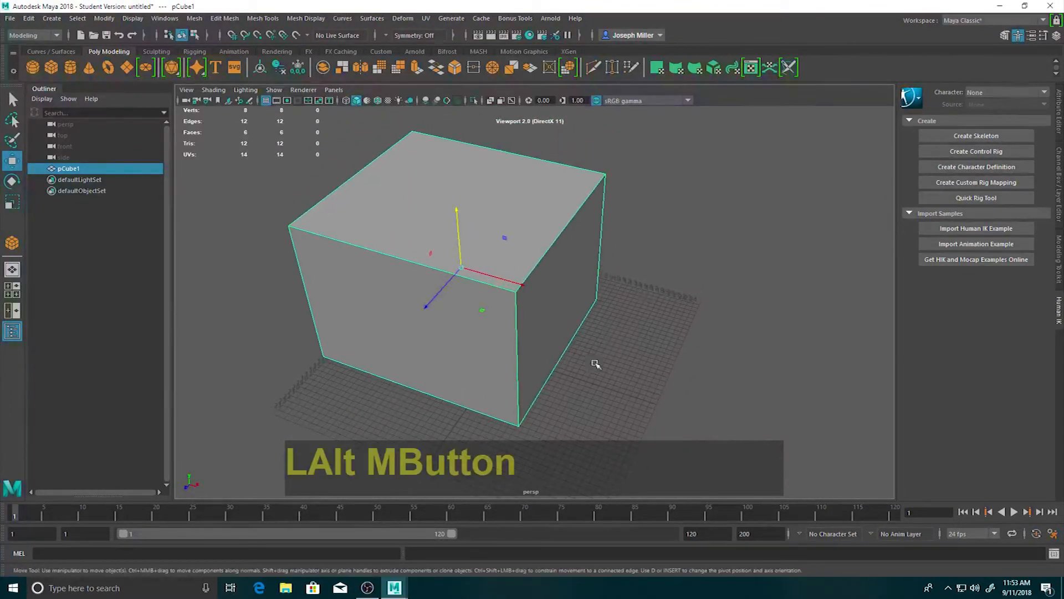
pyautogui.keyDown('alt'); pyautogui.moveTo(593, 364); pyautogui.dragTo(594, 333); pyautogui.keyUp('alt')
pyautogui.keyDown('alt'); pyautogui.moveTo(593, 333); pyautogui.dragTo(627, 301, button='middle'); pyautogui.keyUp('alt')
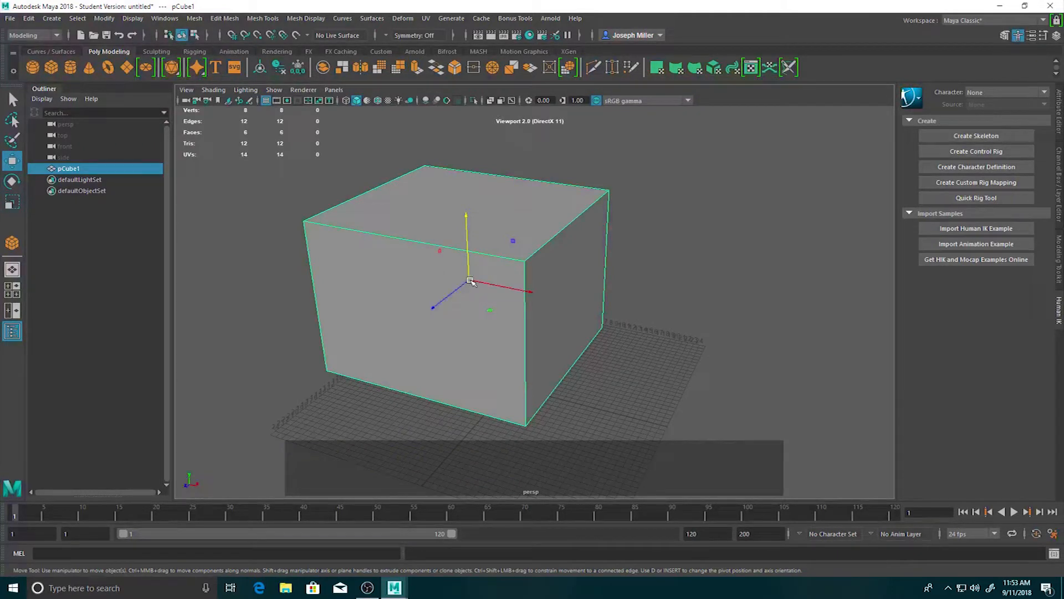
pyautogui.moveTo(470, 281); pyautogui.dragTo(517, 309)
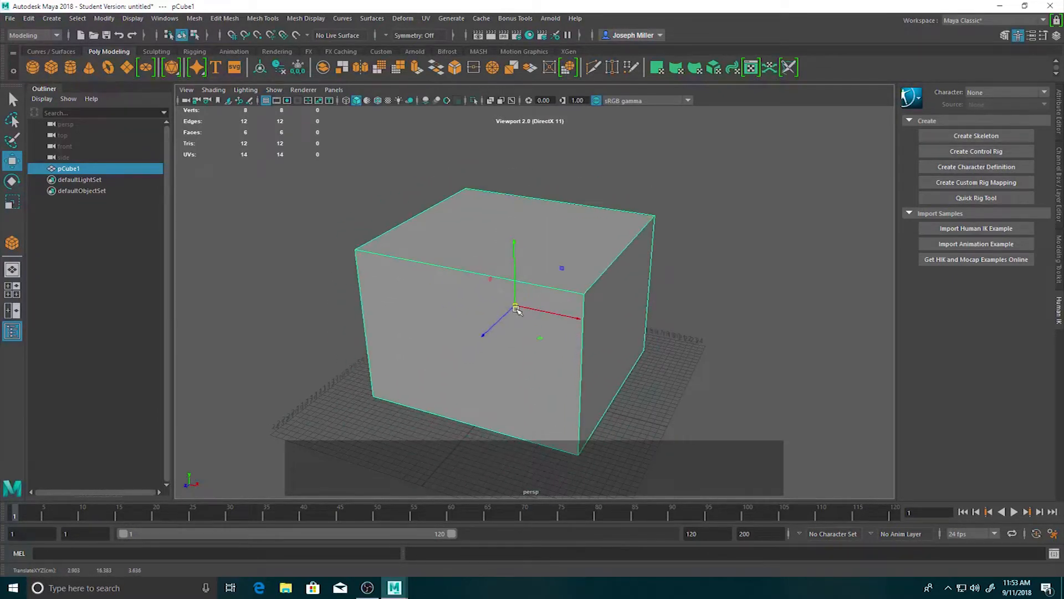
pyautogui.click(514, 261)
pyautogui.moveTo(514, 262)
pyautogui.mouseDown()
pyautogui.moveTo(507, 105)
pyautogui.moveTo(502, 254)
pyautogui.mouseUp()
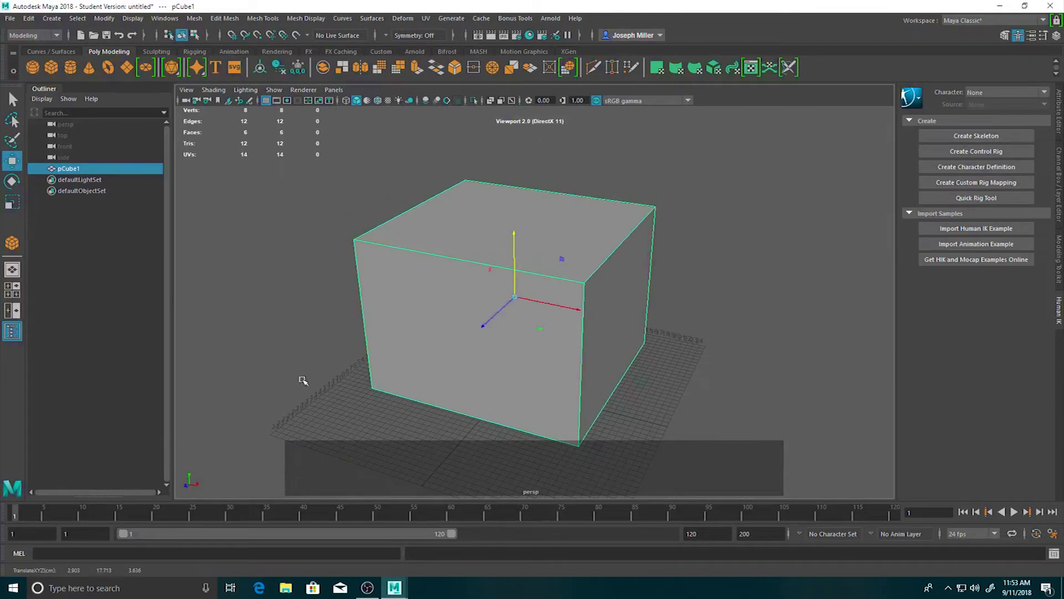
# Try to rotate the cube about its Z axis with the Rotate tool.
pyautogui.press('w')
pyautogui.press('e')
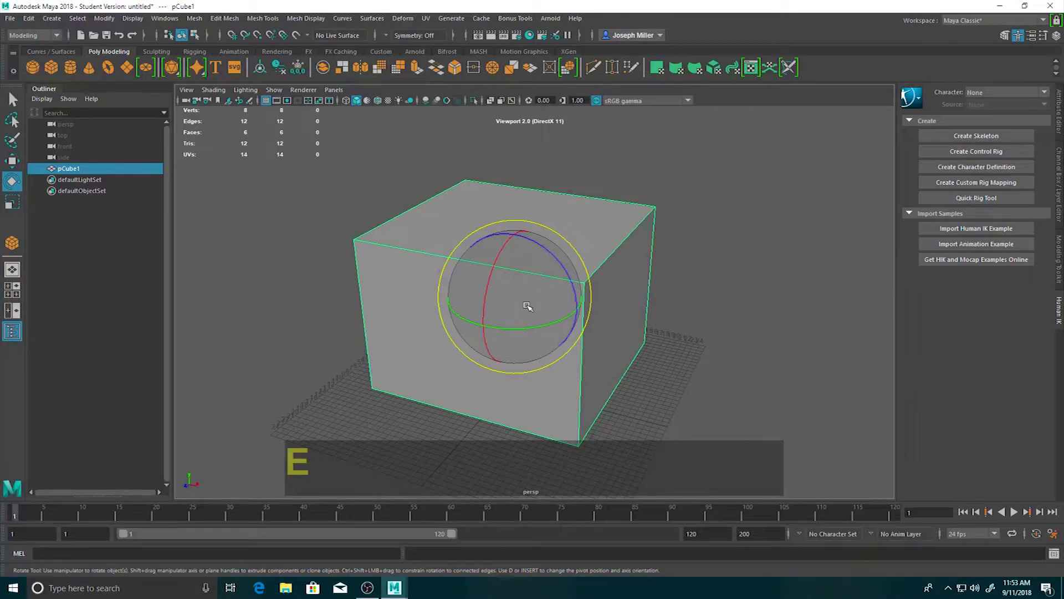
pyautogui.moveTo(566, 273); pyautogui.dragTo(540, 293)
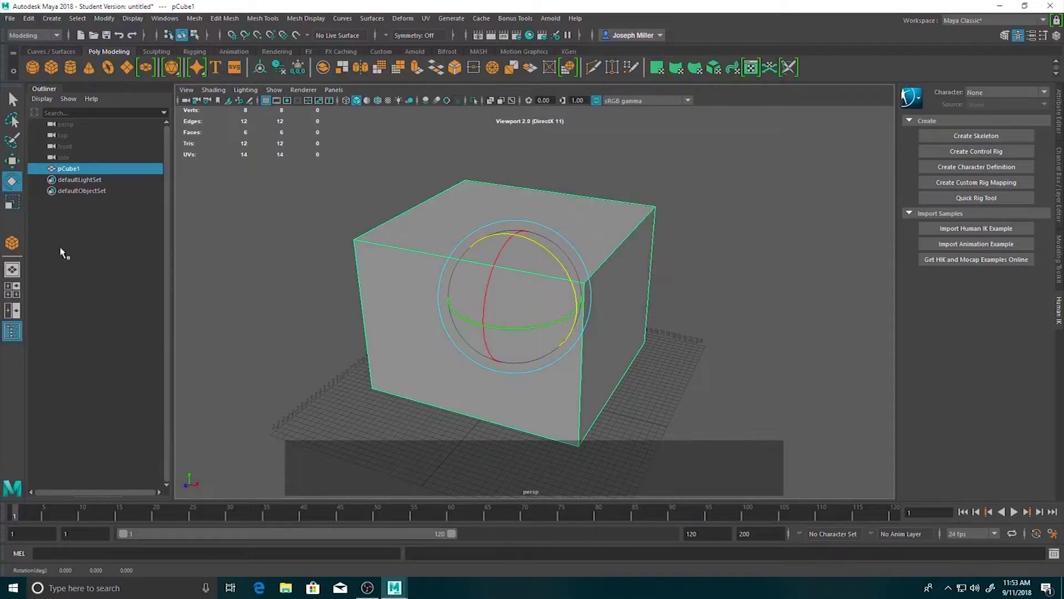
pyautogui.moveTo(554, 254)
pyautogui.mouseDown()
pyautogui.moveTo(571, 265)
pyautogui.moveTo(547, 261)
pyautogui.mouseUp()
# Open the Rotate tool's settings and turn its step snap off, keeping the settings window clear of the cube.
pyautogui.doubleClick(15, 187)
pyautogui.moveTo(842, 141); pyautogui.dragTo(529, 123)
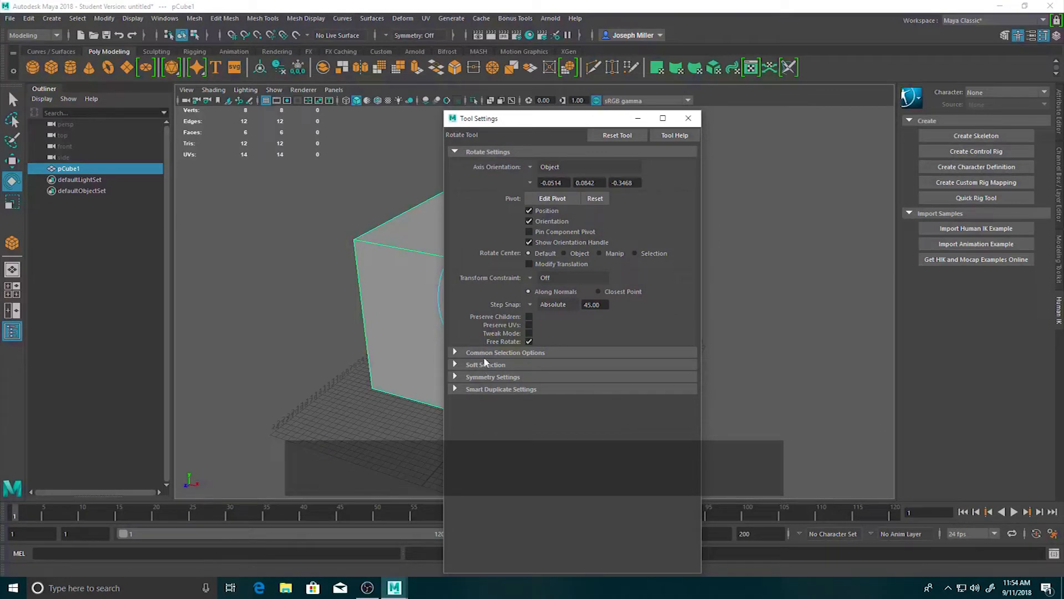
pyautogui.click(531, 306)
pyautogui.click(550, 308)
pyautogui.moveTo(533, 127); pyautogui.dragTo(871, 103)
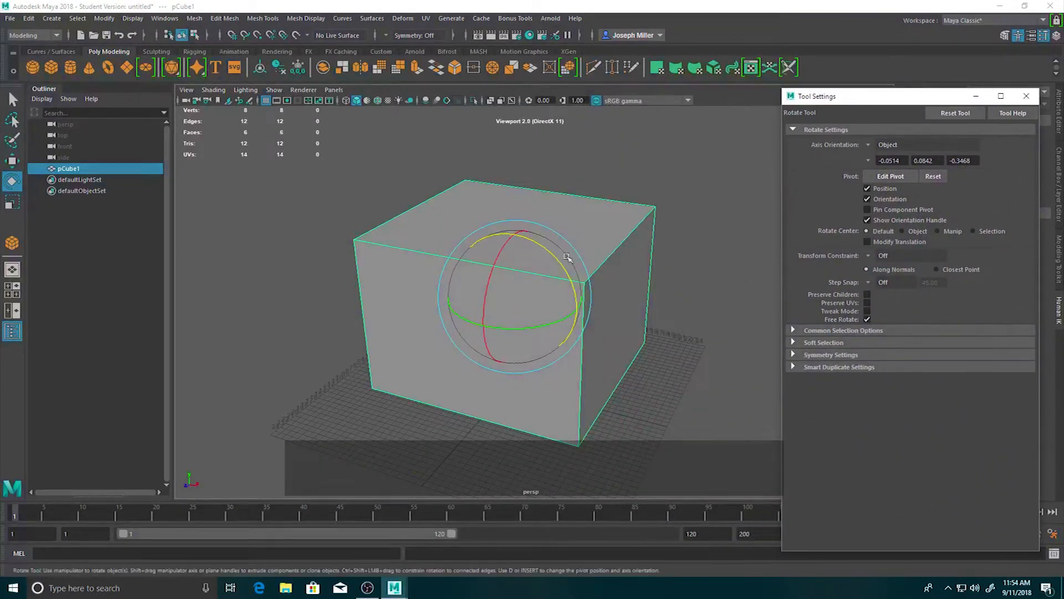
# Try rotating the cube about individual axes, including Z and Y, and undo each rotation.
pyautogui.moveTo(504, 275); pyautogui.dragTo(525, 276)
pyautogui.hotkey('ctrl', 'z')
pyautogui.hotkey('ctrl', 'z')
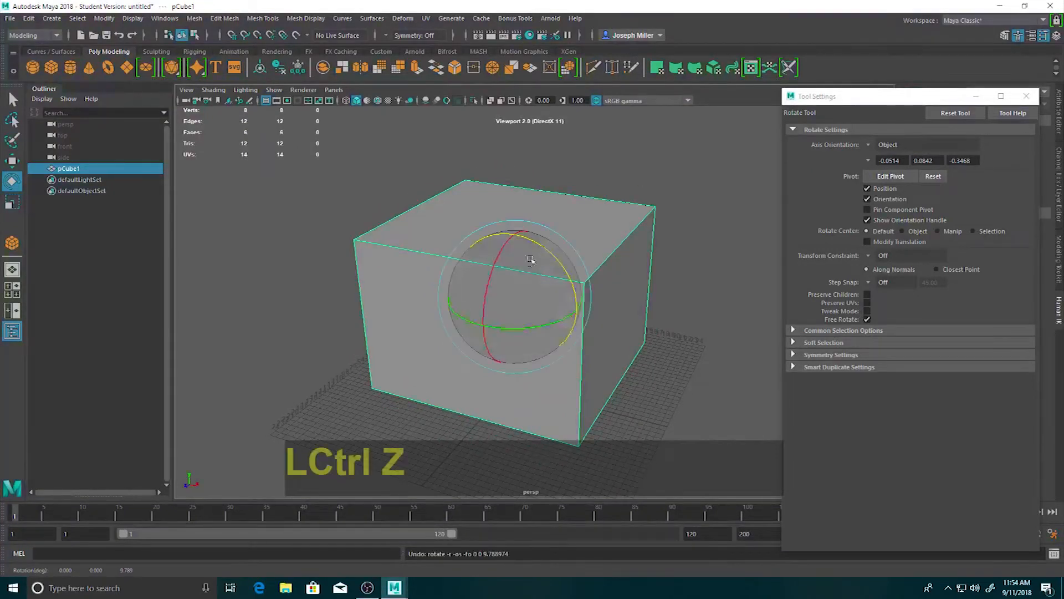
pyautogui.moveTo(531, 242); pyautogui.dragTo(486, 259)
pyautogui.hotkey('ctrl', 'z')
pyautogui.hotkey('ctrl', 'z')
pyautogui.moveTo(496, 327); pyautogui.dragTo(532, 326)
pyautogui.hotkey('ctrl', 'z')
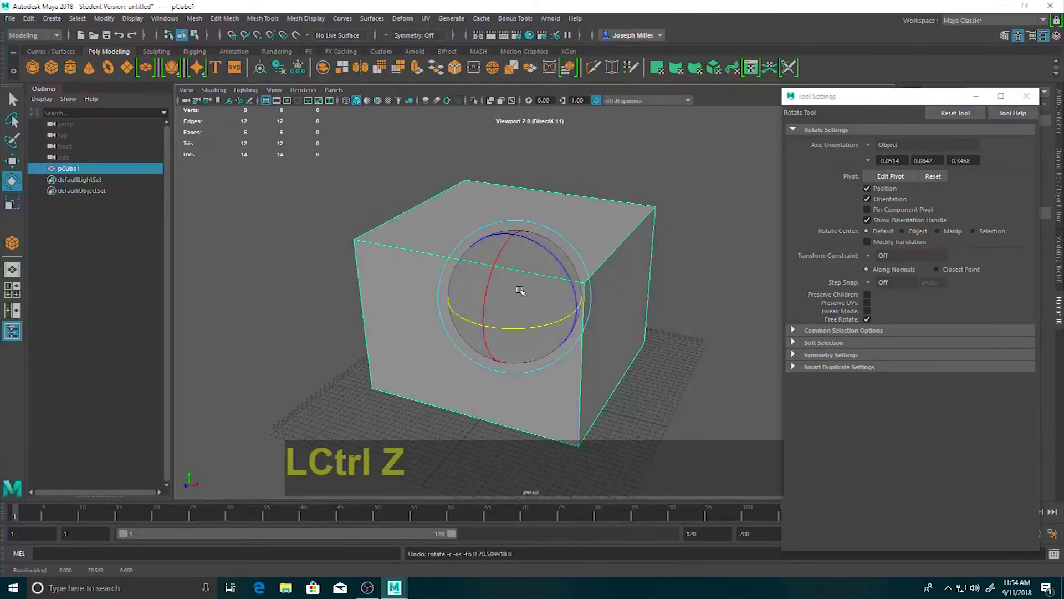
# Try rotating the cube freely in all directions and slightly about its Y axis, and undo these rotations.
pyautogui.click(524, 287)
pyautogui.moveTo(509, 297); pyautogui.dragTo(465, 256)
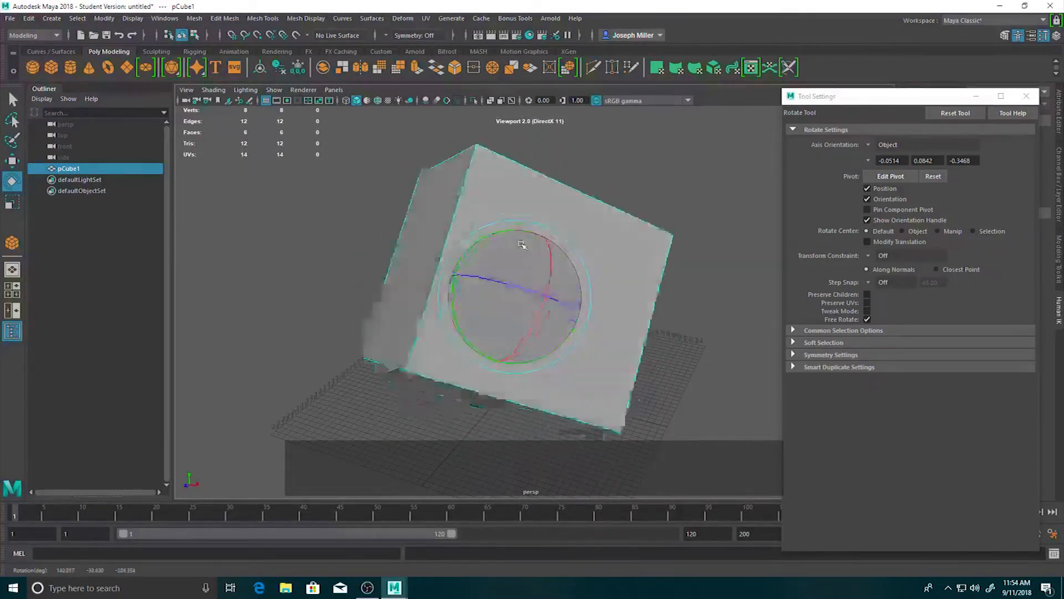
pyautogui.moveTo(525, 327); pyautogui.dragTo(425, 247)
pyautogui.hotkey('ctrl', 'z')
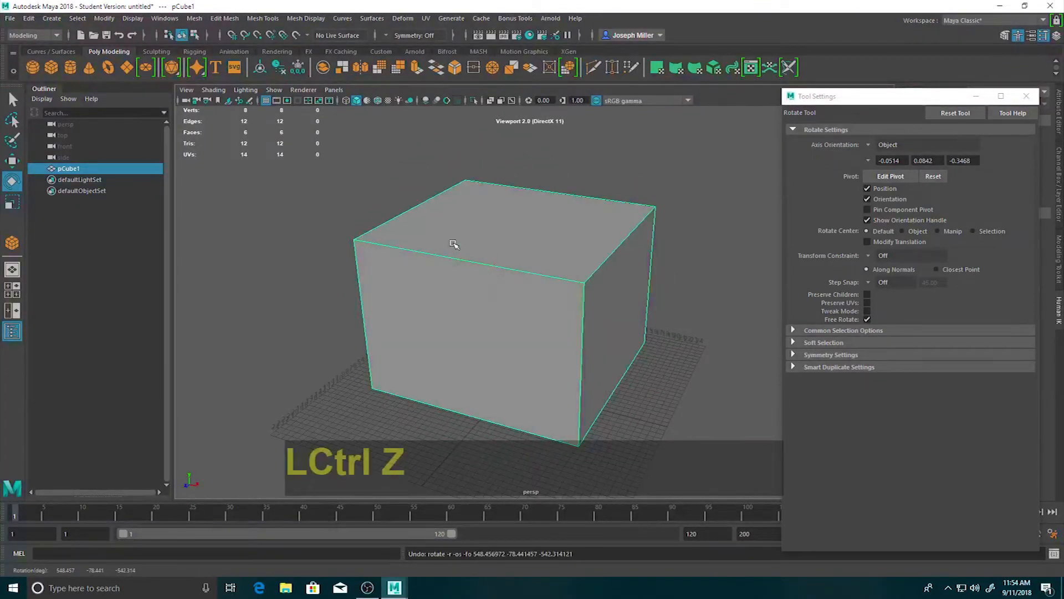
pyautogui.moveTo(521, 327)
pyautogui.mouseDown()
pyautogui.moveTo(564, 326)
pyautogui.moveTo(531, 324)
pyautogui.moveTo(502, 300)
pyautogui.moveTo(519, 308)
pyautogui.mouseUp()
pyautogui.hotkey('ctrl', 'z')
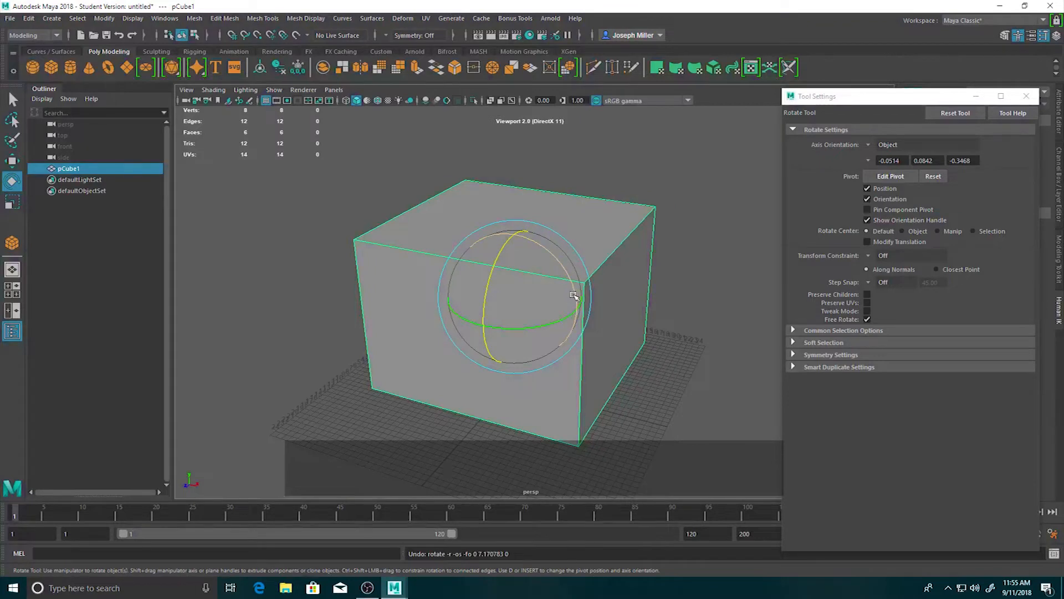
# Set the Rotate tool's step snap to Absolute with an increment of 10 and try rotating the cube about its axes.
pyautogui.click(870, 284)
pyautogui.click(898, 311)
pyautogui.click(927, 283)
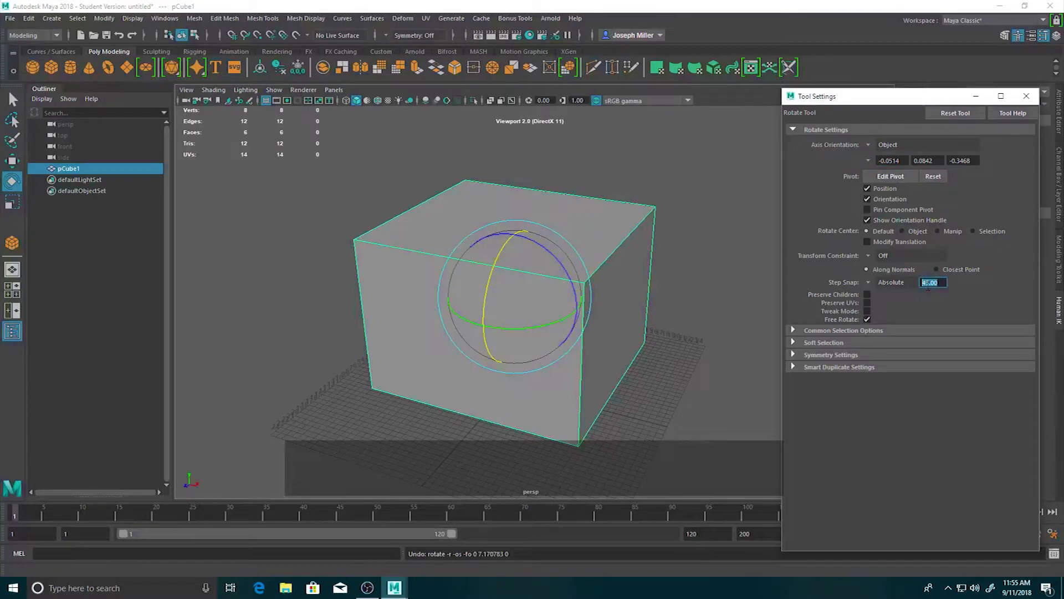
pyautogui.write('10')
pyautogui.click(928, 301)
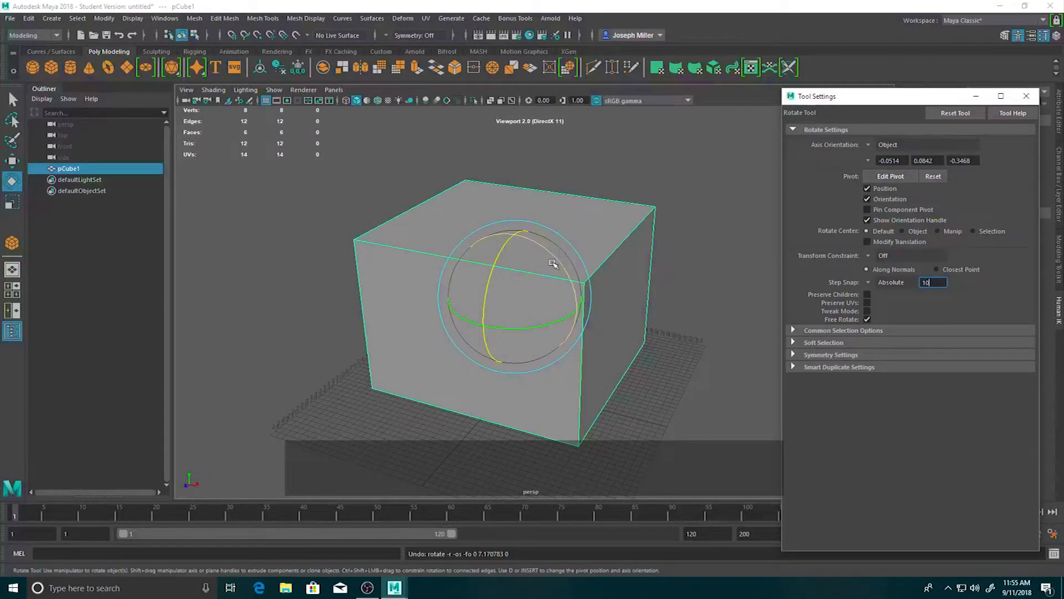
pyautogui.moveTo(560, 257)
pyautogui.mouseDown()
pyautogui.moveTo(590, 281)
pyautogui.moveTo(554, 266)
pyautogui.mouseUp()
pyautogui.moveTo(487, 274)
pyautogui.mouseDown()
pyautogui.moveTo(475, 301)
pyautogui.moveTo(493, 278)
pyautogui.mouseUp()
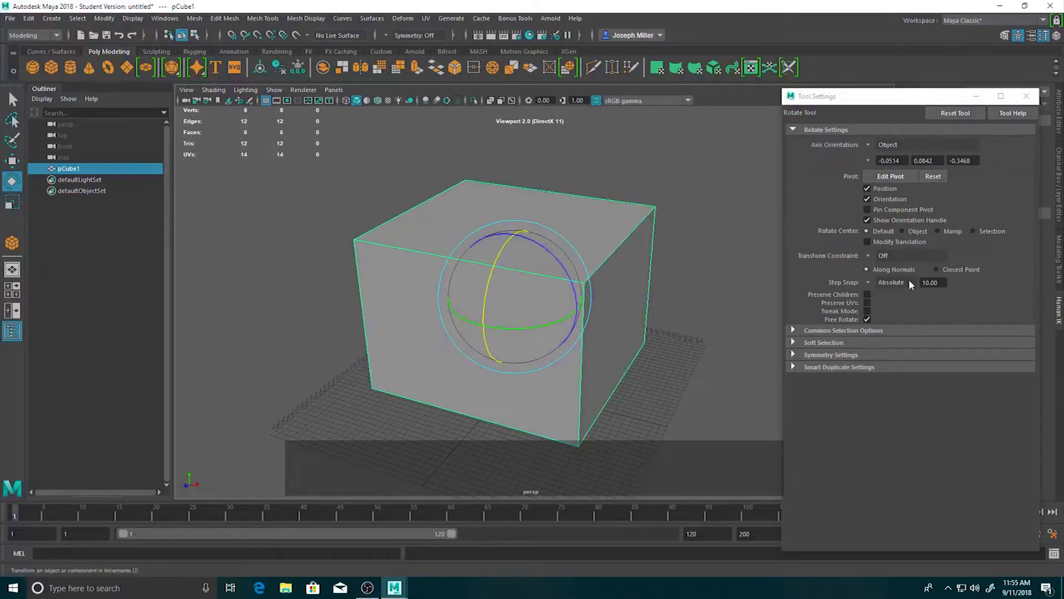
# Turn the Rotate tool's step snap off and close its settings.
pyautogui.click(880, 284)
pyautogui.click(882, 286)
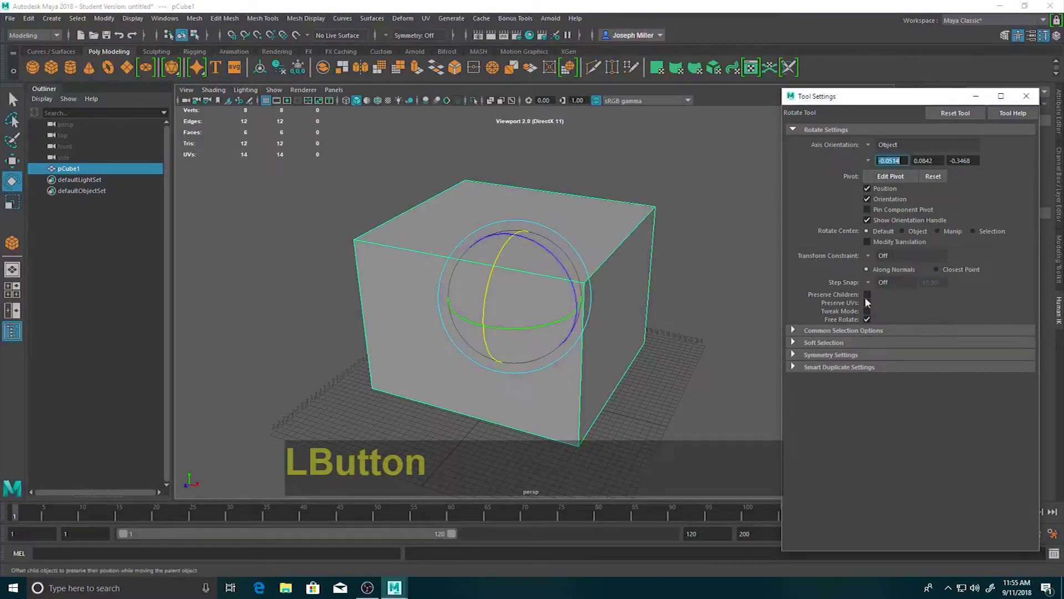
pyautogui.click(1026, 97)
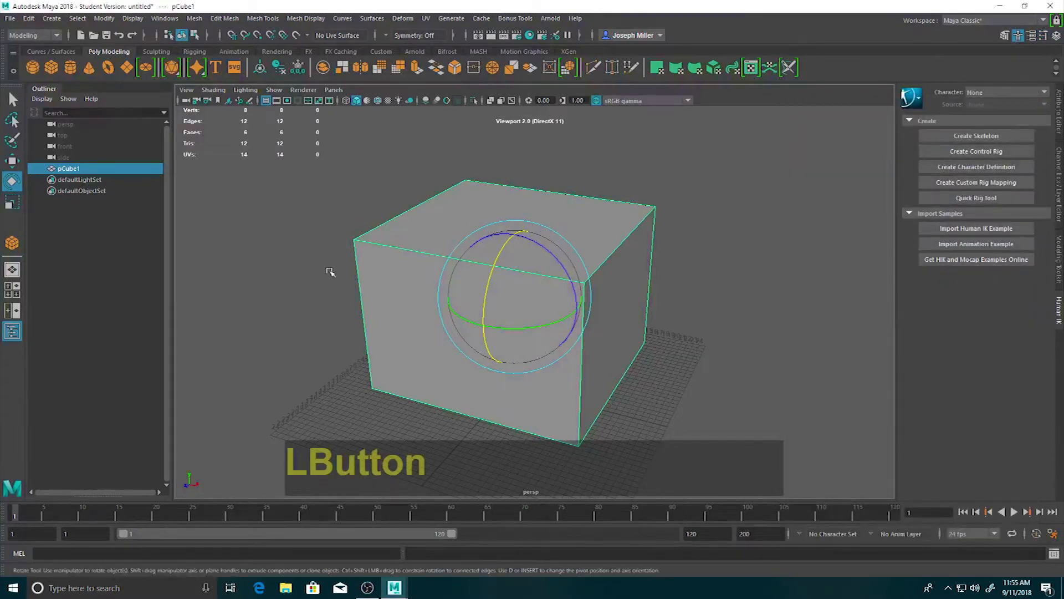
pyautogui.click(277, 286)
pyautogui.click(463, 305)
# Look through the Select tool's settings, including the selection style options, and close them.
pyautogui.press('w')
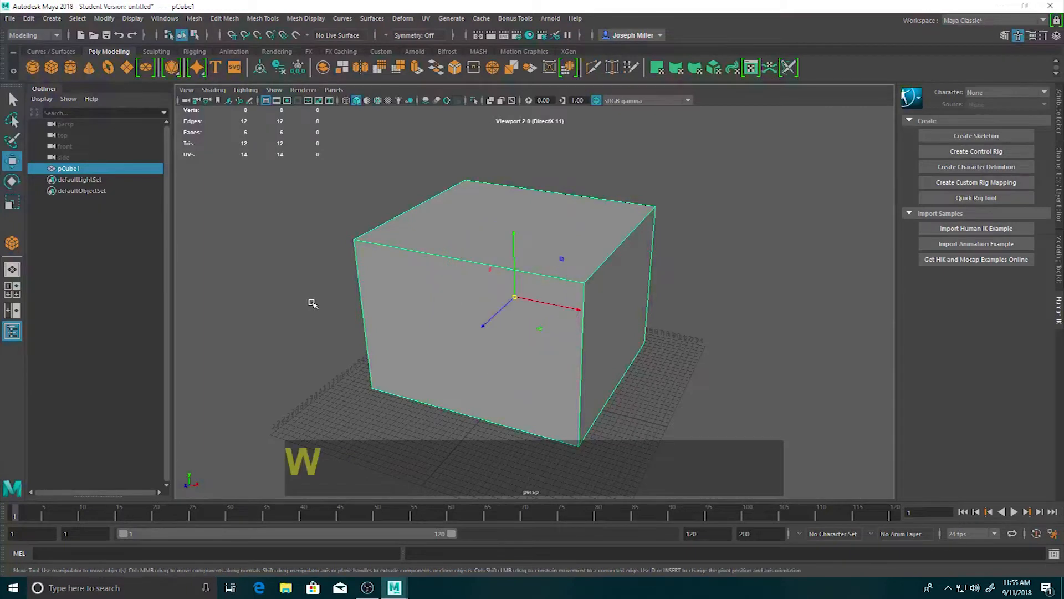
pyautogui.doubleClick(12, 100)
pyautogui.moveTo(836, 101); pyautogui.dragTo(466, 114)
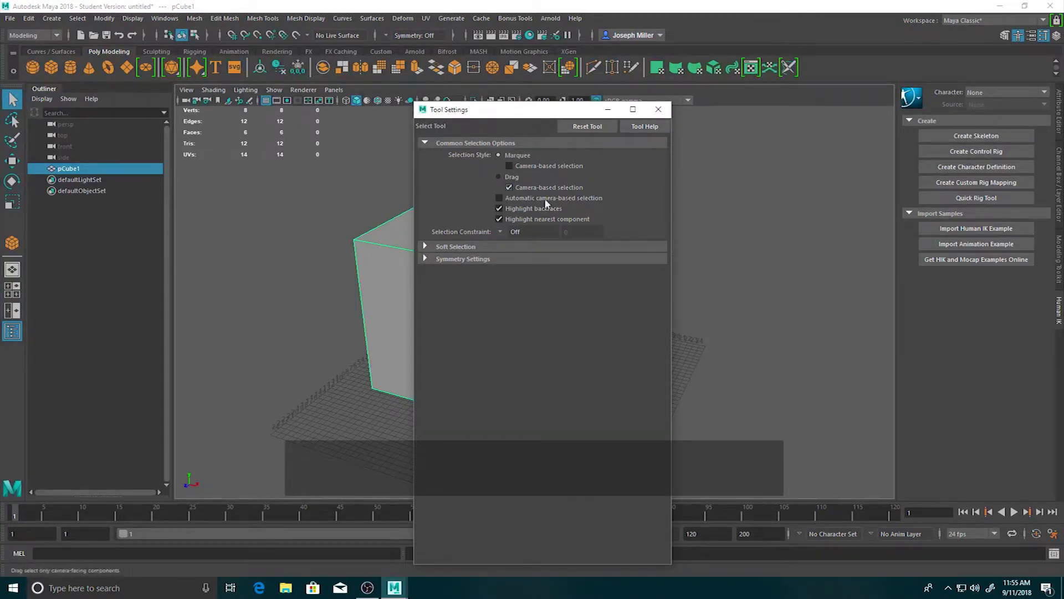
pyautogui.click(658, 110)
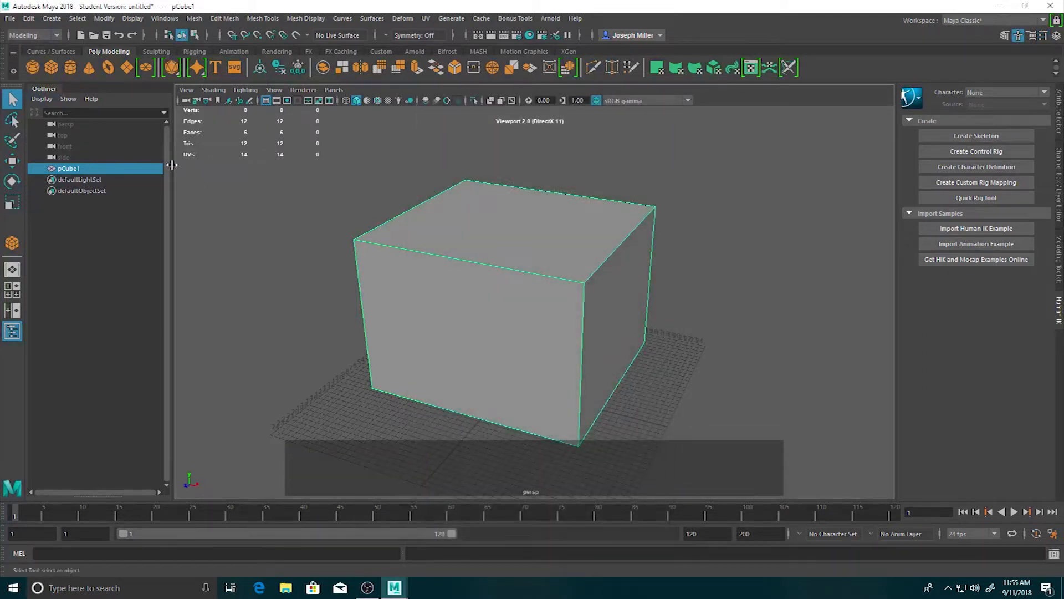
# Open the Move tool's settings and set its step snap to Absolute with an increment of 10.
pyautogui.doubleClick(12, 162)
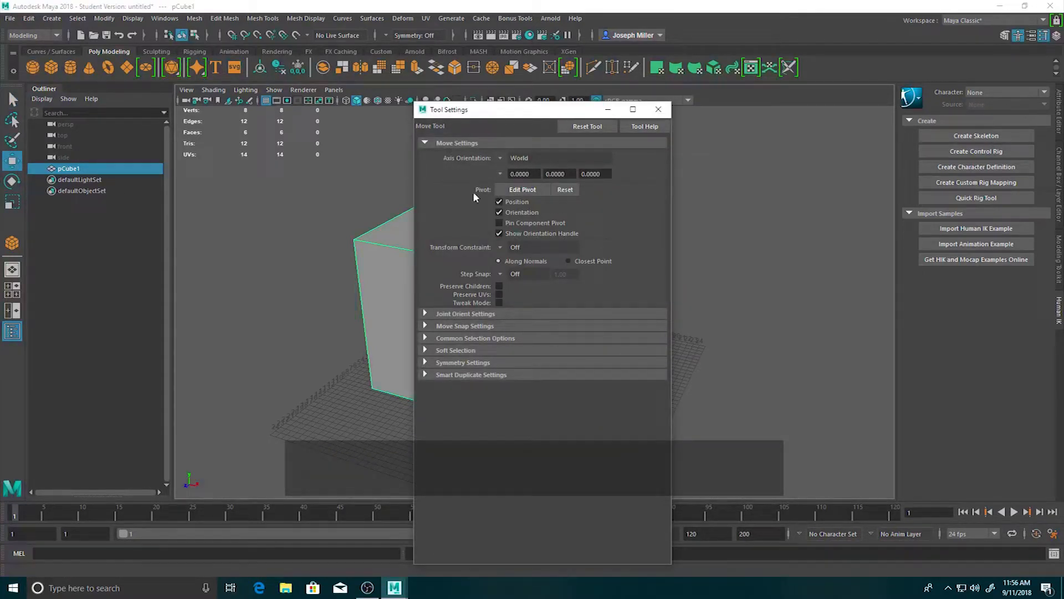
pyautogui.click(499, 272)
pyautogui.click(520, 302)
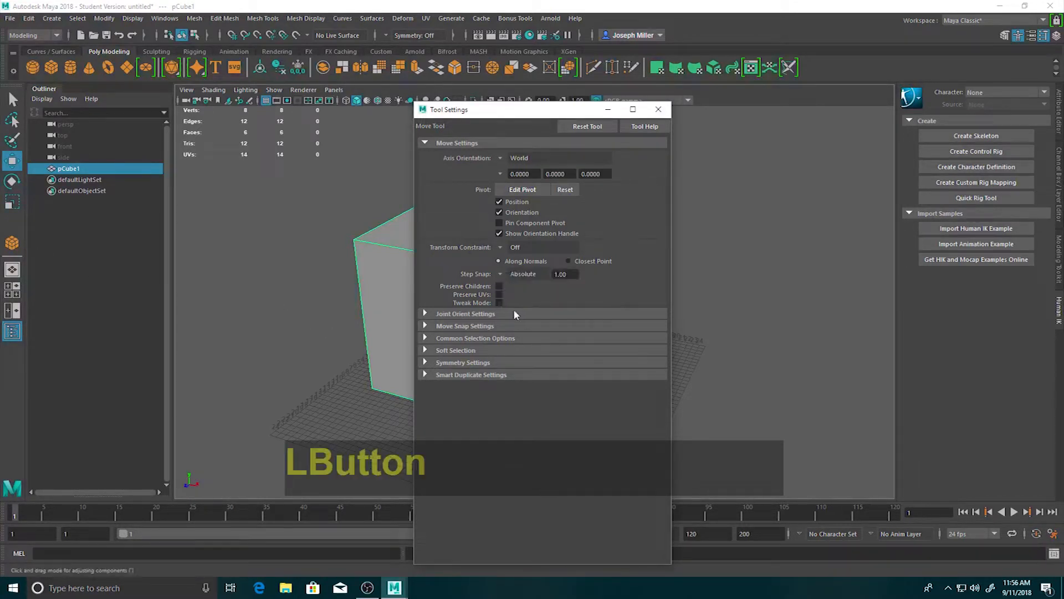
pyautogui.doubleClick(543, 273)
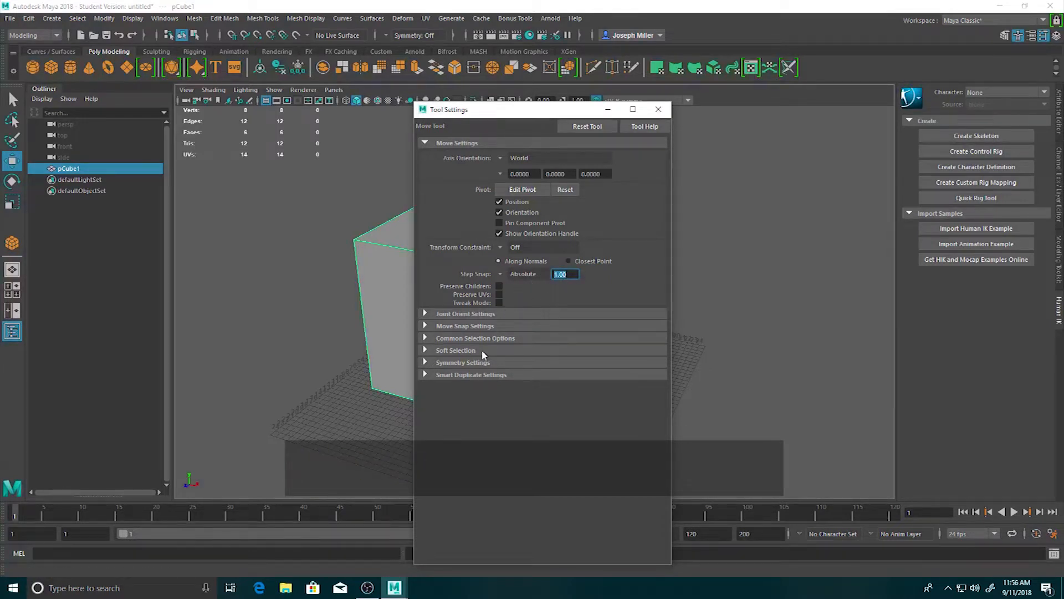
pyautogui.write('10')
# Move the cube along the X axis using the Move tool's absolute step snap.
pyautogui.moveTo(544, 114); pyautogui.dragTo(895, 92)
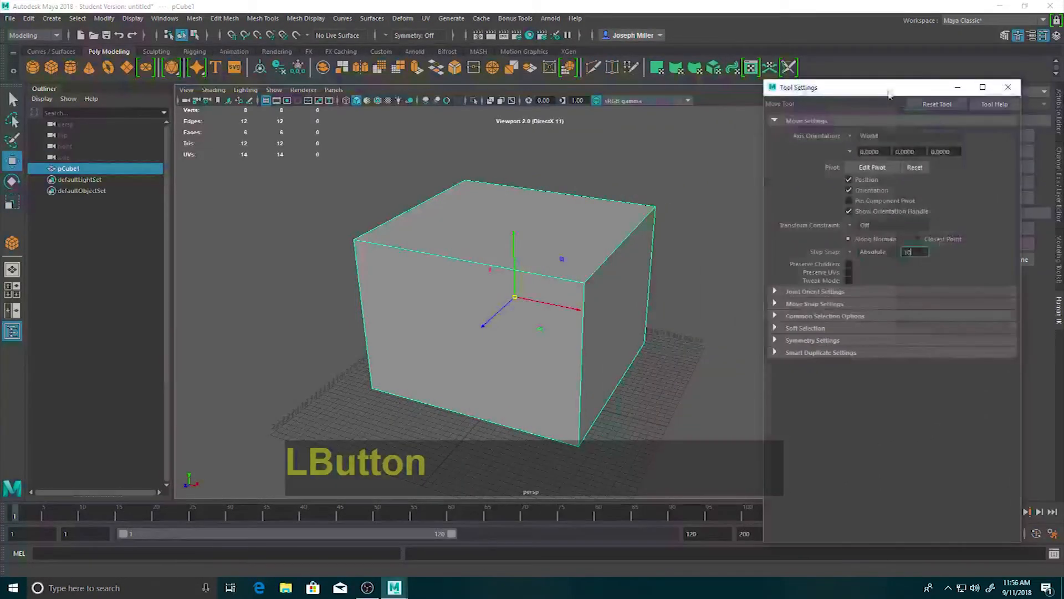
pyautogui.click(554, 309)
pyautogui.moveTo(554, 308); pyautogui.dragTo(510, 331)
# Set the Move tool's absolute step snap increment to 50.
pyautogui.moveTo(887, 94); pyautogui.dragTo(766, 99)
pyautogui.moveTo(798, 257); pyautogui.dragTo(775, 261)
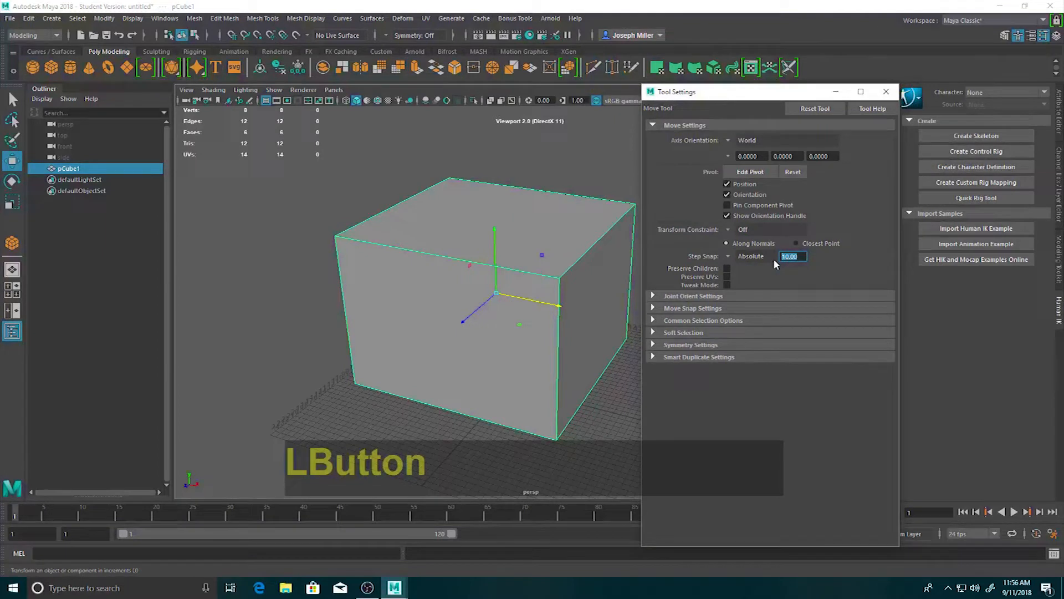
pyautogui.write('50')
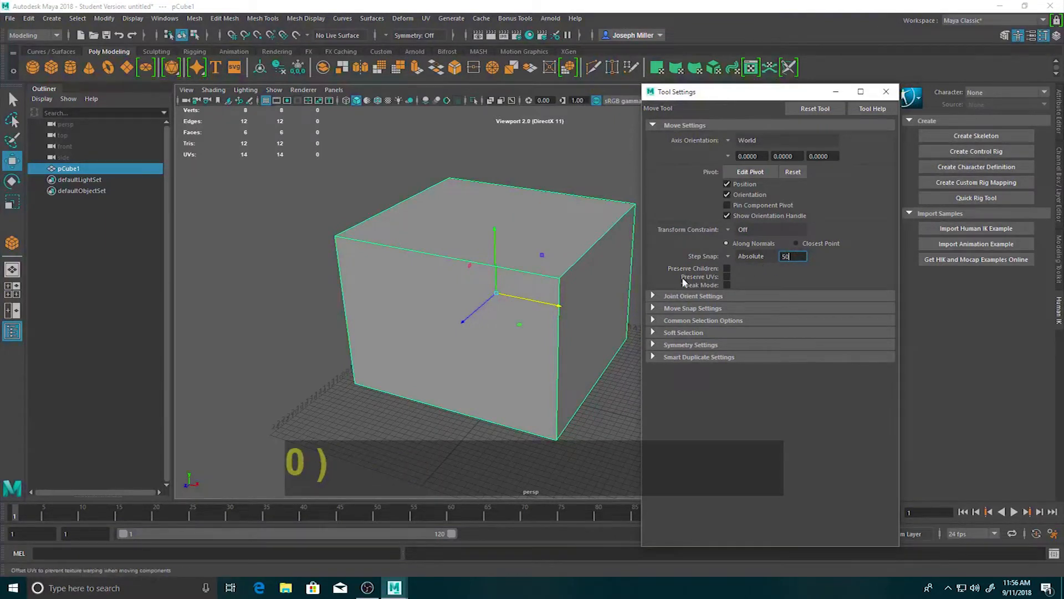
# Try to move the cube along the X axis with the Move tool's absolute step snap of 50.
pyautogui.click(521, 299)
pyautogui.moveTo(413, 281); pyautogui.dragTo(563, 279)
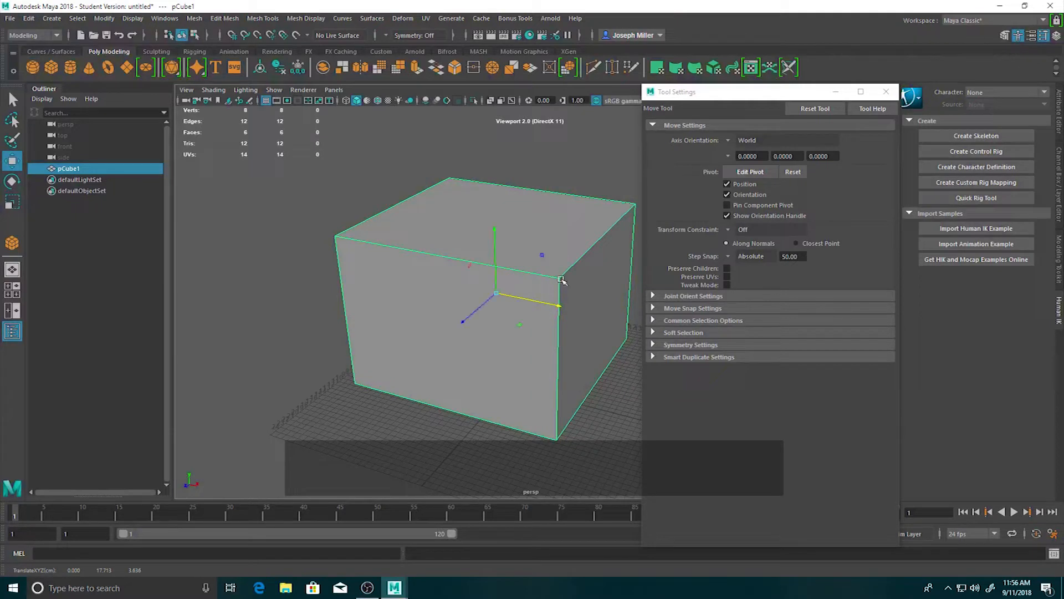
pyautogui.click(798, 256)
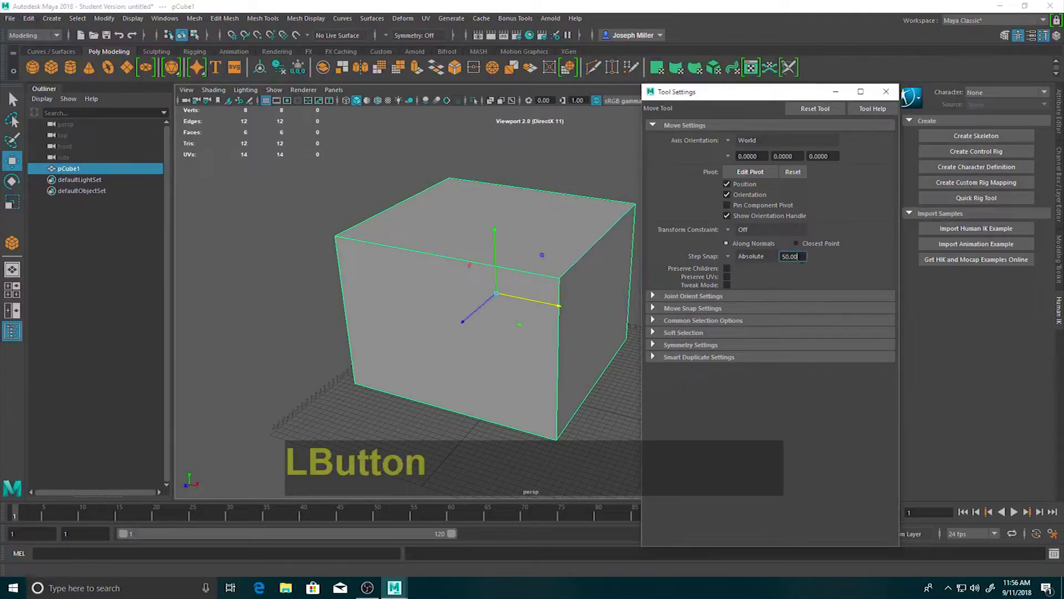
# Turn off the Move tool's step snap and move the cube freely along the negative X axis, closing the tool settings.
pyautogui.click(728, 256)
pyautogui.click(740, 262)
pyautogui.moveTo(524, 298); pyautogui.dragTo(470, 288)
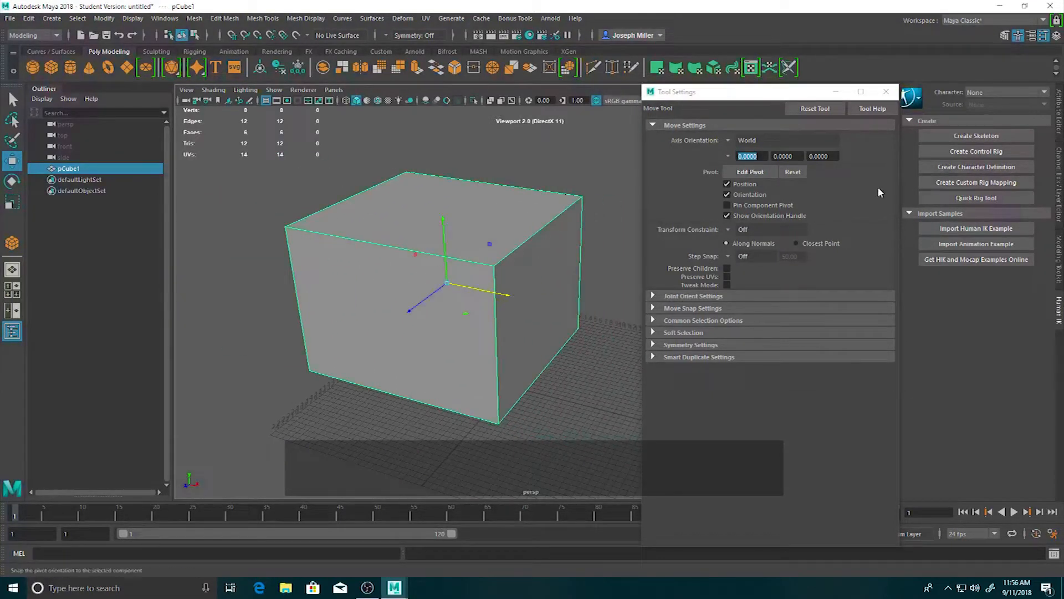
pyautogui.click(886, 93)
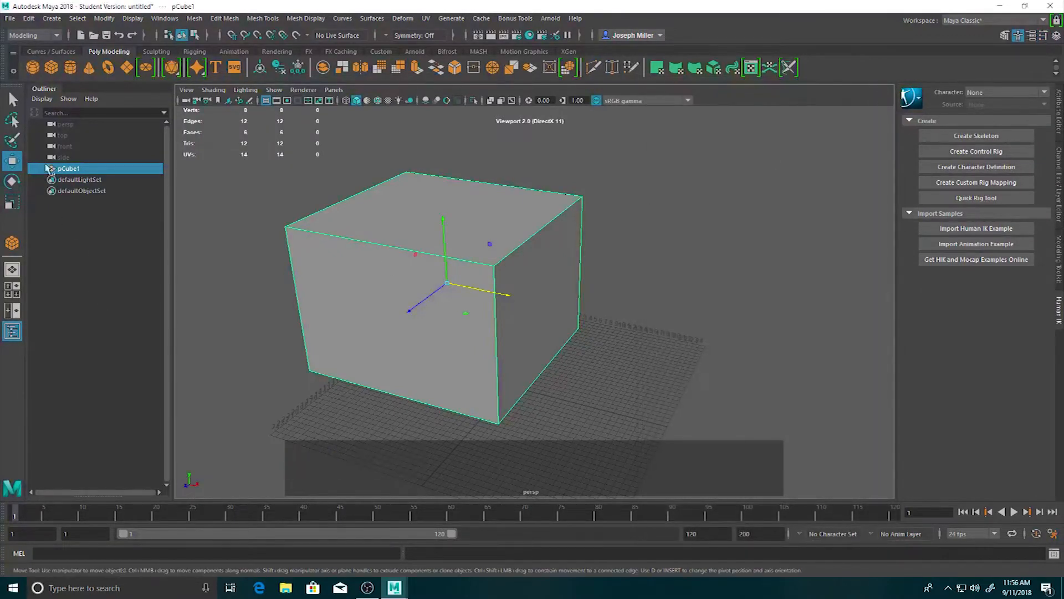
# Open the Scale tool's settings and set its step snap to Absolute with an increment of 10.
pyautogui.click(12, 202)
pyautogui.doubleClick(12, 201)
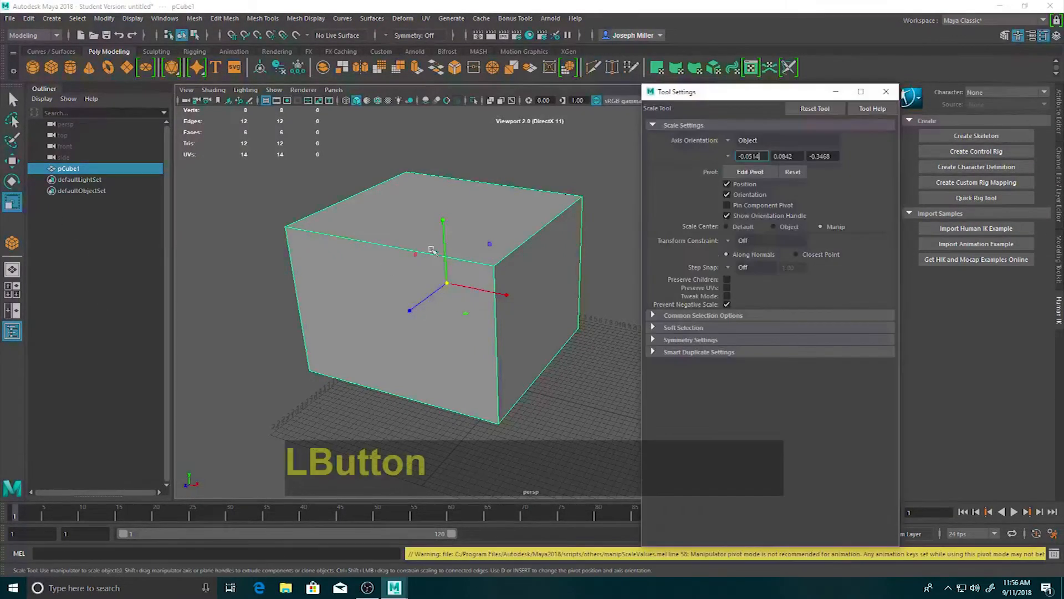
pyautogui.click(730, 269)
pyautogui.click(769, 295)
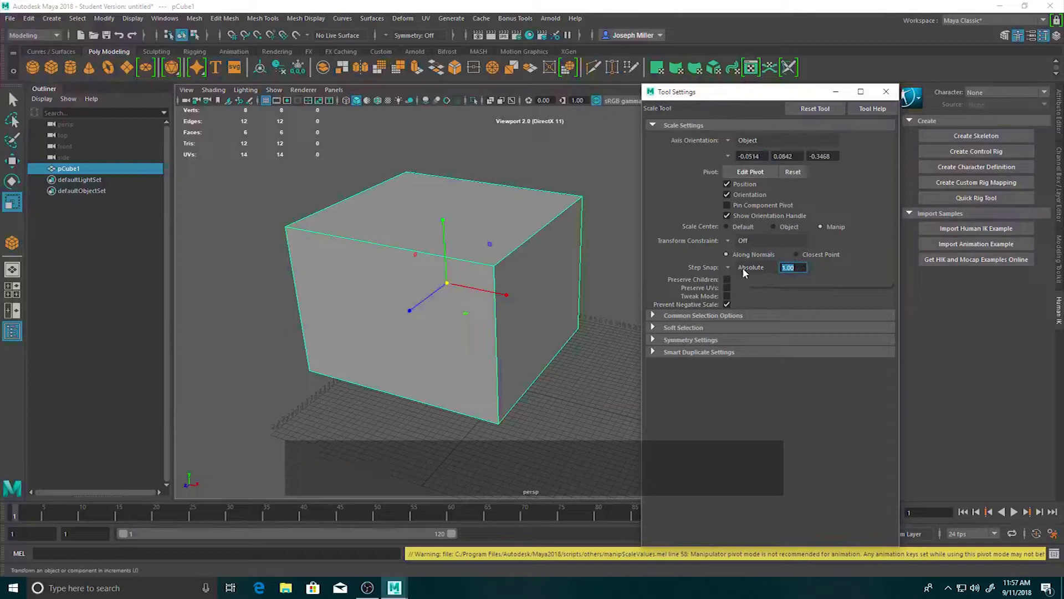
pyautogui.write('10')
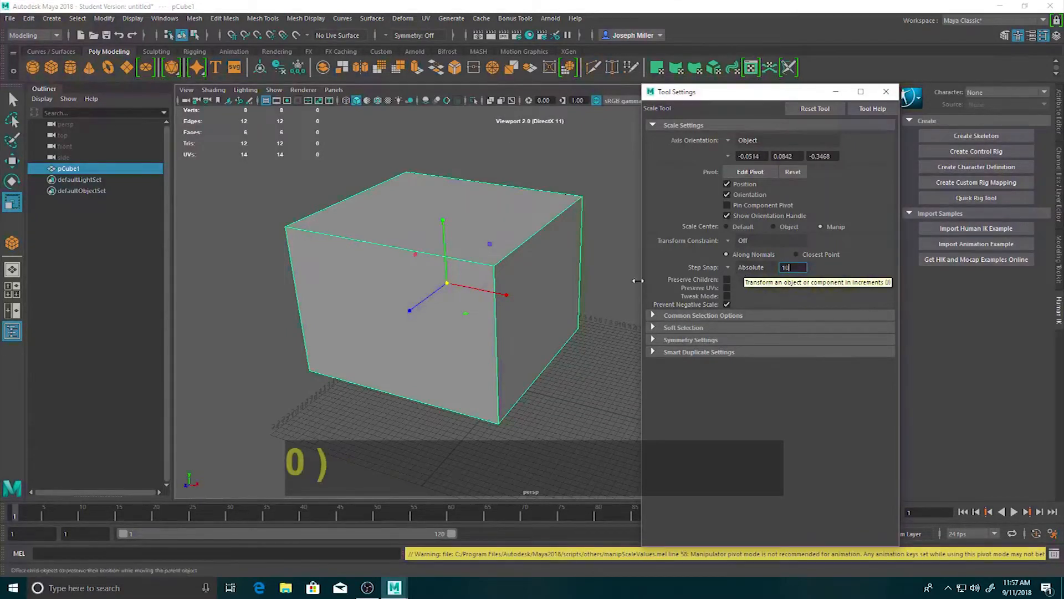
# Try to scale the cube uniformly and along its X axis with the absolute step snap of 10.
pyautogui.click(451, 279)
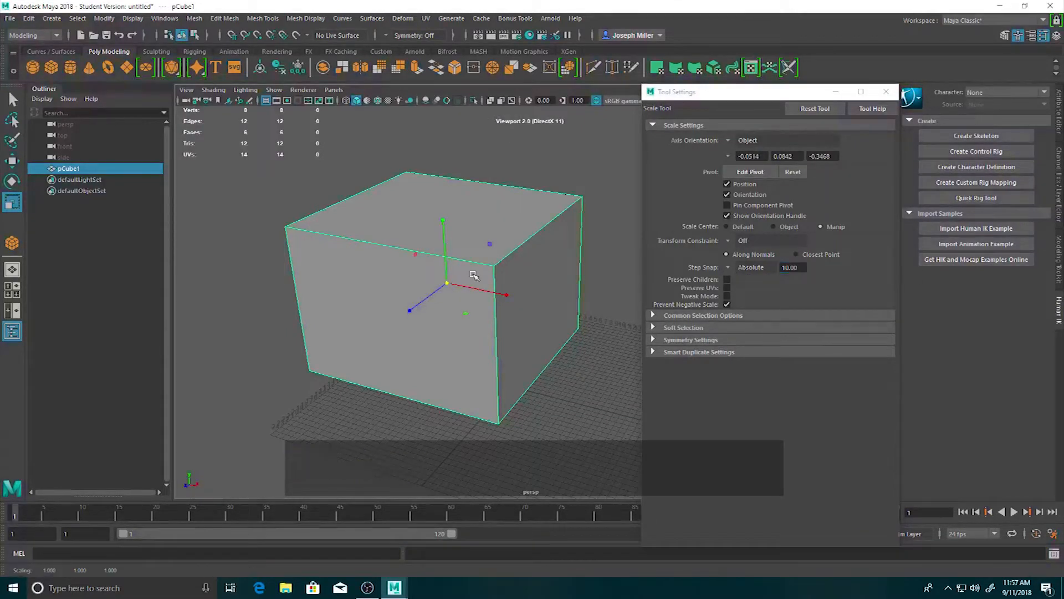
pyautogui.press('r')
pyautogui.moveTo(448, 287); pyautogui.dragTo(455, 283)
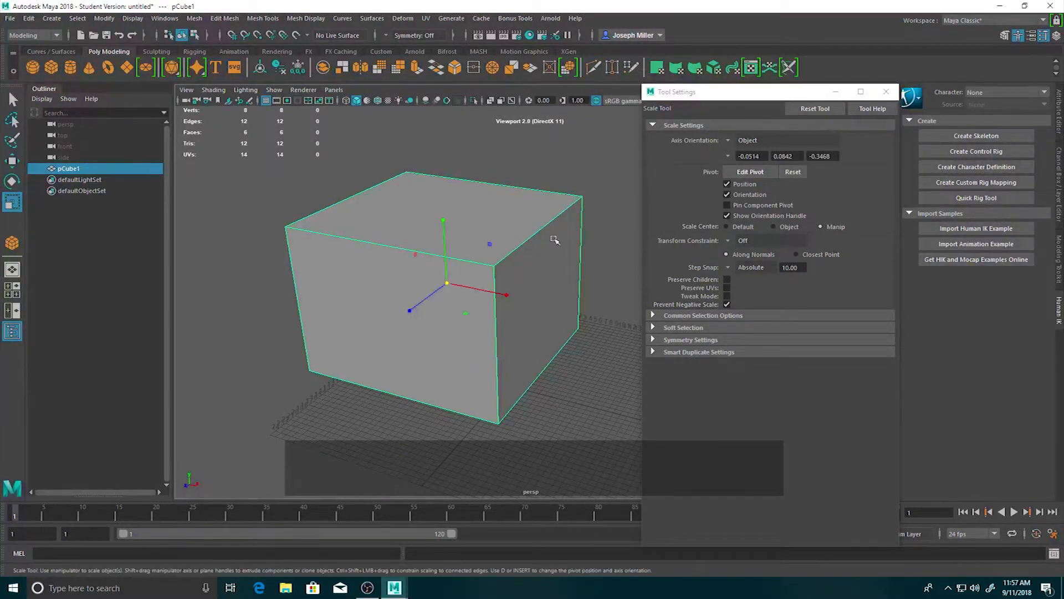
pyautogui.moveTo(446, 287); pyautogui.dragTo(465, 270)
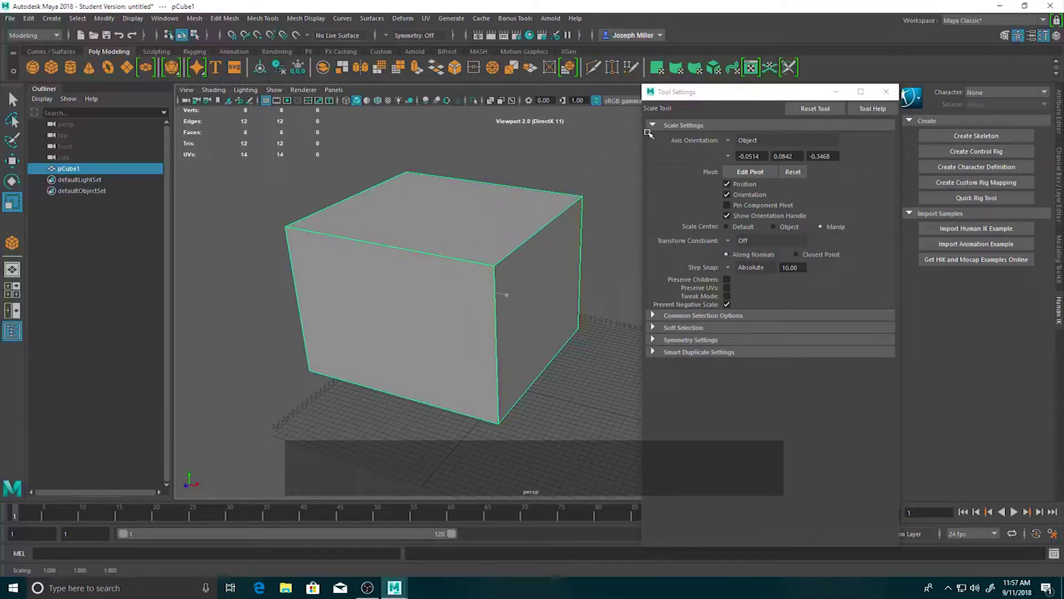
pyautogui.moveTo(450, 284); pyautogui.dragTo(422, 291)
pyautogui.moveTo(508, 297); pyautogui.dragTo(477, 287)
# Turn off the Scale tool's step snap and scale the cube down uniformly to about 0.87.
pyautogui.click(729, 268)
pyautogui.click(737, 274)
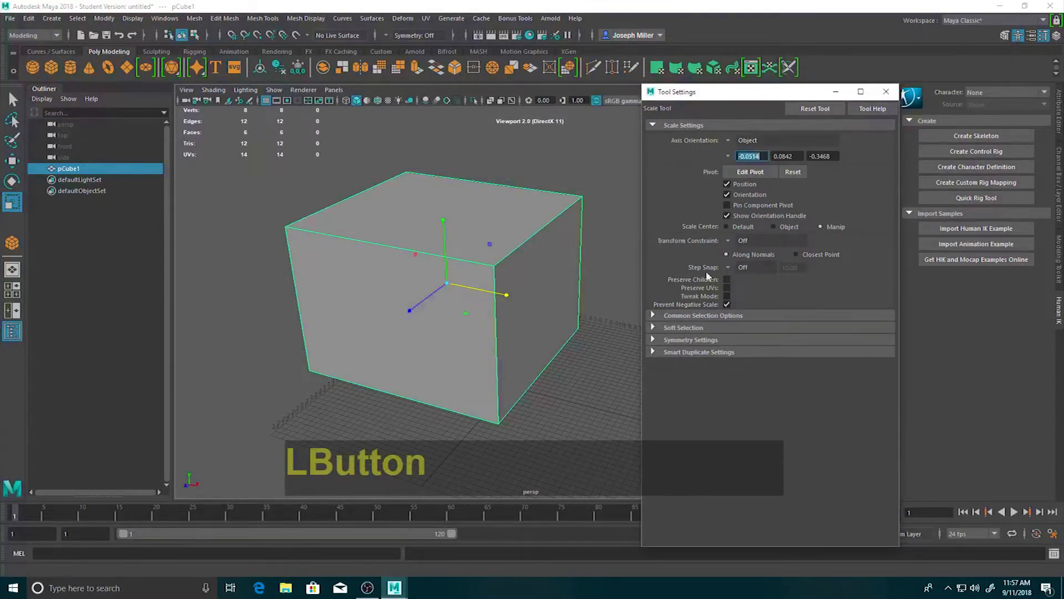
pyautogui.moveTo(449, 283)
pyautogui.mouseDown()
pyautogui.moveTo(493, 271)
pyautogui.moveTo(459, 276)
pyautogui.mouseUp()
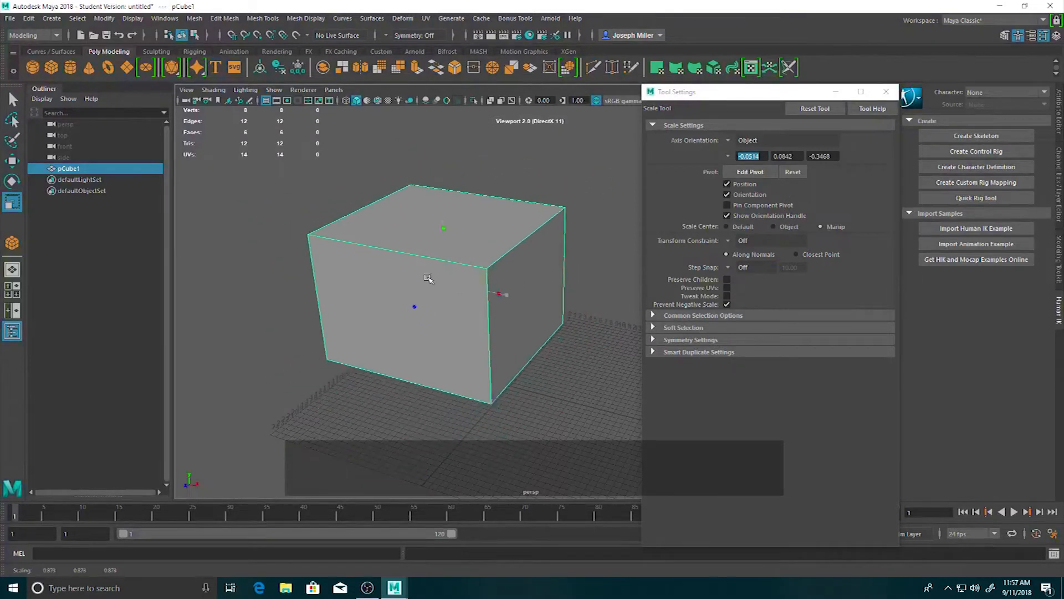
# Try scaling the cube uniformly with the step snap set to Relative, and undo the trial scaling.
pyautogui.click(737, 270)
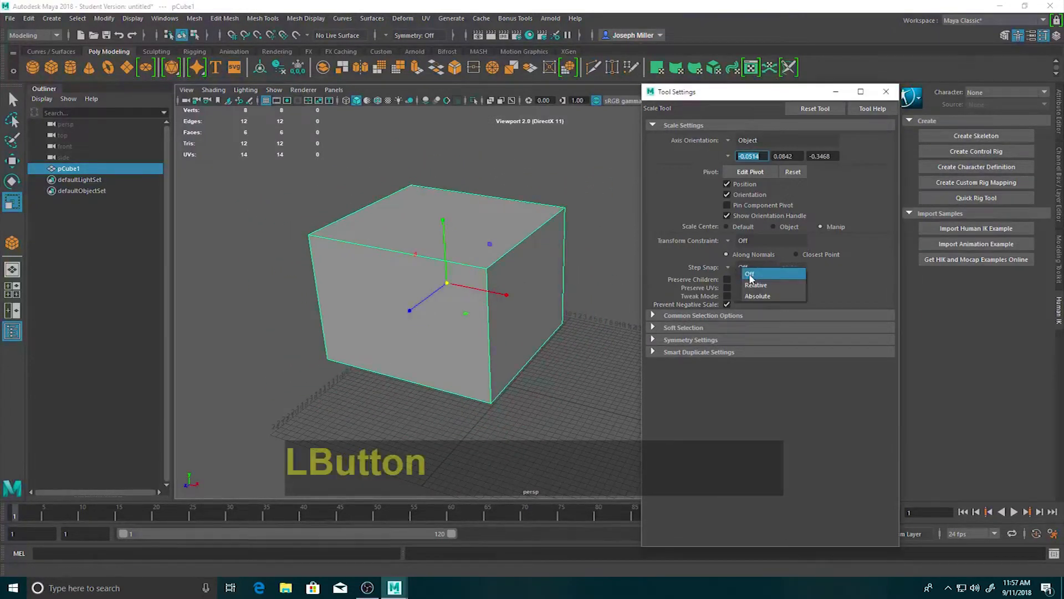
pyautogui.click(750, 278)
pyautogui.moveTo(447, 283); pyautogui.dragTo(309, 290)
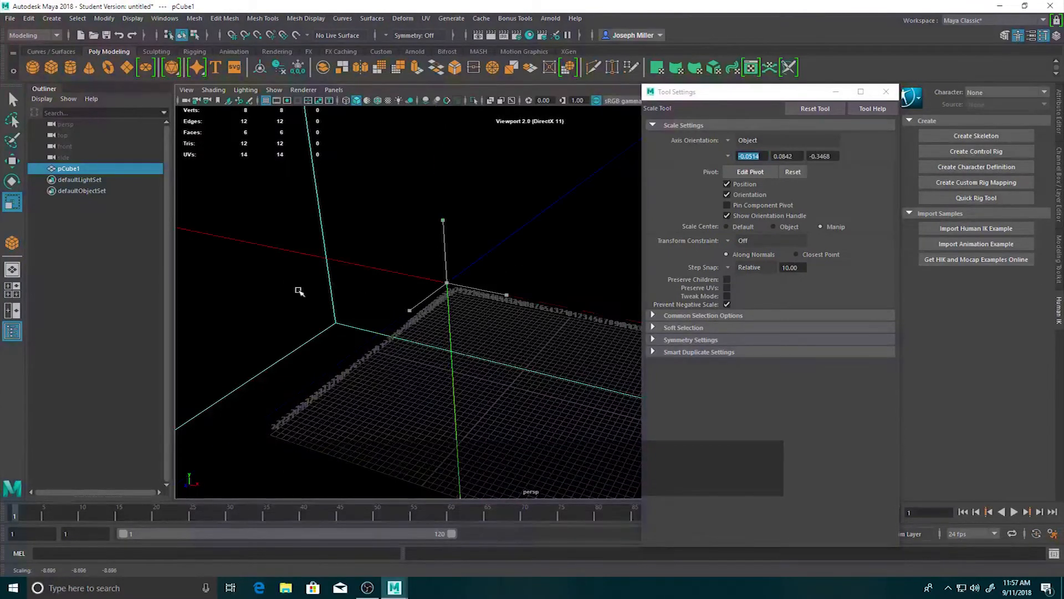
pyautogui.hotkey('ctrl', 'z')
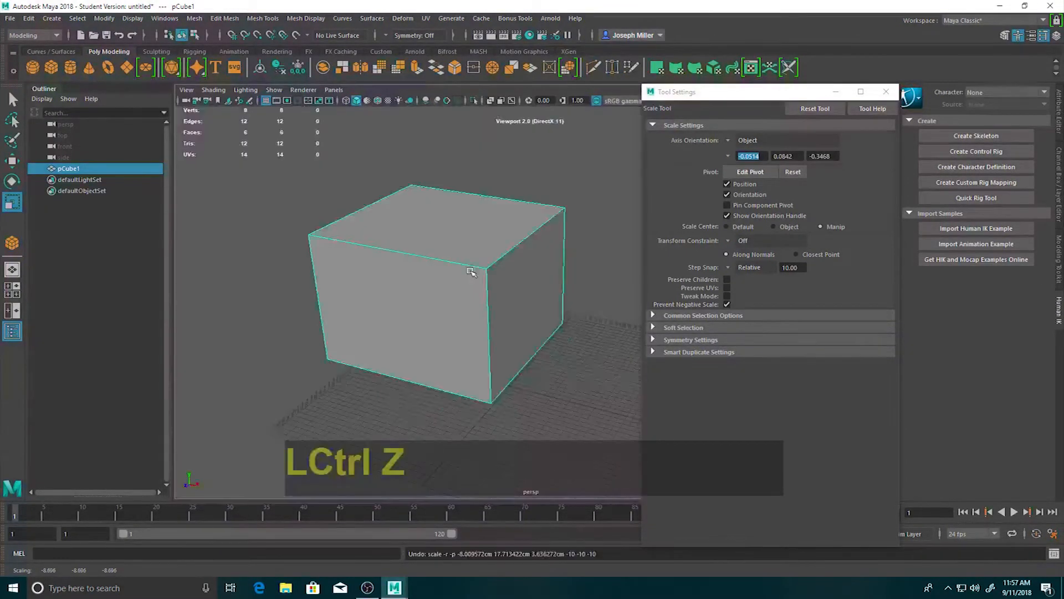
# Set the Scale tool's relative step snap increment to 2 and scale the cube uniformly.
pyautogui.click(740, 269)
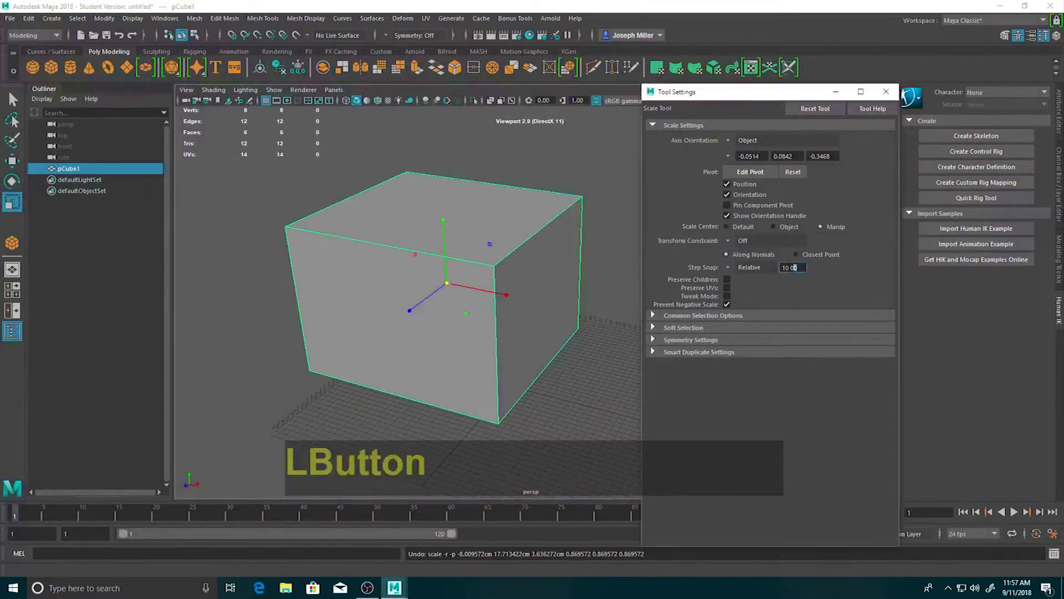
pyautogui.write('2')
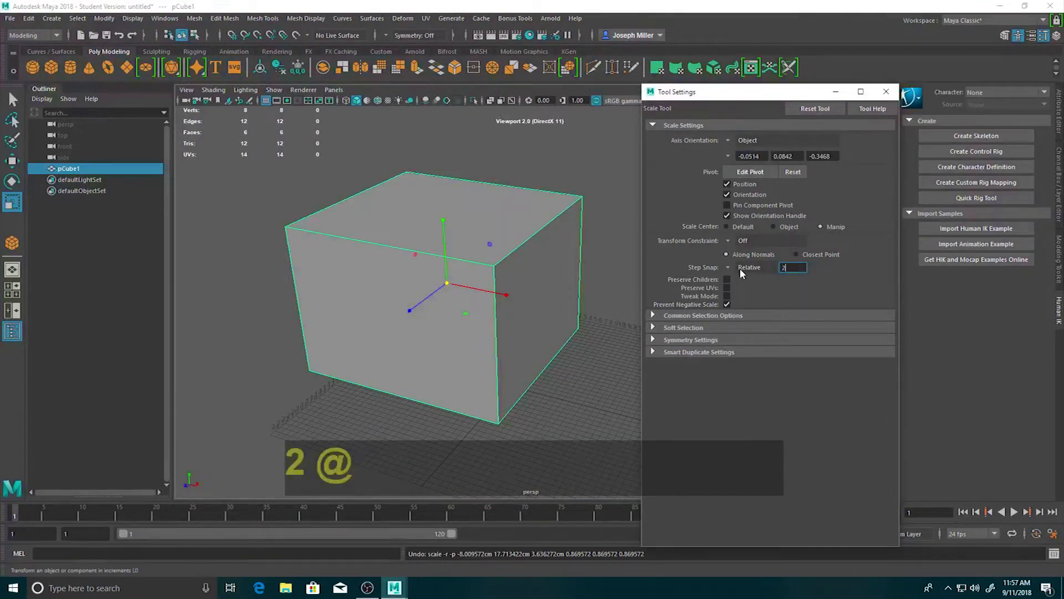
pyautogui.moveTo(446, 284); pyautogui.dragTo(396, 296)
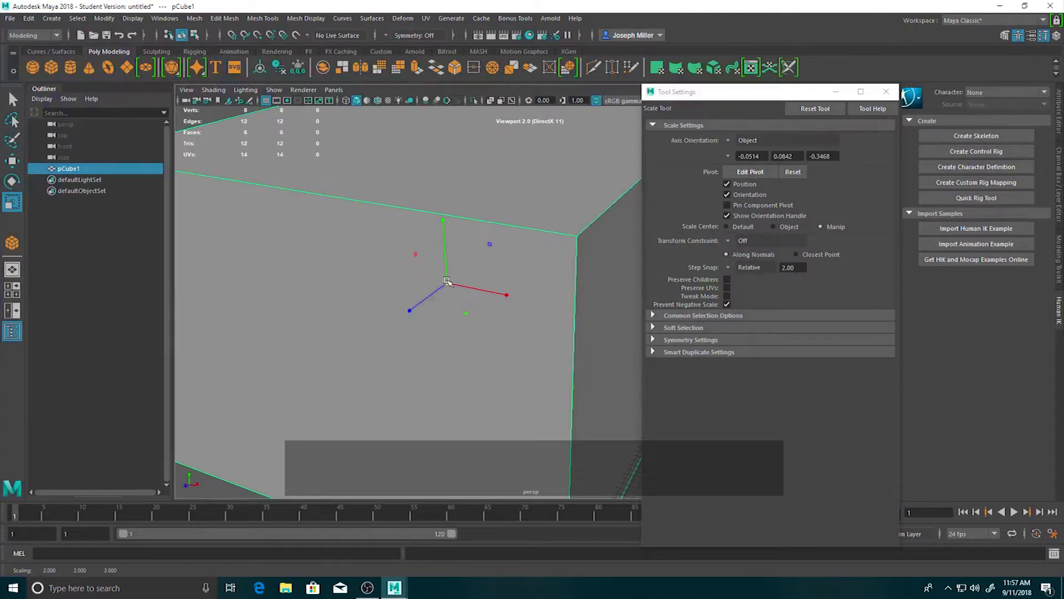
pyautogui.scroll(-5, 477, 266)
pyautogui.moveTo(523, 300); pyautogui.dragTo(544, 291)
pyautogui.scroll(-5, 545, 274)
pyautogui.scroll(-3, 546, 275)
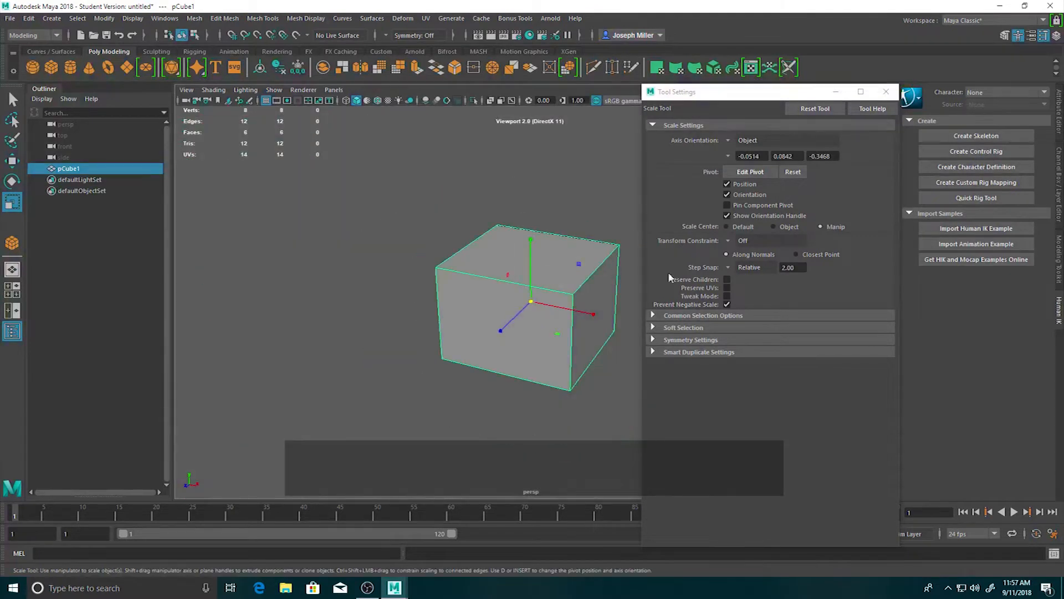
# Turn off the Scale tool's step snap and try scaling the cube uniformly without it.
pyautogui.click(728, 268)
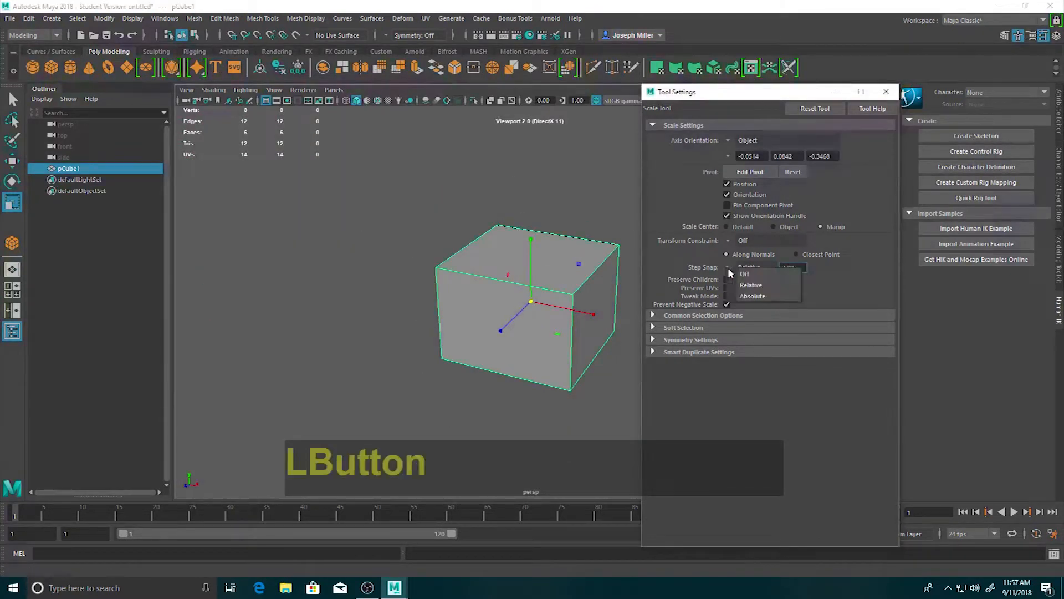
pyautogui.click(741, 276)
pyautogui.hotkey('ctrl', 'z')
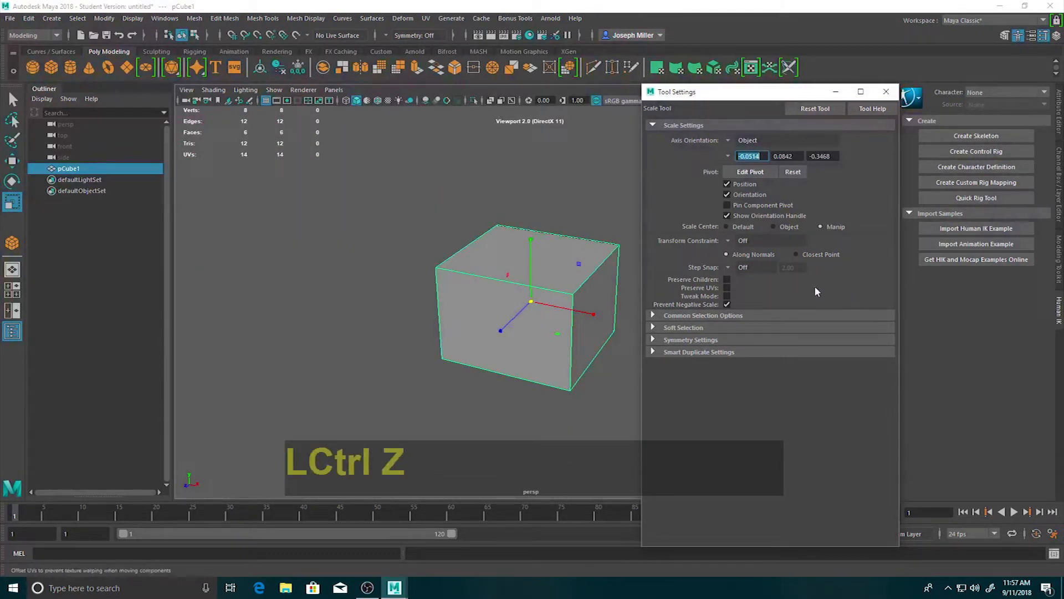
pyautogui.click(537, 301)
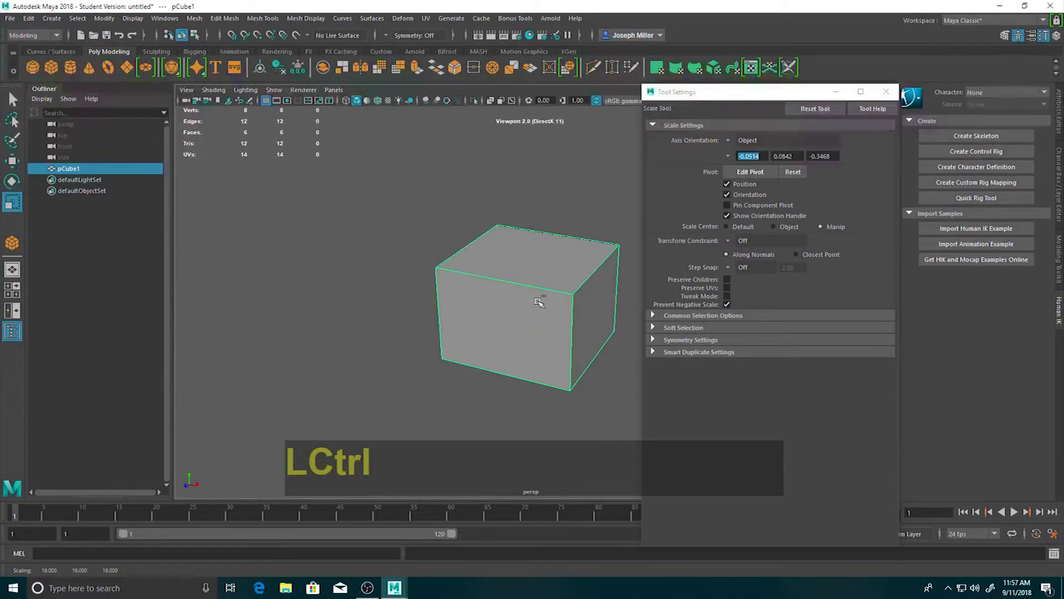
# Undo the trial scaling of the cube and close the Scale tool's settings.
pyautogui.hotkey('ctrl', 'z')
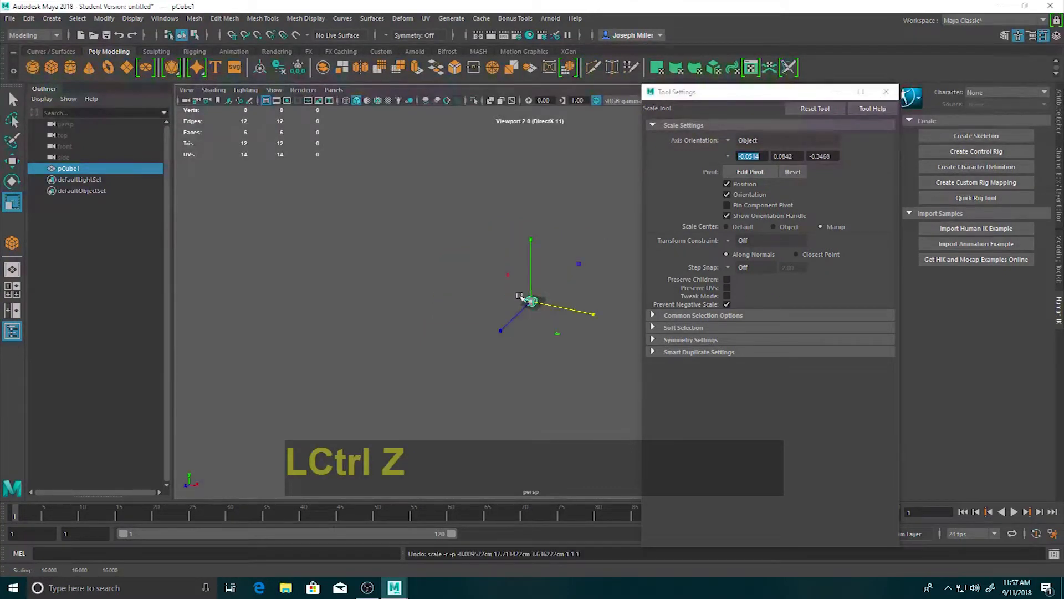
pyautogui.scroll(8, 534, 302)
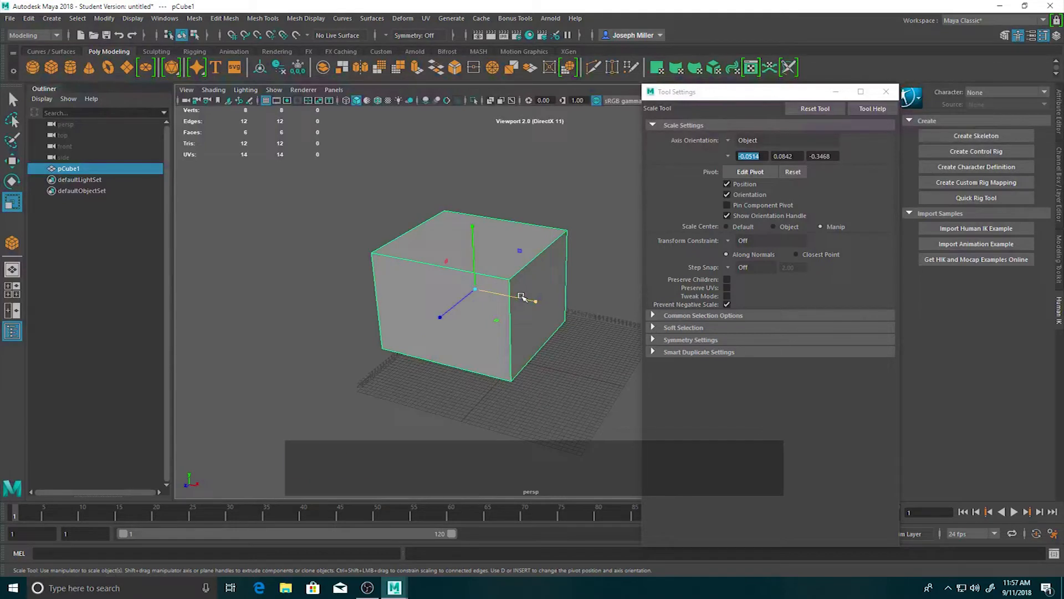
pyautogui.hotkey('ctrl', 'z')
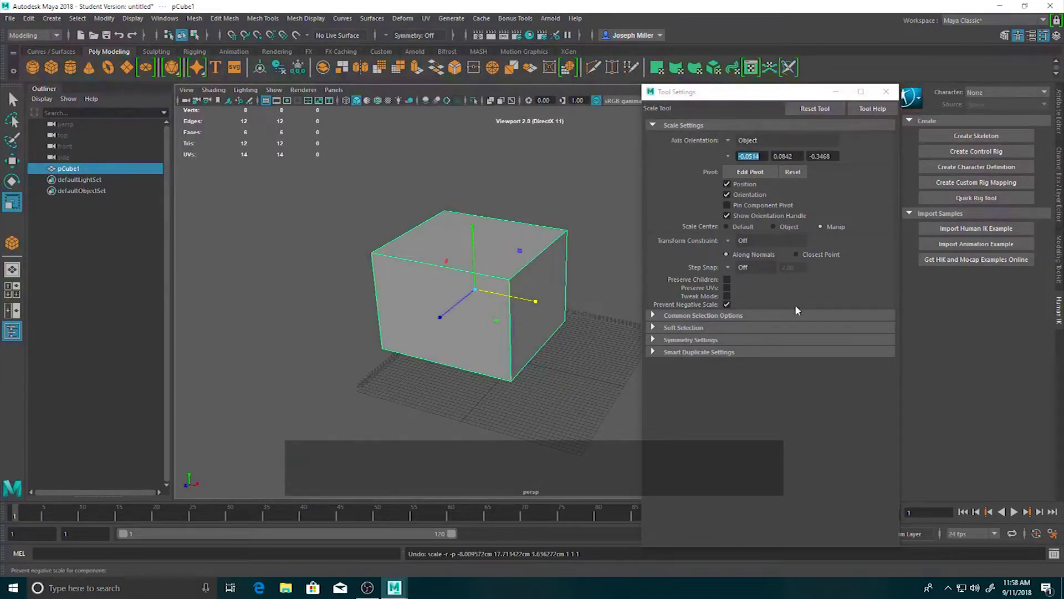
pyautogui.click(887, 93)
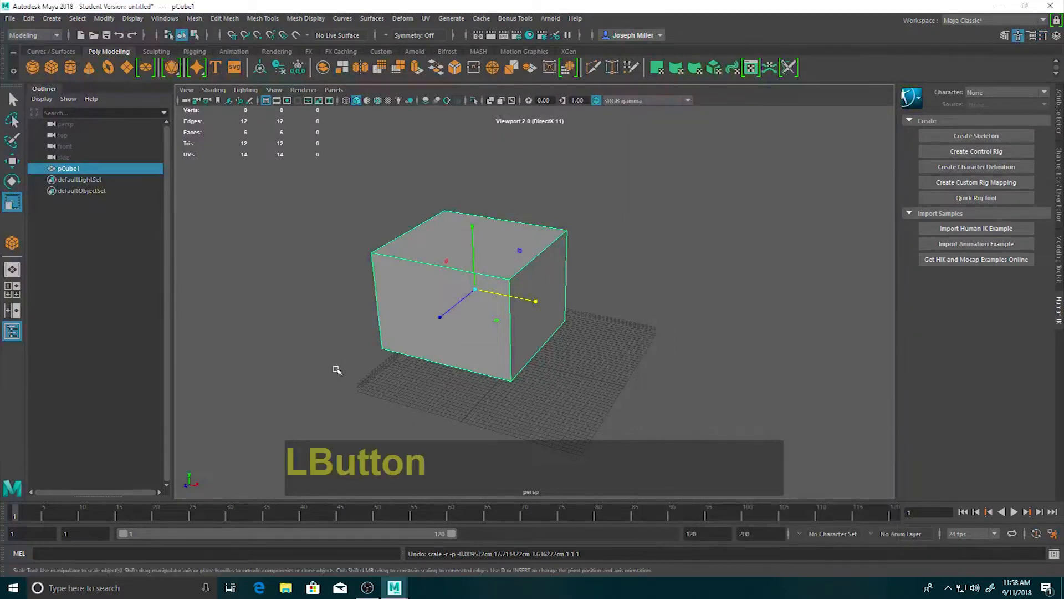
pyautogui.click(621, 334)
pyautogui.click(476, 311)
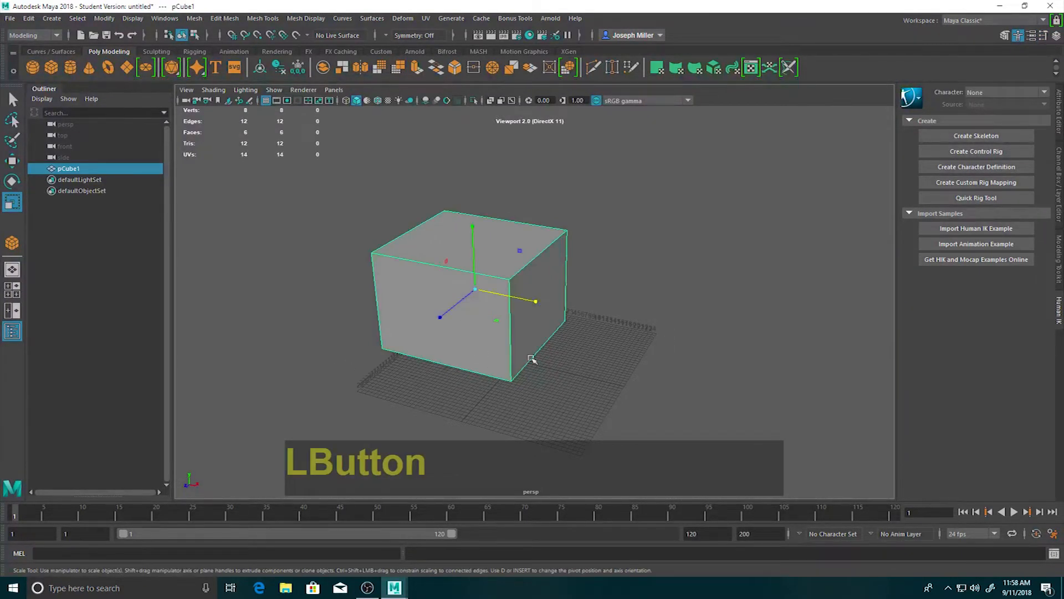
pyautogui.click(356, 302)
pyautogui.click(465, 299)
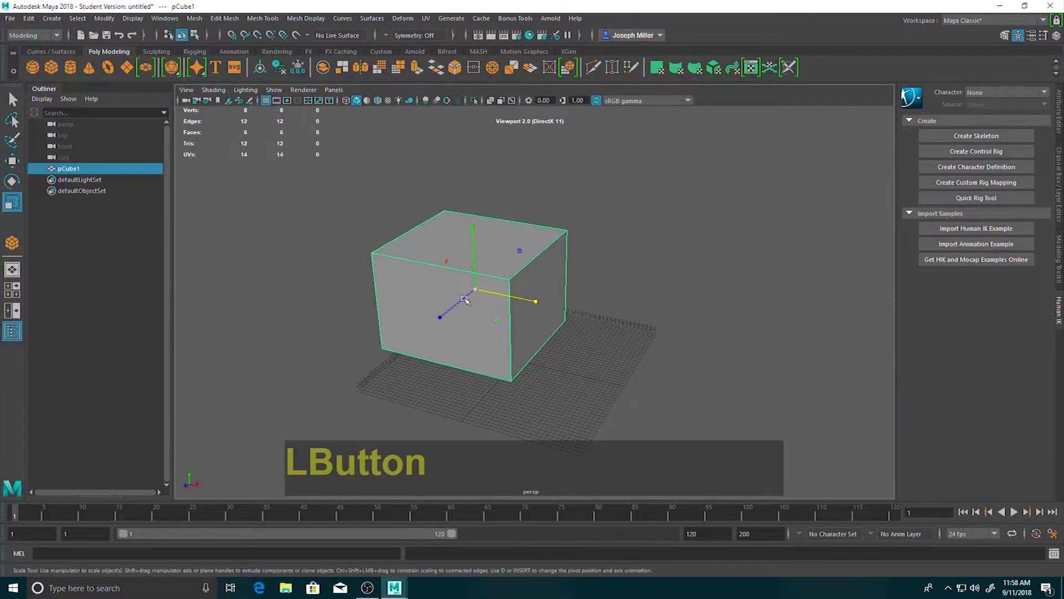
pyautogui.click(336, 288)
pyautogui.click(476, 289)
pyautogui.click(627, 314)
pyautogui.click(443, 324)
pyautogui.scroll(3, 453, 293)
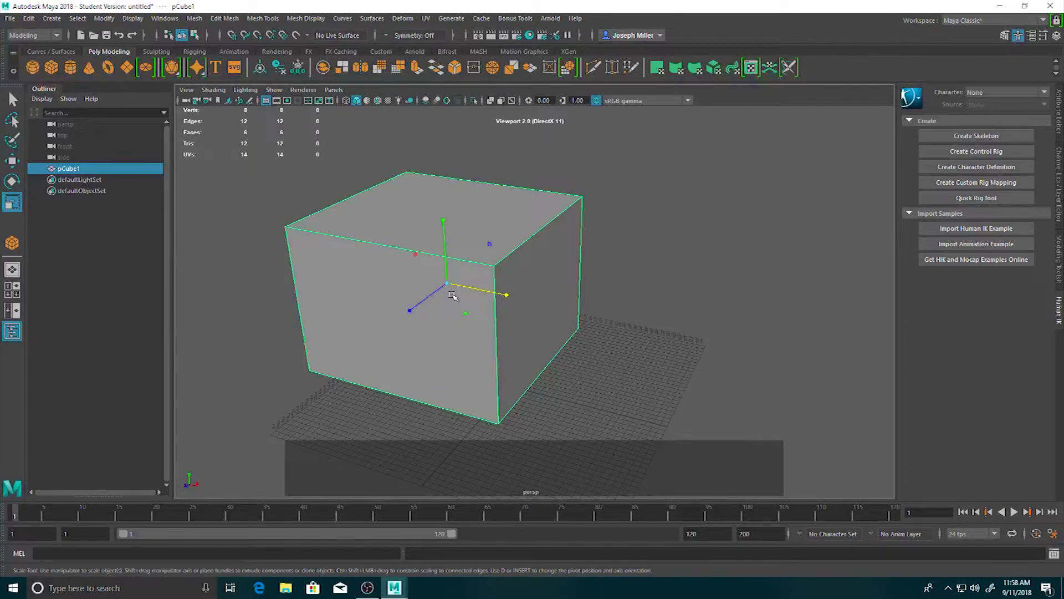
# Switch the cube to edge component mode and select the upper edge of its front face.
pyautogui.click(391, 284)
pyautogui.rightClick(392, 286)
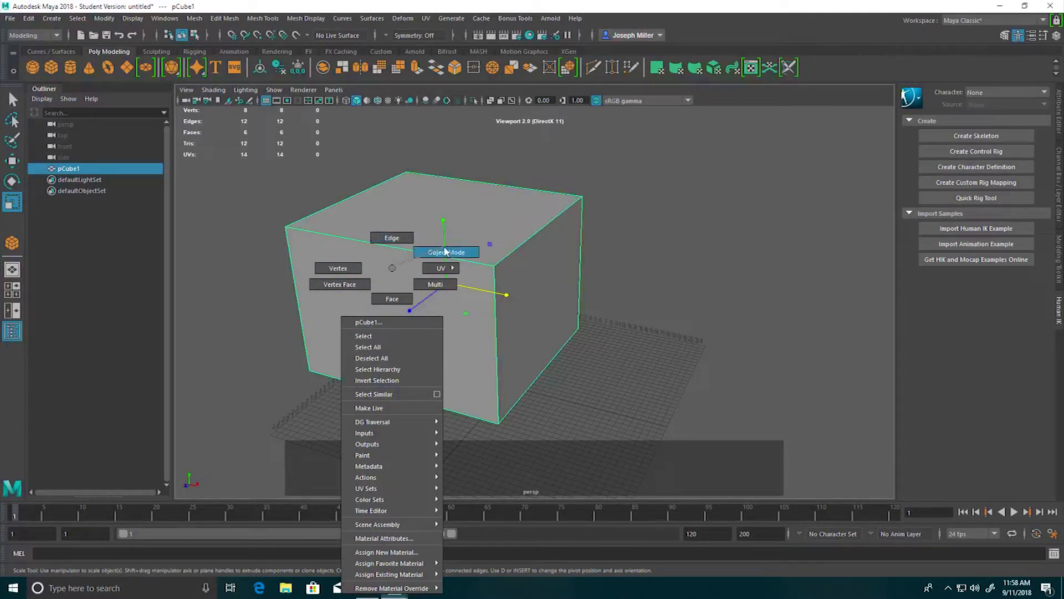
pyautogui.click(394, 240)
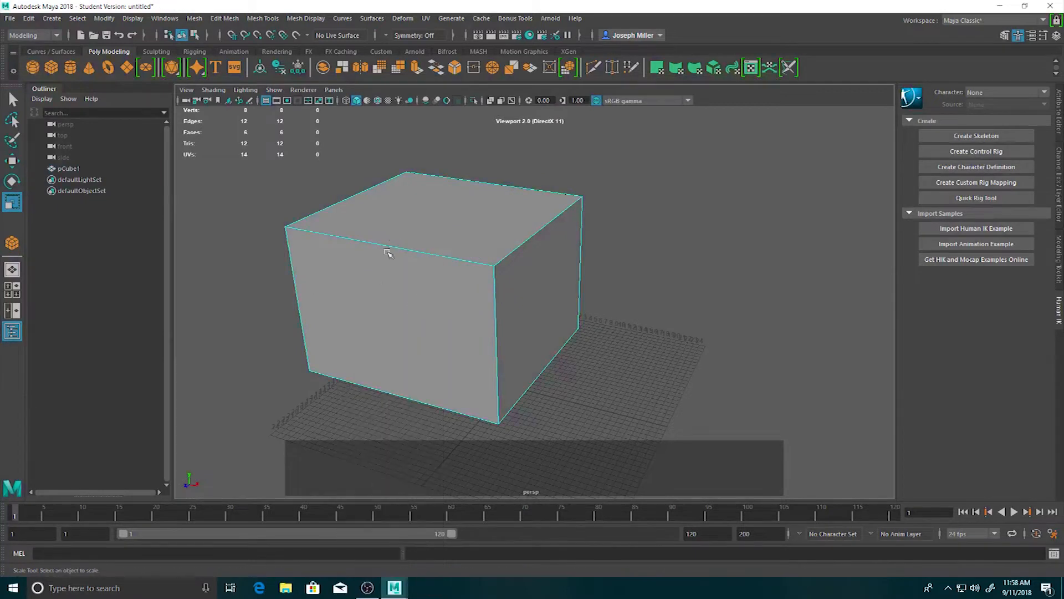
pyautogui.click(436, 255)
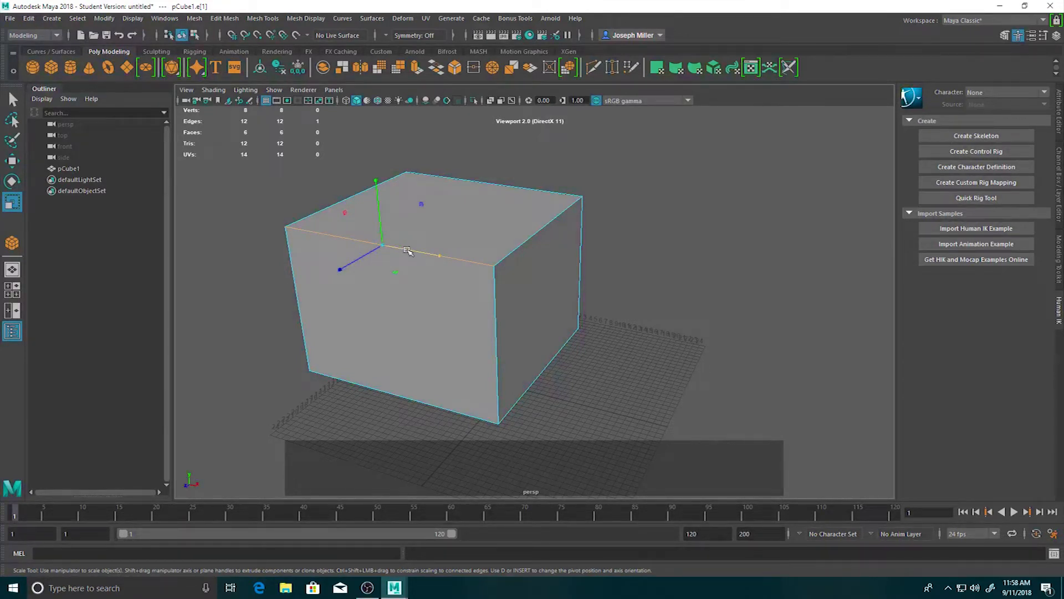
# Try the Rotate and Scale tools on the selected edge and return to the Select tool.
pyautogui.press('e')
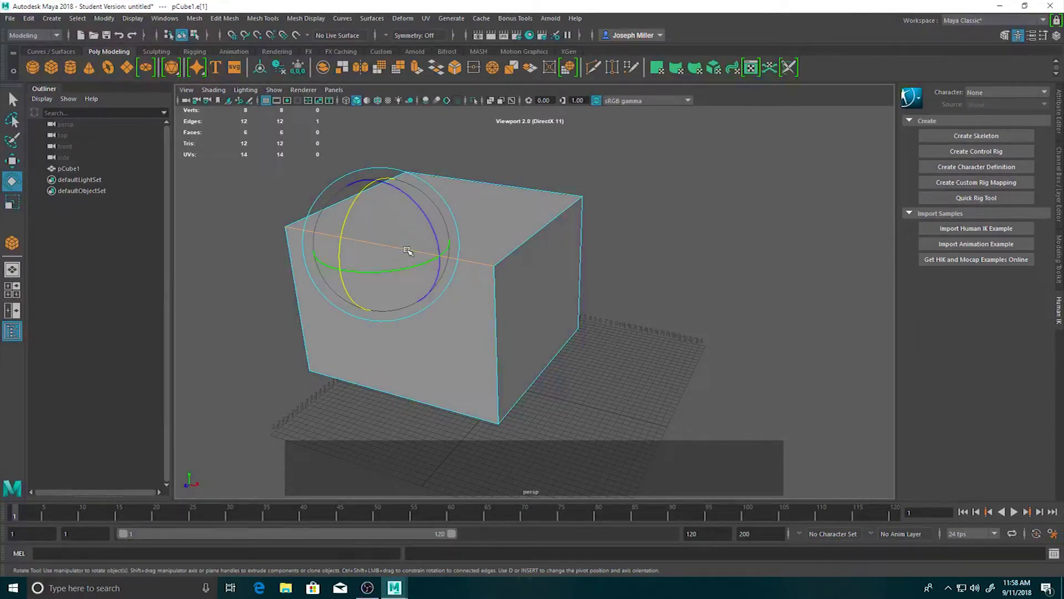
pyautogui.press('r')
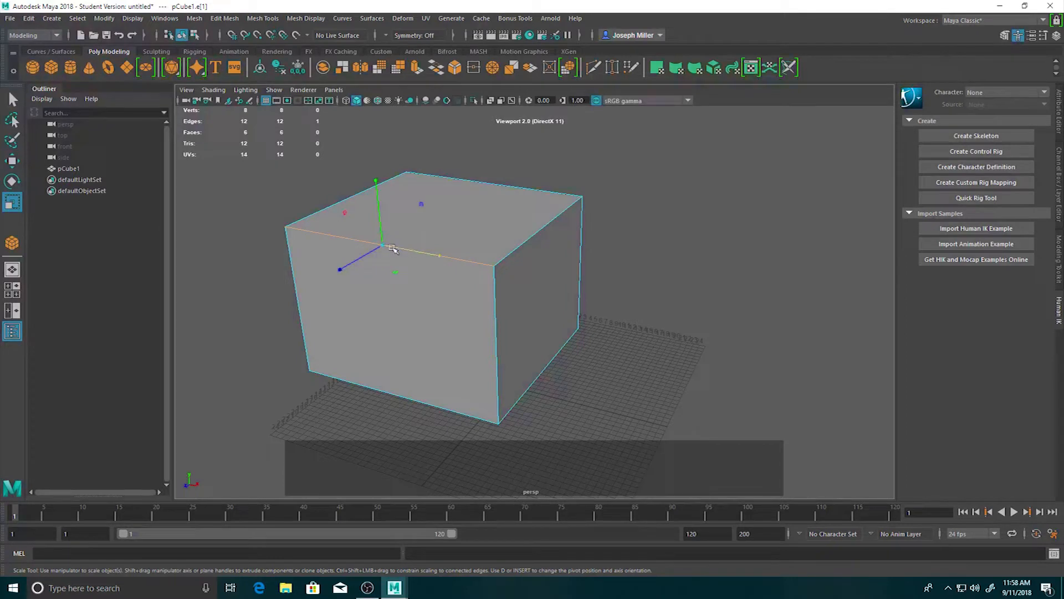
pyautogui.press('q')
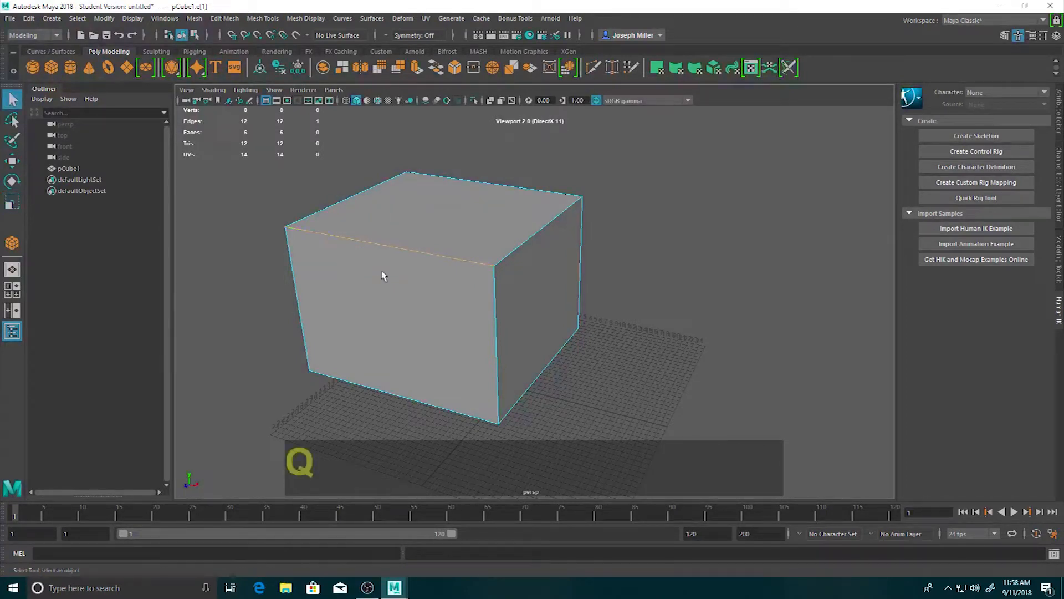
pyautogui.press('q')
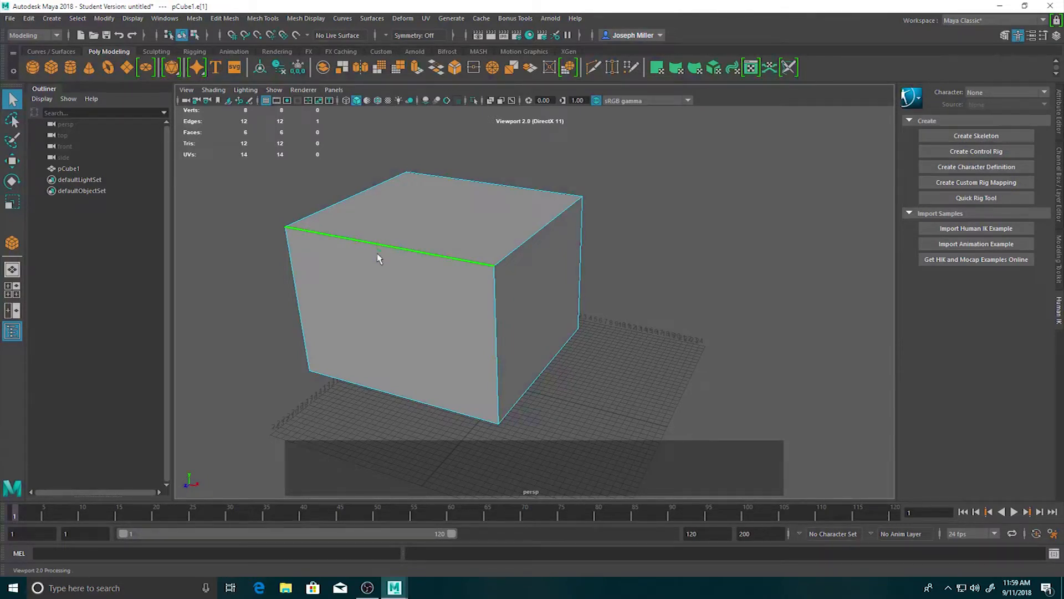
# Select other cube edges one at a time, including the top face's right edge and the vertical edge at the front corner.
pyautogui.keyDown('alt'); pyautogui.moveTo(308, 322); pyautogui.dragTo(338, 347); pyautogui.keyUp('alt')
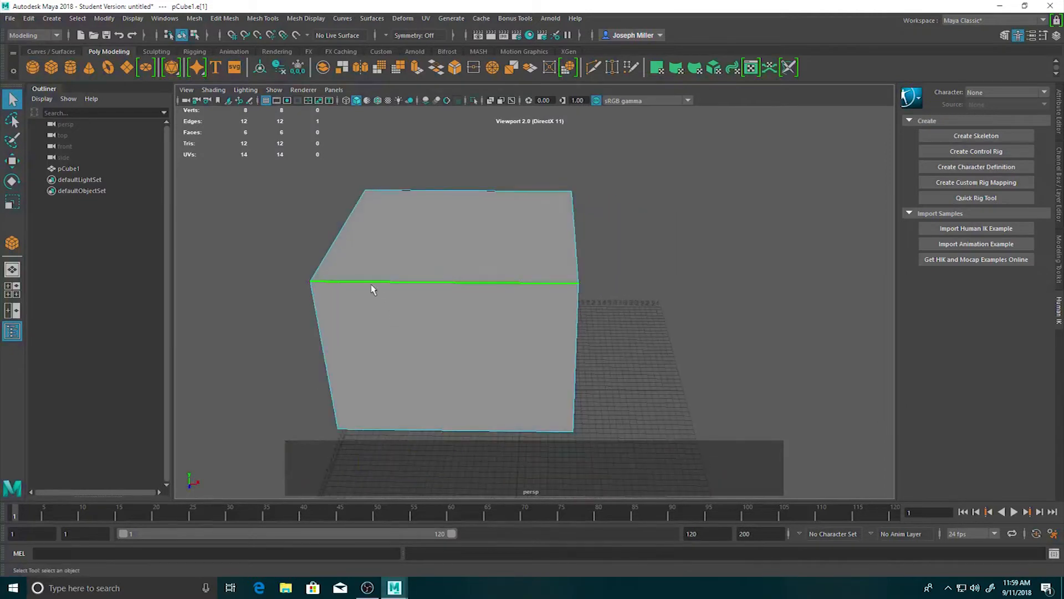
pyautogui.keyDown('alt'); pyautogui.moveTo(450, 295); pyautogui.dragTo(433, 330); pyautogui.keyUp('alt')
pyautogui.scroll(3, 409, 277)
pyautogui.keyDown('alt'); pyautogui.moveTo(406, 278); pyautogui.dragTo(508, 337, button='middle'); pyautogui.keyUp('alt')
pyautogui.click(584, 405)
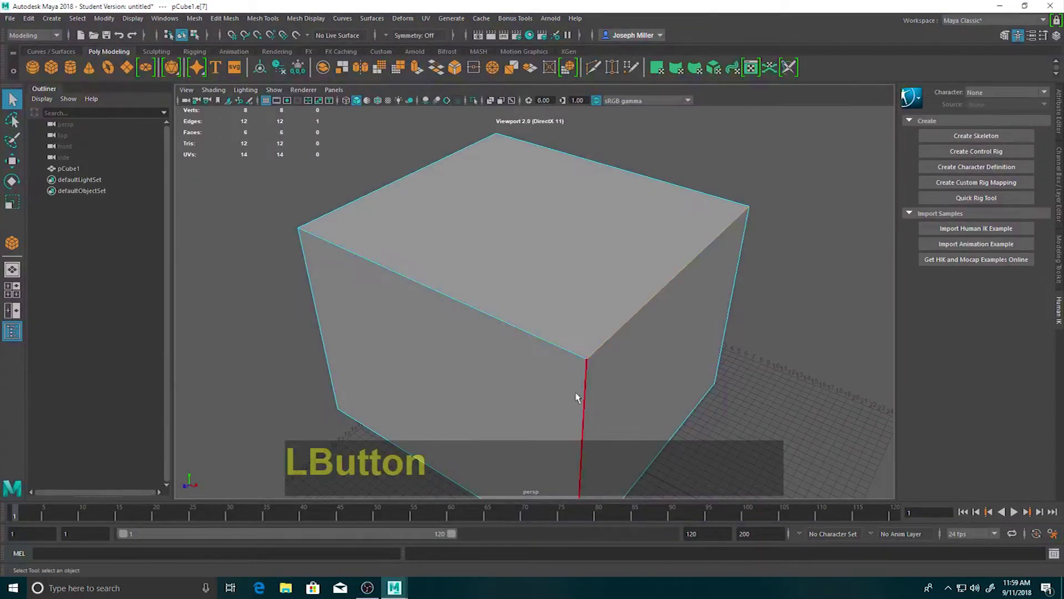
# Select the upper edge of the cube's front face and return the cube to object mode.
pyautogui.click(530, 338)
pyautogui.scroll(-5, 430, 324)
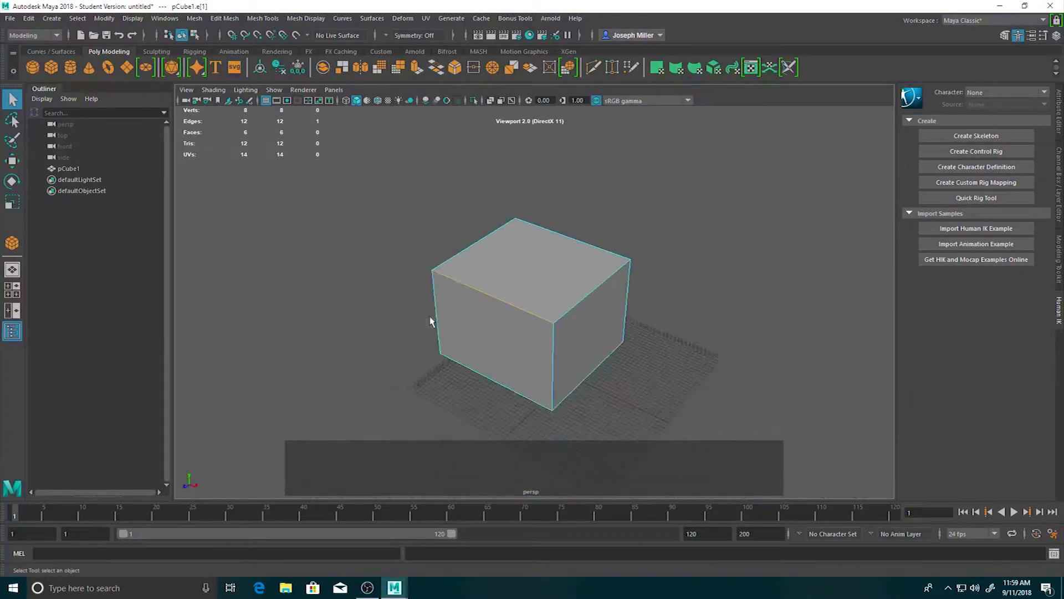
pyautogui.keyDown('alt'); pyautogui.moveTo(682, 350); pyautogui.dragTo(565, 356, button='middle'); pyautogui.keyUp('alt')
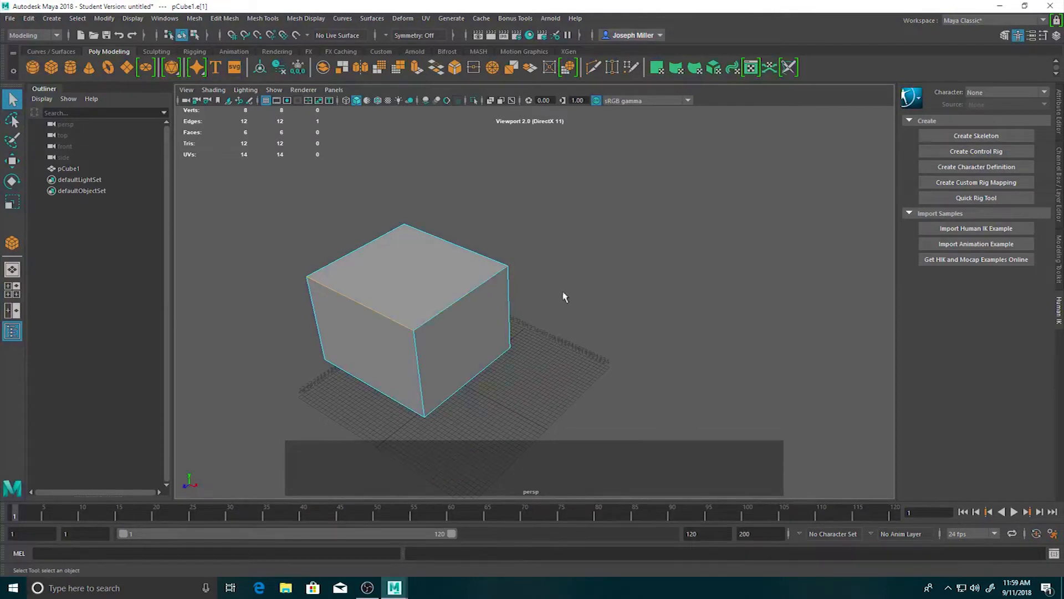
pyautogui.moveTo(421, 267); pyautogui.dragTo(476, 253, button='right')
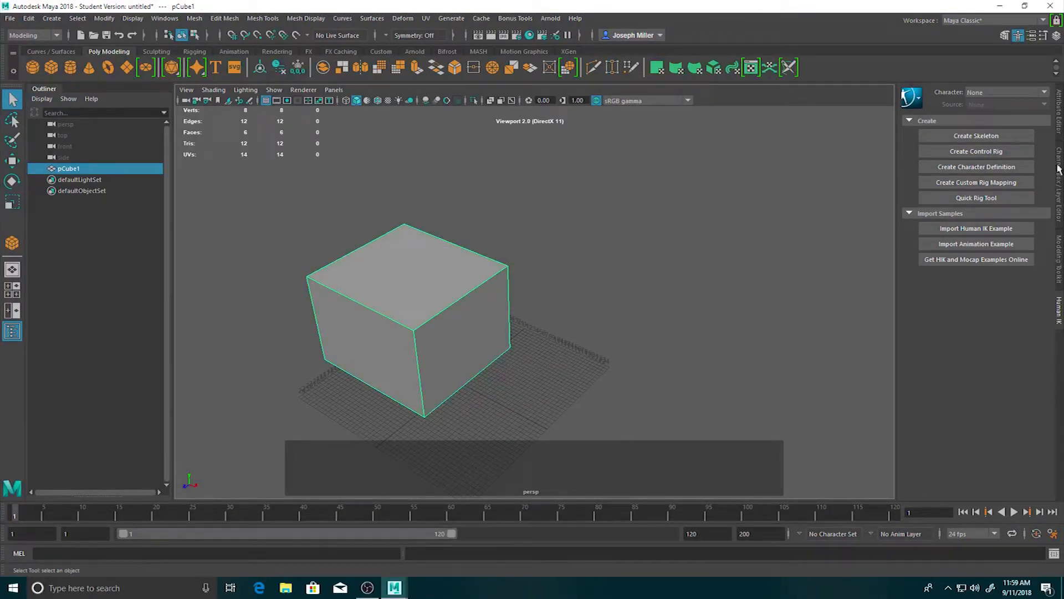
# Open the cube's polyCube1 attributes and set Subdivisions Width to 10.
pyautogui.click(1060, 116)
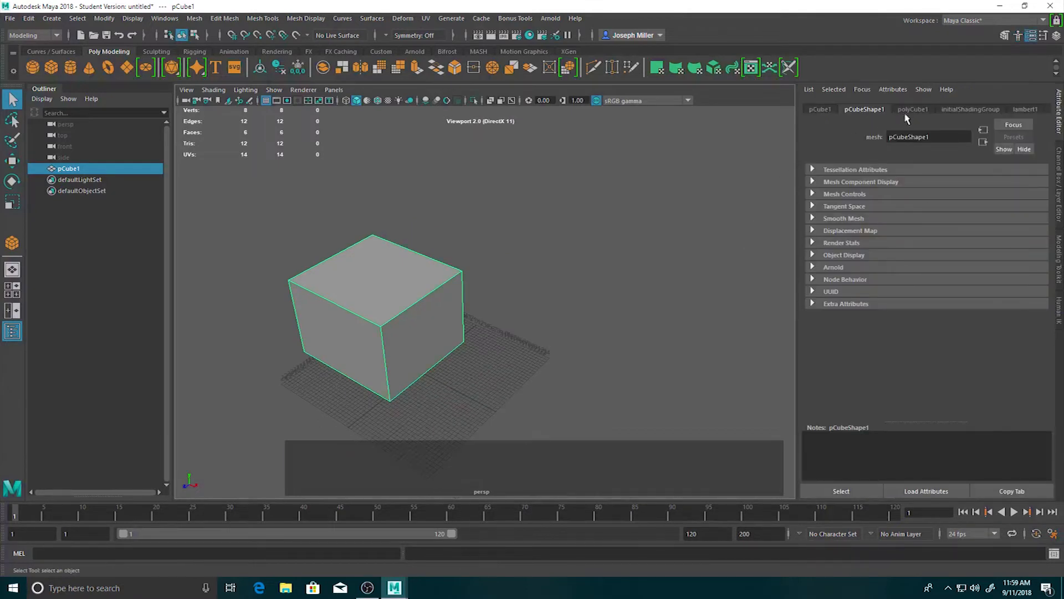
pyautogui.click(907, 112)
pyautogui.click(908, 220)
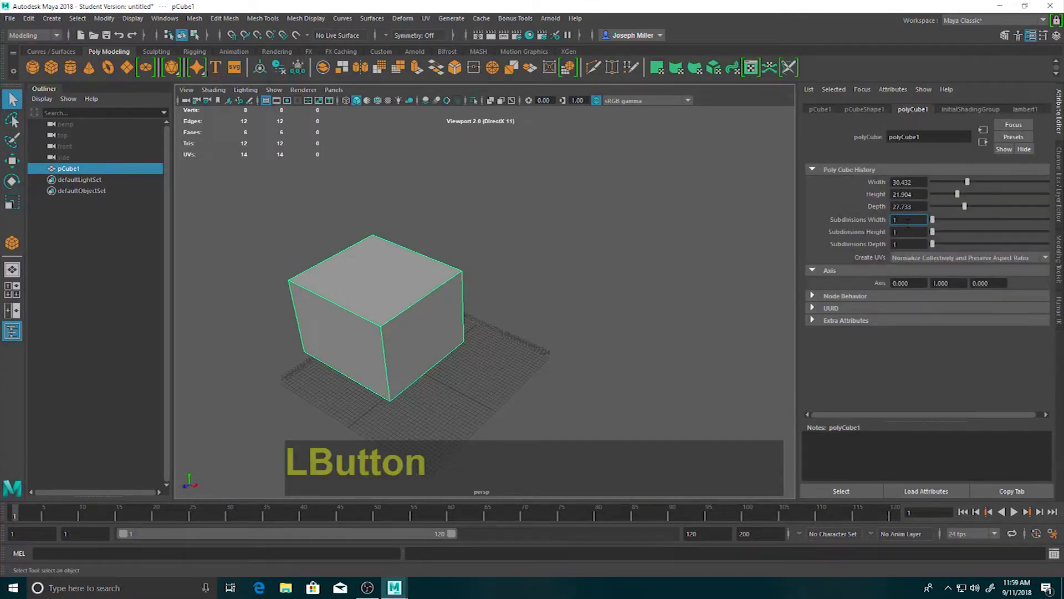
pyautogui.write('0')
pyautogui.press('Return')
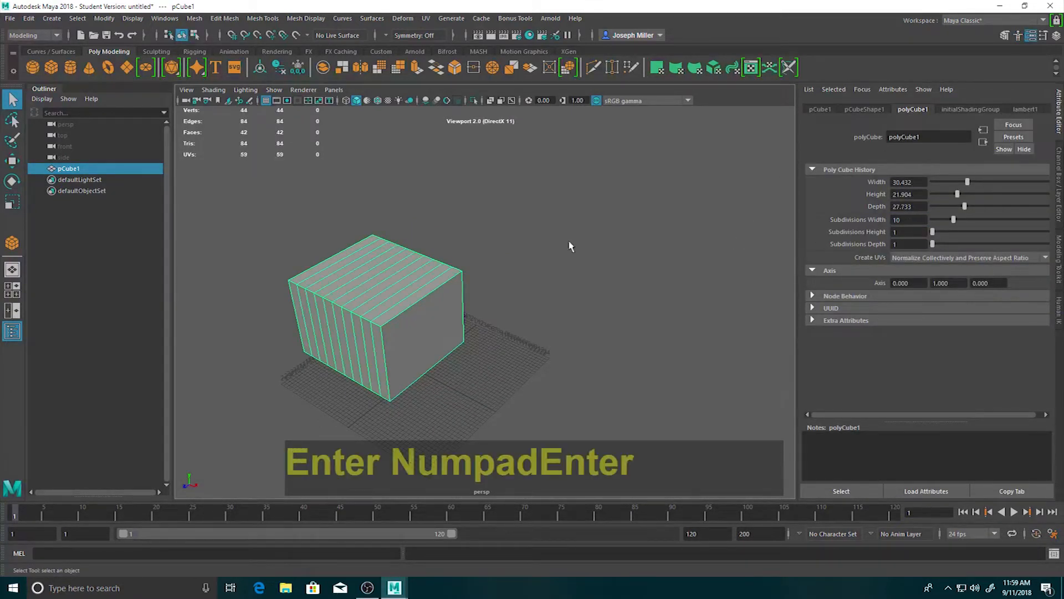
# Deselect the subdivided cube and switch it to edge component mode.
pyautogui.click(233, 301)
pyautogui.scroll(5, 319, 296)
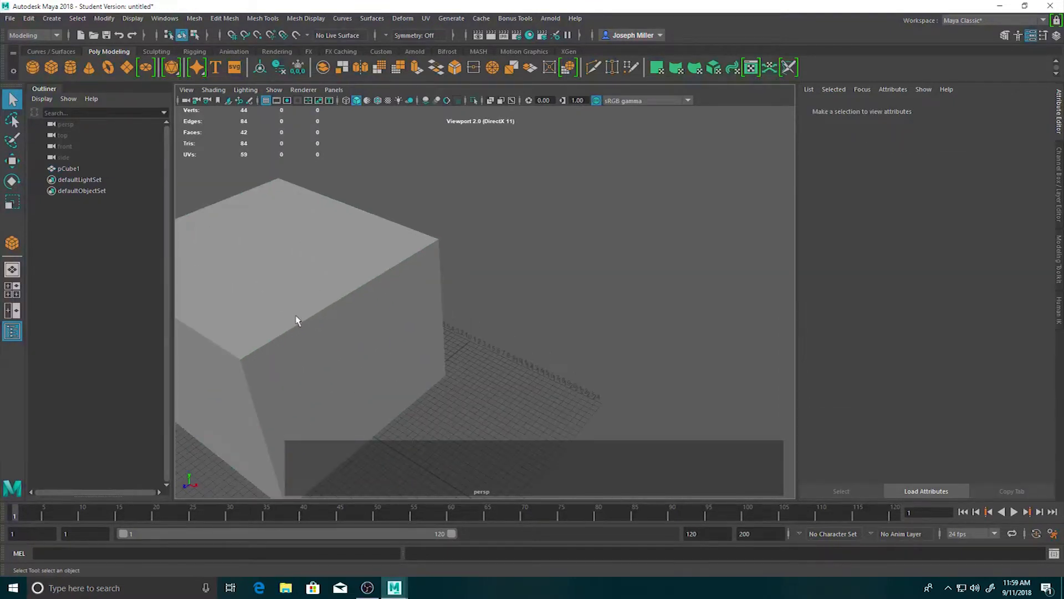
pyautogui.keyDown('alt'); pyautogui.moveTo(297, 321); pyautogui.dragTo(519, 280, button='middle'); pyautogui.keyUp('alt')
pyautogui.click(520, 278)
pyautogui.click(544, 302)
pyautogui.moveTo(544, 302); pyautogui.dragTo(536, 238, button='right')
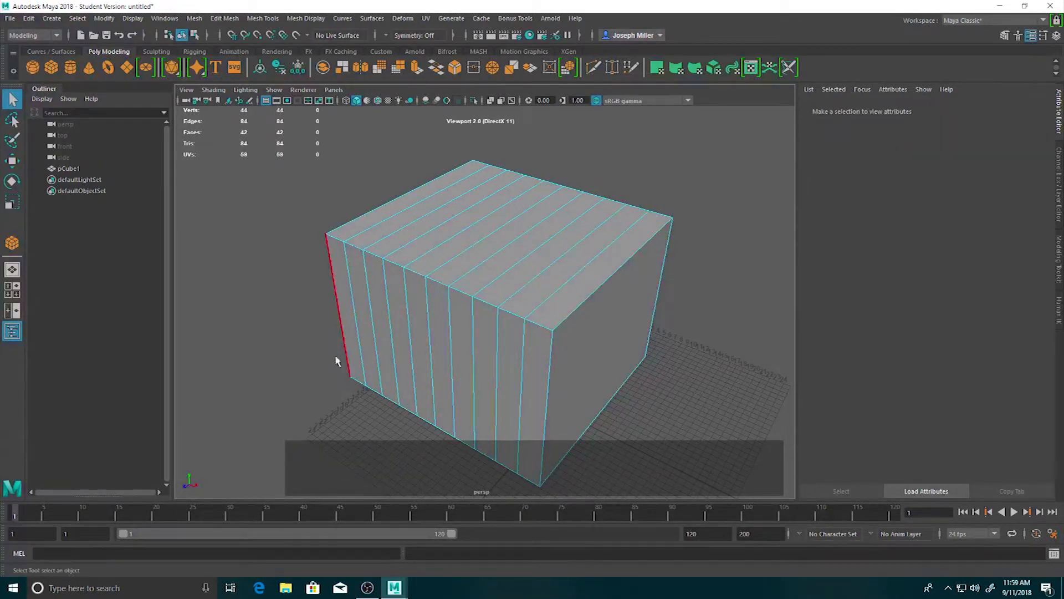
# Switch the subdivided cube to vertex component mode and examine the vertices along its upper front edge.
pyautogui.moveTo(396, 269); pyautogui.dragTo(352, 275, button='right')
pyautogui.scroll(5, 533, 329)
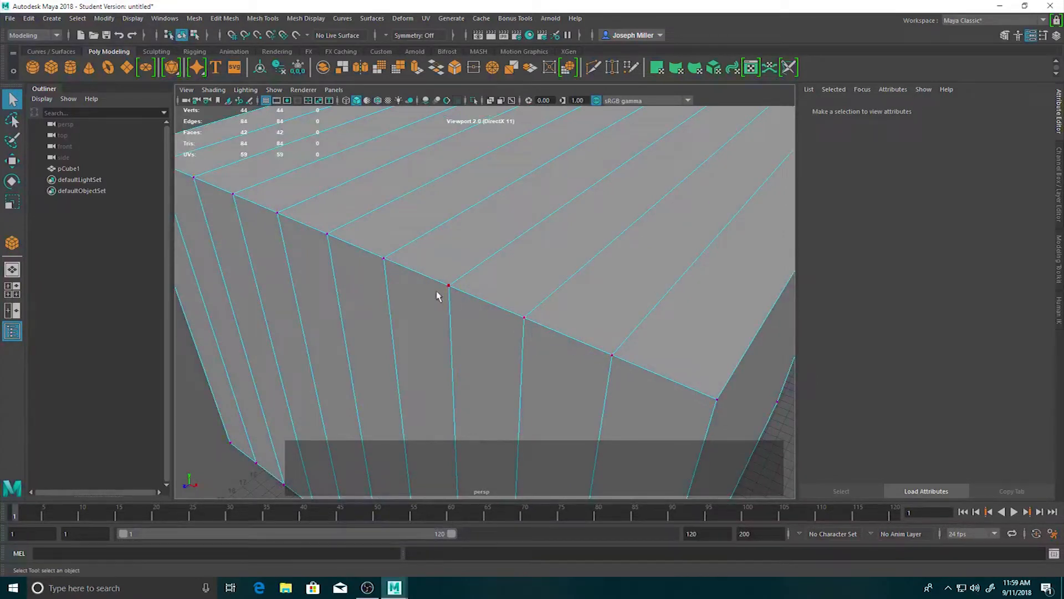
pyautogui.scroll(-5, 415, 297)
pyautogui.keyDown('alt'); pyautogui.moveTo(444, 302); pyautogui.dragTo(414, 321, button='middle'); pyautogui.keyUp('alt')
pyautogui.keyDown('alt'); pyautogui.moveTo(413, 321); pyautogui.dragTo(364, 327); pyautogui.keyUp('alt')
pyautogui.keyDown('alt'); pyautogui.moveTo(416, 290); pyautogui.dragTo(452, 280, button='middle'); pyautogui.keyUp('alt')
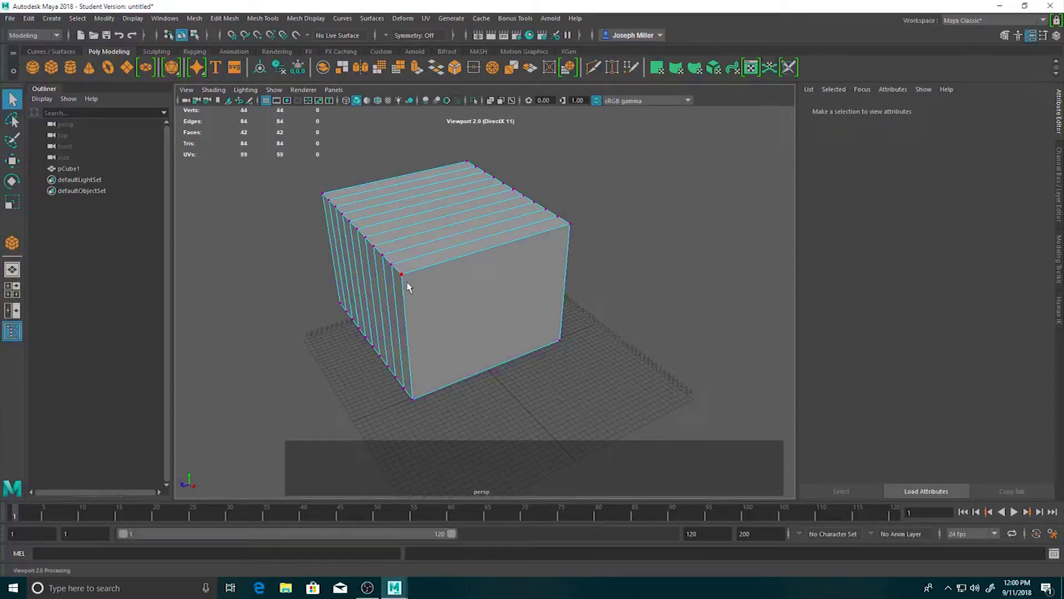
# Switch the subdivided cube to face component mode and select its large undivided side face.
pyautogui.press('alt')
pyautogui.moveTo(409, 285); pyautogui.dragTo(410, 297, button='right')
pyautogui.click(435, 293)
pyautogui.keyDown('alt'); pyautogui.moveTo(483, 309); pyautogui.dragTo(604, 309); pyautogui.keyUp('alt')
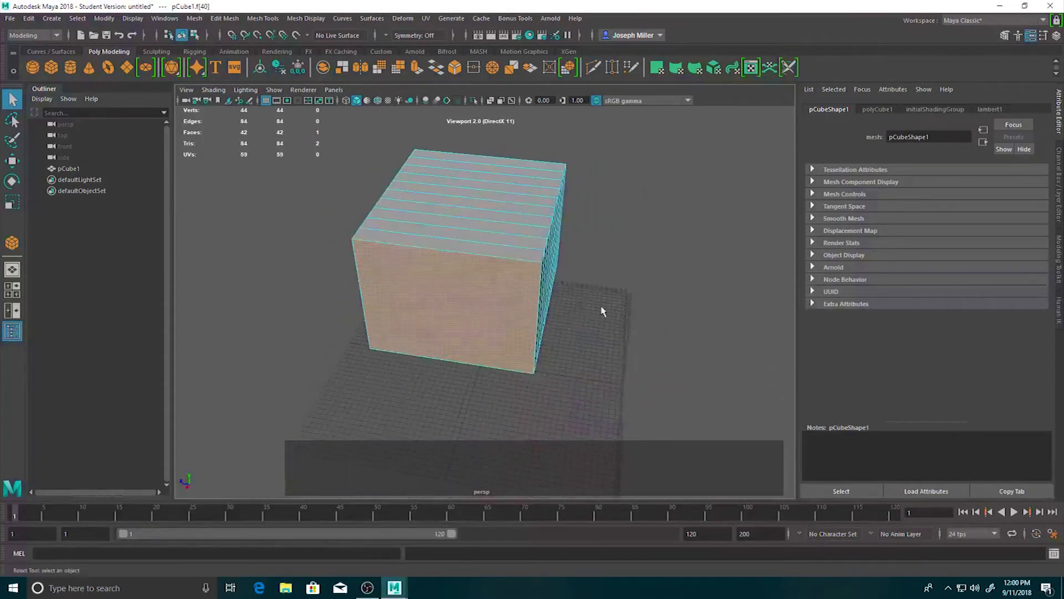
# Select the narrow faces across the cube's top one at a time from front to back and clear the selection.
pyautogui.click(503, 254)
pyautogui.click(506, 241)
pyautogui.click(507, 230)
pyautogui.click(515, 217)
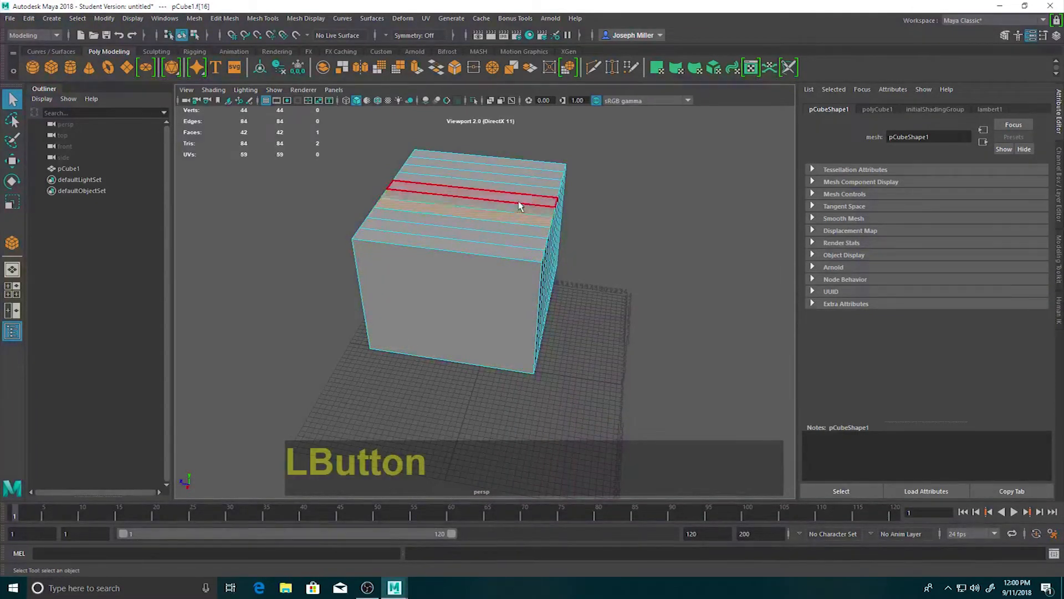
pyautogui.click(517, 203)
pyautogui.click(522, 192)
pyautogui.click(521, 192)
pyautogui.click(527, 181)
pyautogui.click(533, 169)
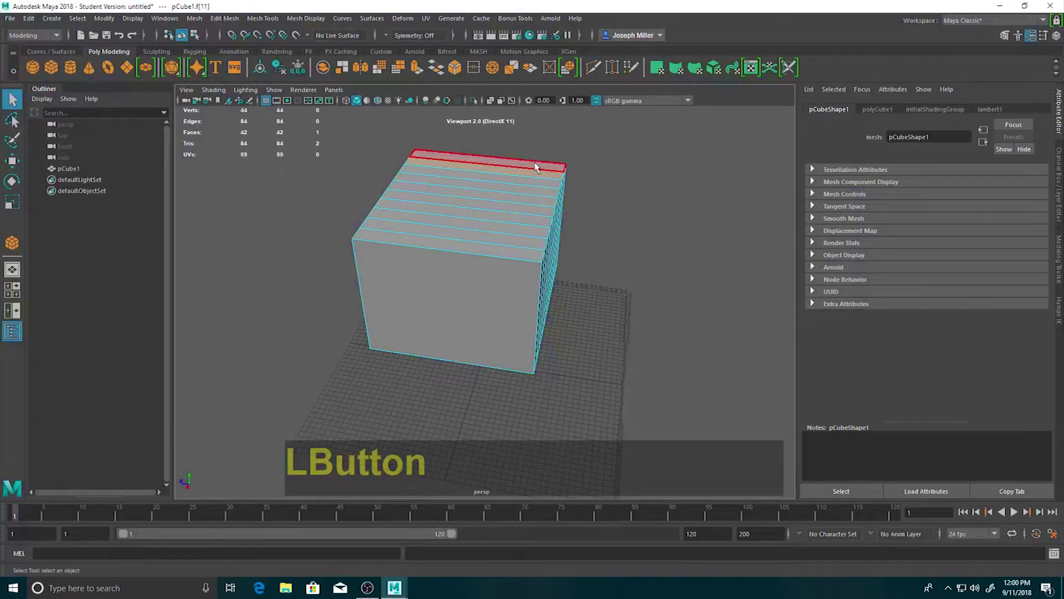
pyautogui.click(610, 269)
# Examine the subdivided cube's narrow faces from several sides.
pyautogui.keyDown('alt'); pyautogui.moveTo(596, 319); pyautogui.dragTo(534, 340); pyautogui.keyUp('alt')
pyautogui.keyDown('alt'); pyautogui.moveTo(534, 340); pyautogui.dragTo(381, 360, button='middle'); pyautogui.keyUp('alt')
pyautogui.keyDown('alt'); pyautogui.moveTo(381, 361); pyautogui.dragTo(495, 344); pyautogui.keyUp('alt')
pyautogui.keyDown('alt'); pyautogui.moveTo(495, 344); pyautogui.dragTo(427, 333, button='middle'); pyautogui.keyUp('alt')
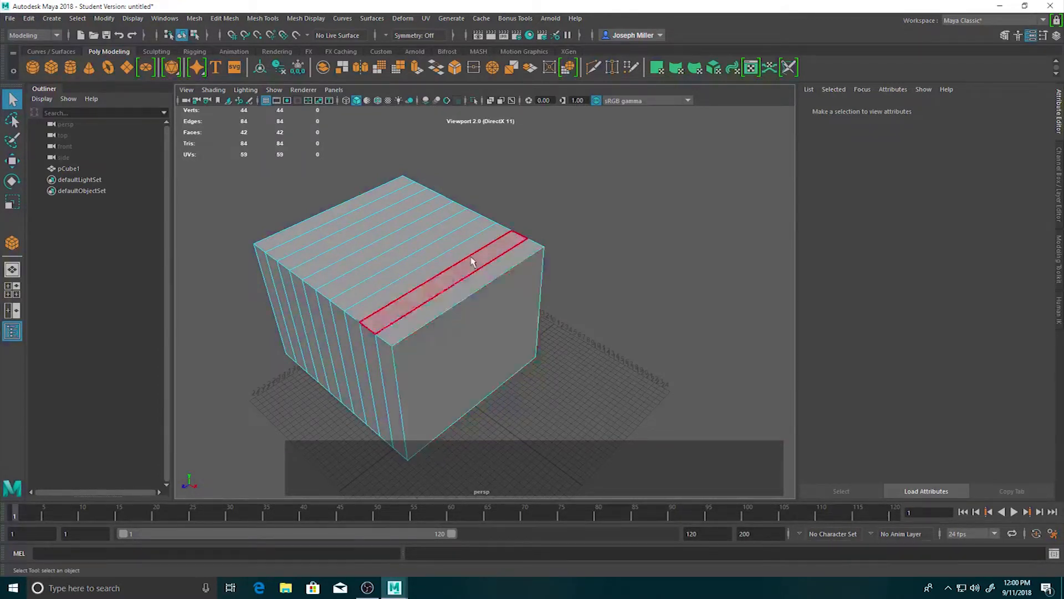
pyautogui.keyDown('alt'); pyautogui.moveTo(597, 316); pyautogui.dragTo(623, 315); pyautogui.keyUp('alt')
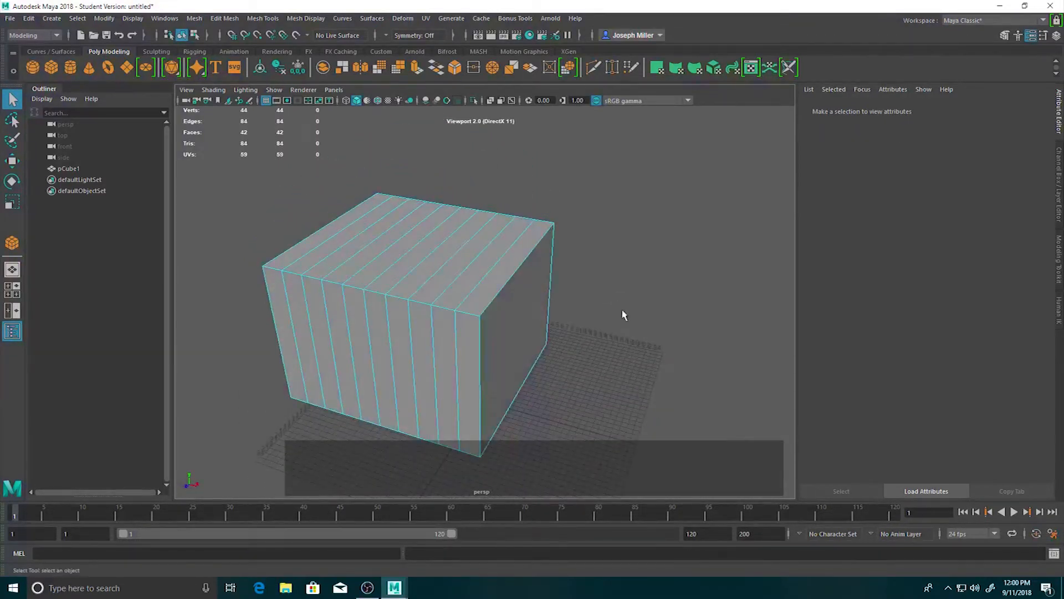
pyautogui.keyDown('alt'); pyautogui.moveTo(597, 333); pyautogui.dragTo(623, 314, button='middle'); pyautogui.keyUp('alt')
pyautogui.rightClick(395, 268)
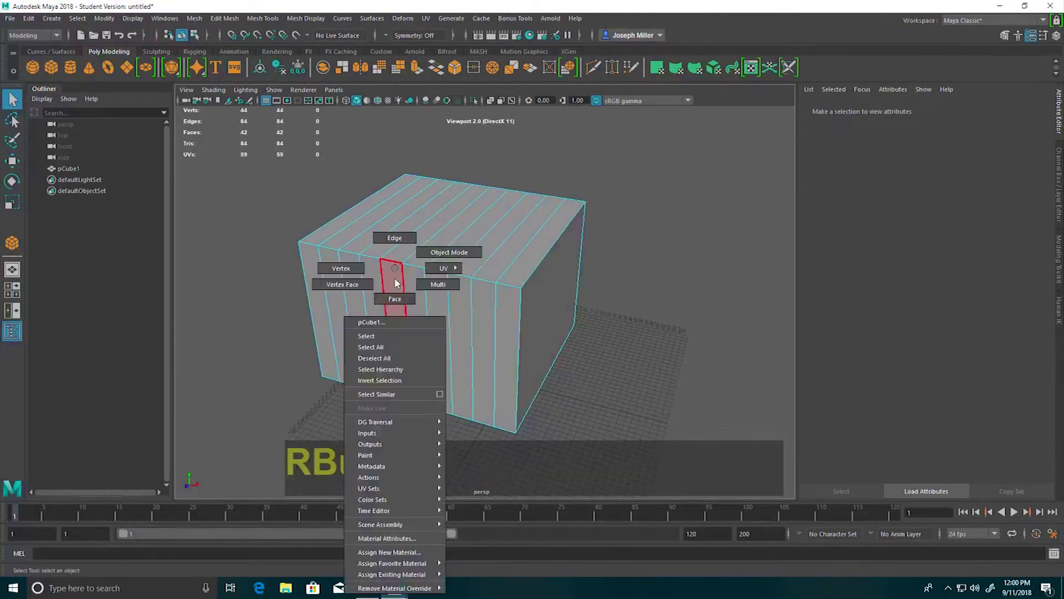
pyautogui.moveTo(394, 279); pyautogui.dragTo(460, 252, button='right')
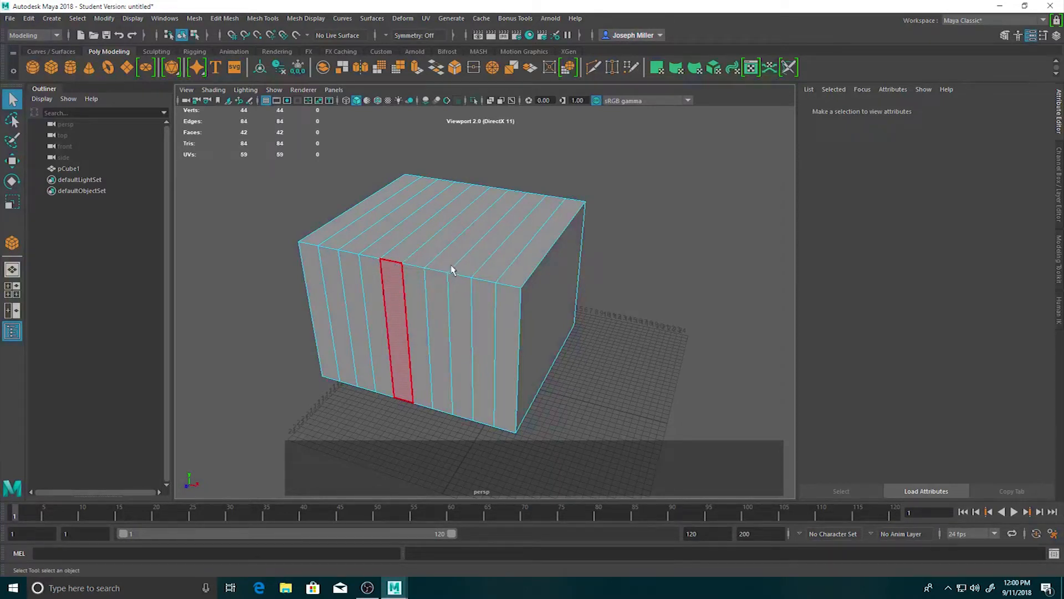
pyautogui.click(395, 300)
pyautogui.click(621, 330)
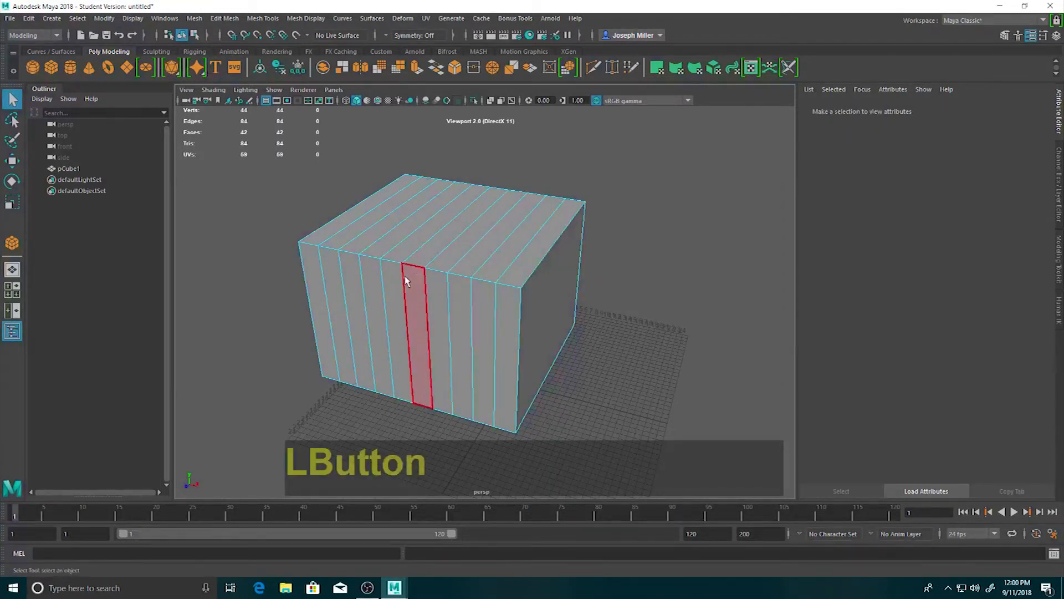
pyautogui.click(570, 304)
pyautogui.keyDown('alt'); pyautogui.moveTo(686, 316); pyautogui.dragTo(620, 309); pyautogui.keyUp('alt')
# Undo the component selections and the Subdivisions Width change on the cube.
pyautogui.hotkey('ctrl', 'z')
pyautogui.hotkey('ctrl', 'z')
pyautogui.hotkey('ctrl', 'z')
pyautogui.hotkey('ctrl', 'z')
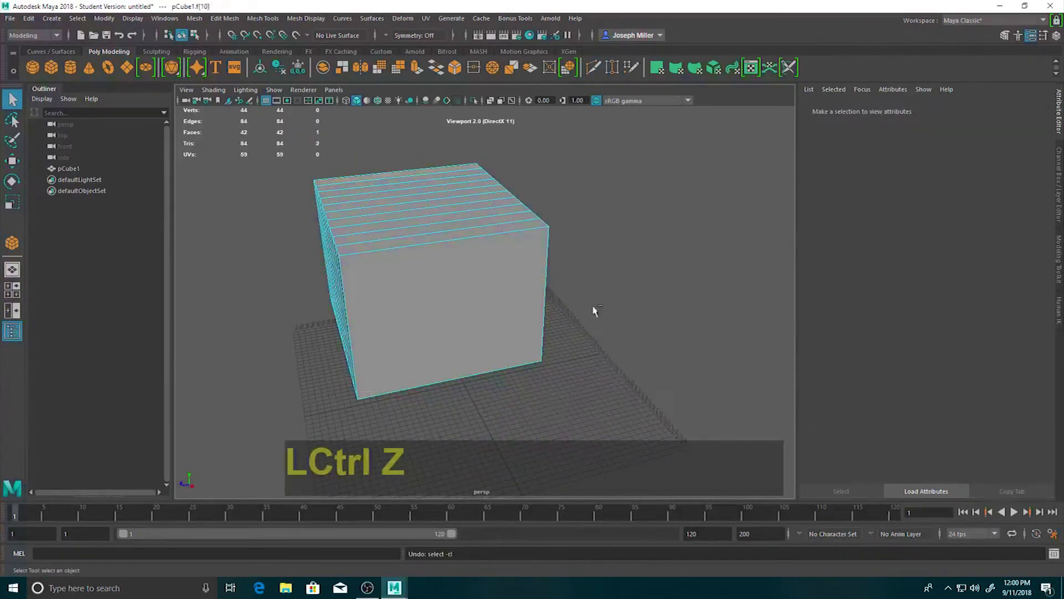
pyautogui.hotkey('ctrl', 'z')
pyautogui.hotkey('ctrl', 'z')
pyautogui.hotkey('ctrl', 'z')
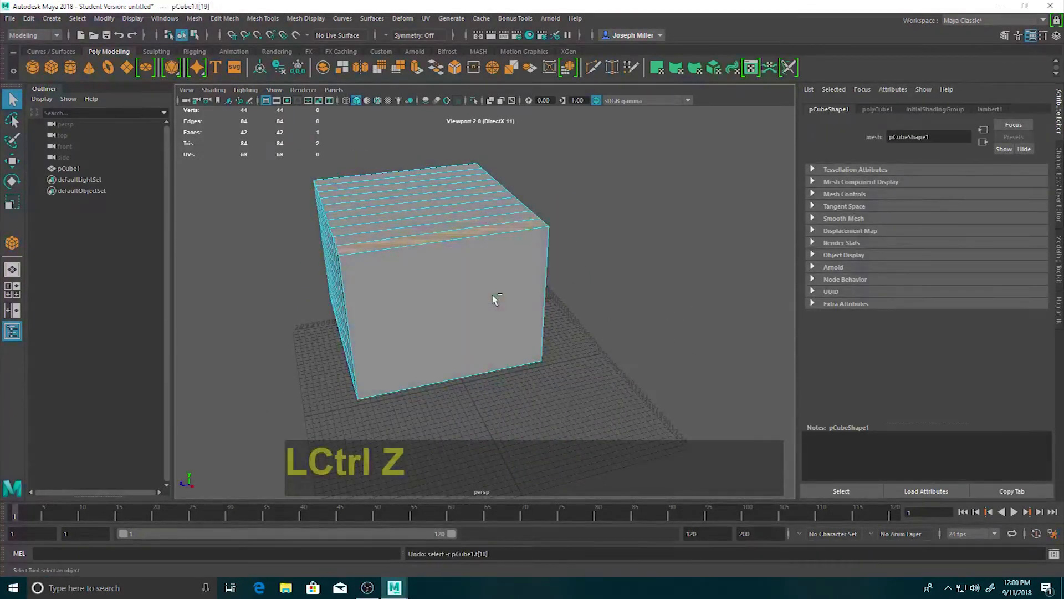
pyautogui.hotkey('ctrl', 'z')
pyautogui.hotkey('ctrl', 'z')
pyautogui.hotkey('ctrl', 'z')
pyautogui.hotkey('ctrl', 'z')
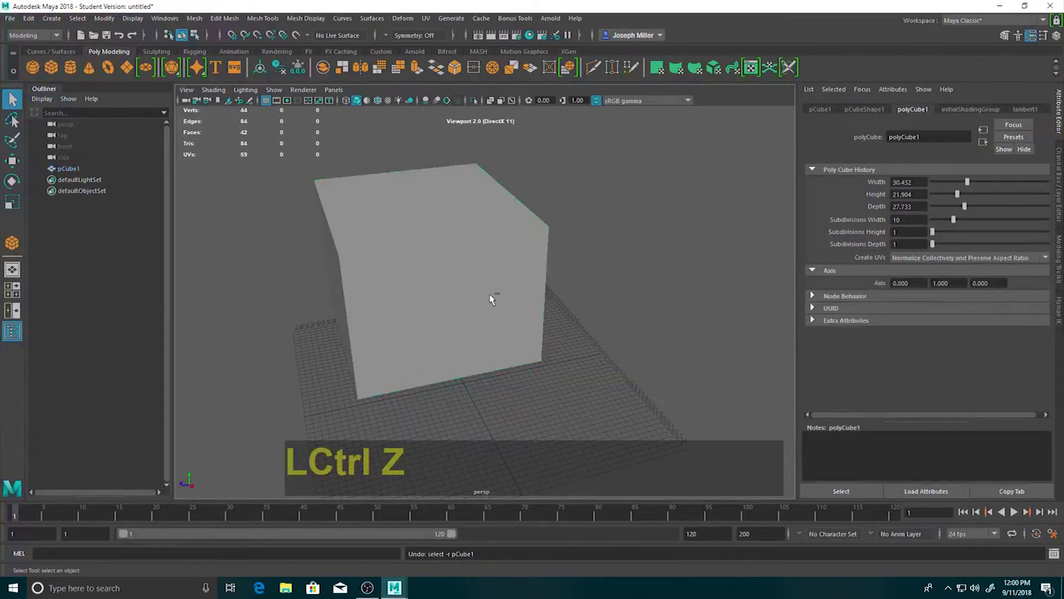
pyautogui.hotkey('ctrl', 'z')
pyautogui.hotkey('ctrl', 'z')
pyautogui.hotkey('ctrl', 'z')
pyautogui.keyDown('alt'); pyautogui.moveTo(250, 299); pyautogui.dragTo(358, 311); pyautogui.keyUp('alt')
pyautogui.scroll(-3, 352, 295)
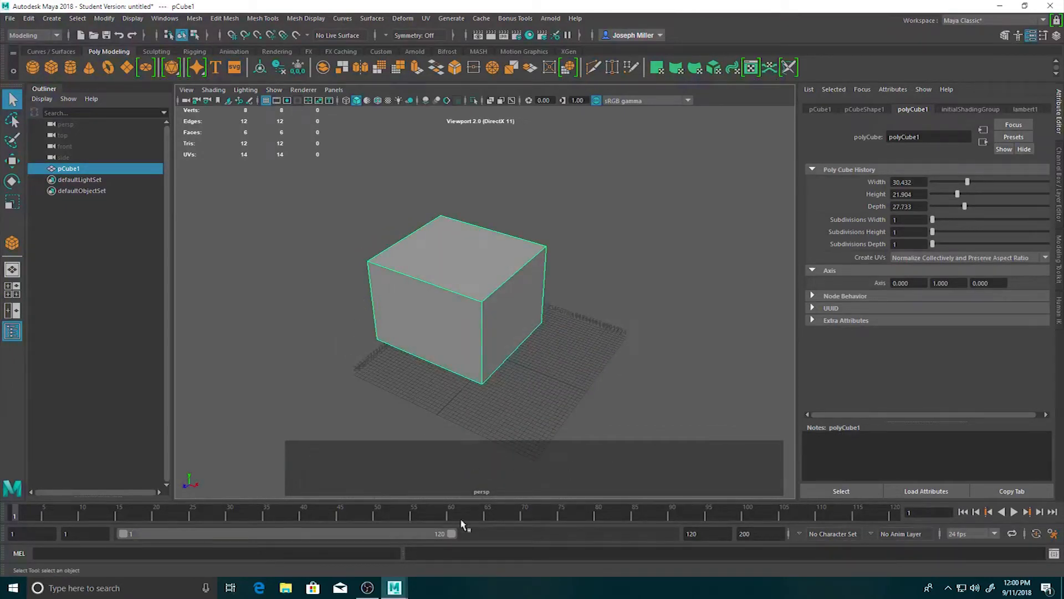
# Switch the cube to face component mode and select its right side face.
pyautogui.keyDown('alt'); pyautogui.moveTo(589, 361); pyautogui.dragTo(572, 338); pyautogui.keyUp('alt')
pyautogui.scroll(3, 532, 363)
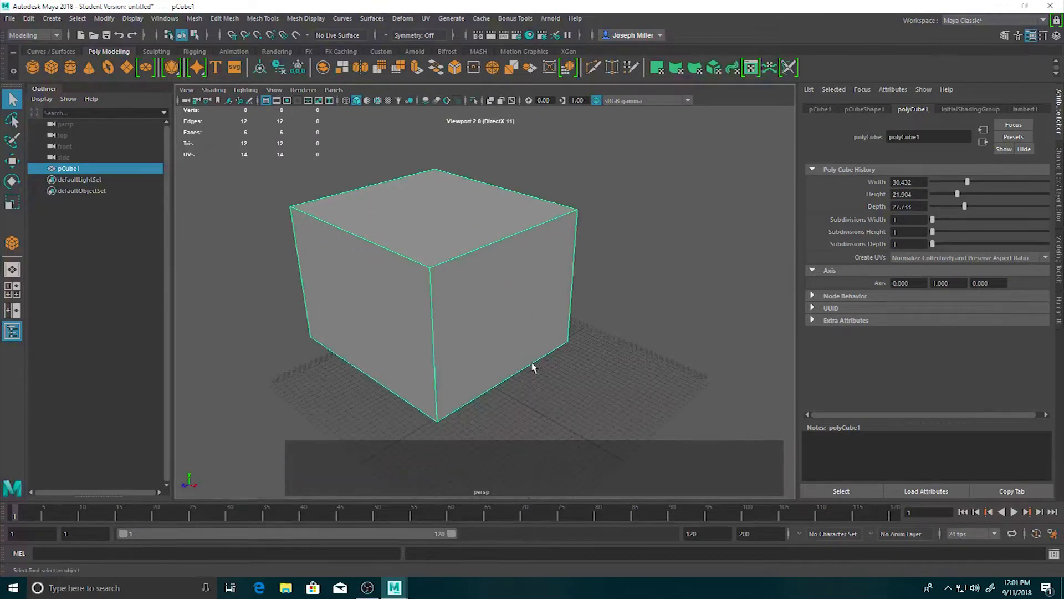
pyautogui.click(489, 294)
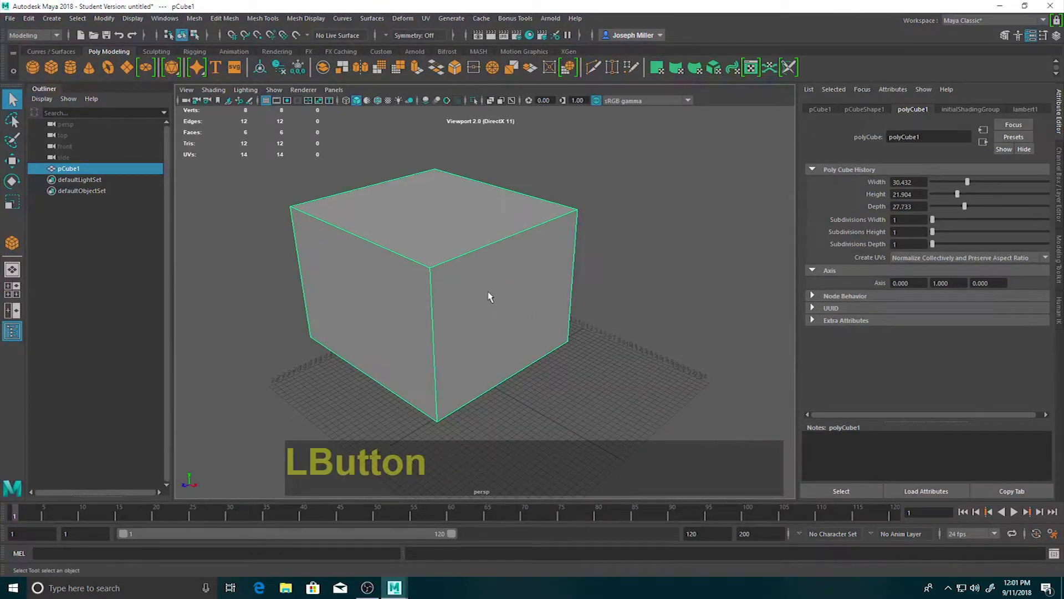
pyautogui.rightClick(484, 302)
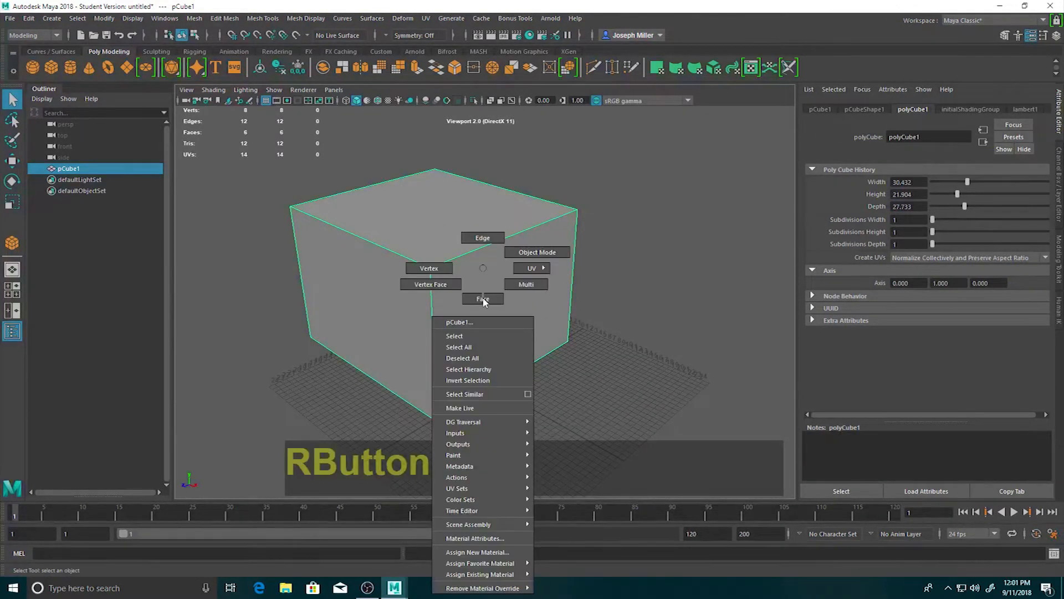
pyautogui.click(483, 299)
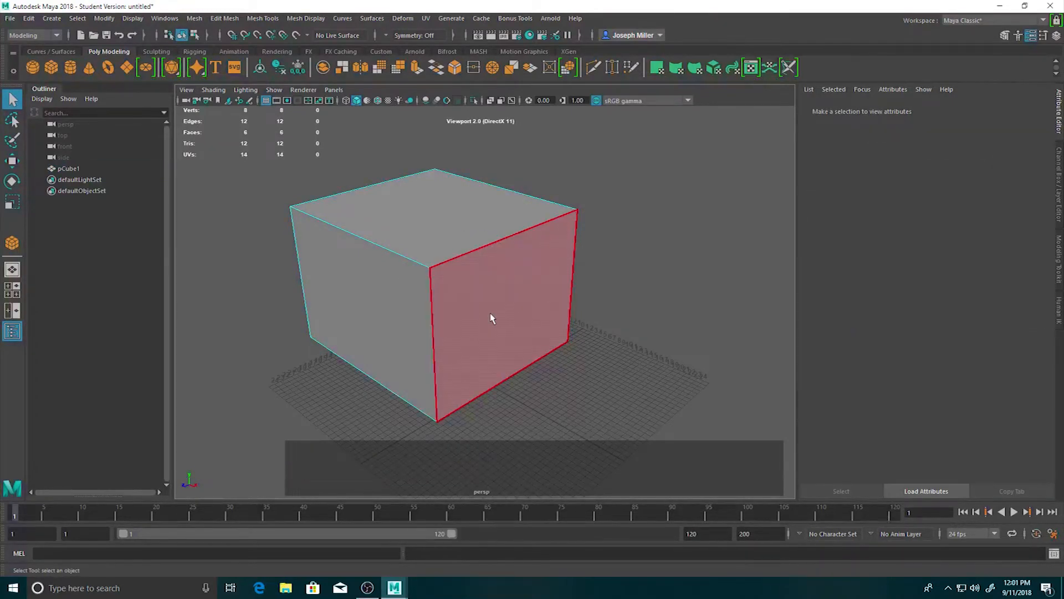
pyautogui.click(490, 319)
# Select all of the cube's faces and extrude them with a thickness of 2.1.
pyautogui.rightClick(491, 310)
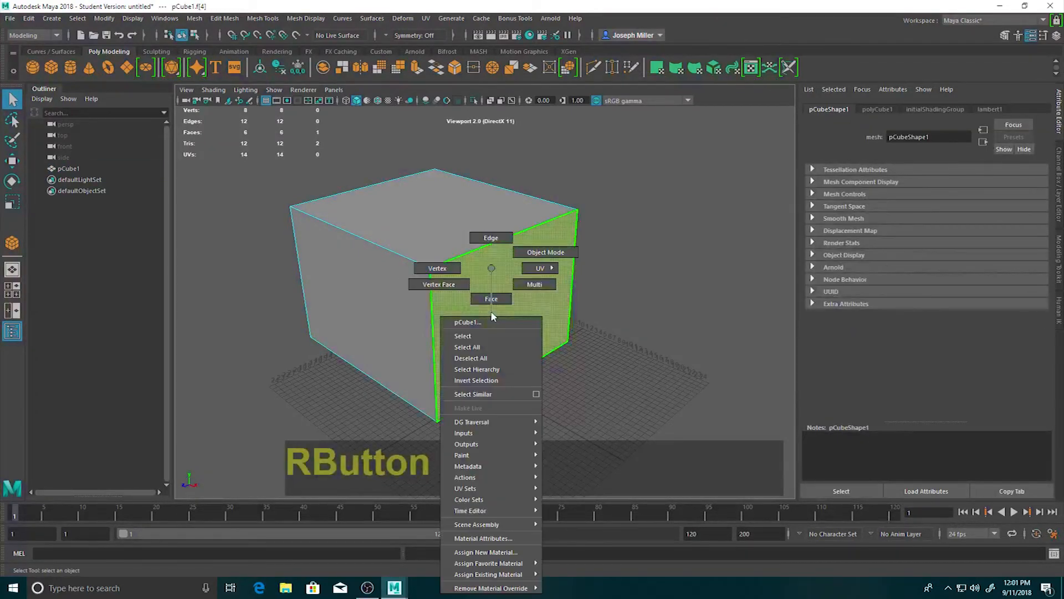
pyautogui.click(488, 347)
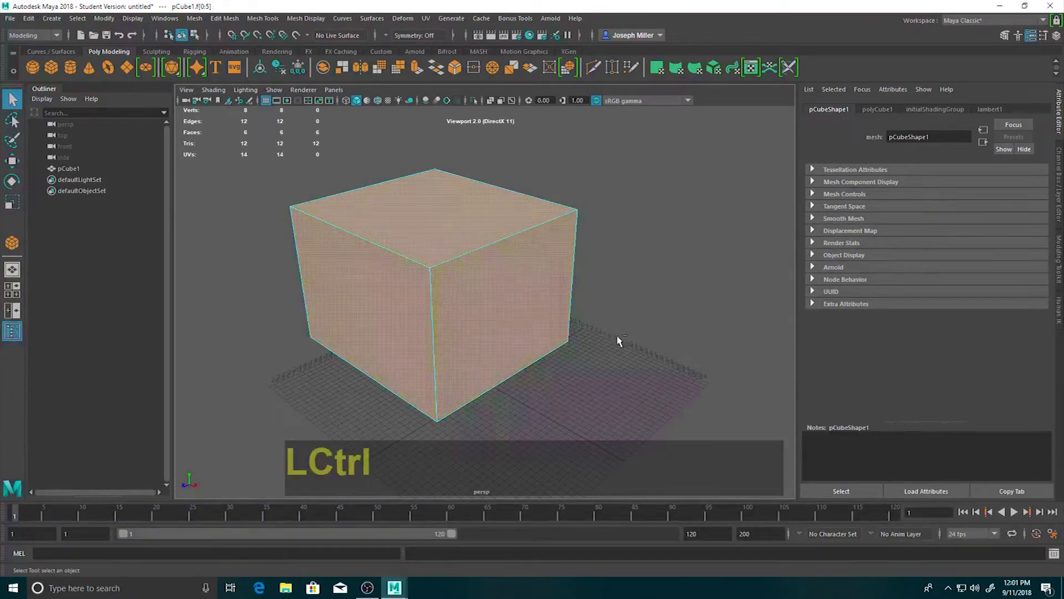
pyautogui.hotkey('ctrl', 'e')
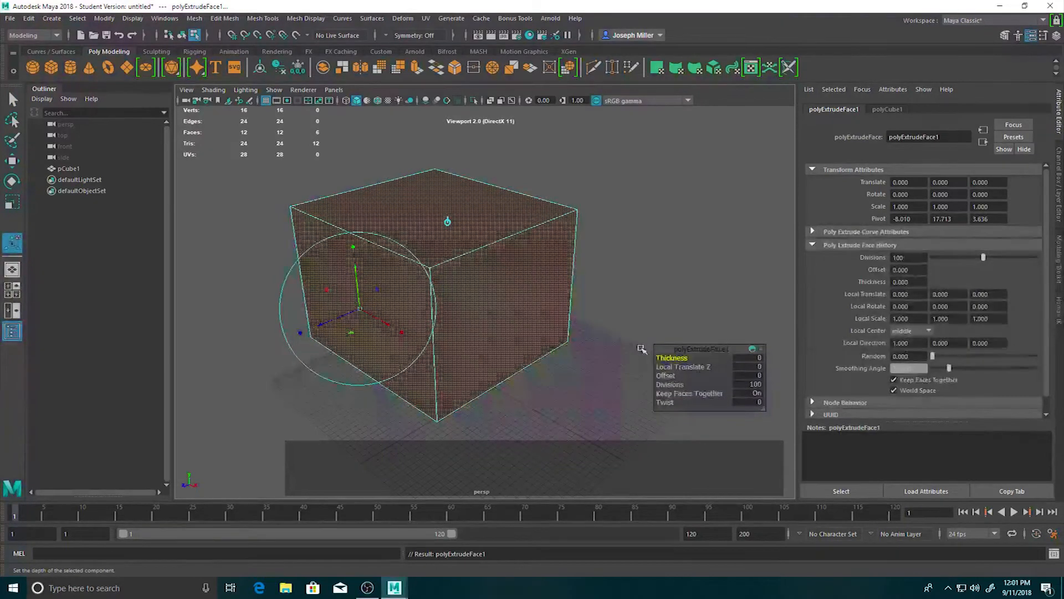
pyautogui.moveTo(669, 358); pyautogui.dragTo(681, 390)
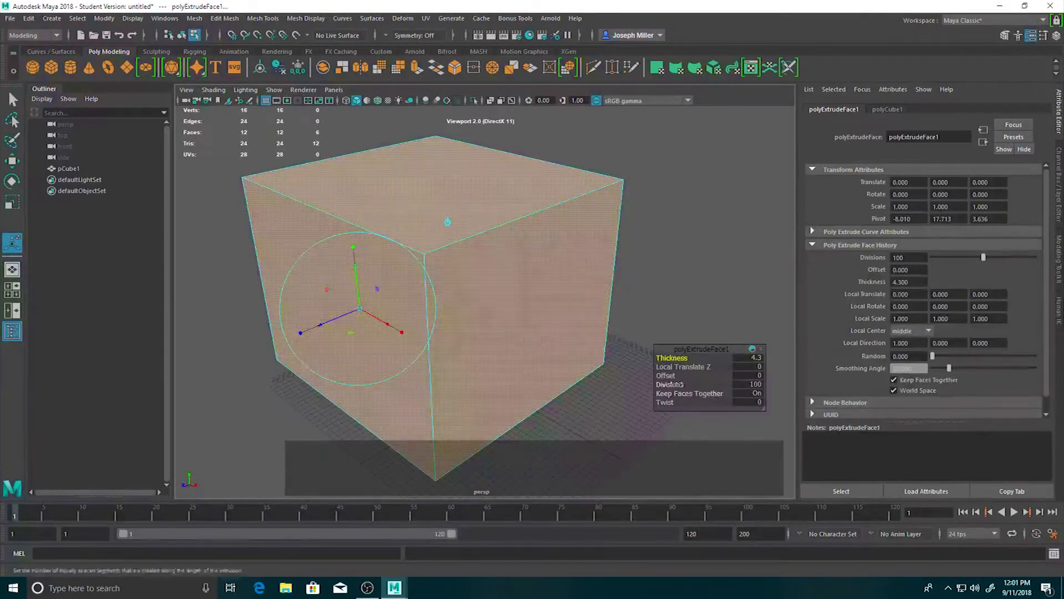
pyautogui.moveTo(671, 358)
pyautogui.mouseDown()
pyautogui.moveTo(585, 360)
pyautogui.moveTo(665, 360)
pyautogui.mouseUp()
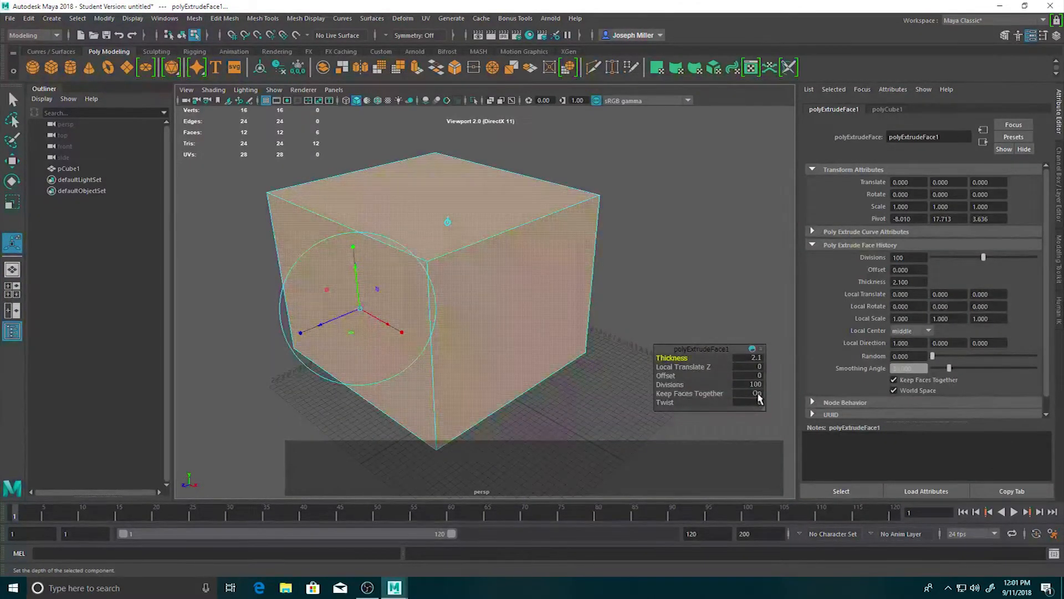
# Turn off Keep Faces Together for the extrusion and set its Divisions to 1.
pyautogui.click(758, 394)
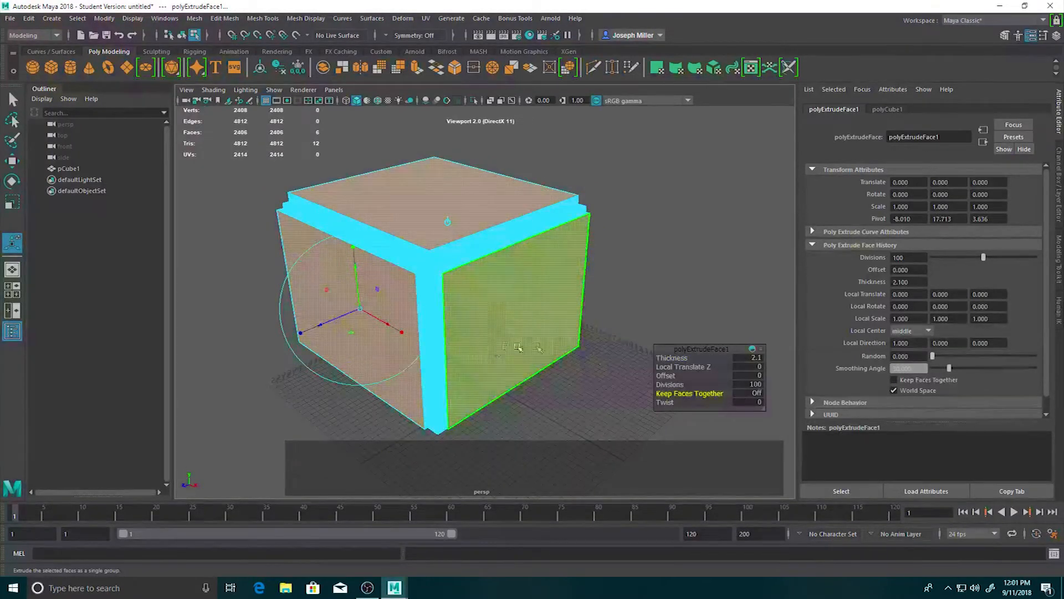
pyautogui.click(751, 385)
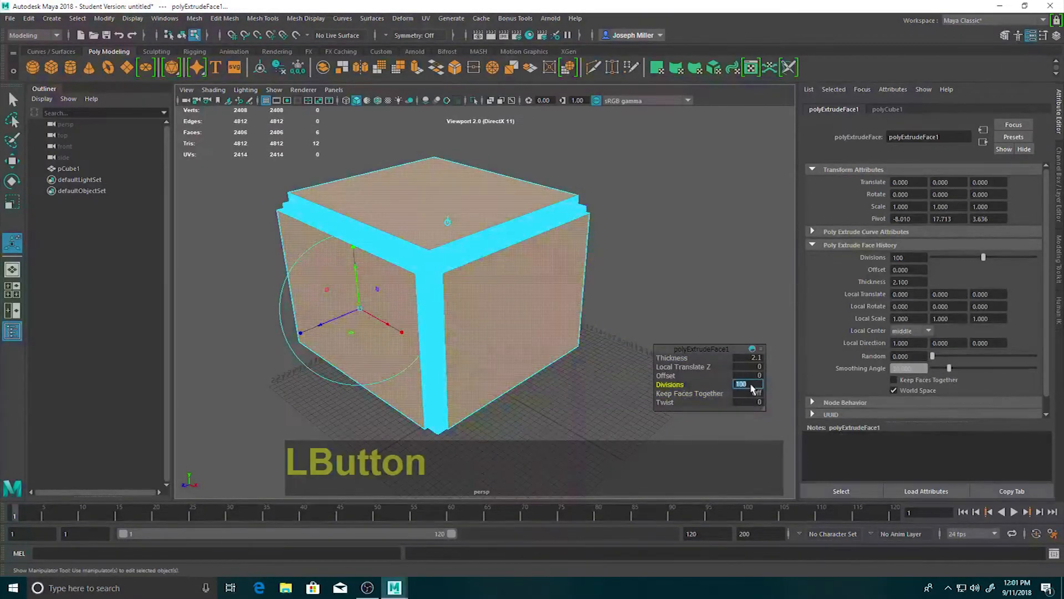
pyautogui.write('1')
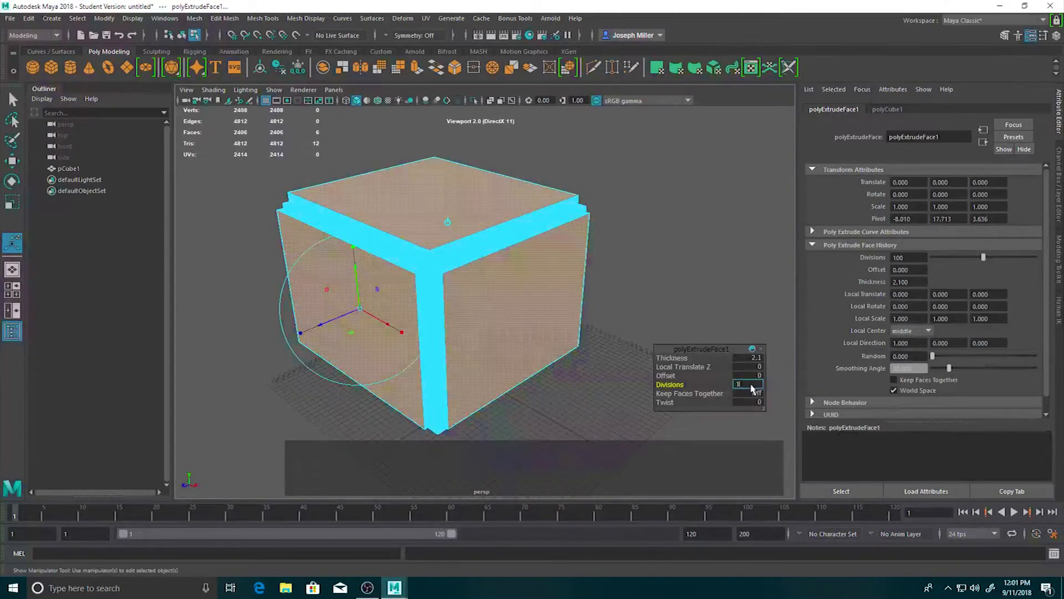
pyautogui.press('Return')
pyautogui.click(752, 385)
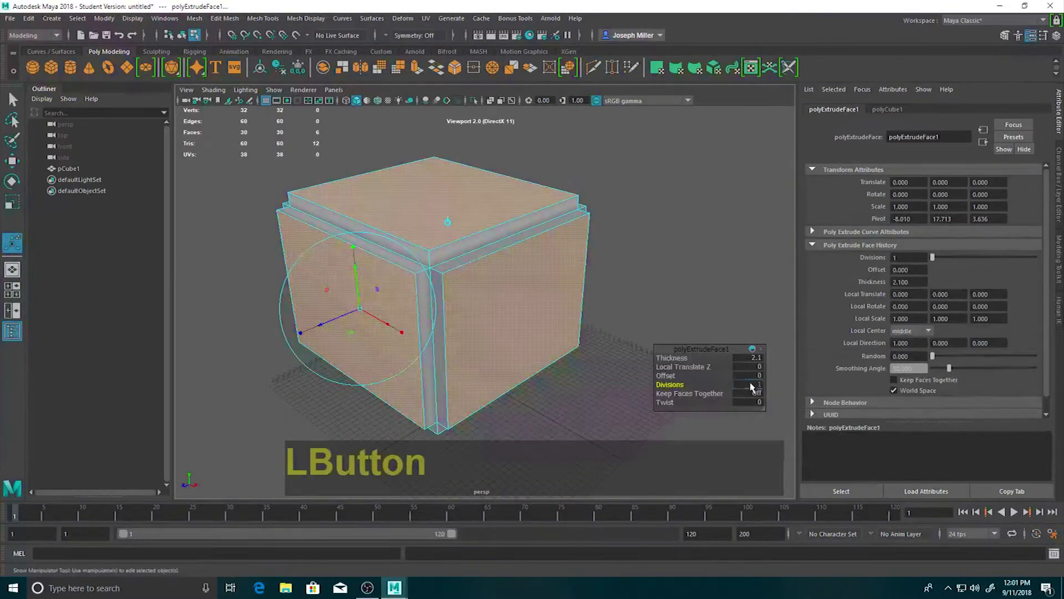
# Try 3 divisions on the extrusion, examine the added segments at the cube's corner, and return Divisions to 1.
pyautogui.write('3')
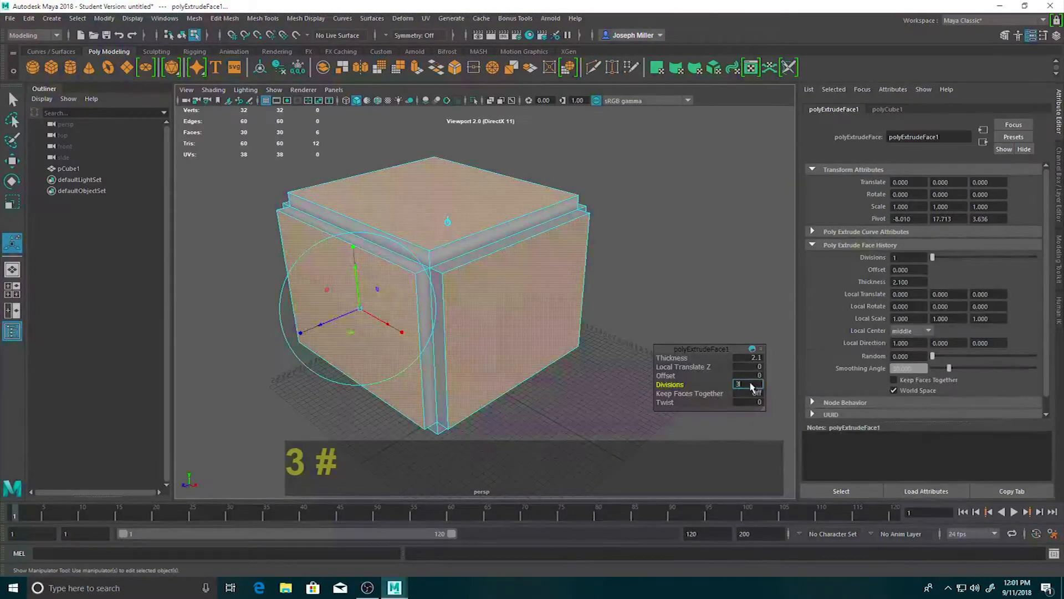
pyautogui.click(748, 375)
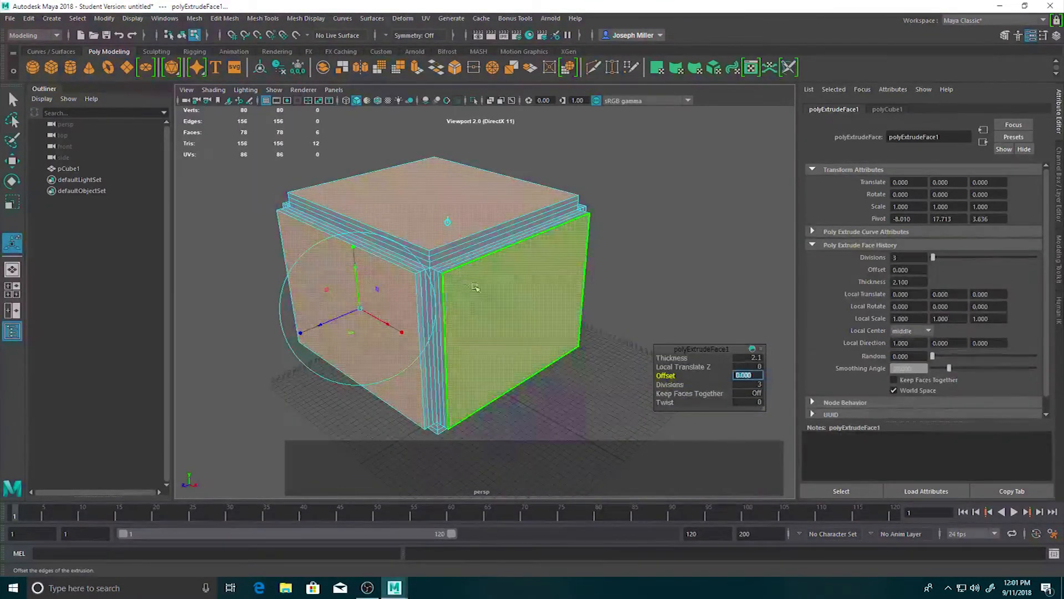
pyautogui.scroll(2, 436, 259)
pyautogui.scroll(-5, 436, 261)
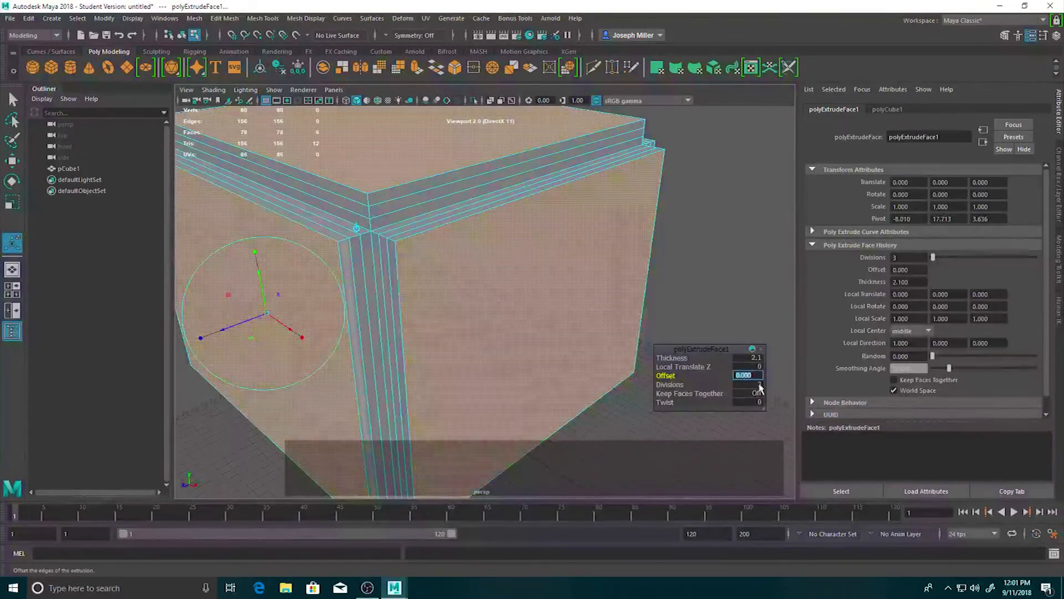
pyautogui.click(759, 385)
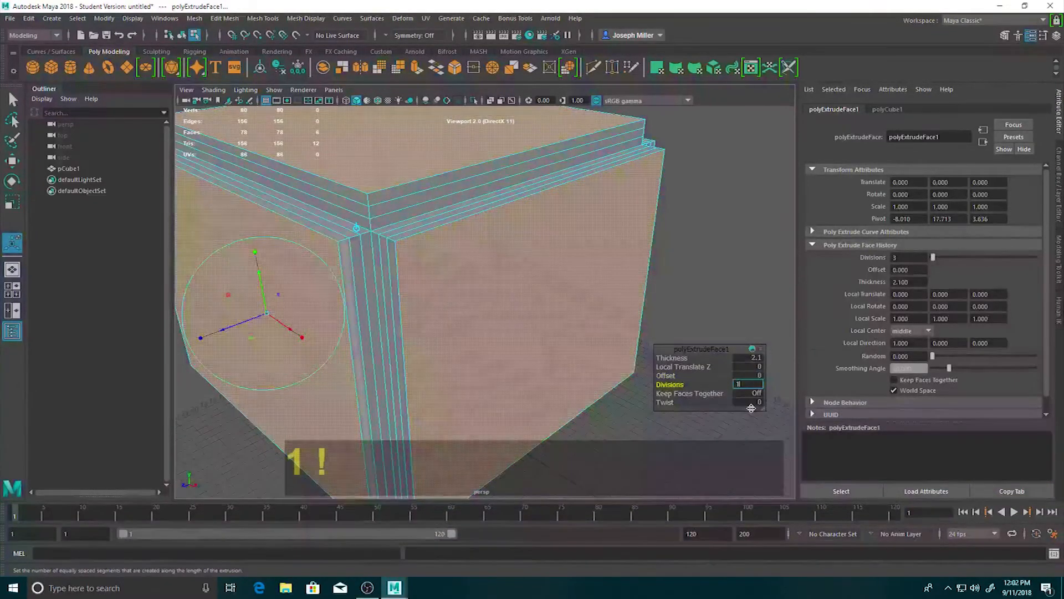
pyautogui.press('Return')
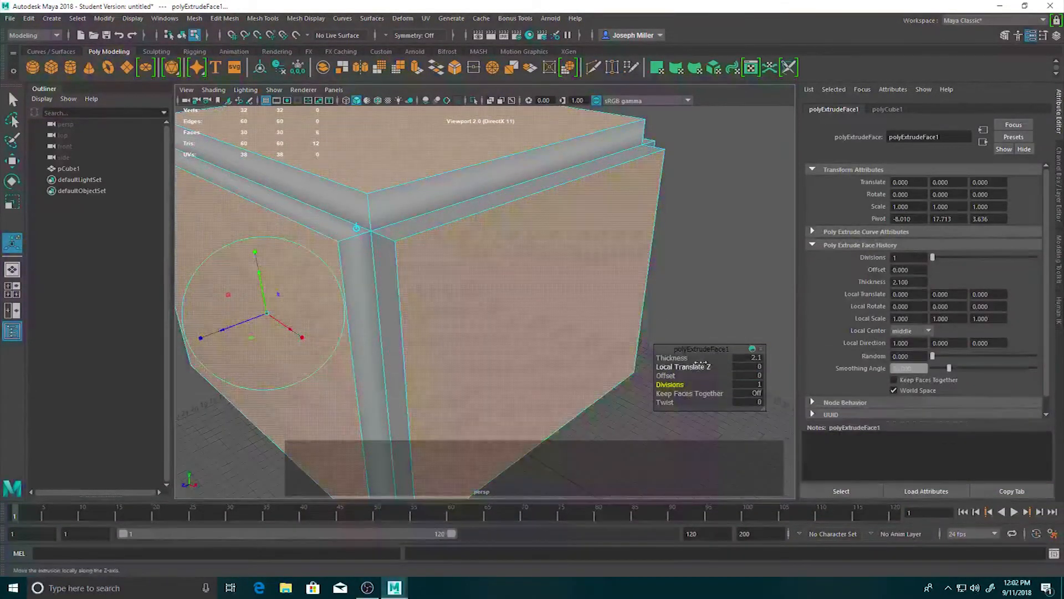
# Increase the extrusion's thickness to 7.7 and deselect the faces.
pyautogui.moveTo(684, 358); pyautogui.dragTo(530, 324)
pyautogui.scroll(-5, 459, 309)
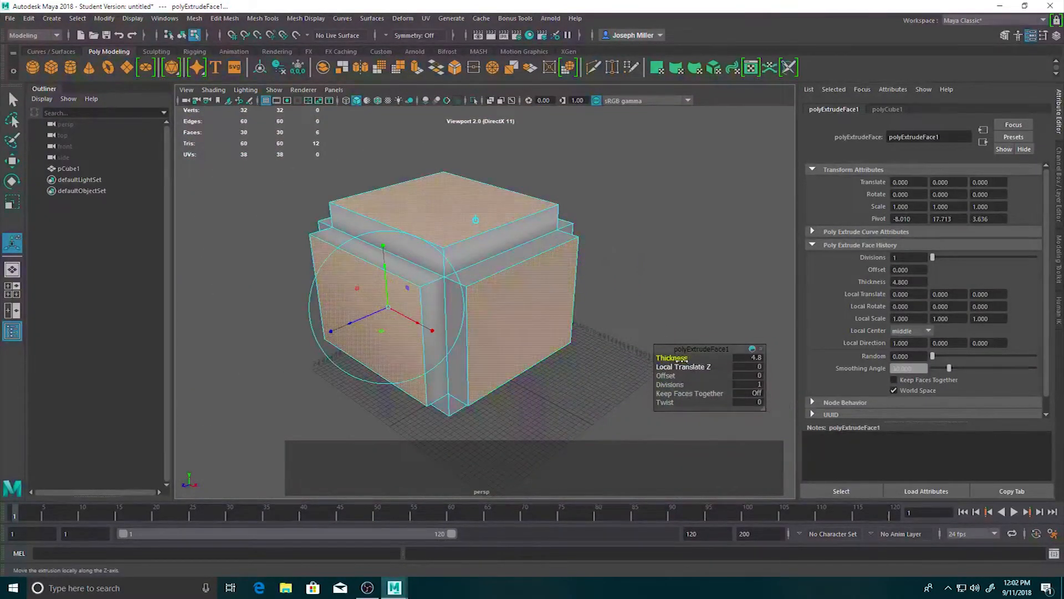
pyautogui.click(697, 363)
pyautogui.moveTo(717, 359); pyautogui.dragTo(692, 349)
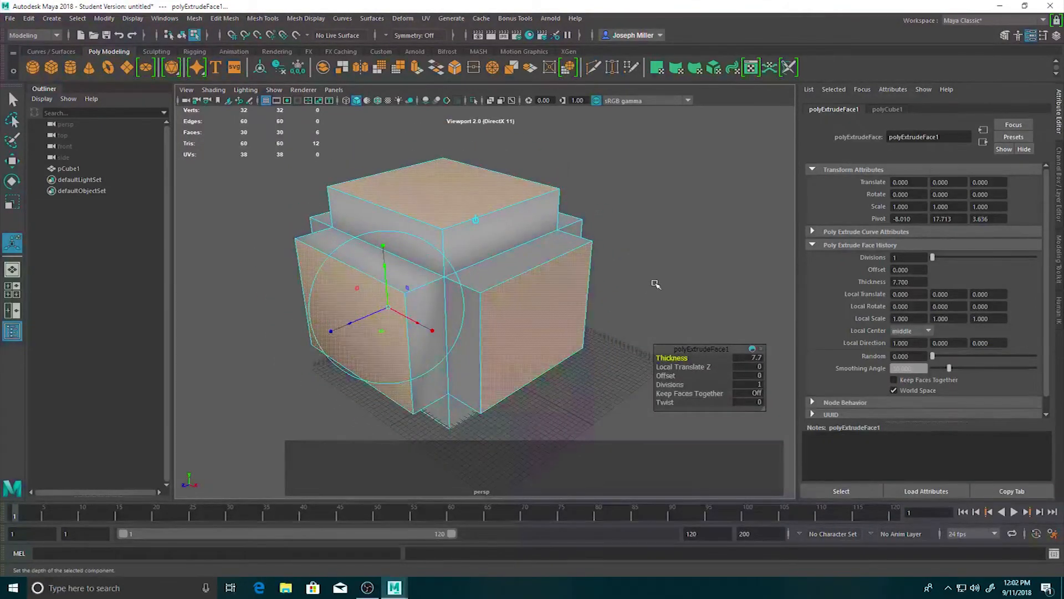
pyautogui.click(655, 284)
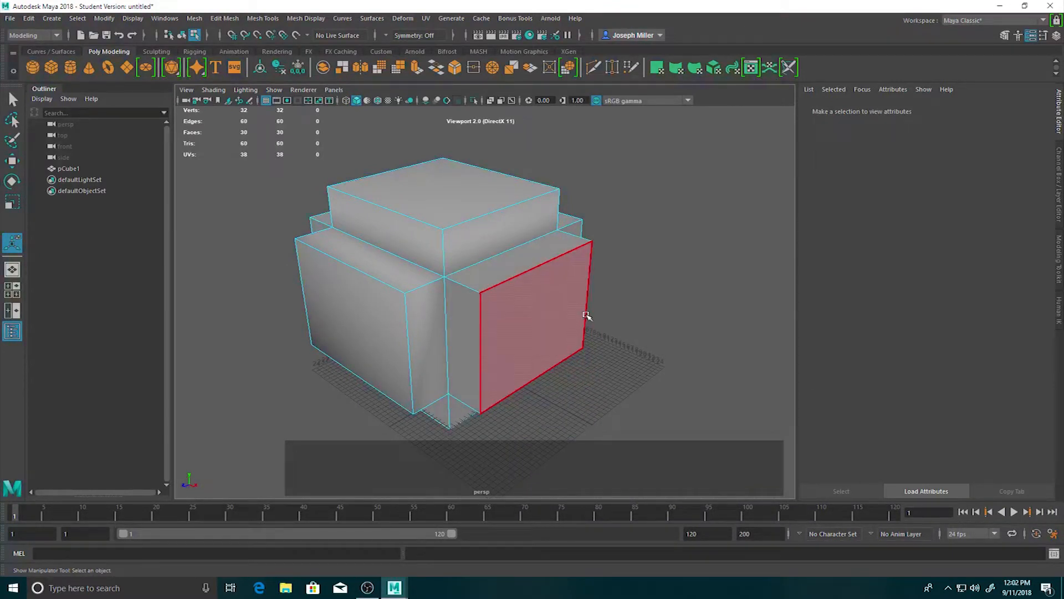
# Select all six outer faces of the extruded blocks, including the back and bottom ones.
pyautogui.keyDown('alt'); pyautogui.moveTo(549, 335); pyautogui.dragTo(643, 295); pyautogui.keyUp('alt')
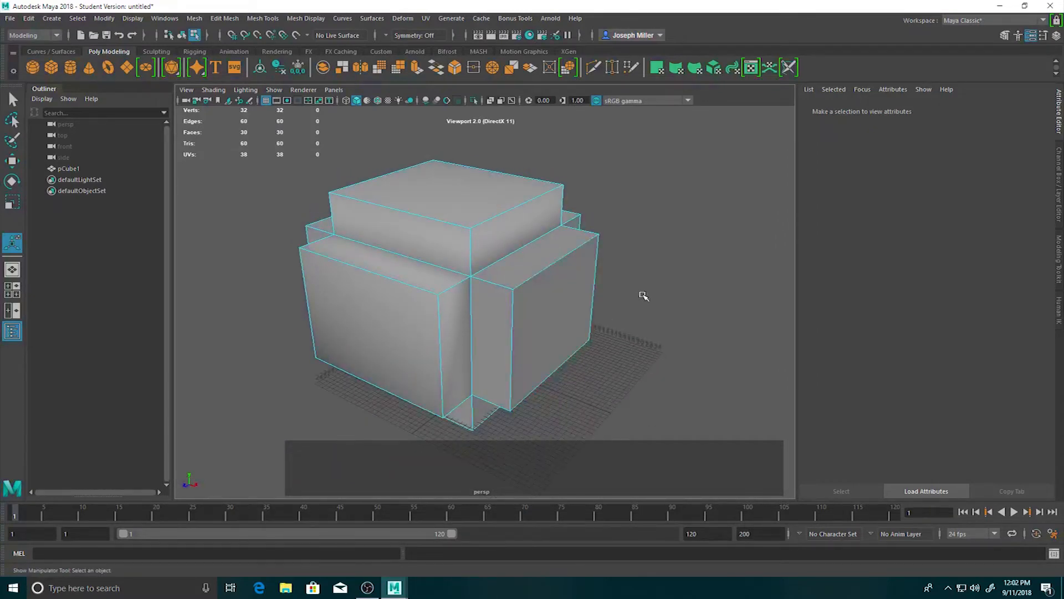
pyautogui.click(564, 325)
pyautogui.keyDown('shift'); pyautogui.click(440, 183); pyautogui.keyUp('shift')
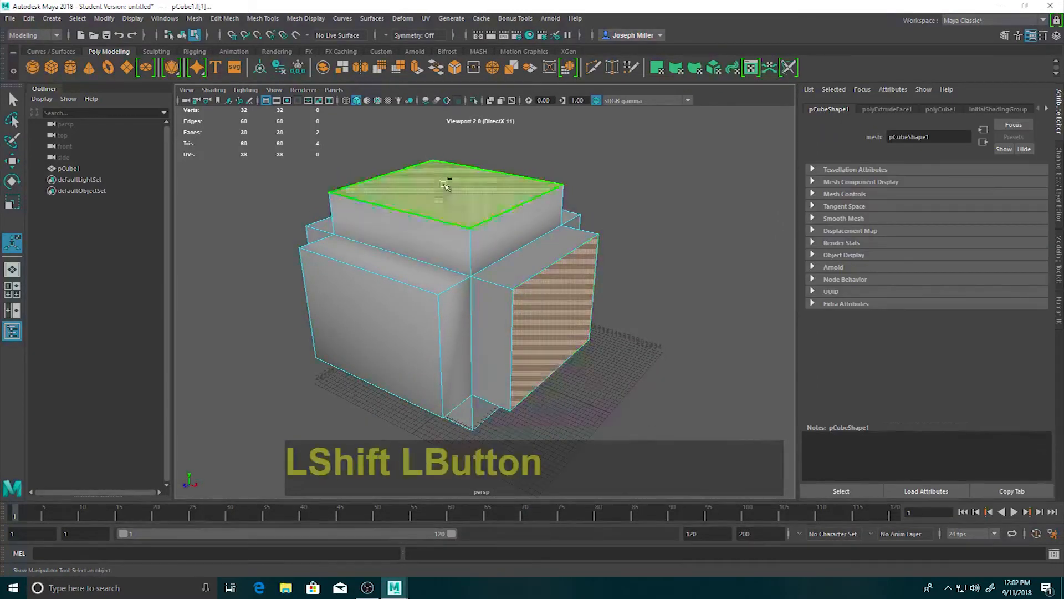
pyautogui.keyDown('shift'); pyautogui.click(387, 327); pyautogui.keyUp('shift')
pyautogui.keyDown('alt'); pyautogui.moveTo(321, 333); pyautogui.dragTo(480, 287); pyautogui.keyUp('alt')
pyautogui.keyDown('shift'); pyautogui.click(508, 313); pyautogui.keyUp('shift')
pyautogui.keyDown('shift'); pyautogui.click(485, 341); pyautogui.keyUp('shift')
pyautogui.keyDown('alt'); pyautogui.moveTo(485, 340); pyautogui.dragTo(495, 306); pyautogui.keyUp('alt')
pyautogui.keyDown('shift'); pyautogui.click(414, 352); pyautogui.keyUp('shift')
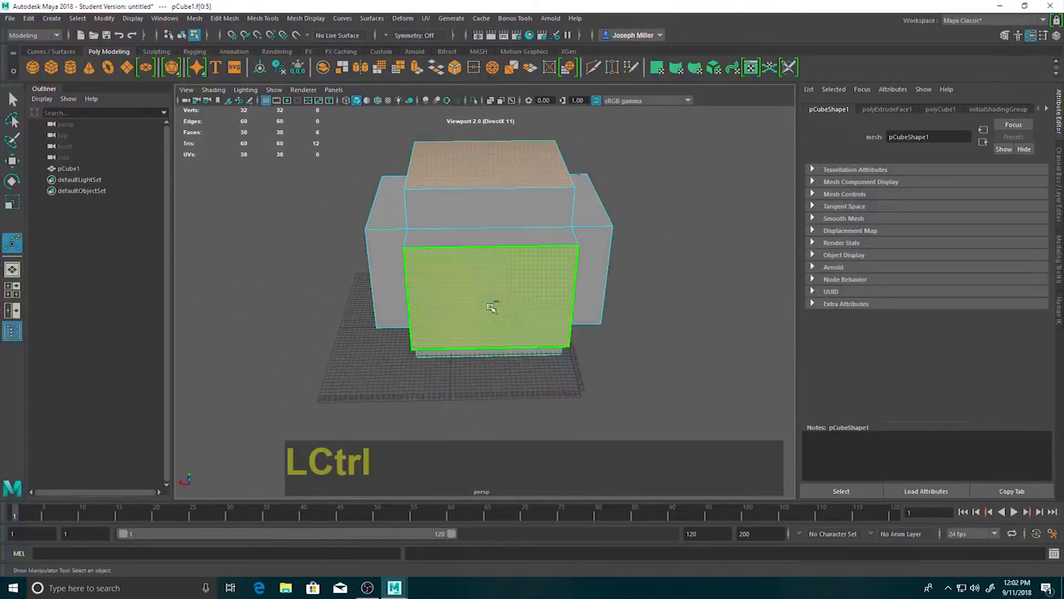
# Extrude the six selected faces with an Offset of 1 and Divisions of 1 to inset a border.
pyautogui.hotkey('ctrl', 'e')
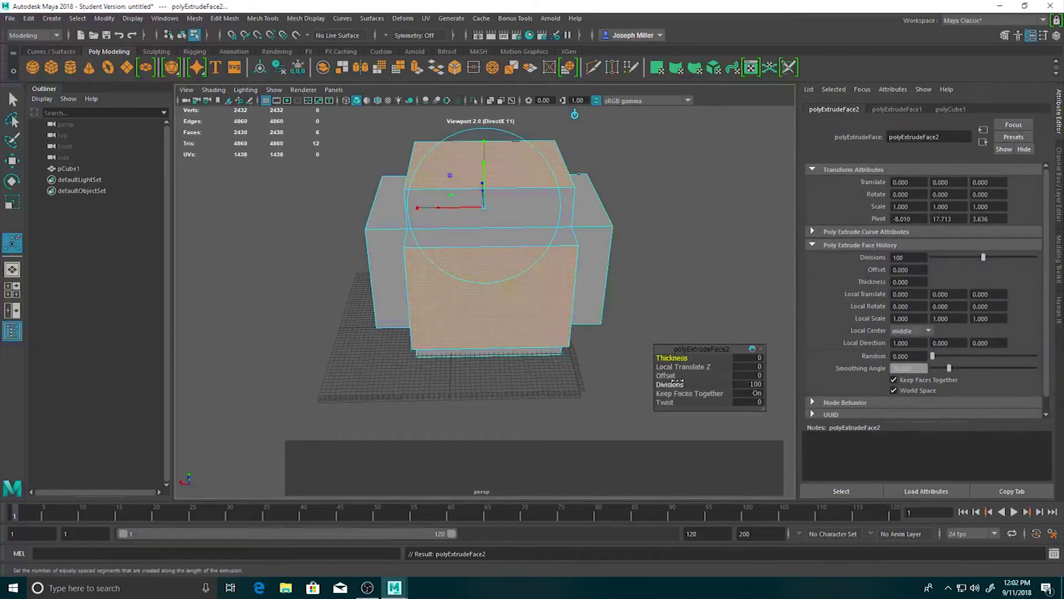
pyautogui.click(747, 376)
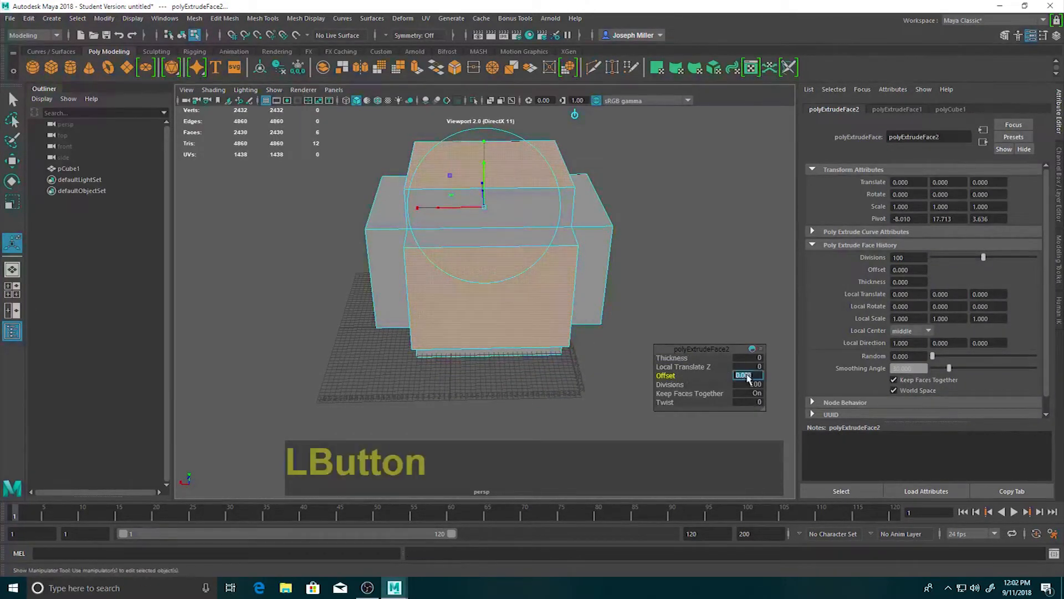
pyautogui.write('.25')
pyautogui.press('Return')
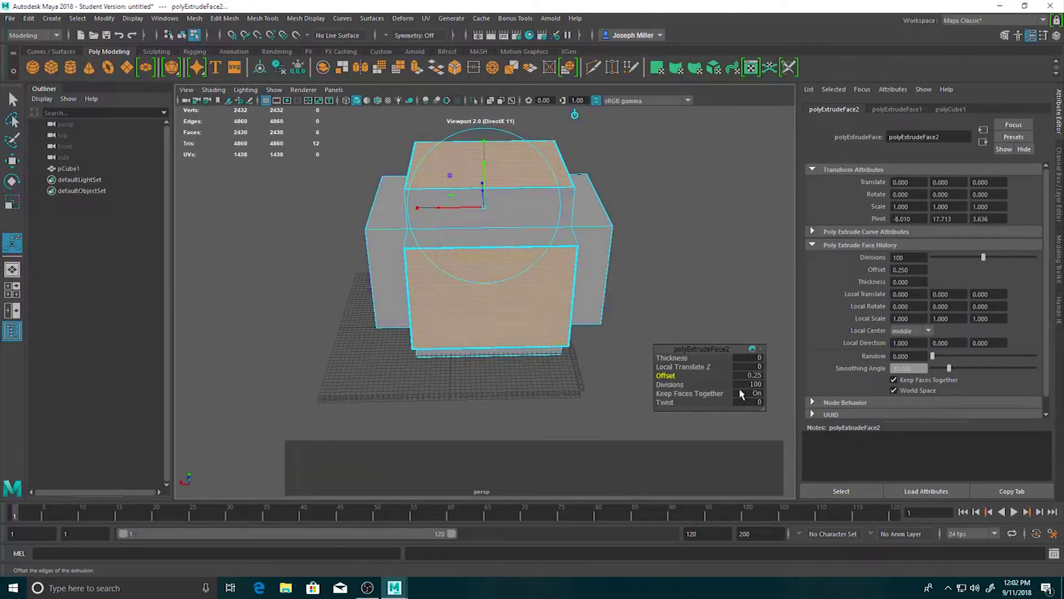
pyautogui.click(758, 380)
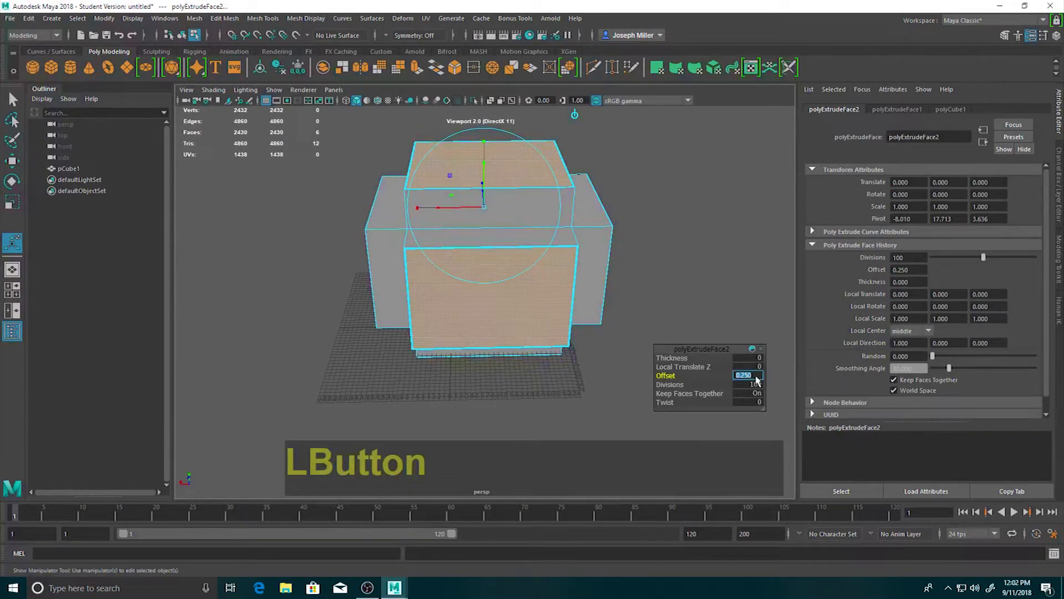
pyautogui.press('Return')
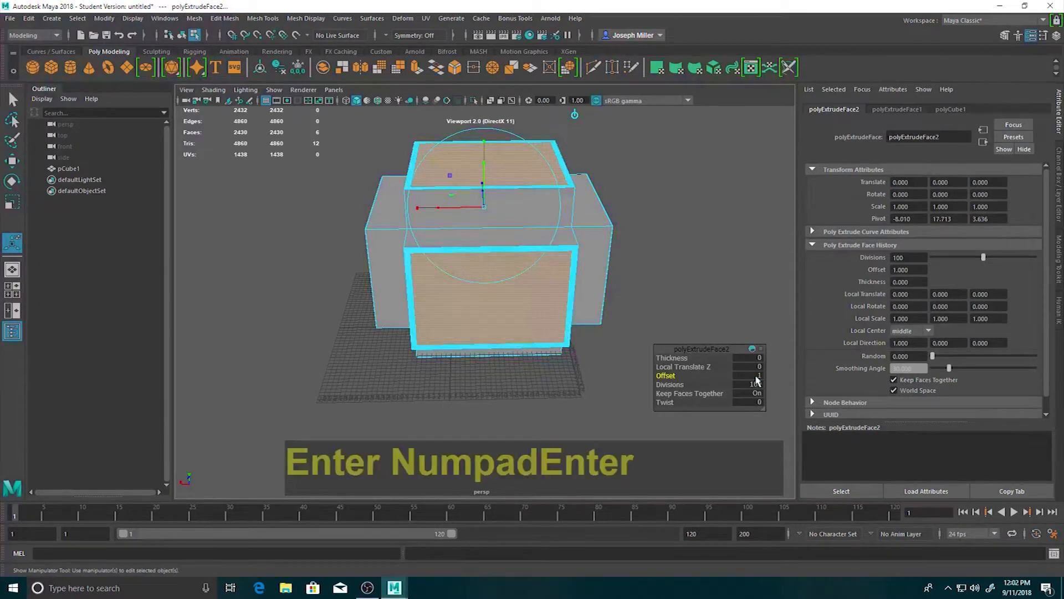
pyautogui.click(753, 385)
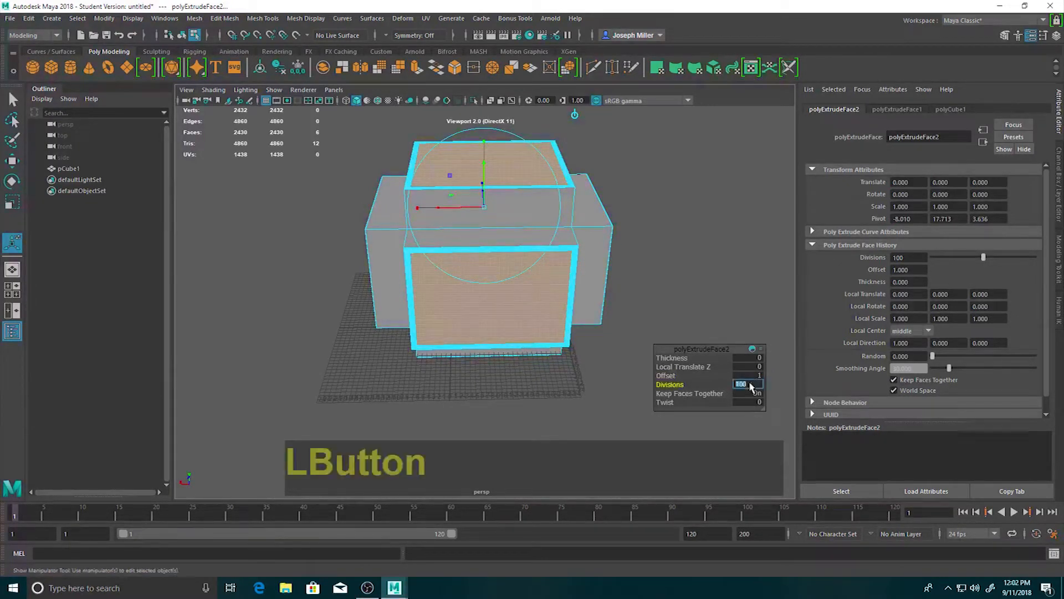
pyautogui.write('1')
pyautogui.press('Return')
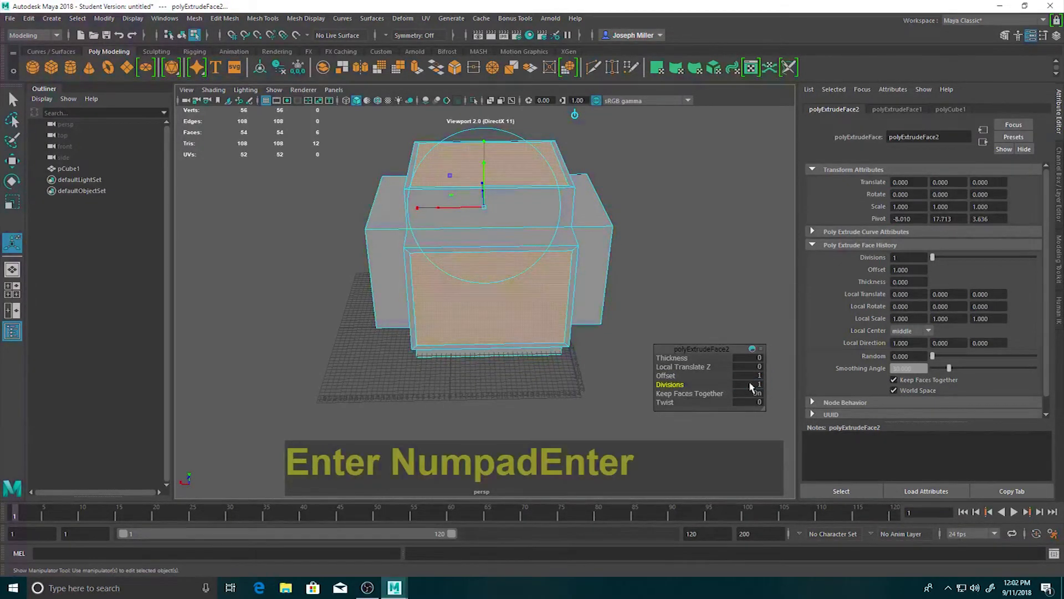
# Examine the inset borders on the outer faces up close and from several sides.
pyautogui.keyDown('alt'); pyautogui.moveTo(356, 321); pyautogui.dragTo(372, 345); pyautogui.keyUp('alt')
pyautogui.scroll(5, 483, 270)
pyautogui.keyDown('alt'); pyautogui.moveTo(481, 283); pyautogui.dragTo(384, 313); pyautogui.keyUp('alt')
pyautogui.keyDown('alt'); pyautogui.moveTo(498, 267); pyautogui.dragTo(483, 301, button='middle'); pyautogui.keyUp('alt')
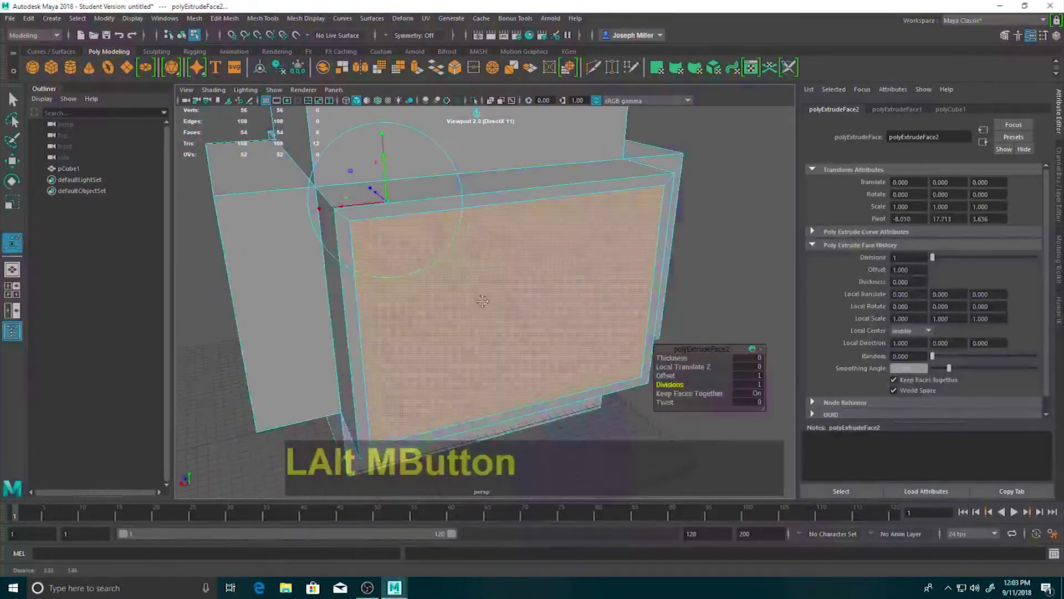
pyautogui.keyDown('alt'); pyautogui.moveTo(309, 329); pyautogui.dragTo(399, 319); pyautogui.keyUp('alt')
pyautogui.scroll(-5, 533, 270)
pyautogui.keyDown('alt'); pyautogui.moveTo(579, 292); pyautogui.dragTo(524, 298); pyautogui.keyUp('alt')
pyautogui.keyDown('alt'); pyautogui.moveTo(528, 298); pyautogui.dragTo(515, 318, button='middle'); pyautogui.keyUp('alt')
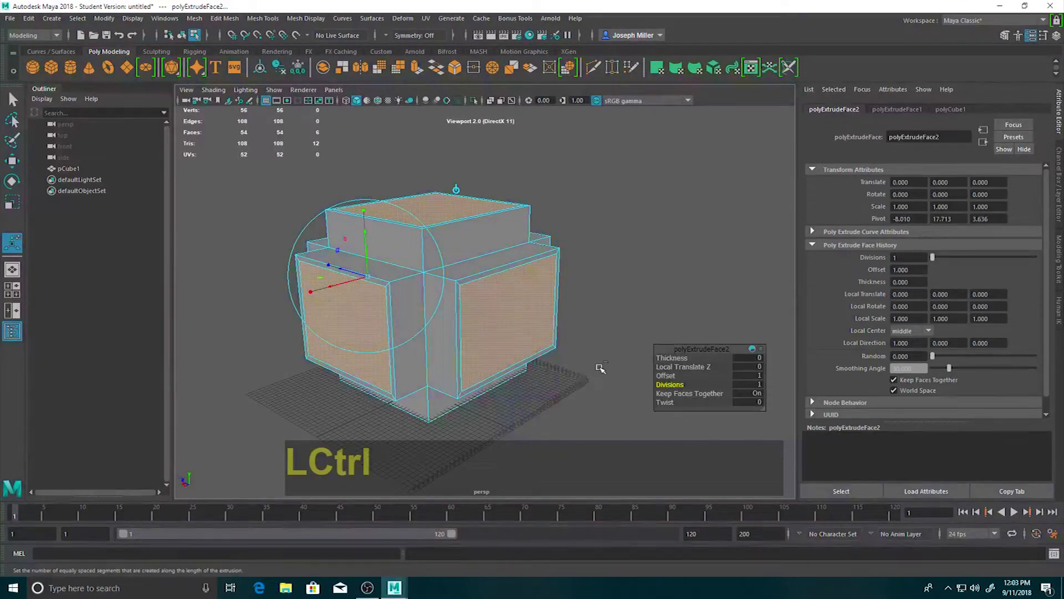
# Extrude the six inset faces inward with a Thickness of -8.6 and 1 division, and clear the selection.
pyautogui.hotkey('ctrl', 'e')
pyautogui.moveTo(672, 358); pyautogui.dragTo(638, 362)
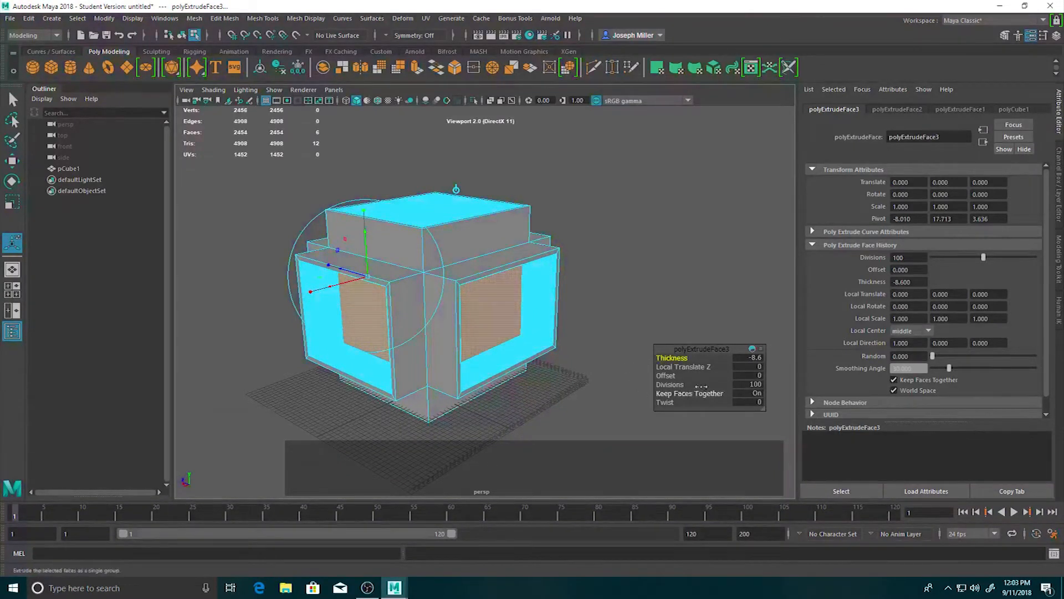
pyautogui.click(748, 385)
pyautogui.write('1')
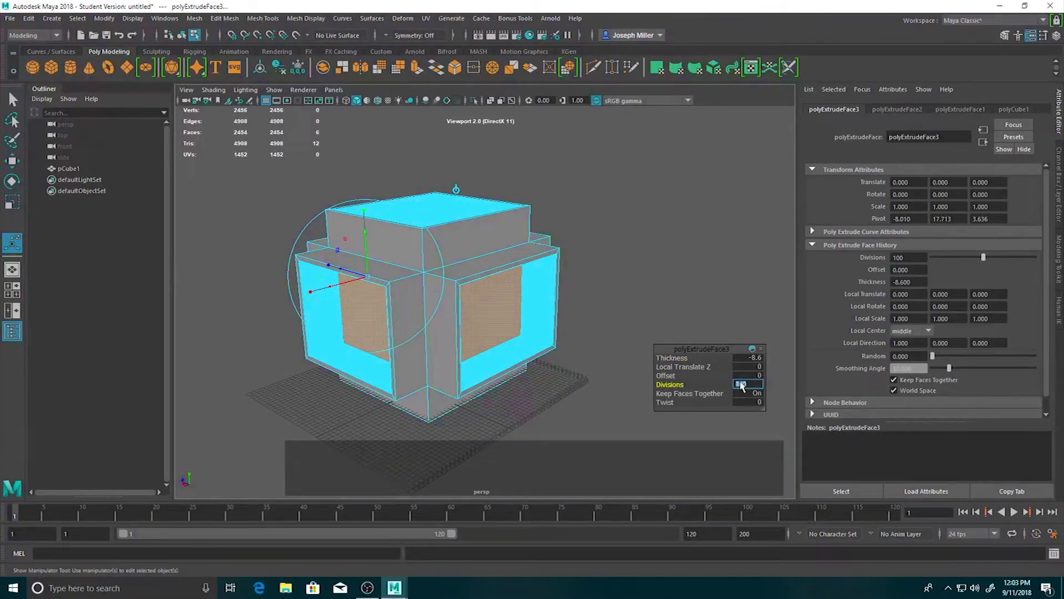
pyautogui.press('Return')
pyautogui.keyDown('alt'); pyautogui.moveTo(697, 315); pyautogui.dragTo(620, 347); pyautogui.keyUp('alt')
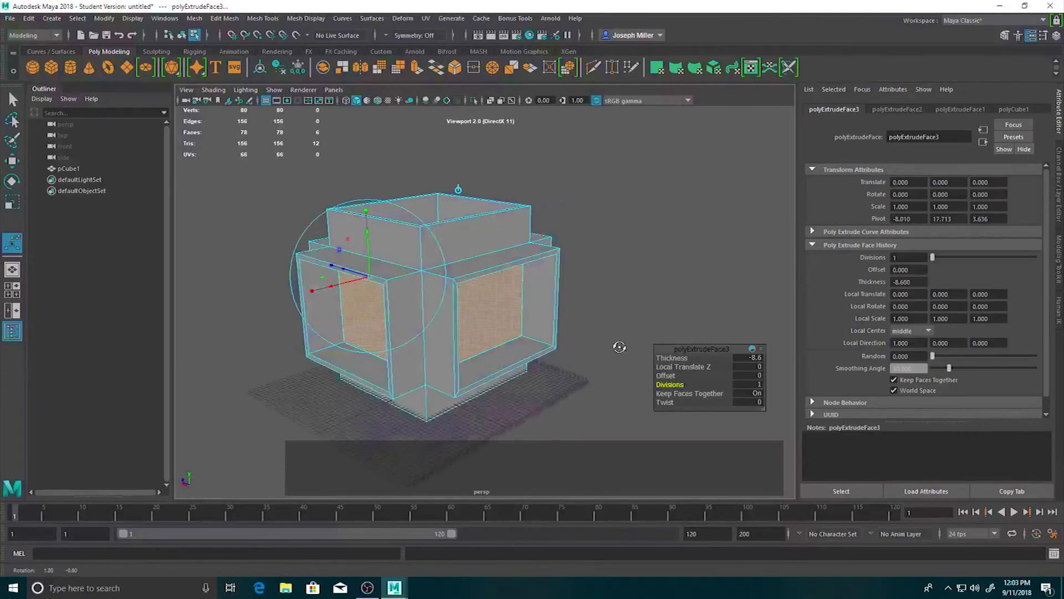
pyautogui.click(639, 318)
# Select the recessed face in the top opening and extrude it with an Offset of 1 and 1 division.
pyautogui.moveTo(483, 375)
pyautogui.keyDown('alt'); pyautogui.mouseDown()
pyautogui.moveTo(462, 351)
pyautogui.moveTo(532, 373)
pyautogui.moveTo(460, 372)
pyautogui.moveTo(485, 380)
pyautogui.mouseUp(); pyautogui.keyUp('alt')
pyautogui.click(421, 261)
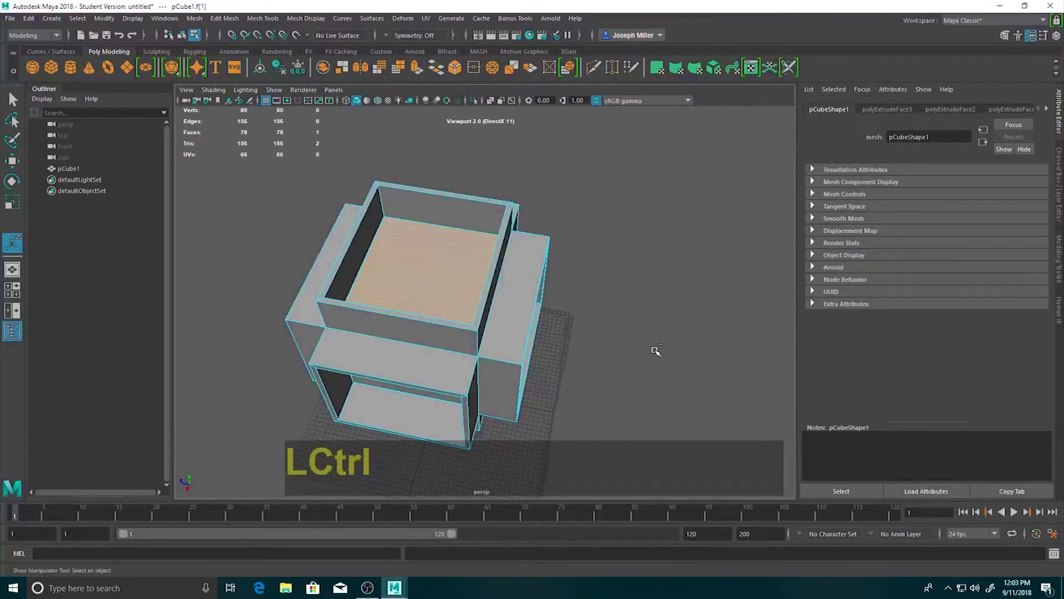
pyautogui.hotkey('ctrl', 'e')
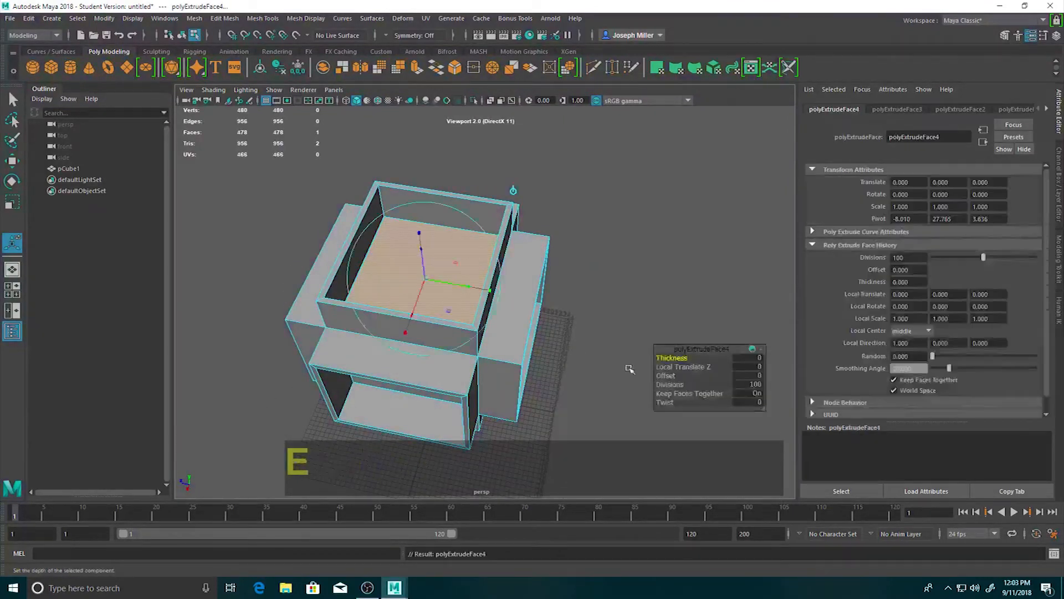
pyautogui.click(744, 376)
pyautogui.write('1')
pyautogui.press('KP_Enter')
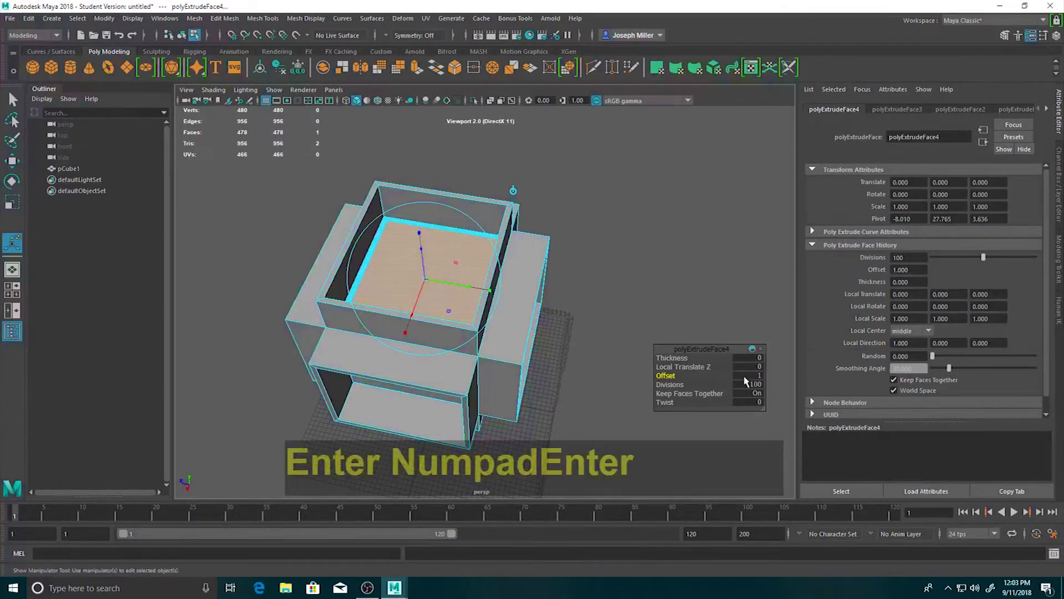
pyautogui.click(750, 386)
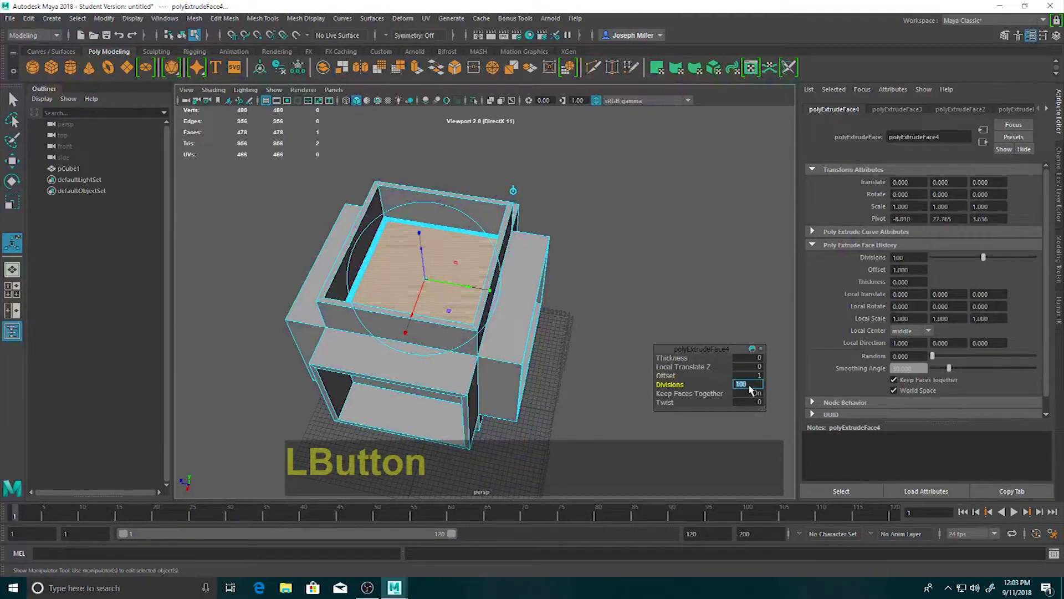
pyautogui.write('1')
pyautogui.press('KP_Enter')
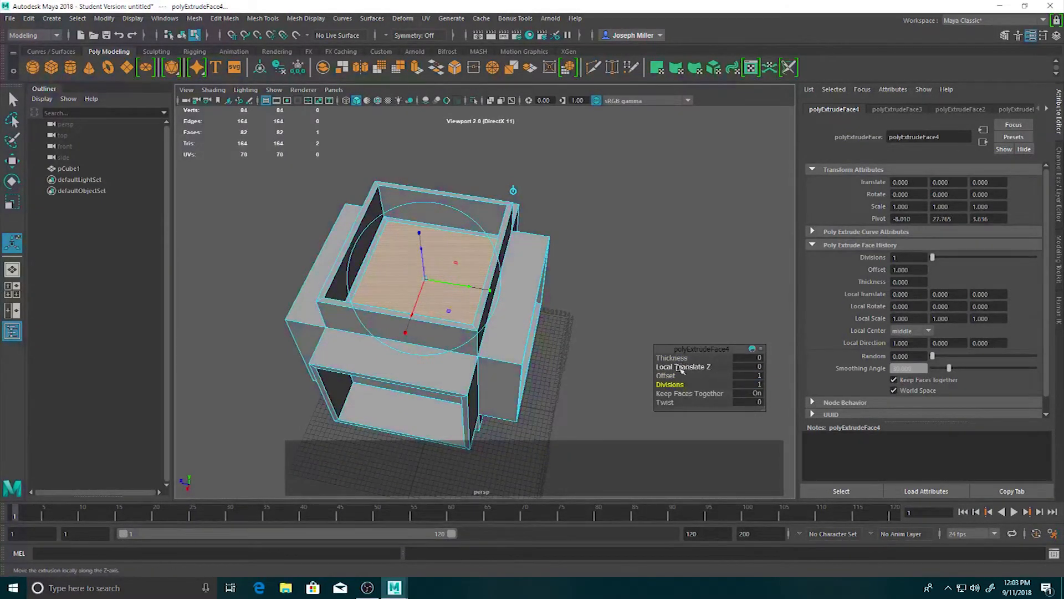
# Extrude the inset top face upward into a tower with a Thickness of 39.1 and 1 division, and deselect it.
pyautogui.hotkey('ctrl', 'e')
pyautogui.moveTo(750, 357); pyautogui.dragTo(888, 353)
pyautogui.click(763, 385)
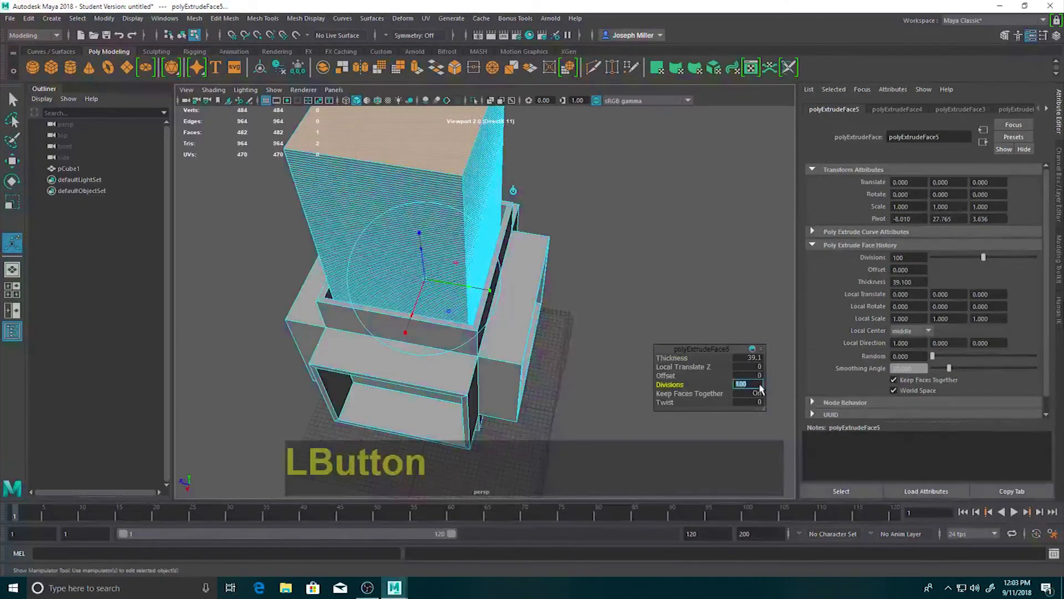
pyautogui.write('1')
pyautogui.press('Return')
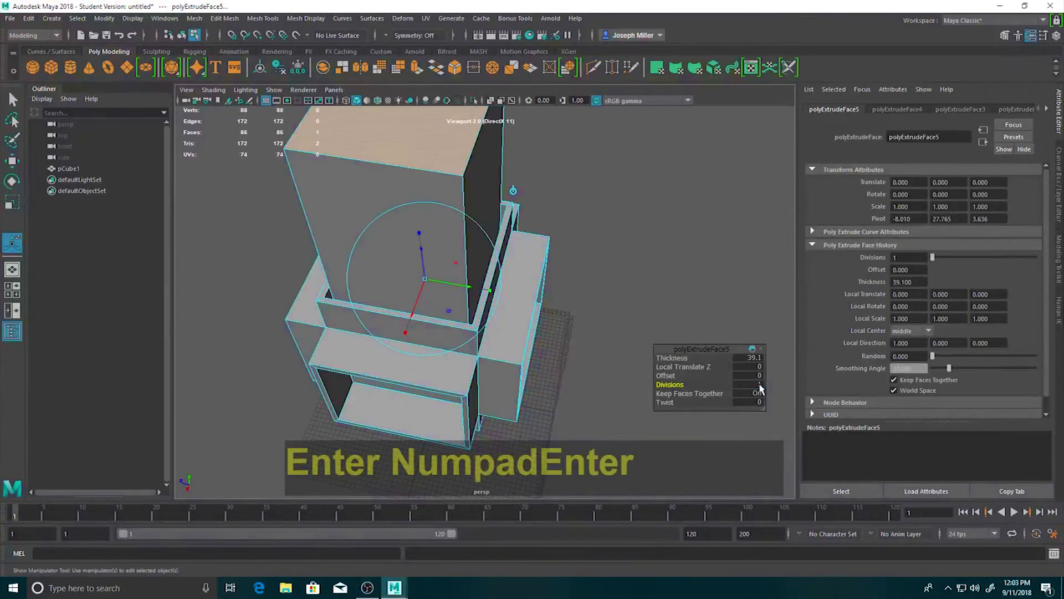
pyautogui.click(610, 333)
# Examine the whole model with its tower from different angles and distances.
pyautogui.scroll(-4, 456, 334)
pyautogui.keyDown('alt'); pyautogui.moveTo(491, 368); pyautogui.dragTo(601, 317); pyautogui.keyUp('alt')
pyautogui.scroll(6, 482, 280)
pyautogui.scroll(-5, 480, 315)
pyautogui.scroll(-5, 499, 311)
pyautogui.keyDown('alt'); pyautogui.moveTo(623, 316); pyautogui.dragTo(574, 304, button='middle'); pyautogui.keyUp('alt')
pyautogui.scroll(5, 465, 354)
pyautogui.click(640, 297)
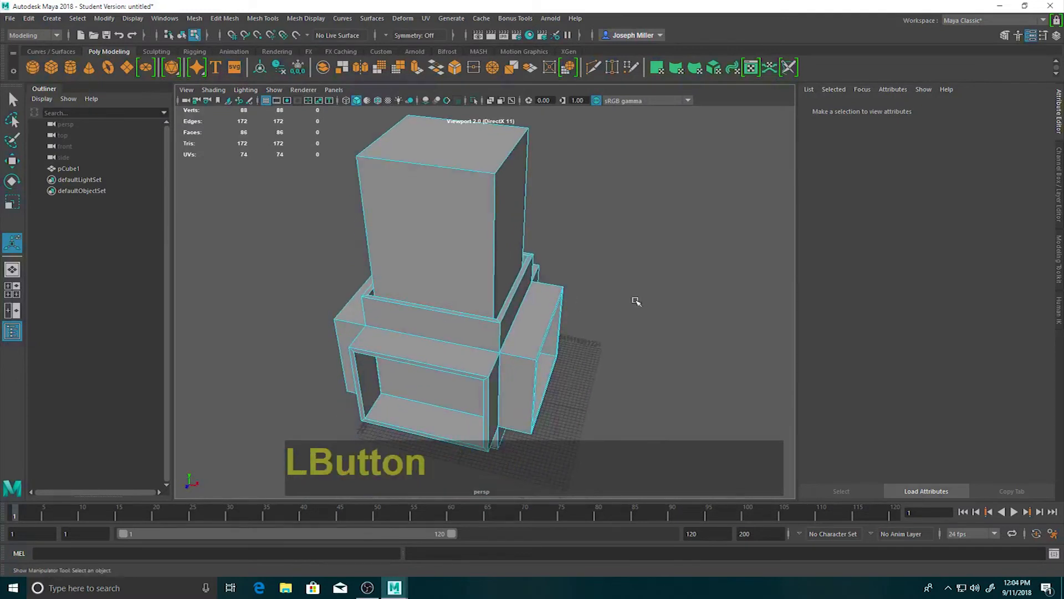
pyautogui.scroll(-3, 563, 257)
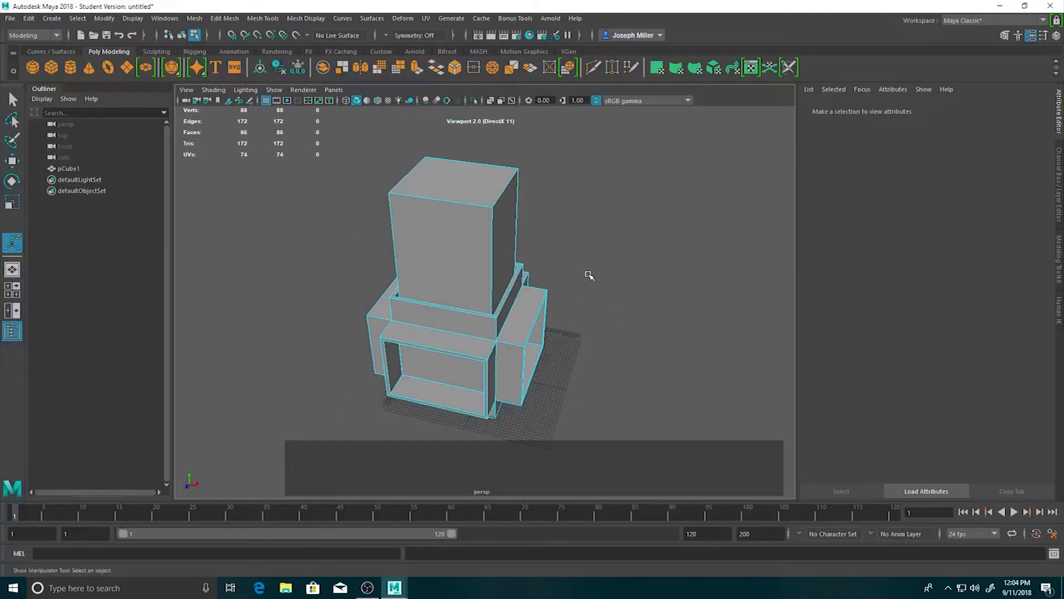
# Switch to edge mode, move the tower's front top edge down to slope the top, and lower its back top edge slightly.
pyautogui.rightClick(447, 240)
pyautogui.click(458, 203)
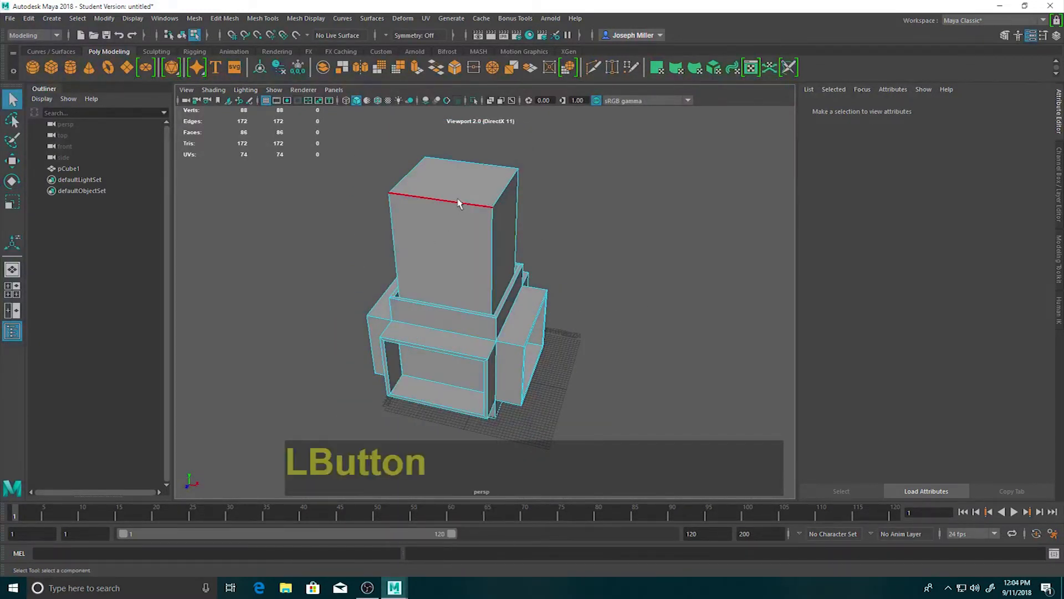
pyautogui.press('w')
pyautogui.moveTo(441, 186); pyautogui.dragTo(442, 234)
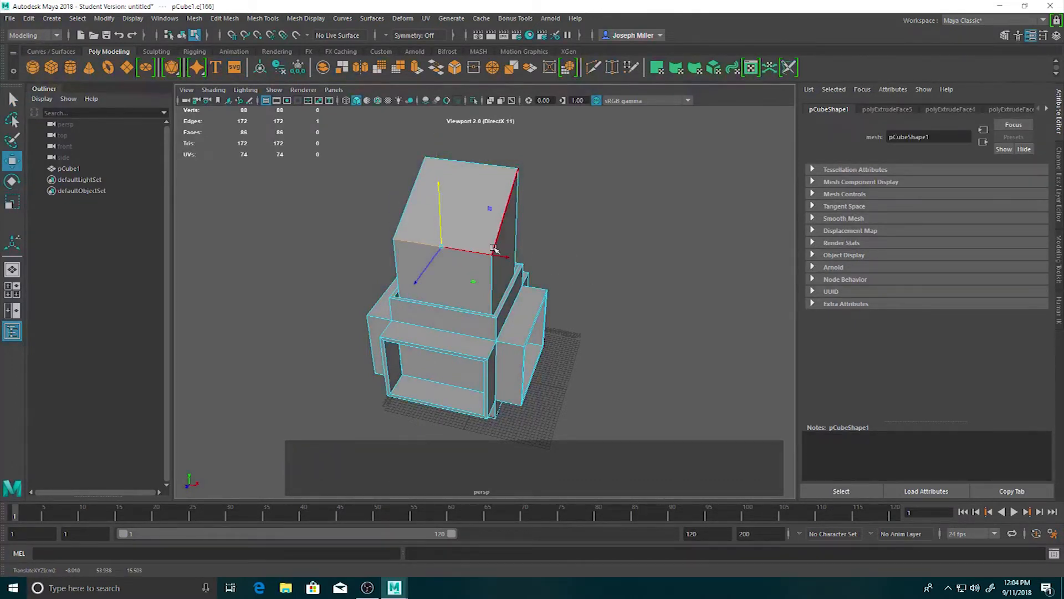
pyautogui.click(500, 169)
pyautogui.moveTo(470, 139); pyautogui.dragTo(471, 146)
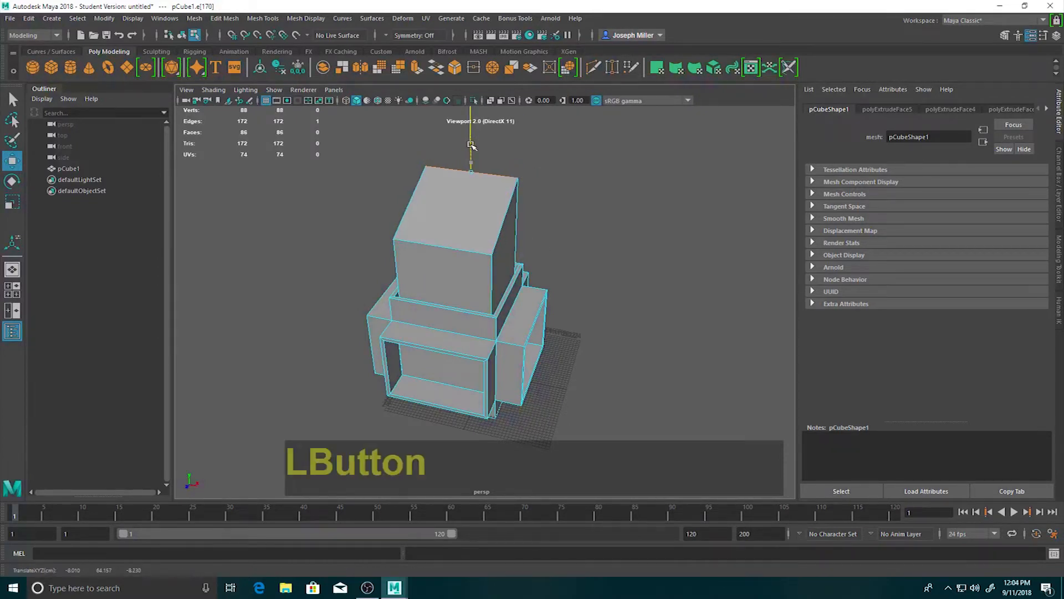
# Move the two side edges of the tower's top inward so the tower tapers toward the top.
pyautogui.click(511, 217)
pyautogui.moveTo(522, 221); pyautogui.dragTo(498, 218)
pyautogui.click(405, 202)
pyautogui.keyDown('alt'); pyautogui.moveTo(304, 244); pyautogui.dragTo(214, 230); pyautogui.keyUp('alt')
pyautogui.keyDown('alt'); pyautogui.moveTo(118, 233); pyautogui.dragTo(242, 236); pyautogui.keyUp('alt')
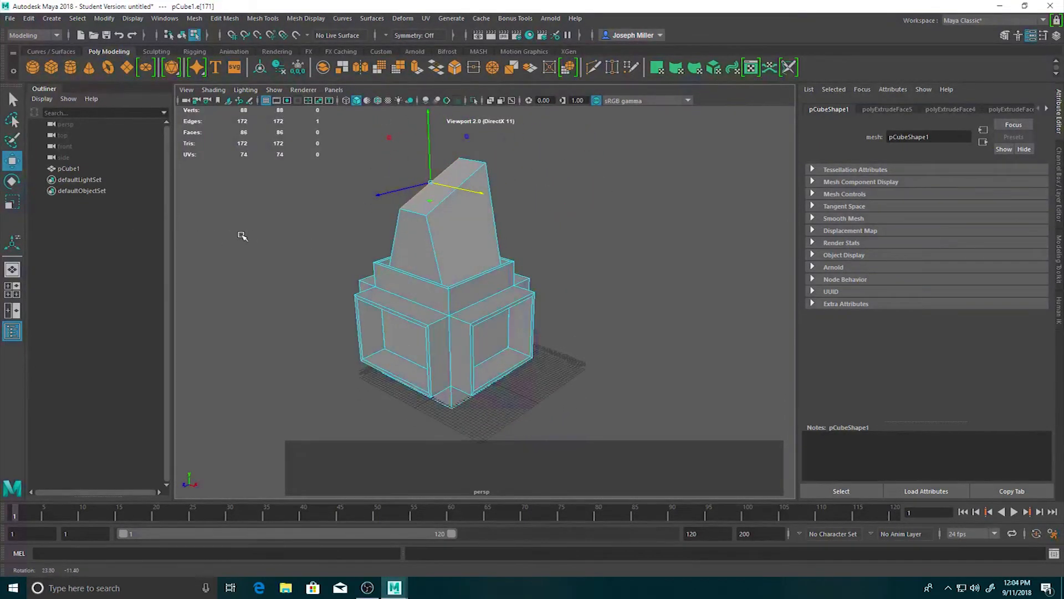
# Switch to vertex mode and select the four vertices along the top of one side opening's frame.
pyautogui.scroll(3, 486, 334)
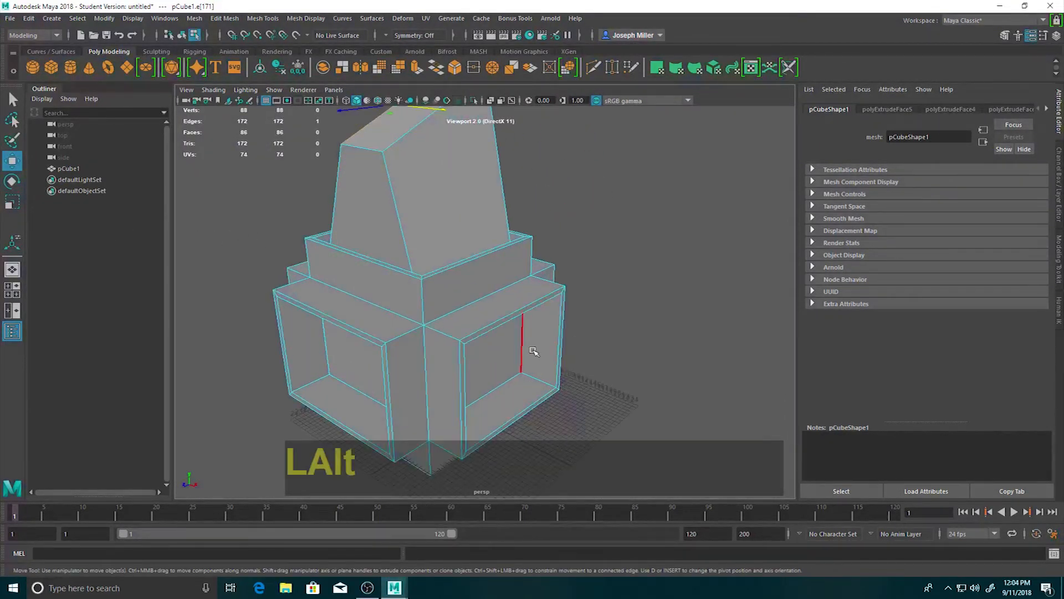
pyautogui.keyDown('alt'); pyautogui.moveTo(534, 351); pyautogui.dragTo(460, 304, button='middle'); pyautogui.keyUp('alt')
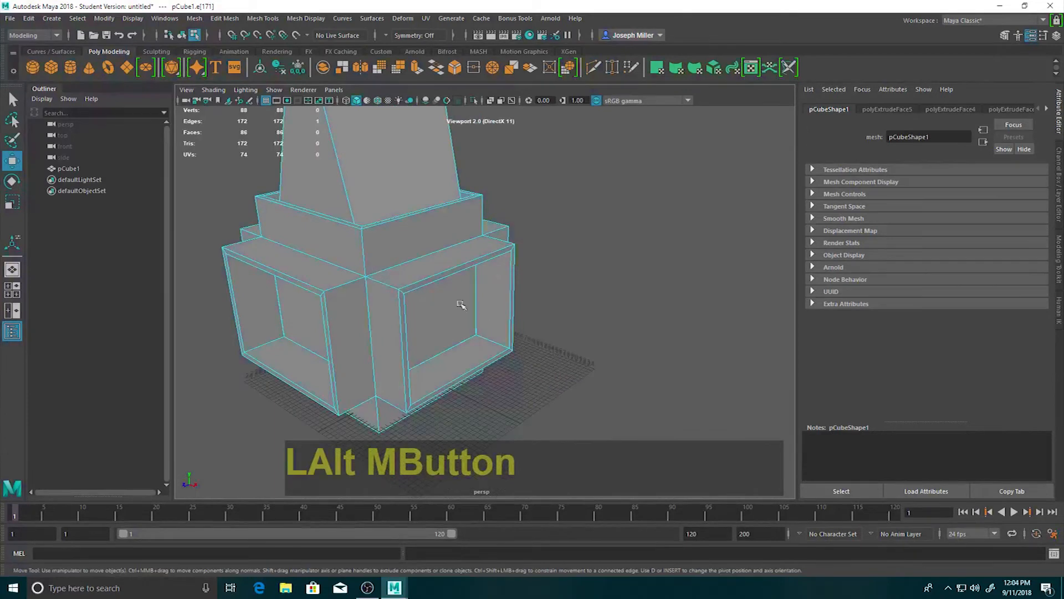
pyautogui.rightClick(404, 285)
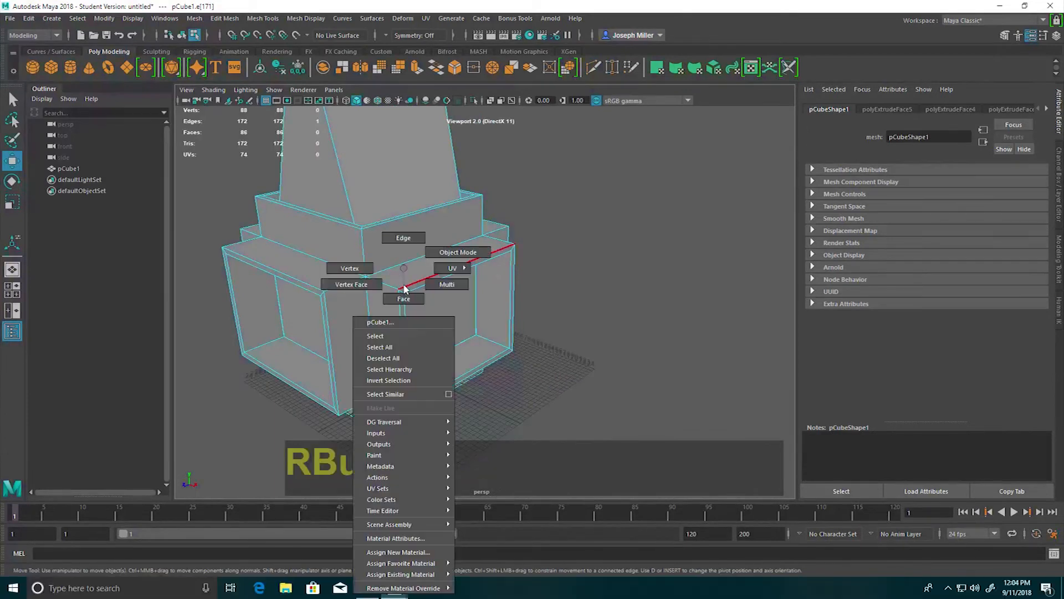
pyautogui.click(366, 269)
pyautogui.click(391, 287)
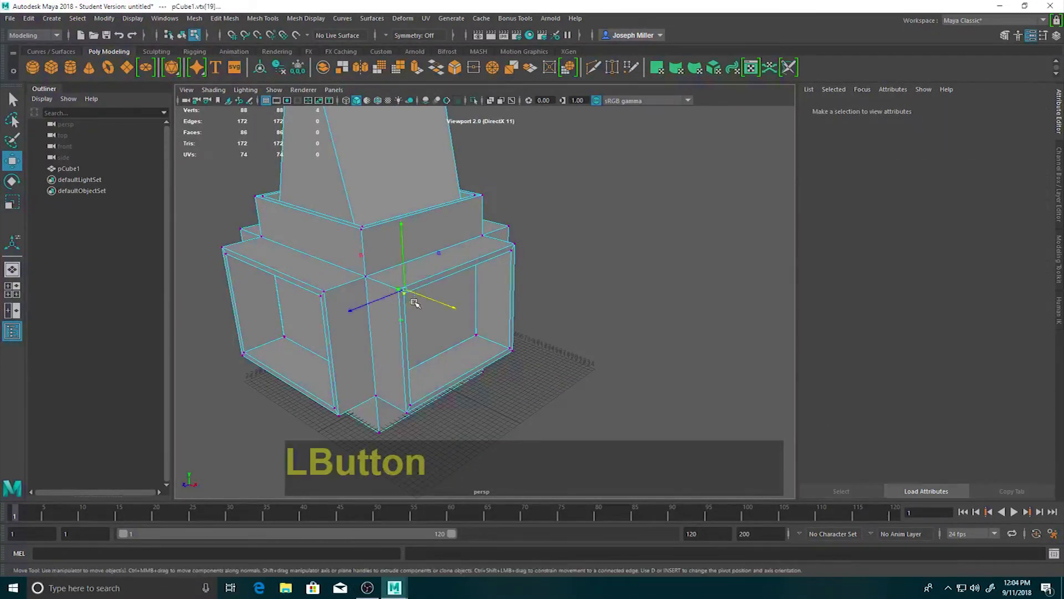
pyautogui.keyDown('alt'); pyautogui.moveTo(665, 302); pyautogui.dragTo(532, 290); pyautogui.keyUp('alt')
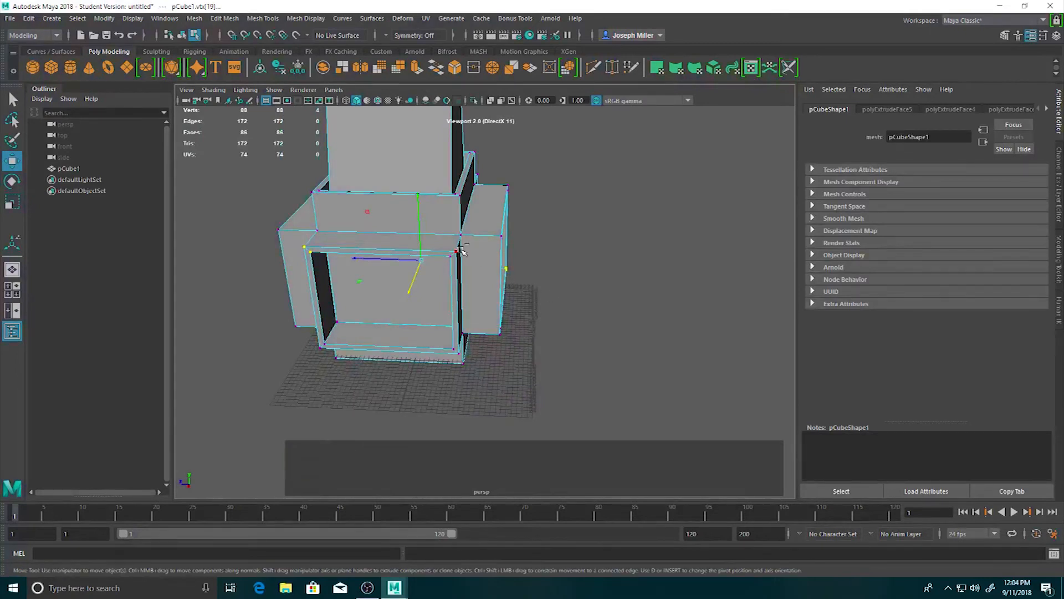
pyautogui.keyDown('ctrl'); pyautogui.moveTo(445, 265); pyautogui.dragTo(346, 283); pyautogui.keyUp('ctrl')
pyautogui.keyDown('alt'); pyautogui.moveTo(578, 298); pyautogui.dragTo(491, 309, button='middle'); pyautogui.keyUp('alt')
pyautogui.keyDown('alt'); pyautogui.moveTo(491, 310); pyautogui.dragTo(526, 356); pyautogui.keyUp('alt')
pyautogui.keyDown('alt'); pyautogui.moveTo(623, 378); pyautogui.dragTo(333, 368); pyautogui.keyUp('alt')
pyautogui.keyDown('alt'); pyautogui.moveTo(406, 336); pyautogui.dragTo(452, 325, button='middle'); pyautogui.keyUp('alt')
pyautogui.keyDown('alt'); pyautogui.moveTo(452, 325); pyautogui.dragTo(406, 287); pyautogui.keyUp('alt')
pyautogui.keyDown('alt'); pyautogui.moveTo(403, 287); pyautogui.dragTo(449, 294, button='middle'); pyautogui.keyUp('alt')
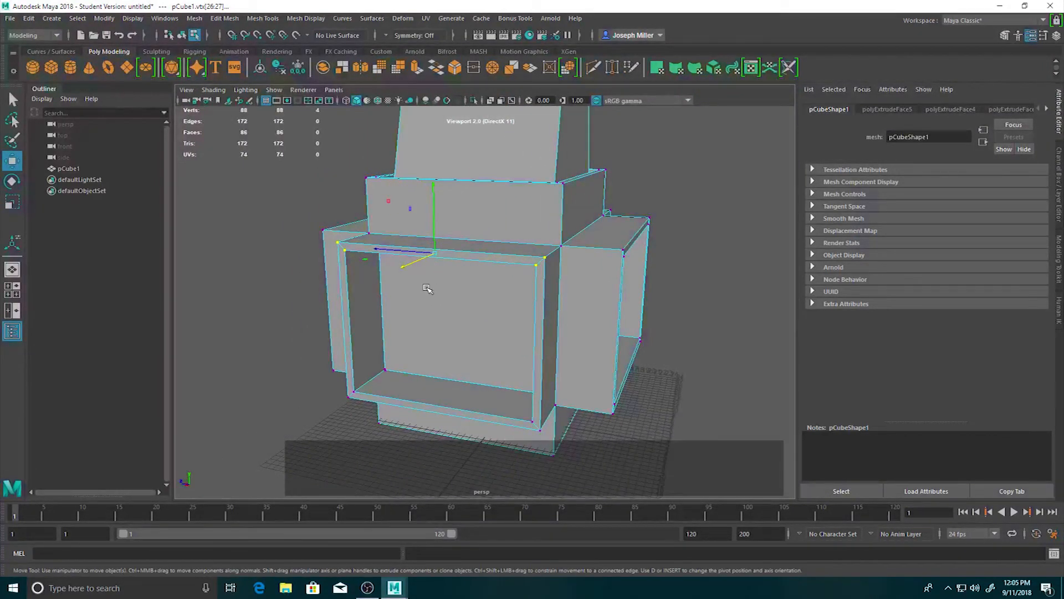
# Try scaling the four selected frame vertices inward to 0.707 in Y and Z, and undo the scaling.
pyautogui.press('r')
pyautogui.moveTo(389, 201); pyautogui.dragTo(400, 258)
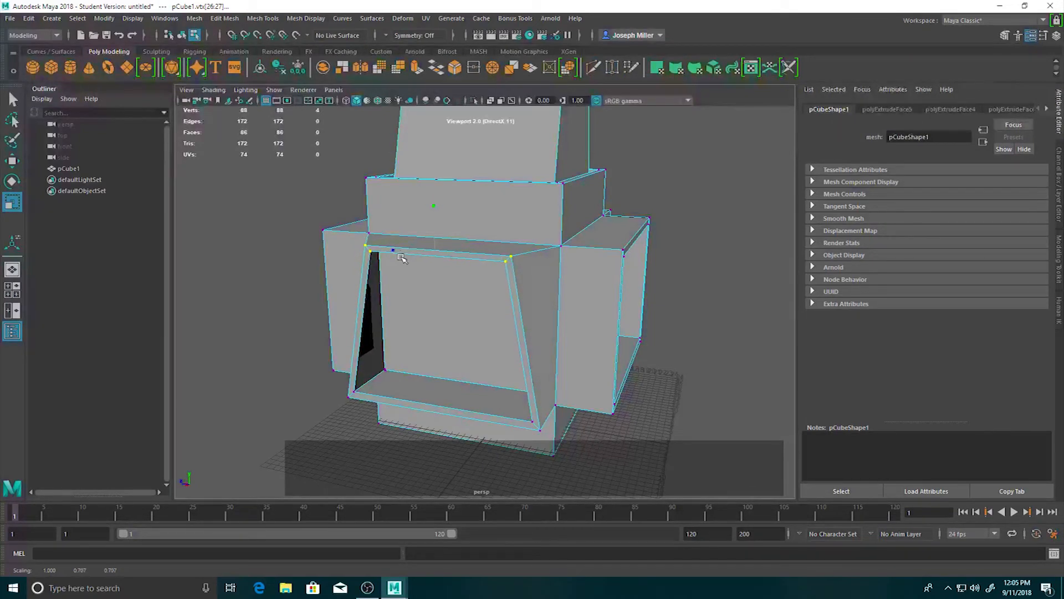
pyautogui.keyDown('alt'); pyautogui.moveTo(310, 322); pyautogui.dragTo(470, 340); pyautogui.keyUp('alt')
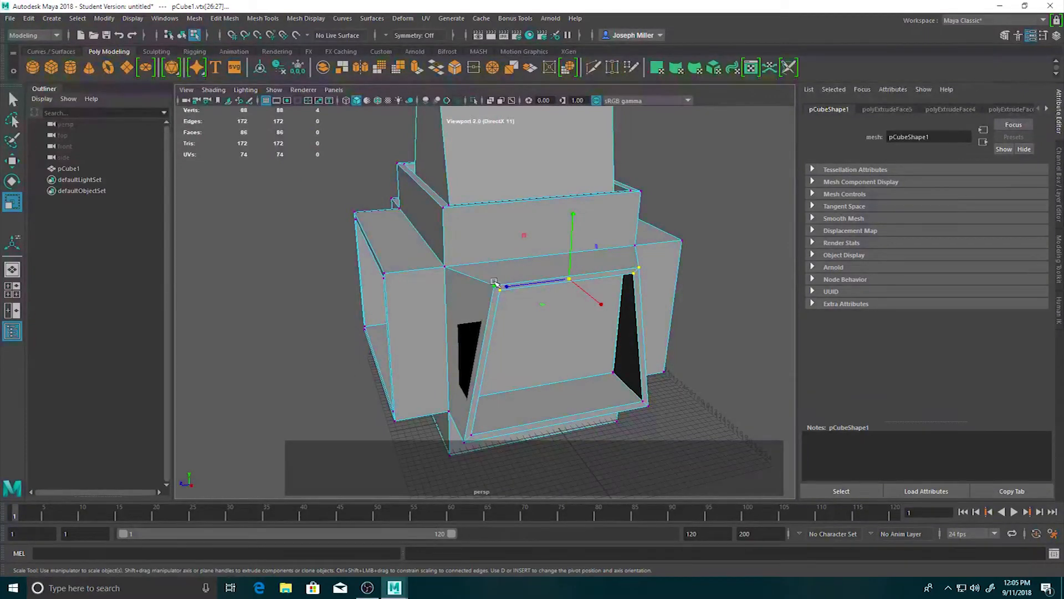
pyautogui.keyDown('alt'); pyautogui.moveTo(542, 350); pyautogui.dragTo(501, 349); pyautogui.keyUp('alt')
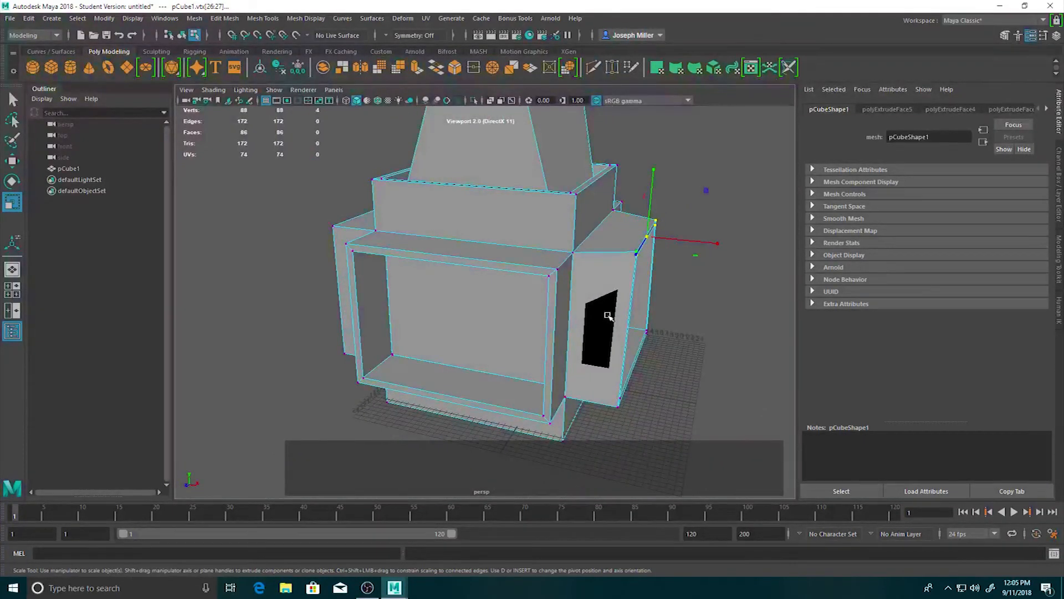
pyautogui.keyDown('alt'); pyautogui.moveTo(682, 340); pyautogui.dragTo(521, 329); pyautogui.keyUp('alt')
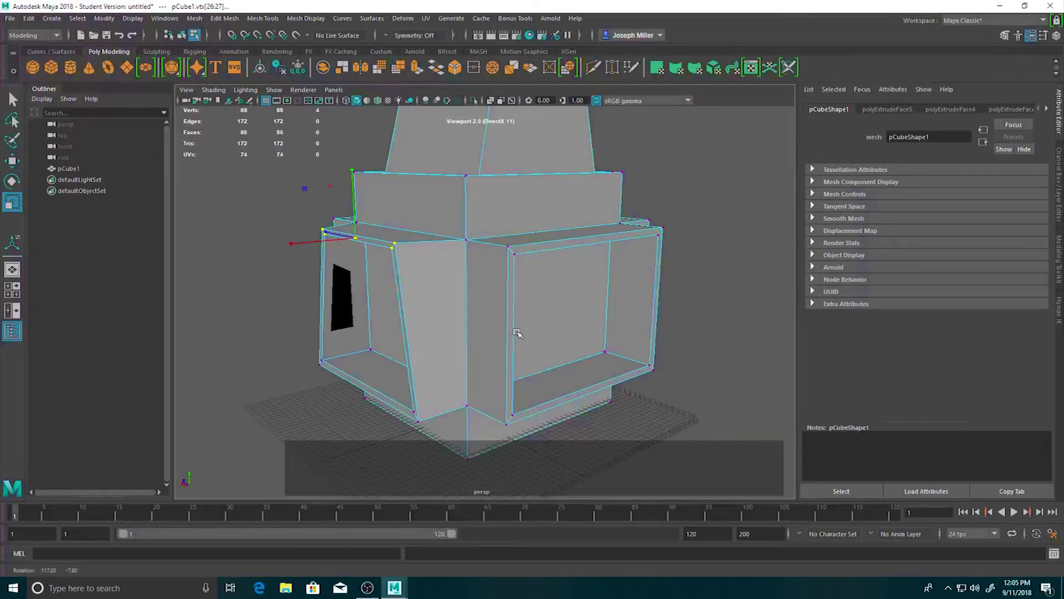
pyautogui.hotkey('ctrl', 'z')
pyautogui.hotkey('ctrl', 'z')
# Scale the four selected vertices inward along the Z axis only, narrowing the top of the opening's frame.
pyautogui.keyDown('alt'); pyautogui.moveTo(279, 316); pyautogui.dragTo(359, 330); pyautogui.keyUp('alt')
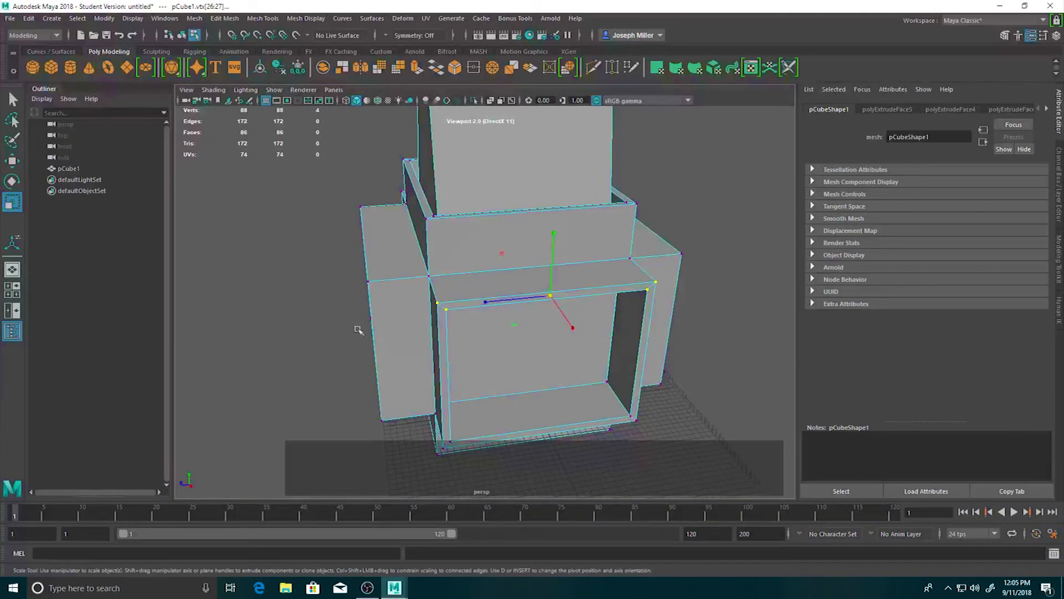
pyautogui.moveTo(553, 301); pyautogui.dragTo(515, 301)
pyautogui.keyDown('alt'); pyautogui.moveTo(363, 333); pyautogui.dragTo(396, 324); pyautogui.keyUp('alt')
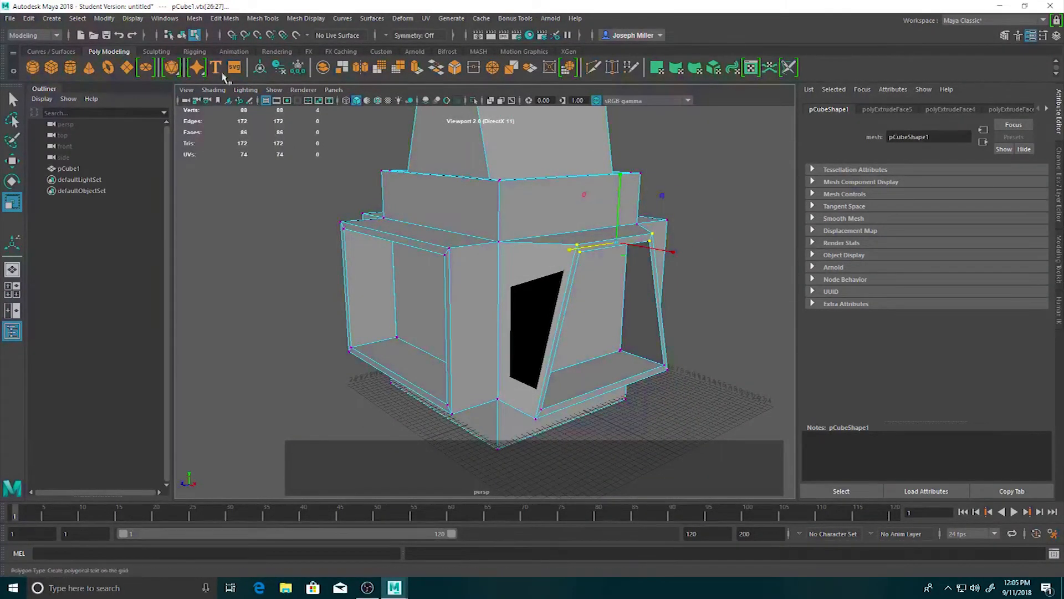
# Add an Arnold Physical Sky light and render the current frame to preview the lit model.
pyautogui.click(414, 51)
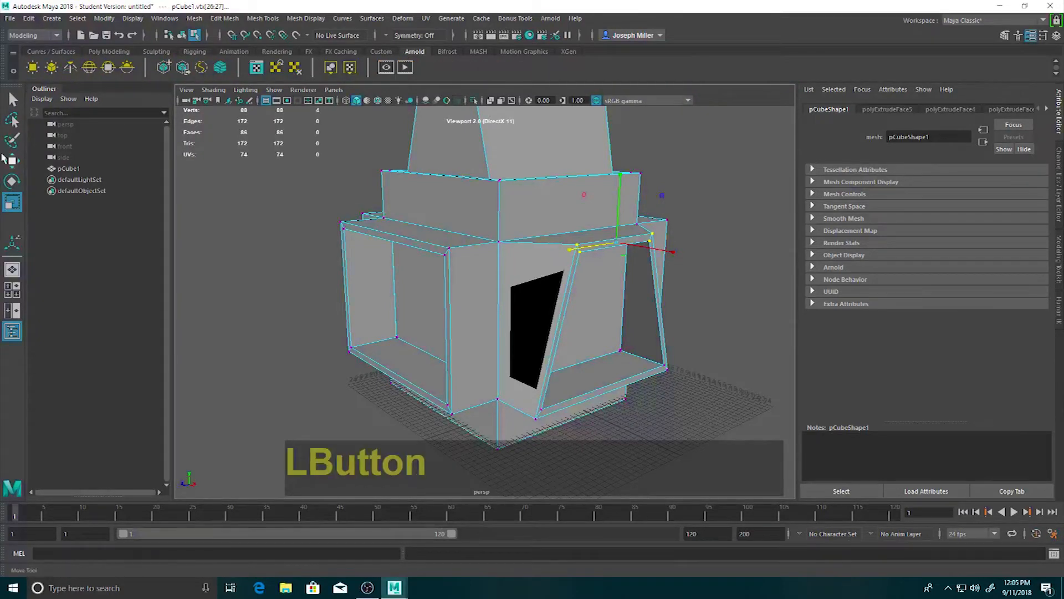
pyautogui.click(125, 67)
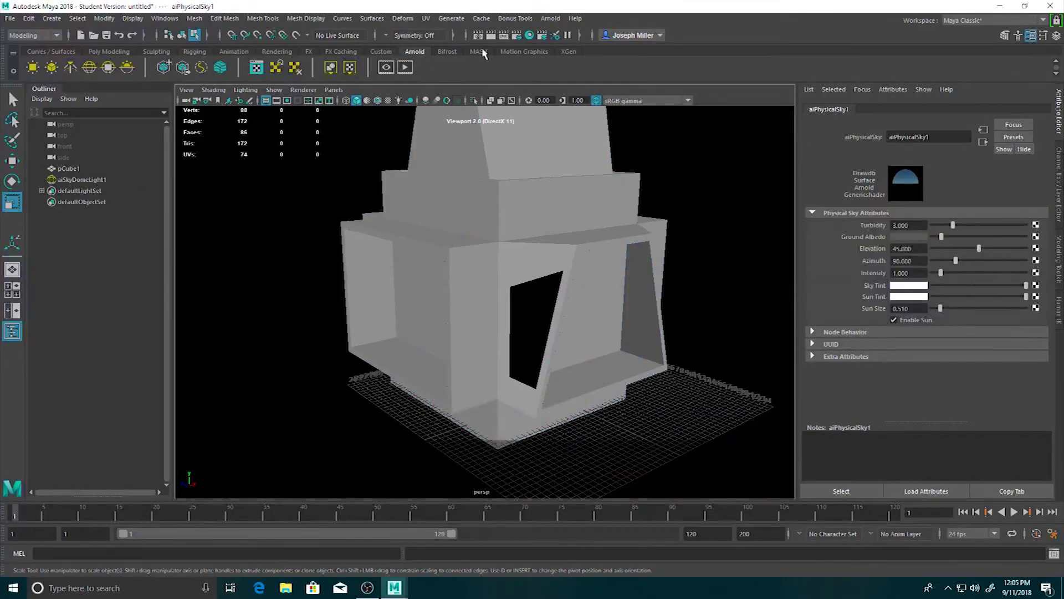
pyautogui.click(490, 35)
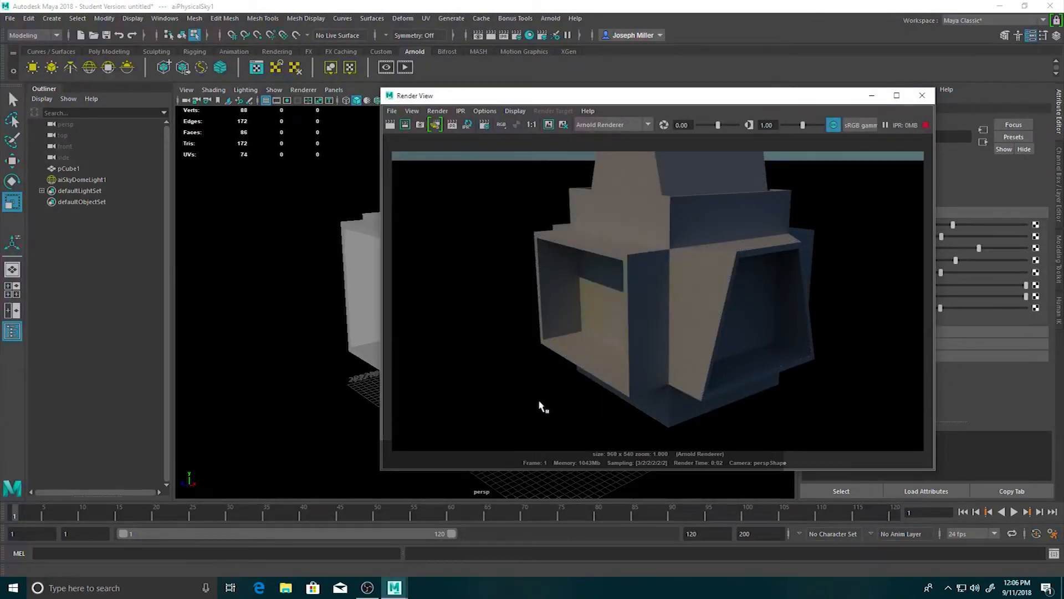
pyautogui.keyDown('alt'); pyautogui.moveTo(355, 351); pyautogui.dragTo(318, 354); pyautogui.keyUp('alt')
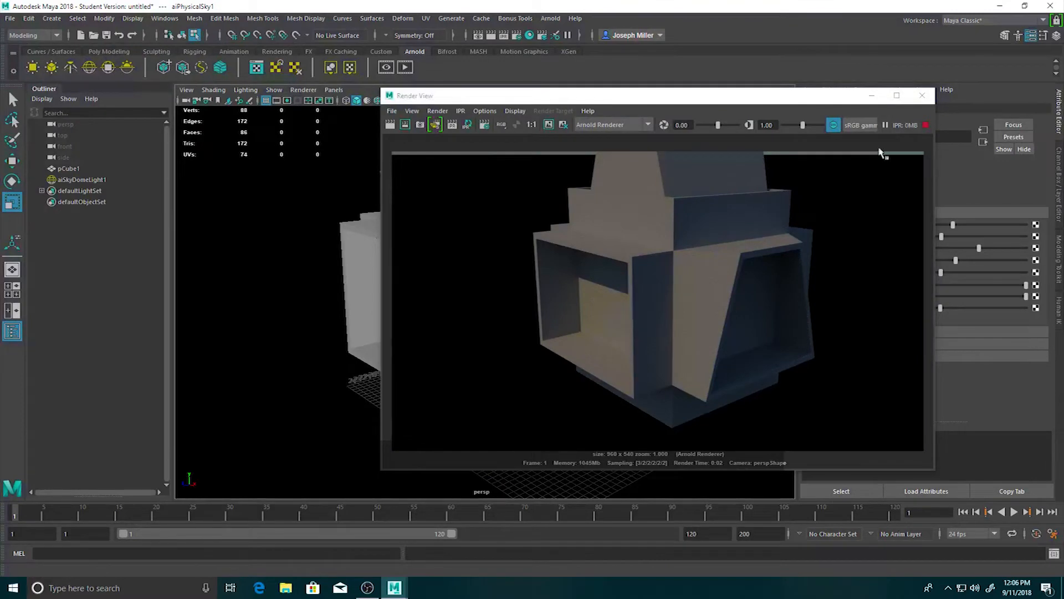
# Close the render and delete aiSkyDomeLight1 from the scene.
pyautogui.click(923, 97)
pyautogui.keyDown('alt'); pyautogui.moveTo(477, 311); pyautogui.dragTo(500, 310); pyautogui.keyUp('alt')
pyautogui.scroll(-3, 414, 278)
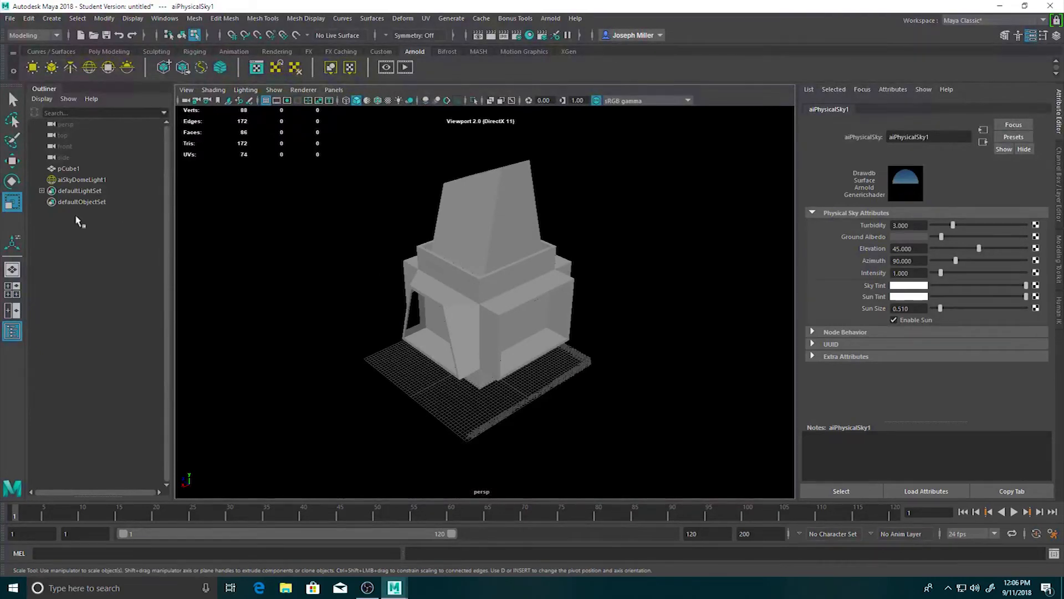
pyautogui.click(66, 181)
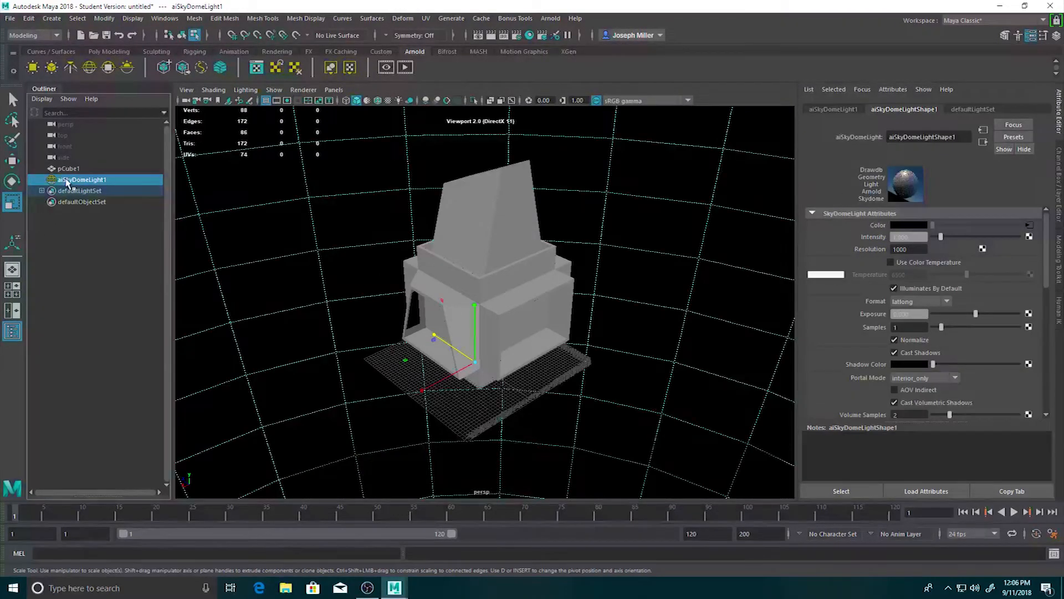
pyautogui.press('Delete')
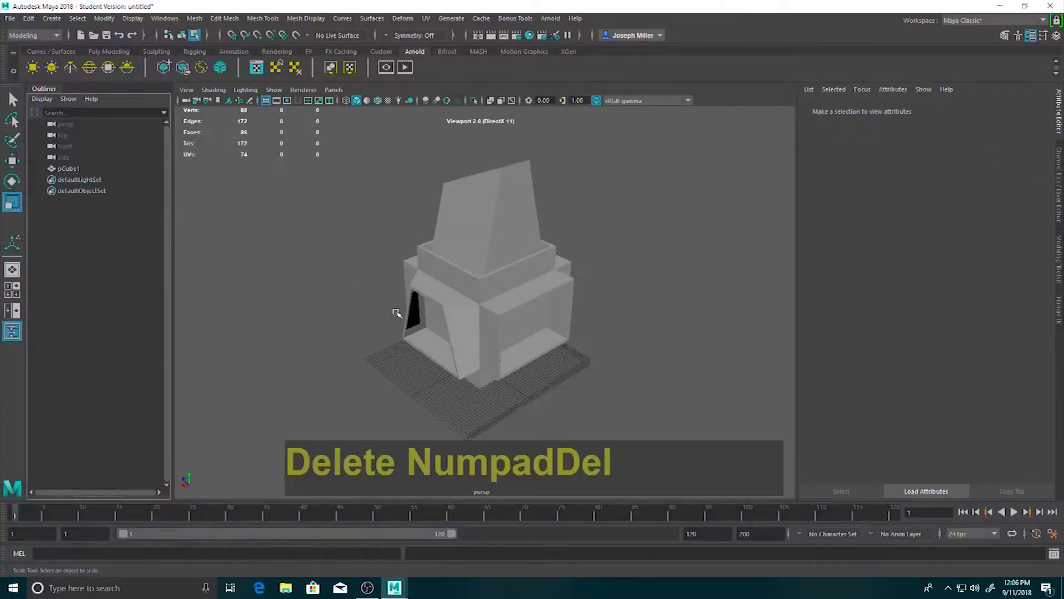
# Switch to edge mode and select the tower's four top edges and four upright edges.
pyautogui.keyDown('alt'); pyautogui.moveTo(344, 311); pyautogui.dragTo(404, 269); pyautogui.keyUp('alt')
pyautogui.keyDown('alt'); pyautogui.moveTo(369, 224); pyautogui.dragTo(480, 221); pyautogui.keyUp('alt')
pyautogui.keyDown('alt'); pyautogui.moveTo(480, 221); pyautogui.dragTo(480, 245, button='middle'); pyautogui.keyUp('alt')
pyautogui.click(480, 244)
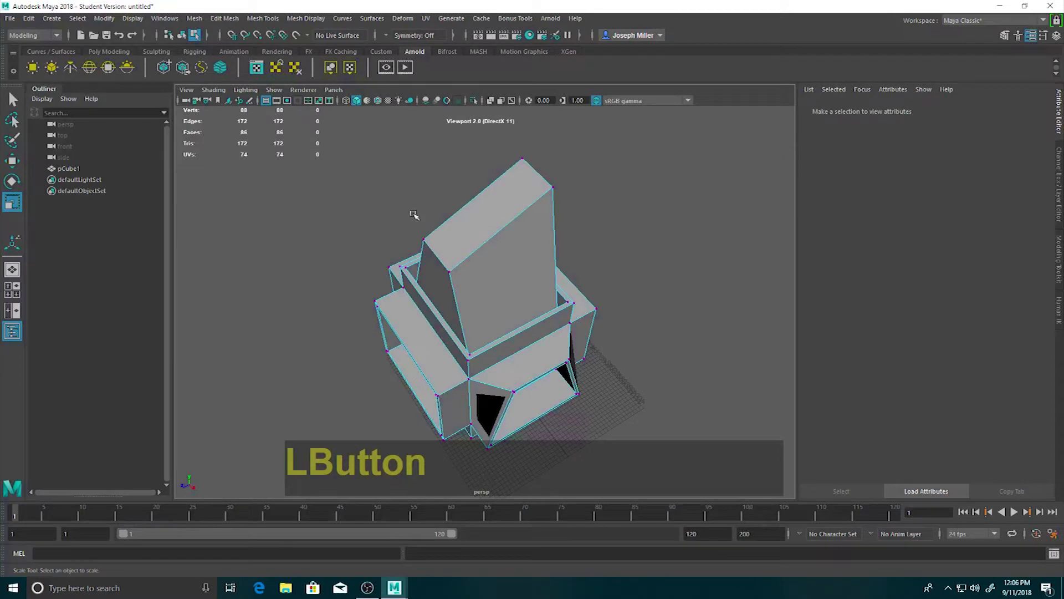
pyautogui.moveTo(489, 225); pyautogui.dragTo(488, 195, button='right')
pyautogui.click(456, 304)
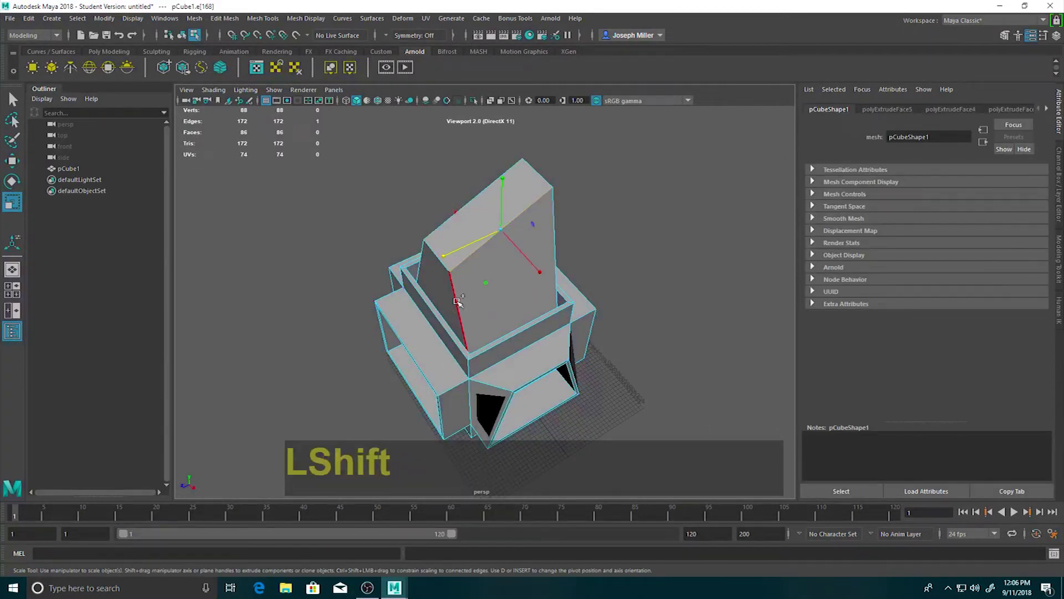
pyautogui.keyDown('shift'); pyautogui.click(557, 246); pyautogui.keyUp('shift')
pyautogui.keyDown('shift'); pyautogui.click(458, 206); pyautogui.keyUp('shift')
pyautogui.keyDown('shift'); pyautogui.click(429, 254); pyautogui.keyUp('shift')
pyautogui.keyDown('alt'); pyautogui.moveTo(438, 259); pyautogui.dragTo(442, 200); pyautogui.keyUp('alt')
pyautogui.keyDown('shift'); pyautogui.click(452, 205); pyautogui.keyUp('shift')
pyautogui.keyDown('shift'); pyautogui.click(441, 198); pyautogui.keyUp('shift')
pyautogui.keyDown('shift'); pyautogui.click(442, 199); pyautogui.keyUp('shift')
pyautogui.keyDown('alt'); pyautogui.moveTo(642, 221); pyautogui.dragTo(313, 216); pyautogui.keyUp('alt')
pyautogui.keyDown('alt'); pyautogui.moveTo(409, 237); pyautogui.dragTo(360, 276, button='middle'); pyautogui.keyUp('alt')
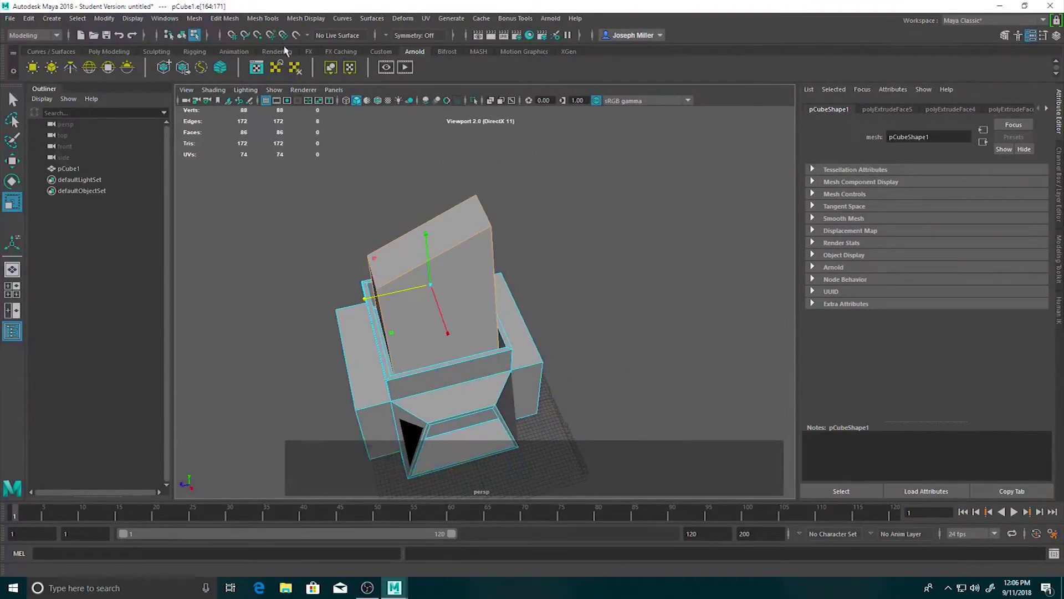
# Bevel the selected tower edges and raise the bevel's Offset to 2.256.
pyautogui.click(109, 52)
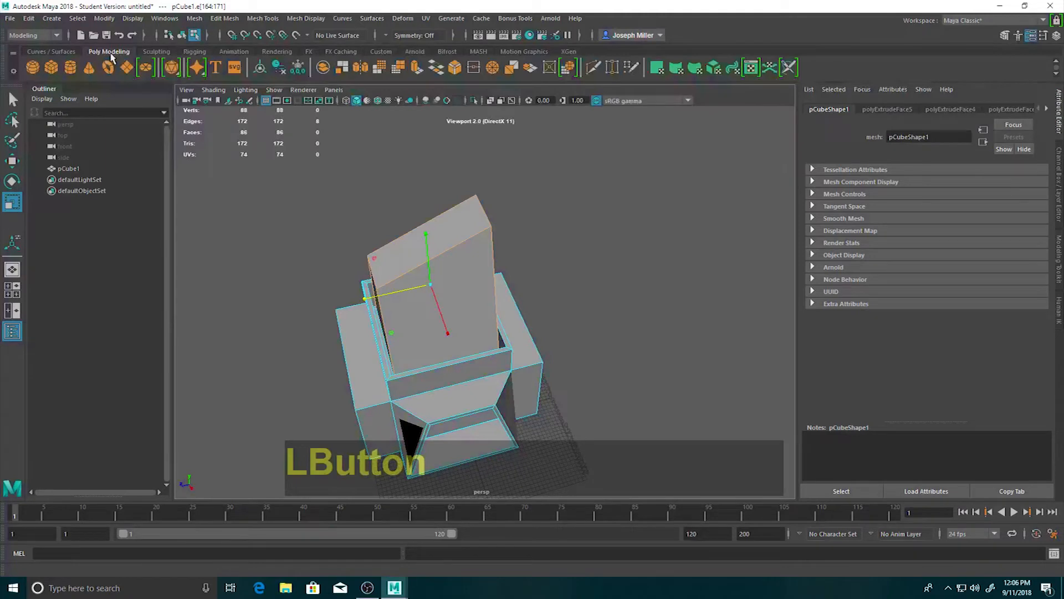
pyautogui.click(455, 70)
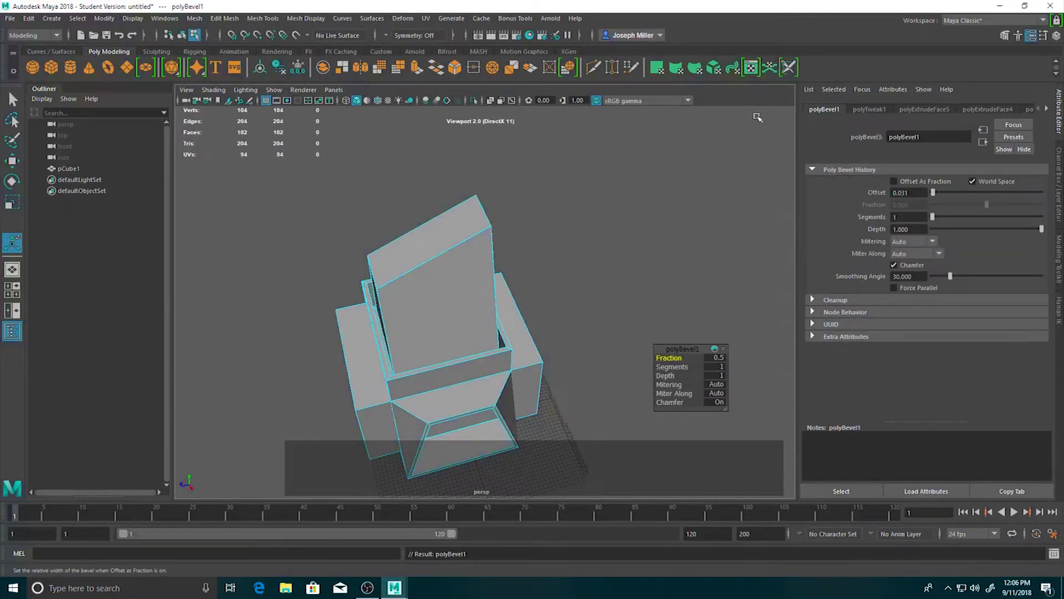
pyautogui.click(920, 110)
pyautogui.click(870, 109)
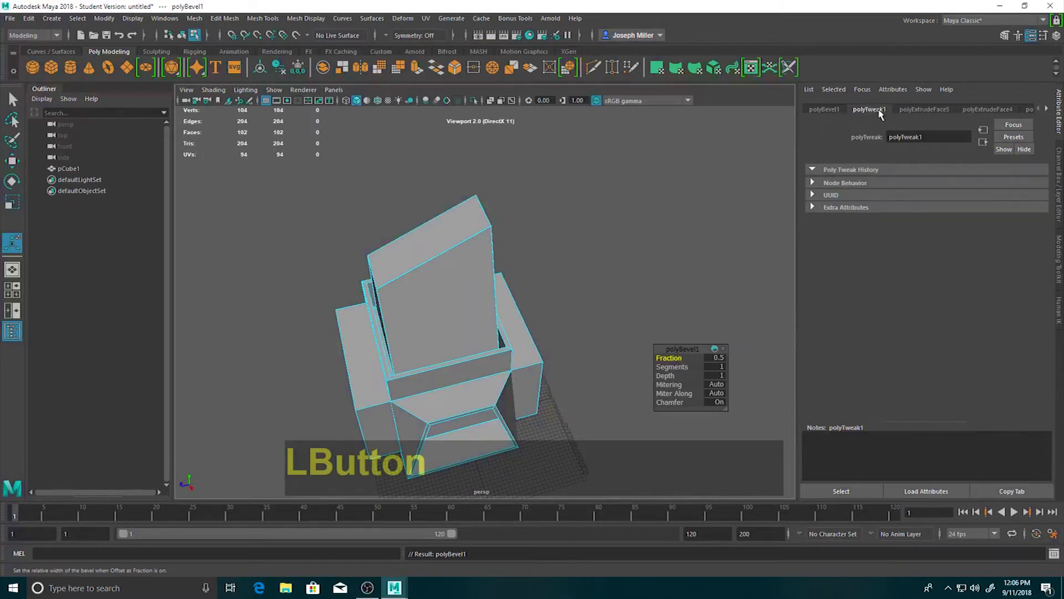
pyautogui.click(822, 109)
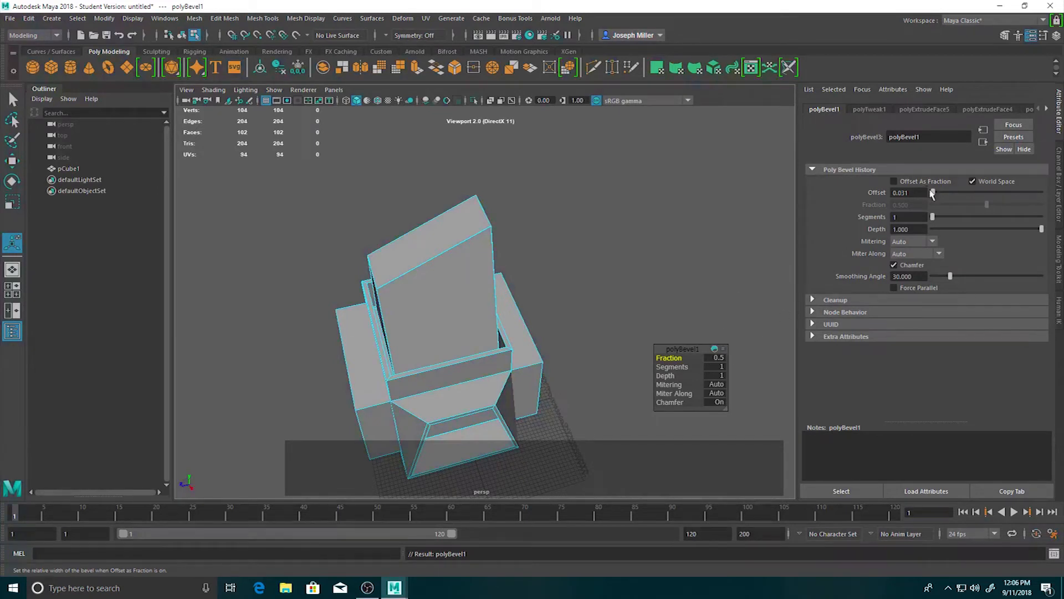
pyautogui.moveTo(934, 193); pyautogui.dragTo(981, 193)
pyautogui.keyDown('alt'); pyautogui.moveTo(340, 278); pyautogui.dragTo(482, 277); pyautogui.keyUp('alt')
pyautogui.keyDown('alt'); pyautogui.moveTo(581, 239); pyautogui.dragTo(526, 276, button='middle'); pyautogui.keyUp('alt')
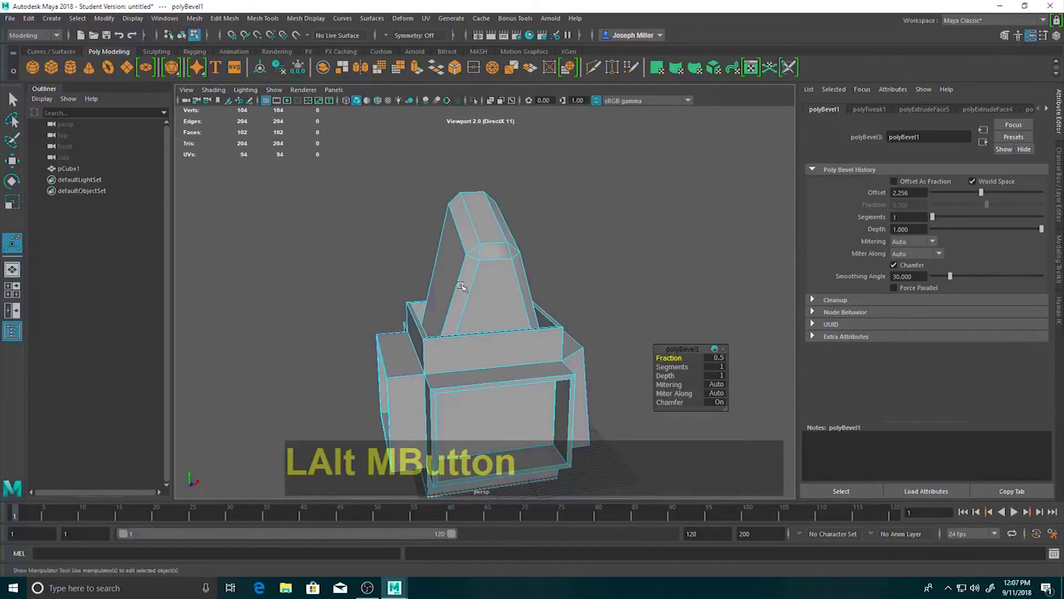
pyautogui.keyDown('alt'); pyautogui.moveTo(466, 283); pyautogui.dragTo(497, 277); pyautogui.keyUp('alt')
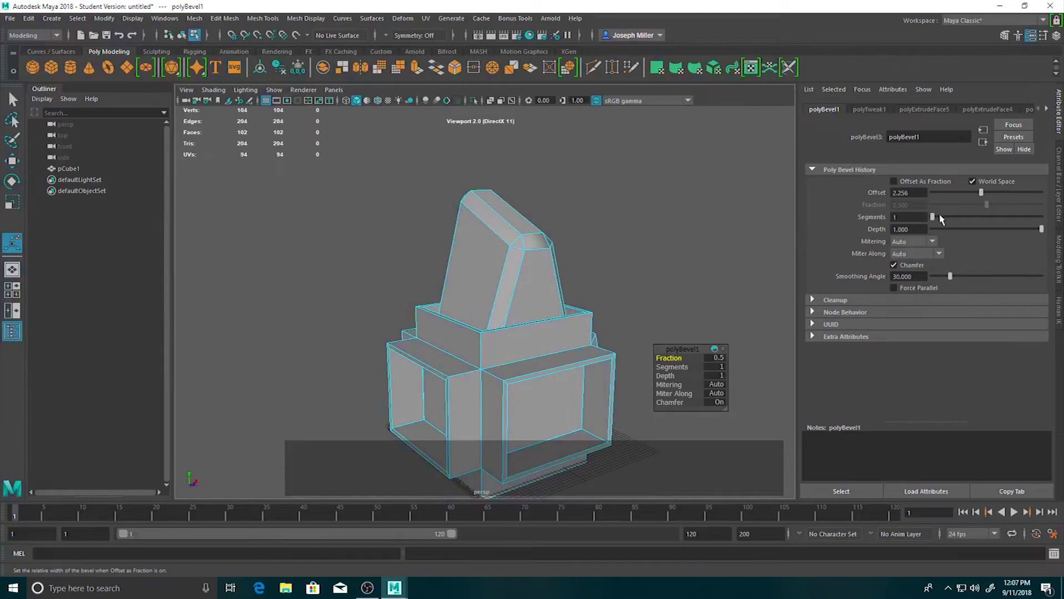
# Set the bevel's Offset to 0.897 and Segments to 5, and return to object mode with nothing selected.
pyautogui.moveTo(983, 196); pyautogui.dragTo(947, 200)
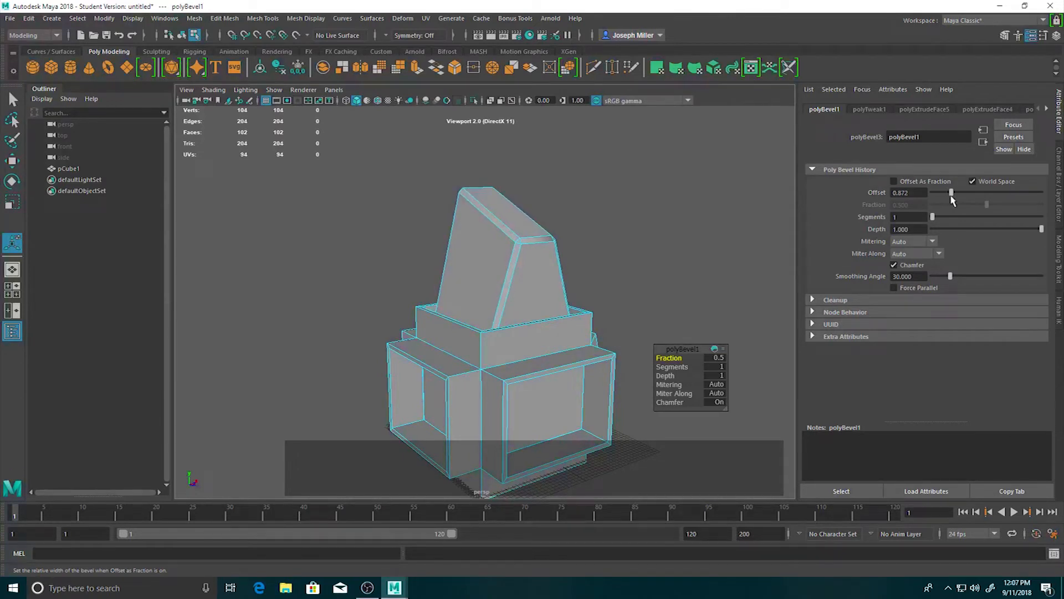
pyautogui.moveTo(933, 220); pyautogui.dragTo(972, 221)
pyautogui.keyDown('alt'); pyautogui.moveTo(643, 256); pyautogui.dragTo(577, 292); pyautogui.keyUp('alt')
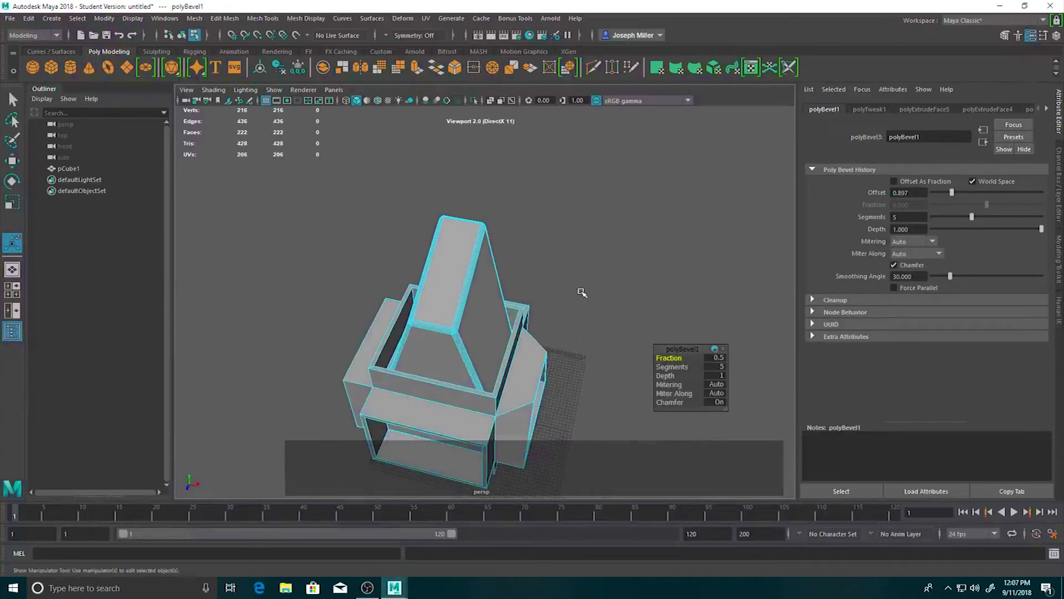
pyautogui.click(555, 245)
pyautogui.moveTo(507, 230); pyautogui.dragTo(553, 214, button='right')
pyautogui.click(618, 245)
# Examine the tower's rounded edges up close from several angles.
pyautogui.keyDown('alt'); pyautogui.moveTo(612, 332); pyautogui.dragTo(592, 315); pyautogui.keyUp('alt')
pyautogui.scroll(5, 366, 293)
pyautogui.keyDown('alt'); pyautogui.moveTo(388, 294); pyautogui.dragTo(537, 335, button='middle'); pyautogui.keyUp('alt')
pyautogui.scroll(-3, 543, 311)
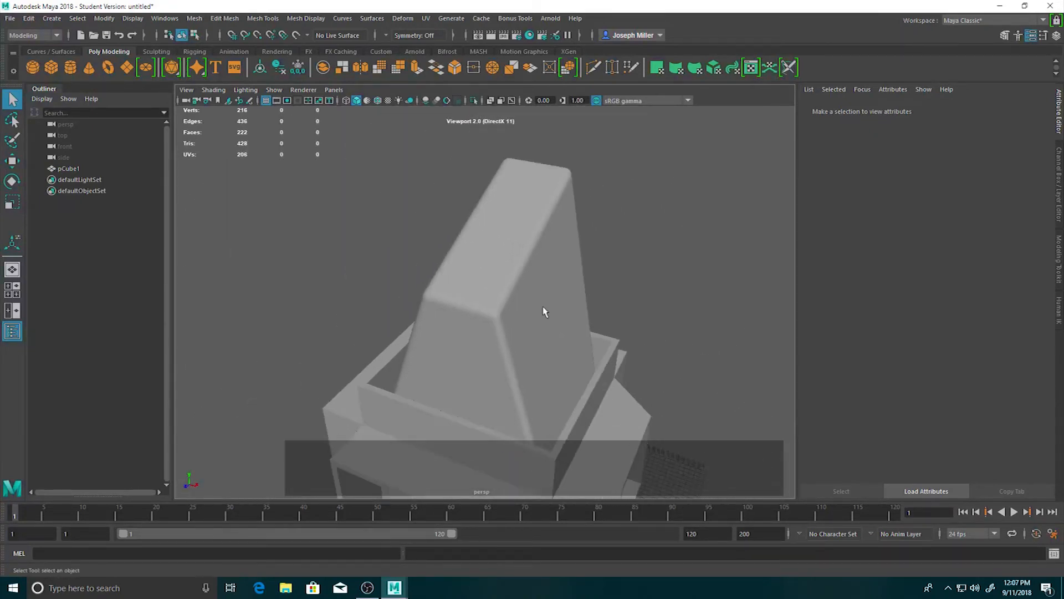
pyautogui.keyDown('alt'); pyautogui.moveTo(515, 302); pyautogui.dragTo(544, 277); pyautogui.keyUp('alt')
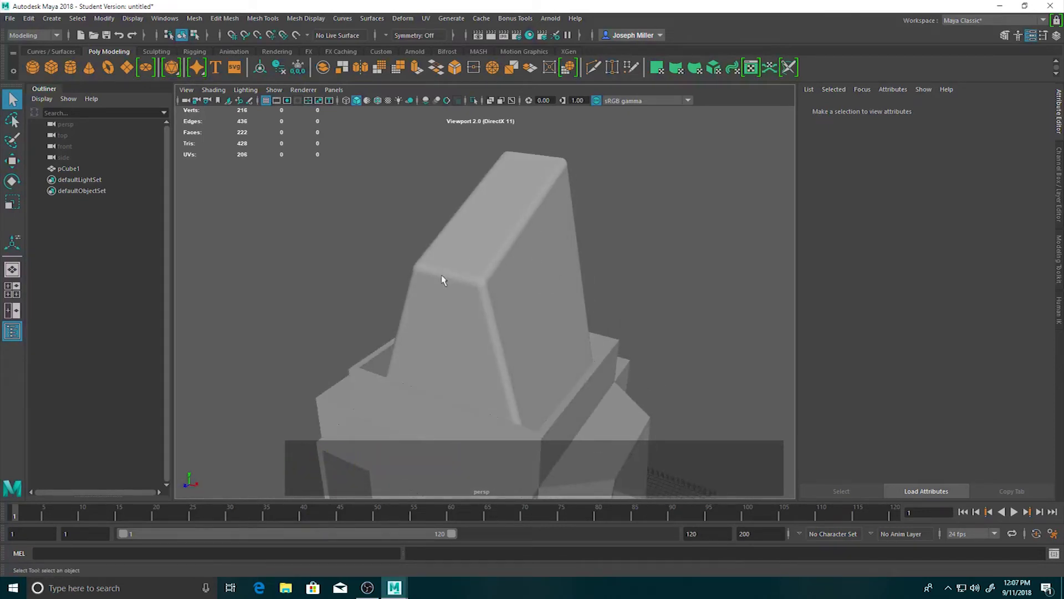
pyautogui.keyDown('alt'); pyautogui.moveTo(589, 356); pyautogui.dragTo(507, 355, button='middle'); pyautogui.keyUp('alt')
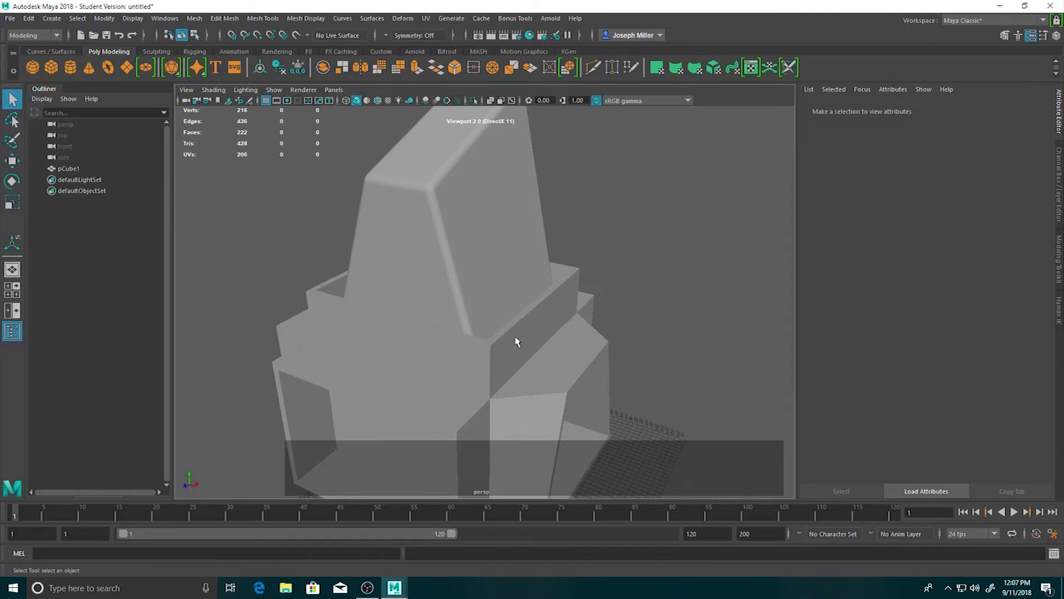
pyautogui.keyDown('alt'); pyautogui.moveTo(512, 340); pyautogui.dragTo(523, 297); pyautogui.keyUp('alt')
pyautogui.keyDown('alt'); pyautogui.moveTo(523, 297); pyautogui.dragTo(541, 356, button='middle'); pyautogui.keyUp('alt')
# Select the model, reduce the tower bevel's Offset to 0.179, and deselect the model.
pyautogui.click(487, 285)
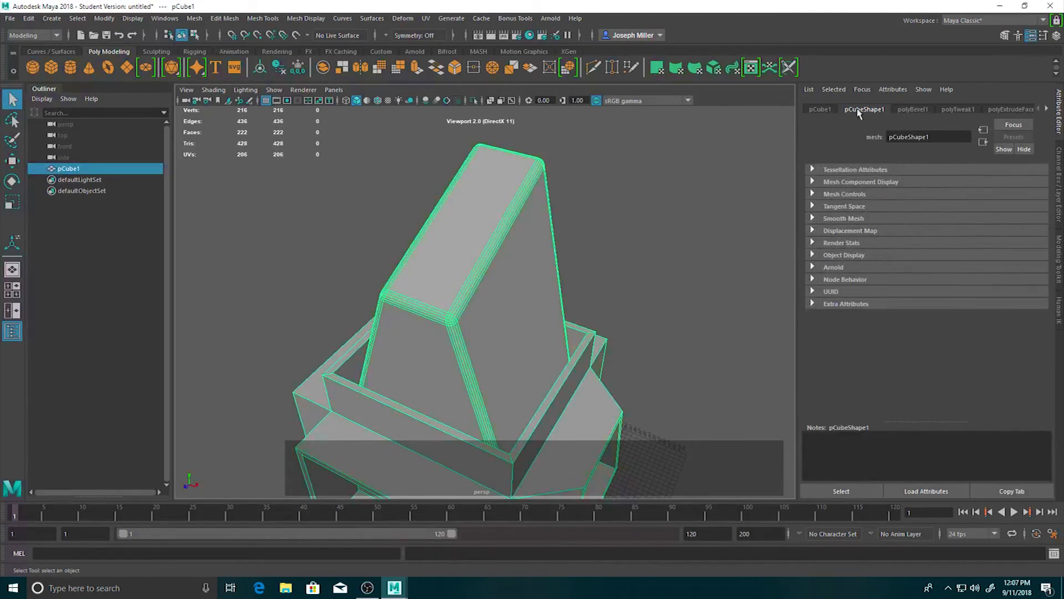
pyautogui.click(899, 110)
pyautogui.moveTo(952, 193); pyautogui.dragTo(939, 197)
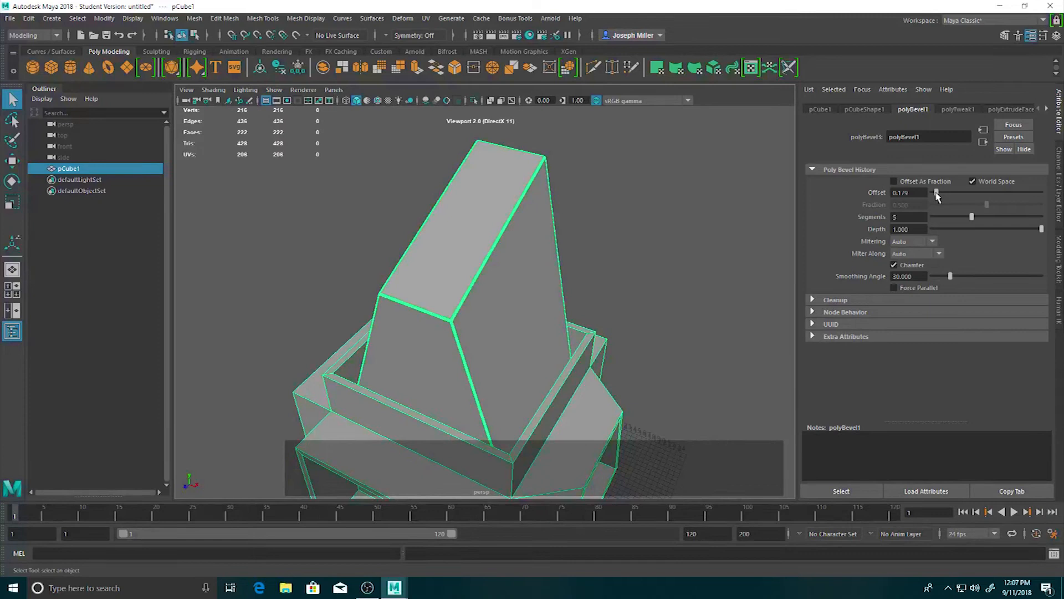
pyautogui.click(699, 239)
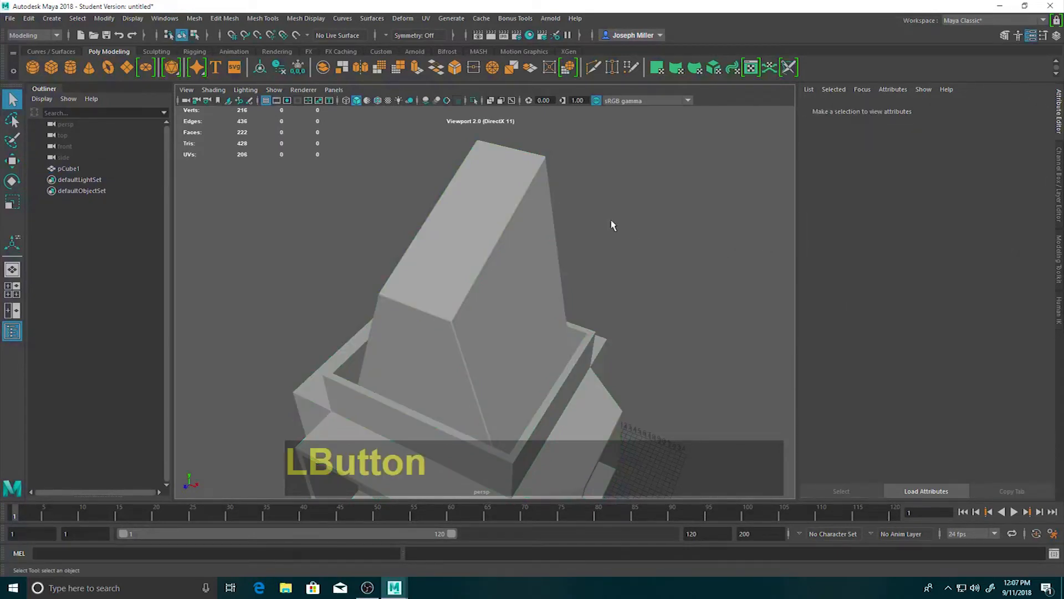
# Examine the tower's tighter bevel up close and from a distance, and reselect the whole model.
pyautogui.moveTo(612, 221); pyautogui.dragTo(628, 191, button='right')
pyautogui.click(491, 298)
pyautogui.moveTo(492, 298); pyautogui.dragTo(530, 257, button='right')
pyautogui.click(681, 261)
pyautogui.keyDown('alt'); pyautogui.moveTo(596, 339); pyautogui.dragTo(488, 323); pyautogui.keyUp('alt')
pyautogui.scroll(-7, 476, 310)
pyautogui.keyDown('alt'); pyautogui.moveTo(575, 323); pyautogui.dragTo(542, 333); pyautogui.keyUp('alt')
pyautogui.keyDown('alt'); pyautogui.moveTo(541, 333); pyautogui.dragTo(526, 302, button='middle'); pyautogui.keyUp('alt')
pyautogui.keyDown('alt'); pyautogui.moveTo(527, 302); pyautogui.dragTo(471, 295); pyautogui.keyUp('alt')
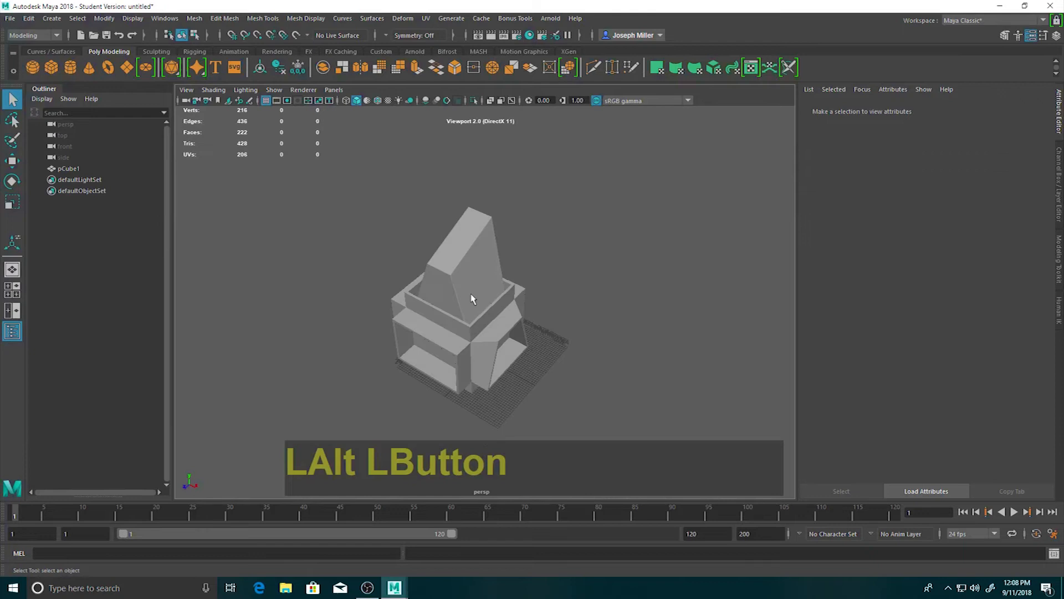
pyautogui.click(471, 297)
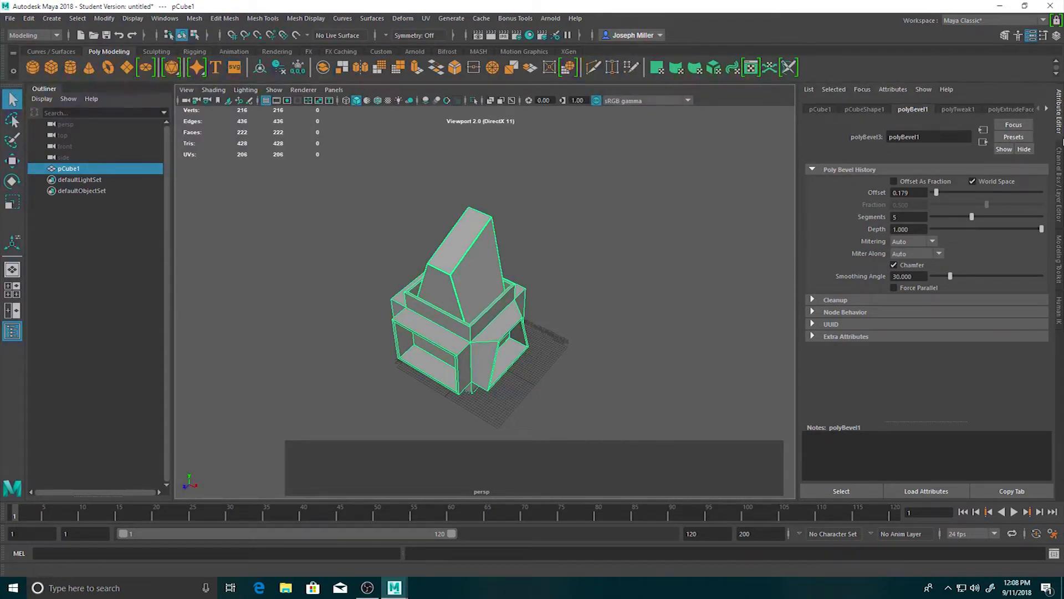
# Delete the whole tower model from the scene.
pyautogui.click(476, 298)
pyautogui.rightClick(427, 323)
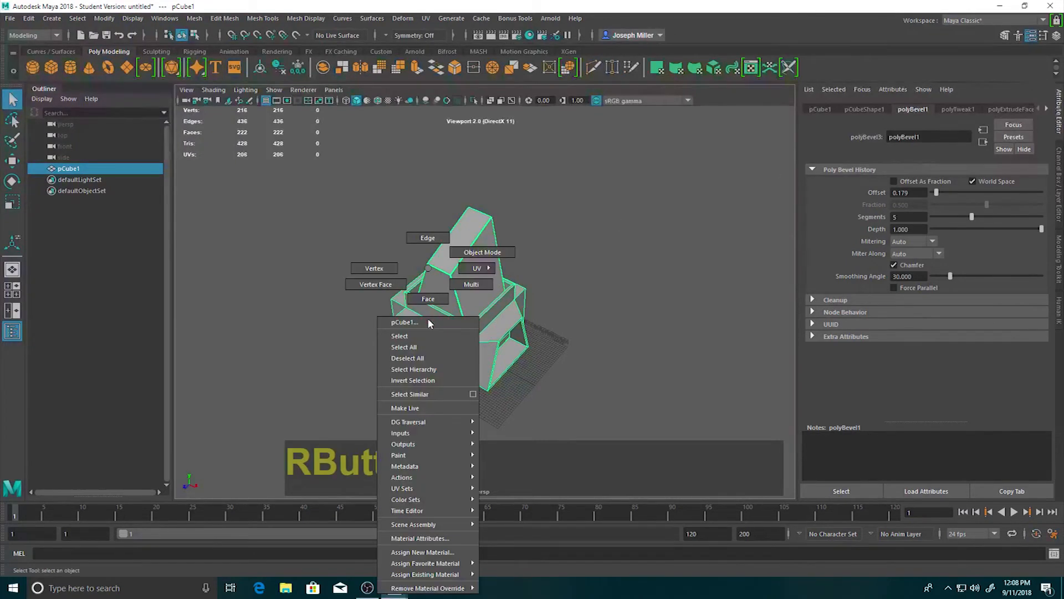
pyautogui.click(611, 290)
pyautogui.click(421, 304)
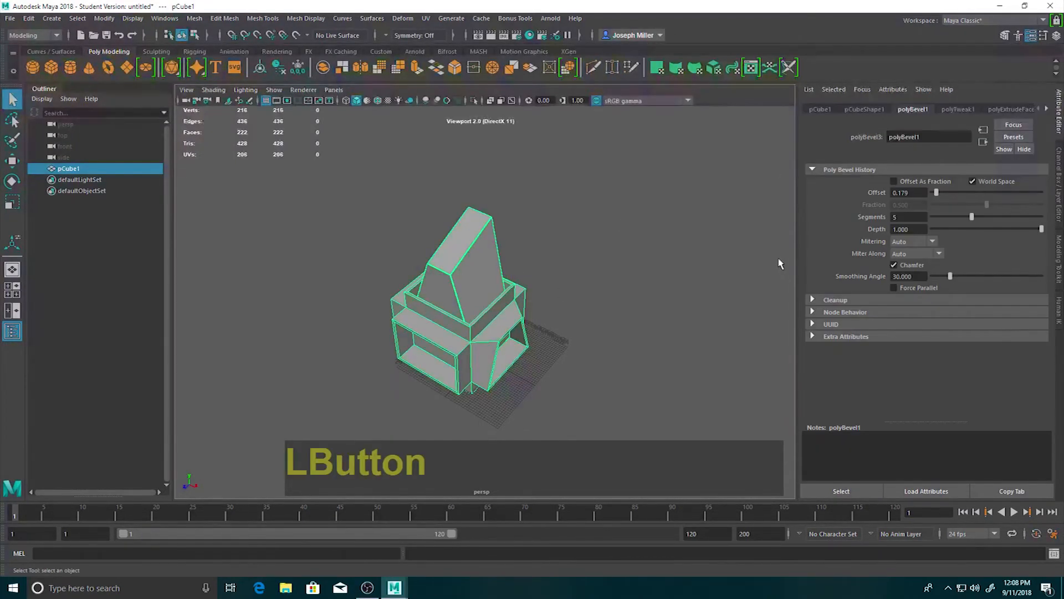
pyautogui.press('Delete')
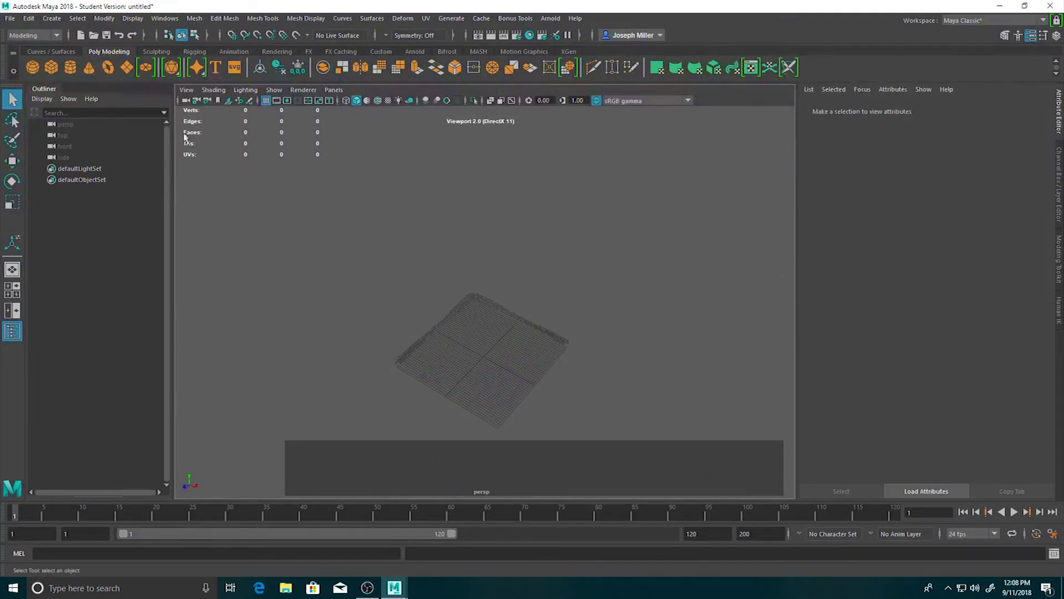
# Create a tall polygon cube on the grid, about 44 wide, 84.5 high and 44 deep.
pyautogui.click(51, 67)
pyautogui.moveTo(472, 306); pyautogui.dragTo(477, 425)
pyautogui.moveTo(506, 429); pyautogui.dragTo(482, 177)
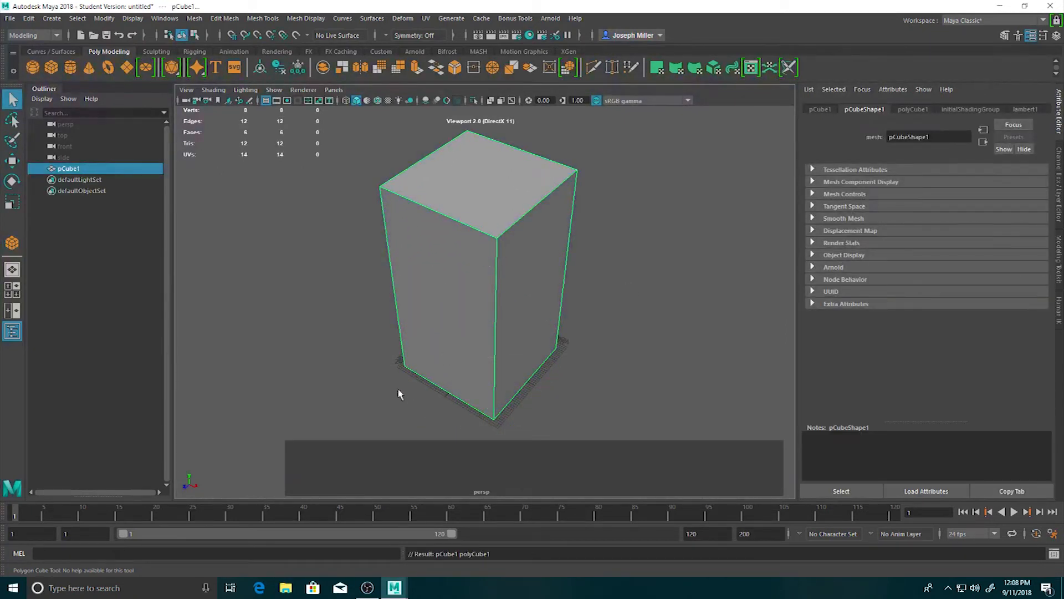
pyautogui.keyDown('alt'); pyautogui.moveTo(420, 435); pyautogui.dragTo(423, 385); pyautogui.keyUp('alt')
pyautogui.keyDown('alt'); pyautogui.moveTo(464, 328); pyautogui.dragTo(488, 275); pyautogui.keyUp('alt')
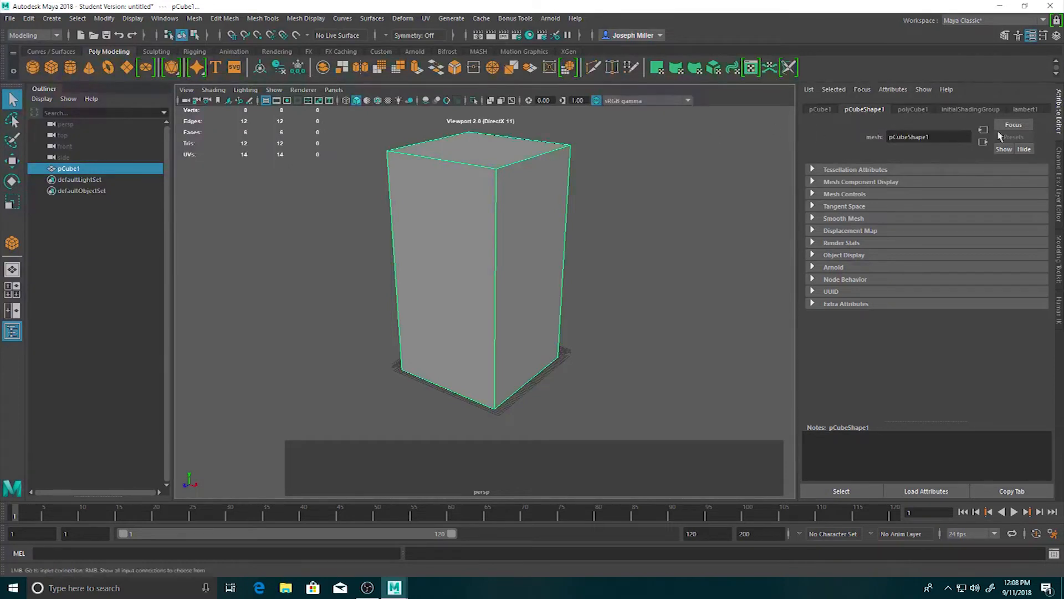
# Set the new cube's Width to 50 in its polyCube1 creation attributes.
pyautogui.click(1059, 129)
pyautogui.click(1059, 129)
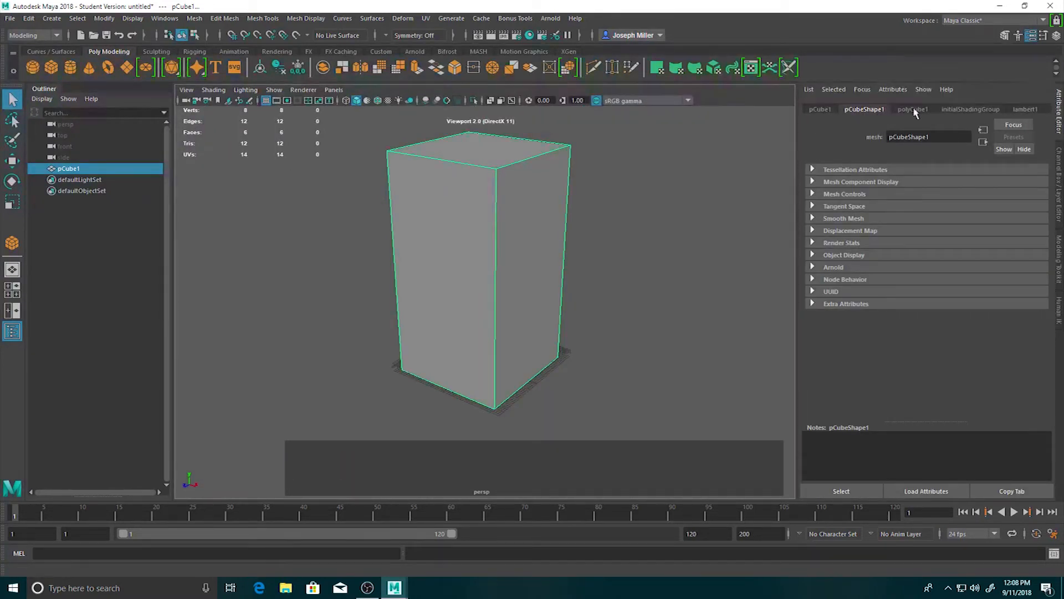
pyautogui.click(822, 111)
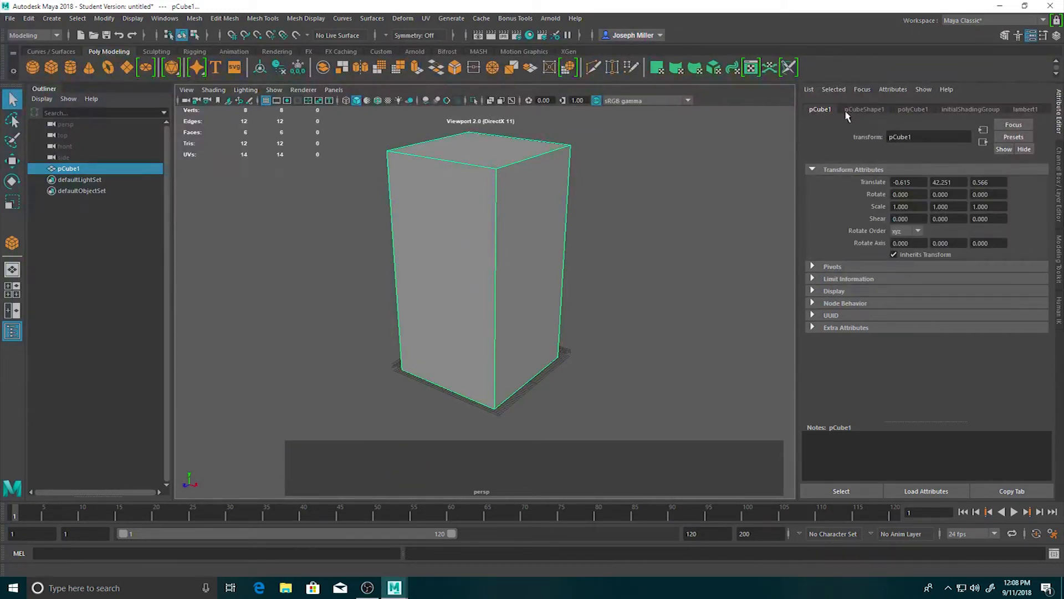
pyautogui.click(863, 111)
pyautogui.click(909, 112)
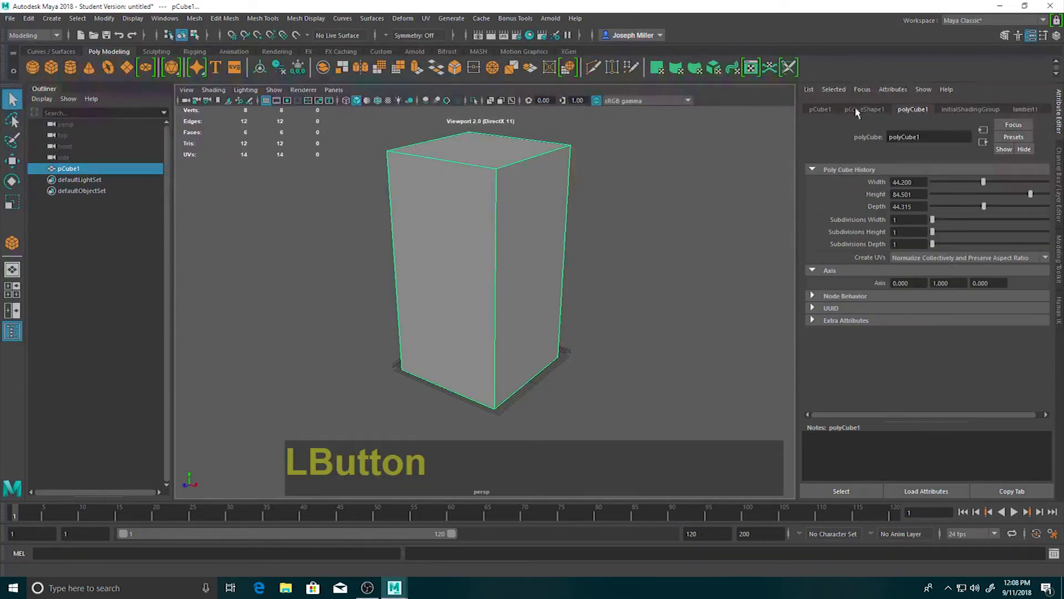
pyautogui.click(908, 182)
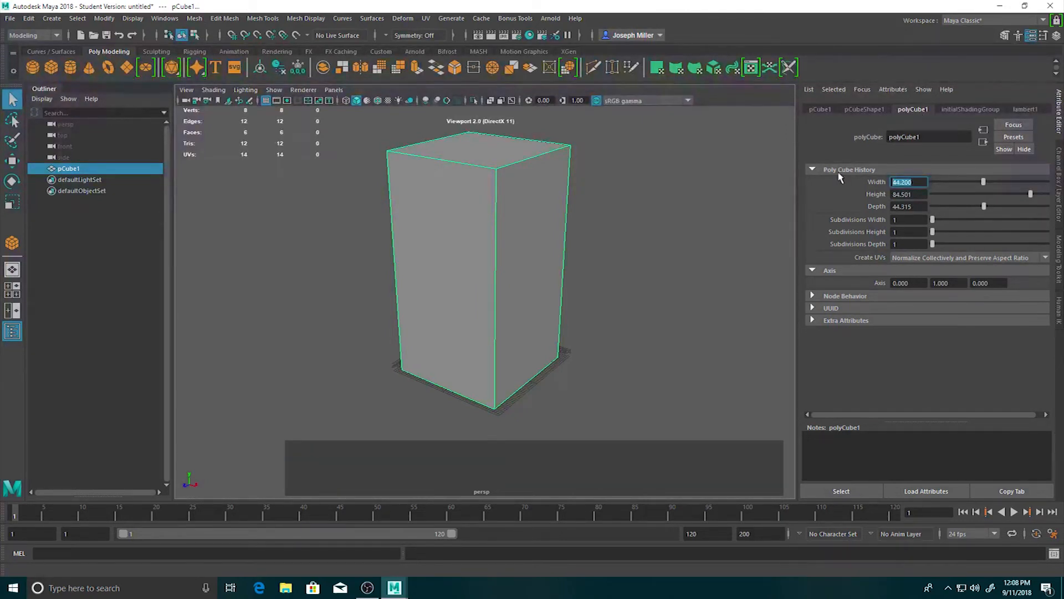
pyautogui.write('50')
pyautogui.press('Return')
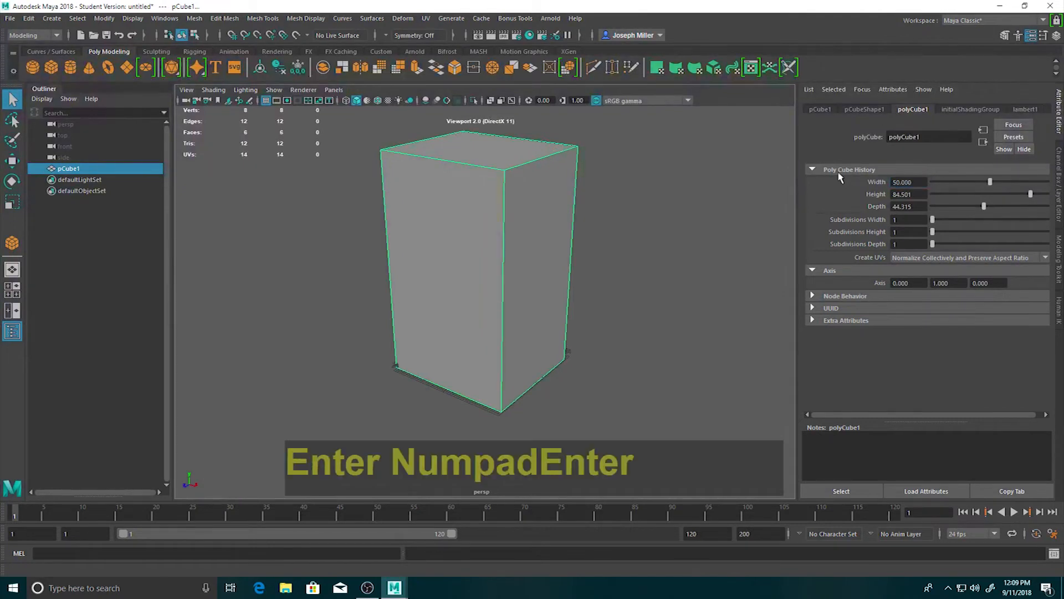
# Set the cube's Height and Depth to 50.
pyautogui.click(907, 195)
pyautogui.write('50')
pyautogui.press('Return')
pyautogui.click(907, 206)
pyautogui.write('50')
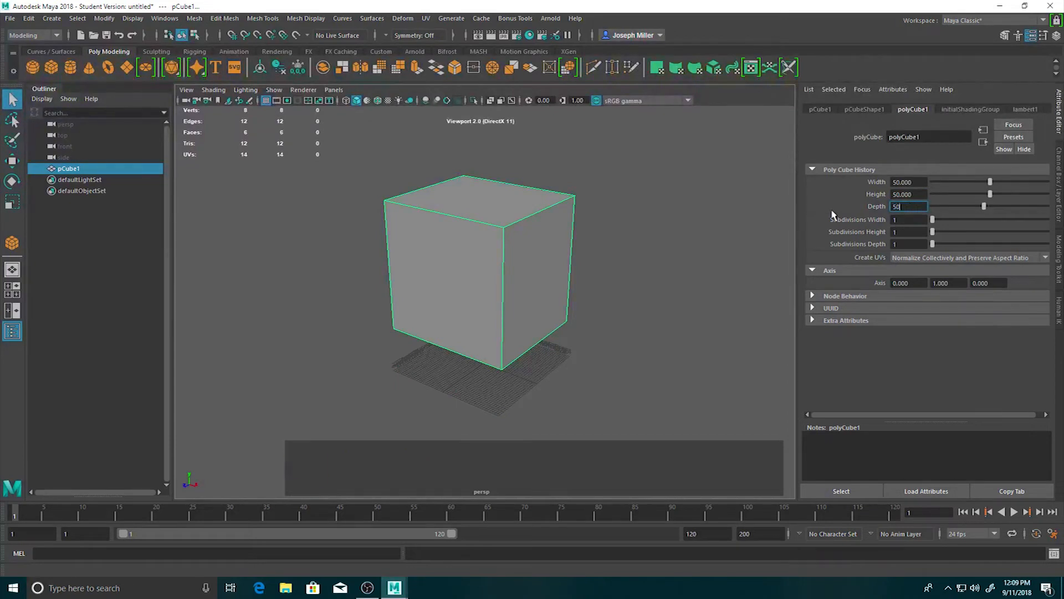
pyautogui.press('Return')
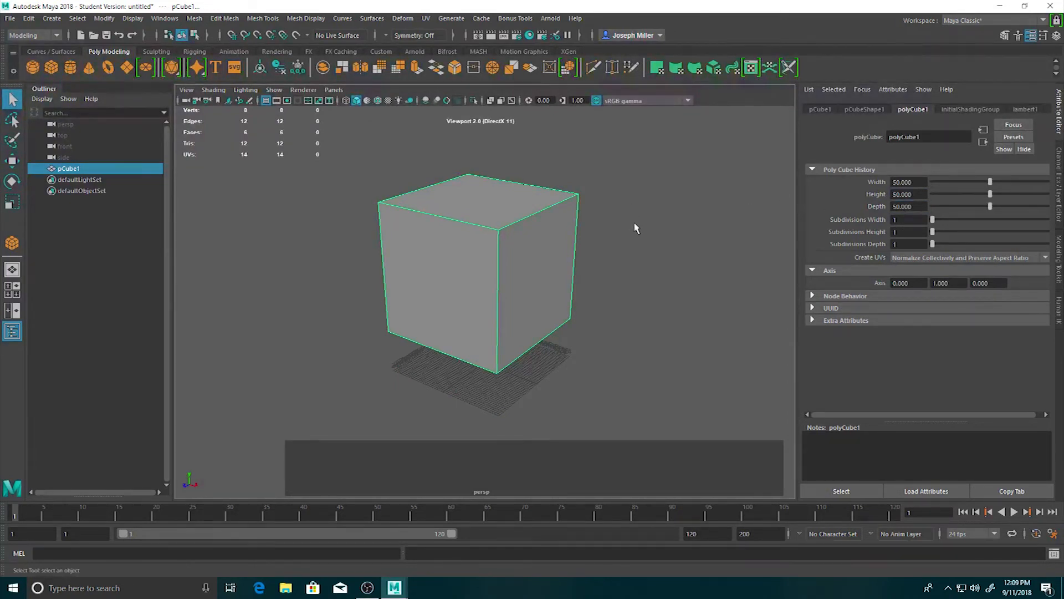
# Set the cube's Subdivisions Width, Height and Depth to 10 each.
pyautogui.keyDown('alt'); pyautogui.moveTo(637, 225); pyautogui.dragTo(684, 233); pyautogui.keyUp('alt')
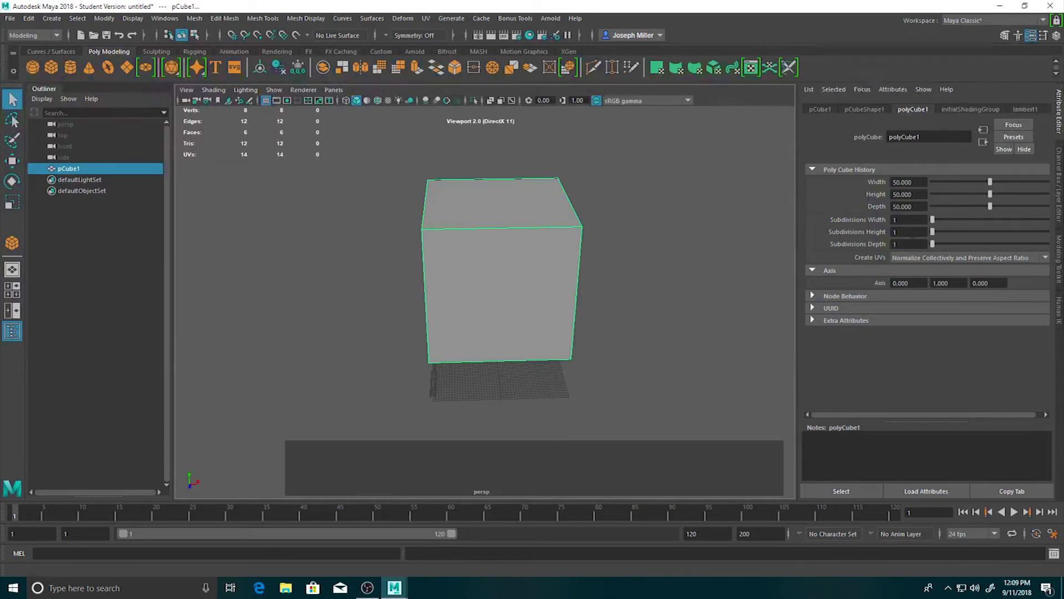
pyautogui.click(917, 220)
pyautogui.write('0')
pyautogui.press('KP_Enter')
pyautogui.click(919, 232)
pyautogui.write('0')
pyautogui.press('KP_Enter')
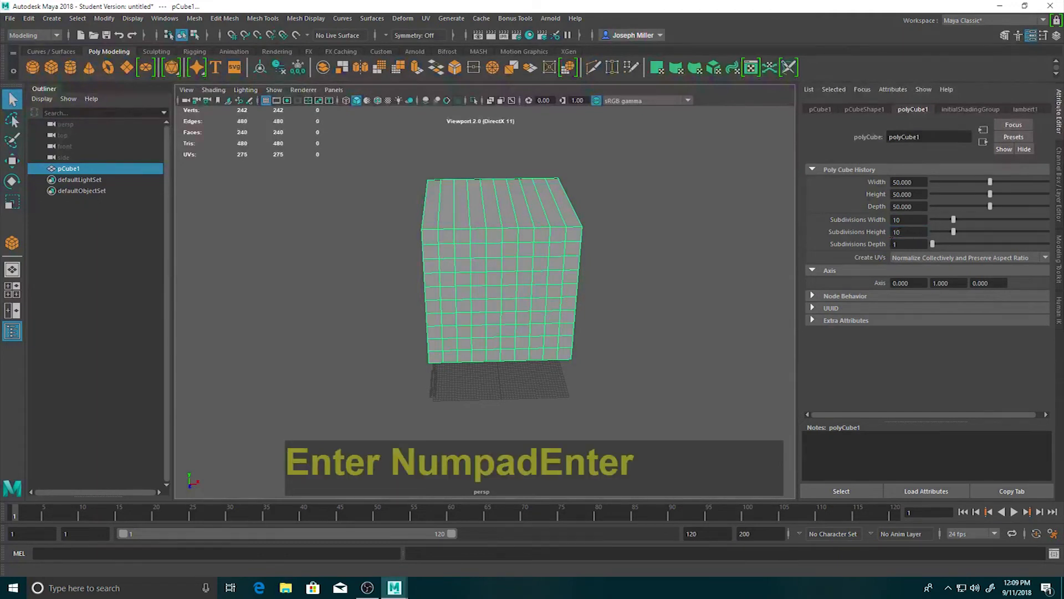
pyautogui.click(906, 245)
pyautogui.write('0')
pyautogui.press('Return')
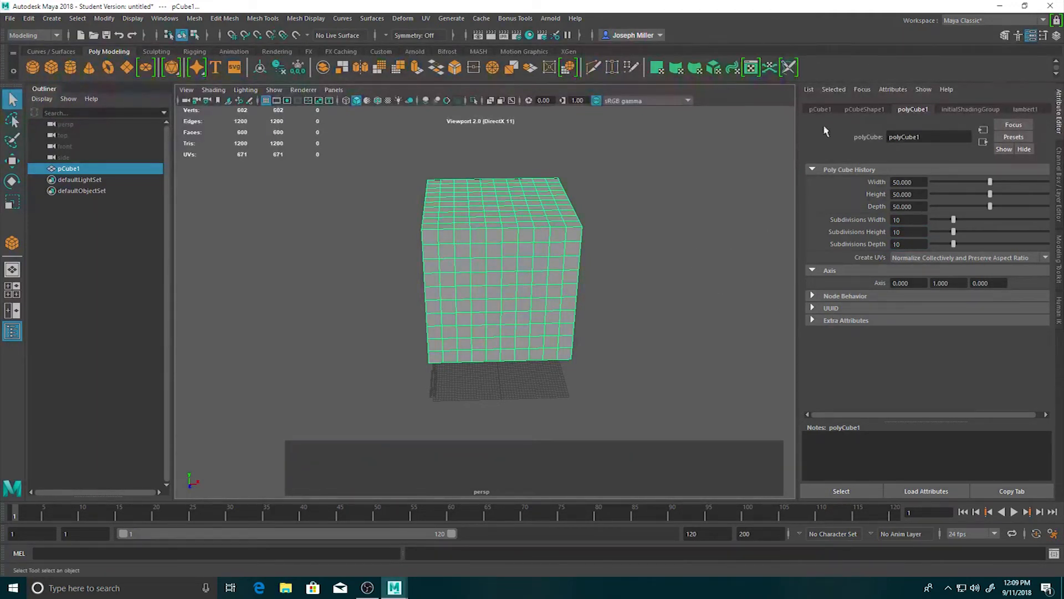
# Center the cube at the world origin by setting its Translate X, Y and Z to 0.
pyautogui.click(815, 111)
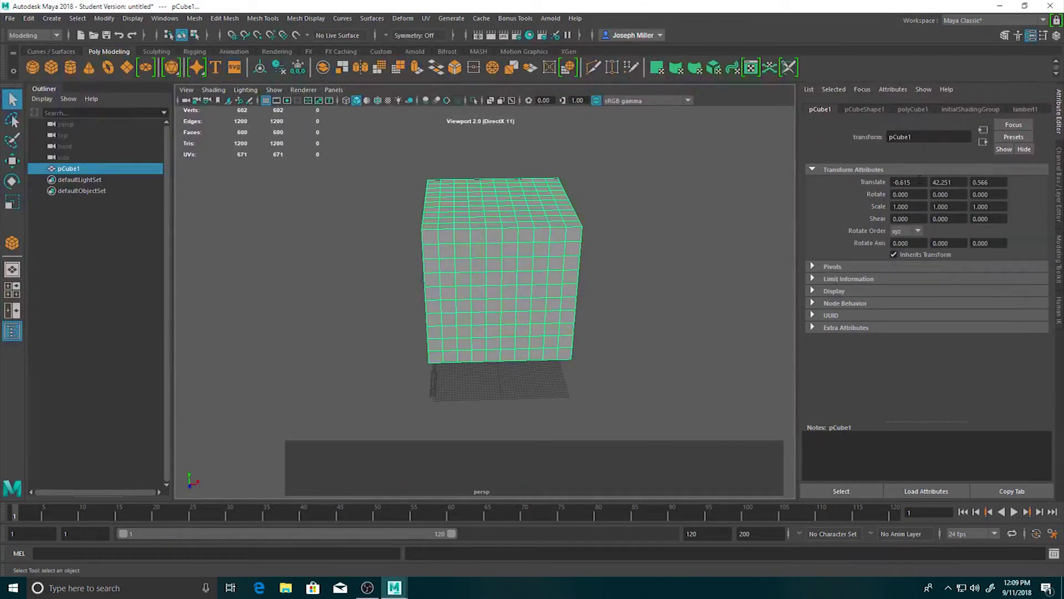
pyautogui.moveTo(921, 181); pyautogui.dragTo(823, 184)
pyautogui.write('0')
pyautogui.press('Return')
pyautogui.moveTo(949, 181); pyautogui.dragTo(853, 190)
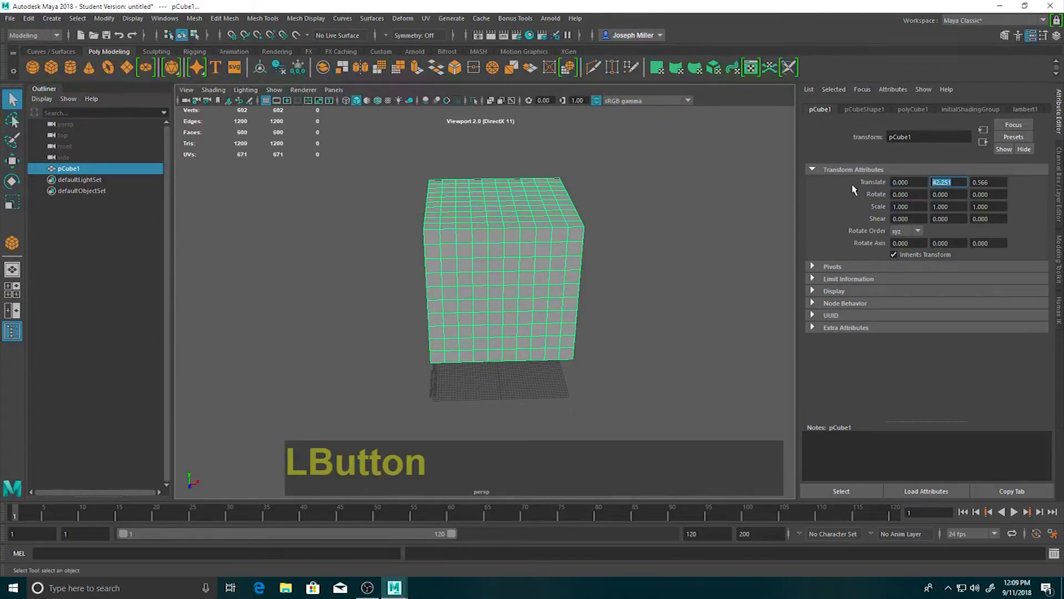
pyautogui.write('0')
pyautogui.press('Return')
pyautogui.click(988, 182)
pyautogui.write('000')
pyautogui.press('Return')
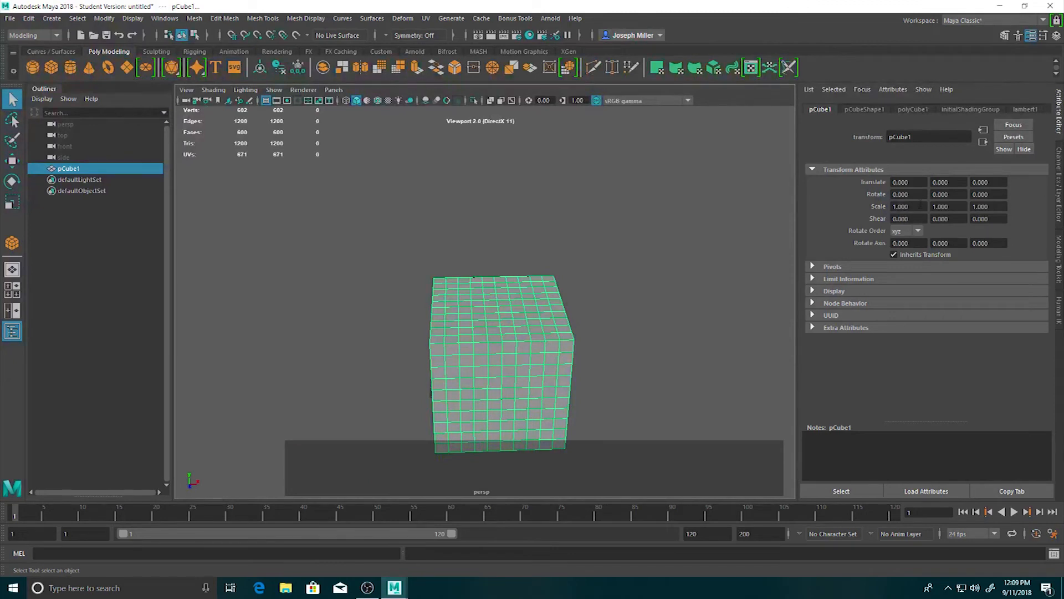
# Move the cube off the grid along the Z axis to a Translate Z of about 79.
pyautogui.scroll(-2, 574, 312)
pyautogui.scroll(1, 574, 303)
pyautogui.keyDown('alt'); pyautogui.moveTo(471, 309); pyautogui.dragTo(573, 328); pyautogui.keyUp('alt')
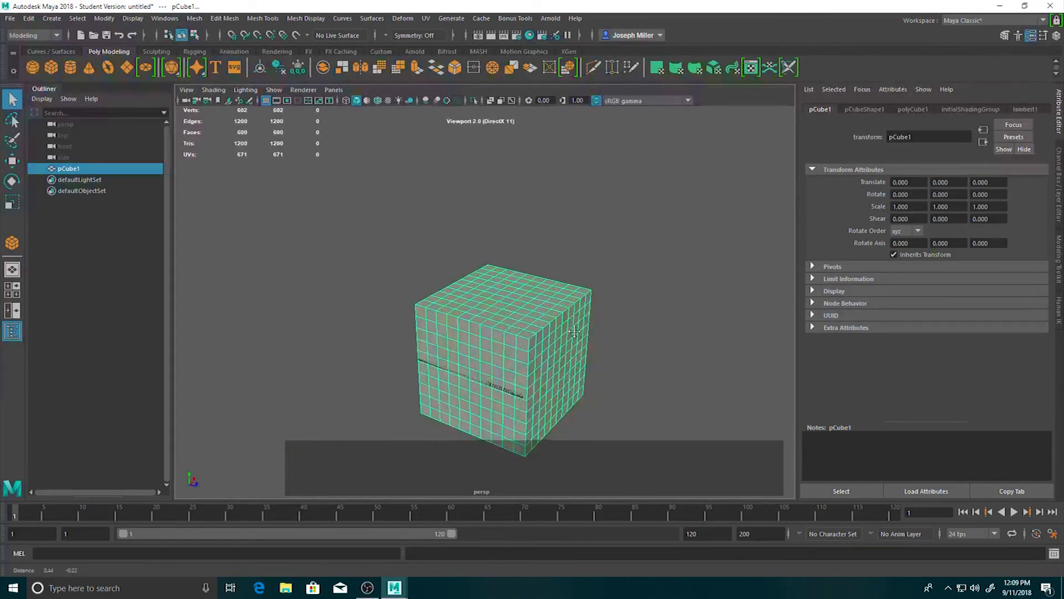
pyautogui.keyDown('alt'); pyautogui.moveTo(573, 328); pyautogui.dragTo(524, 247, button='middle'); pyautogui.keyUp('alt')
pyautogui.keyDown('alt'); pyautogui.moveTo(524, 247); pyautogui.dragTo(537, 271); pyautogui.keyUp('alt')
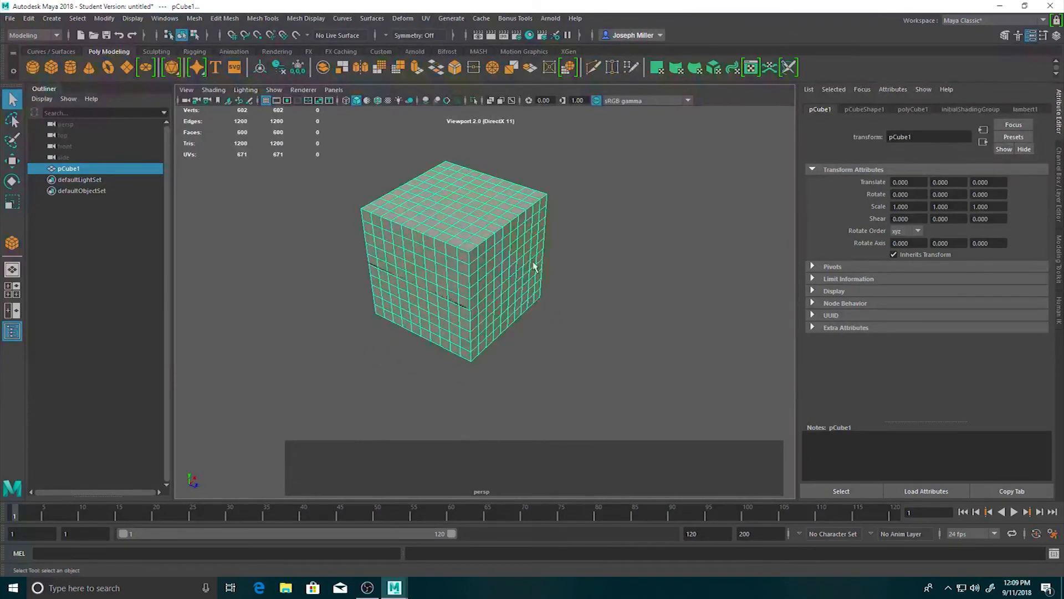
pyautogui.keyDown('alt'); pyautogui.moveTo(537, 271); pyautogui.dragTo(575, 296, button='middle'); pyautogui.keyUp('alt')
pyautogui.click(904, 183)
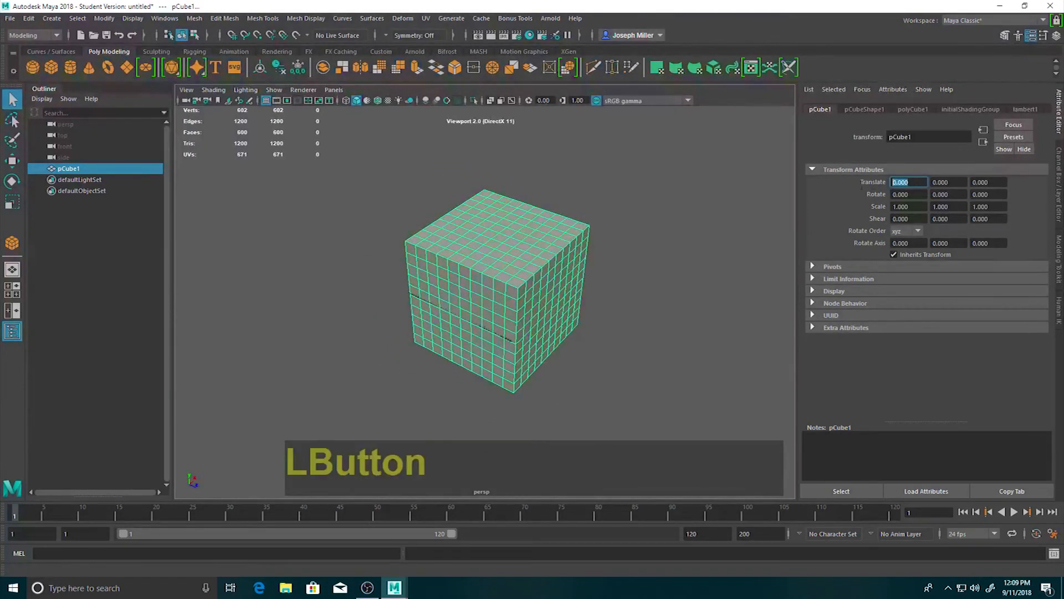
pyautogui.click(498, 257)
pyautogui.press('w')
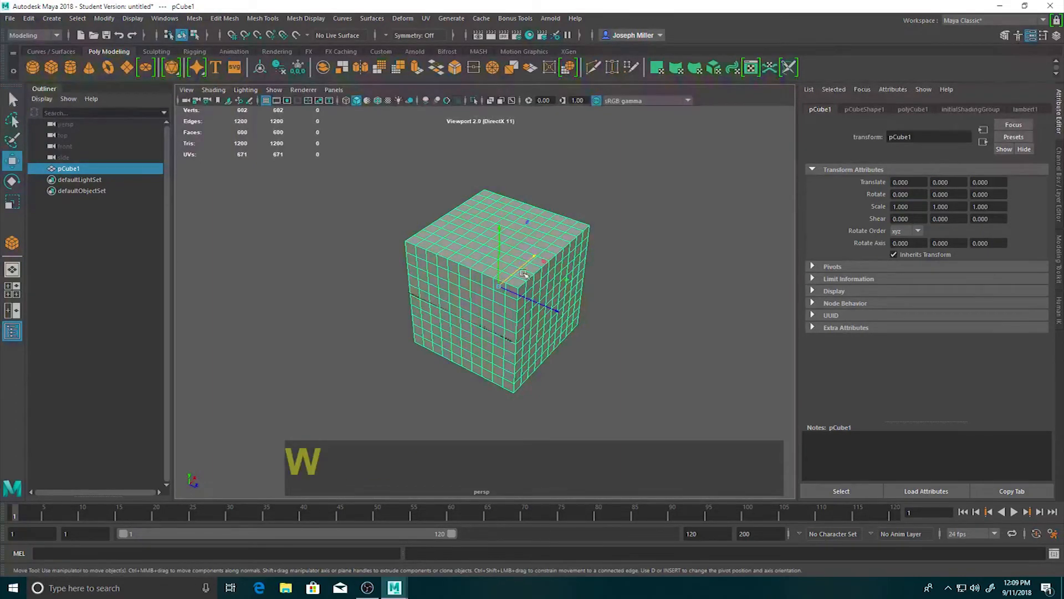
pyautogui.moveTo(534, 306); pyautogui.dragTo(446, 333)
pyautogui.hotkey('ctrl', 'z')
pyautogui.keyDown('alt'); pyautogui.moveTo(459, 290); pyautogui.dragTo(560, 309); pyautogui.keyUp('alt')
pyautogui.keyDown('alt'); pyautogui.moveTo(560, 309); pyautogui.dragTo(545, 260, button='middle'); pyautogui.keyUp('alt')
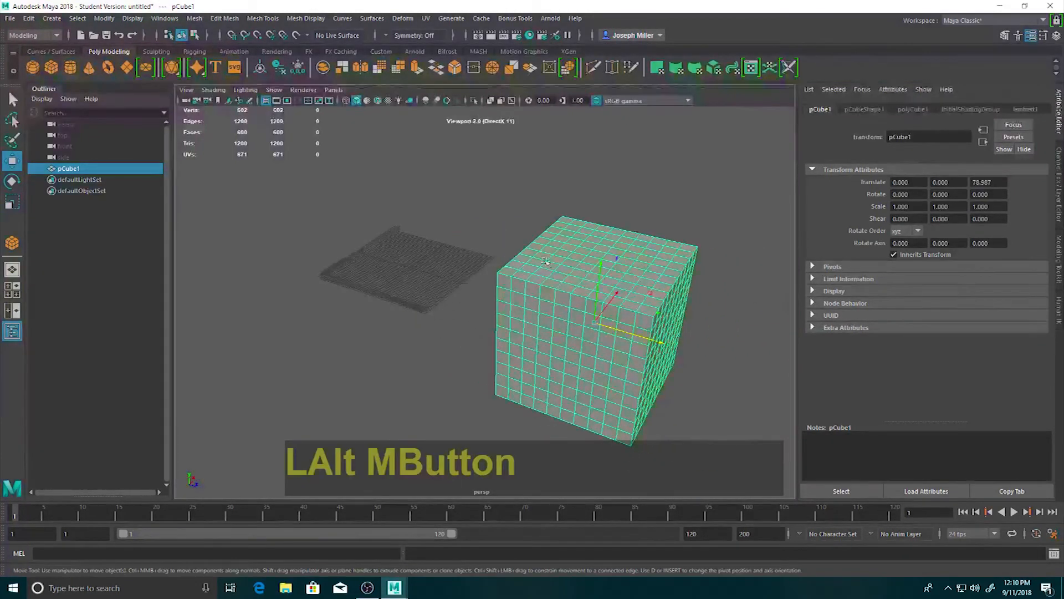
# Return the cube to the origin by setting its Translate Z to 0.
pyautogui.click(999, 182)
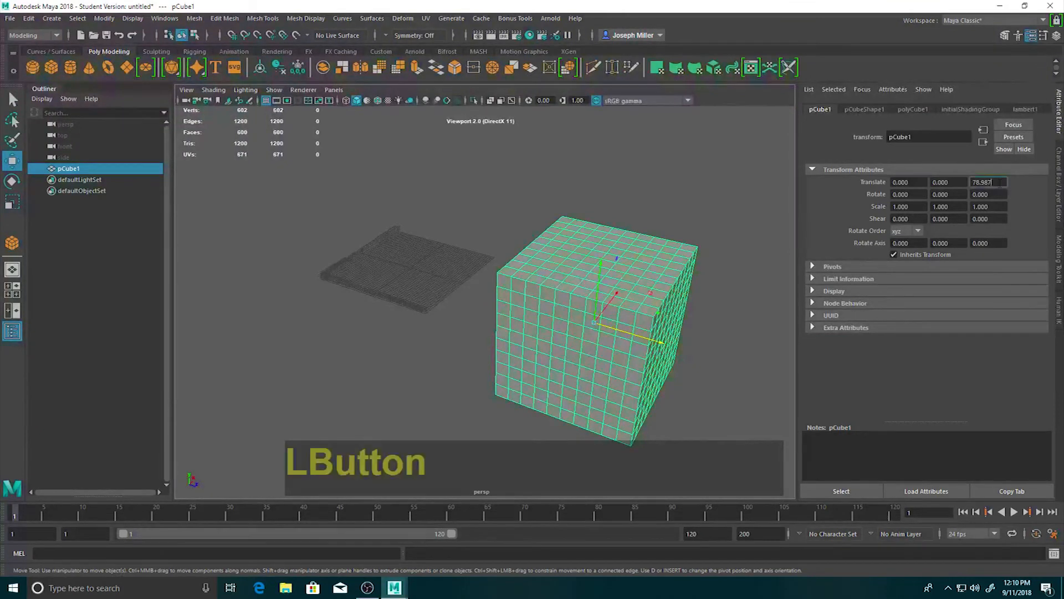
pyautogui.write('0')
pyautogui.press('Return')
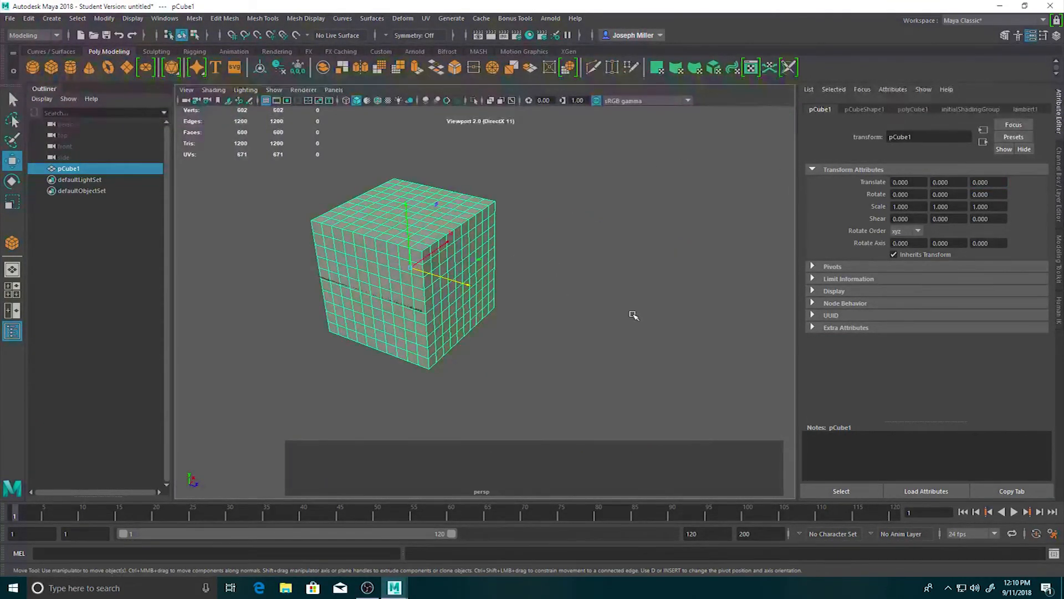
# Try an X Scale of 2 on the cube, and undo the scaling.
pyautogui.keyDown('alt'); pyautogui.moveTo(647, 286); pyautogui.dragTo(624, 301); pyautogui.keyUp('alt')
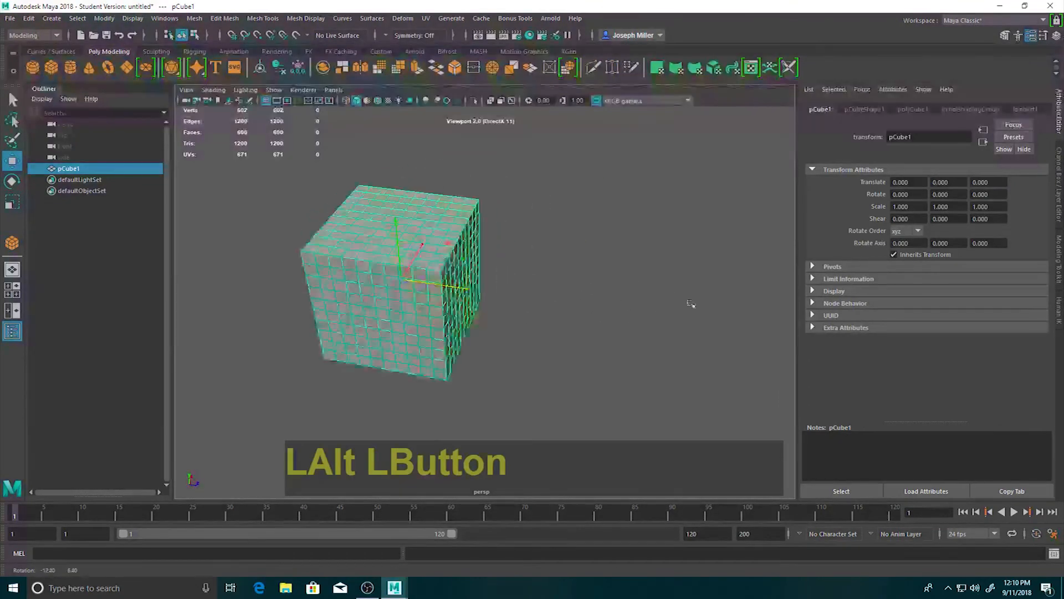
pyautogui.keyDown('alt'); pyautogui.moveTo(511, 314); pyautogui.dragTo(589, 319, button='middle'); pyautogui.keyUp('alt')
pyautogui.scroll(5, 589, 319)
pyautogui.keyDown('alt'); pyautogui.moveTo(713, 314); pyautogui.dragTo(667, 297, button='middle'); pyautogui.keyUp('alt')
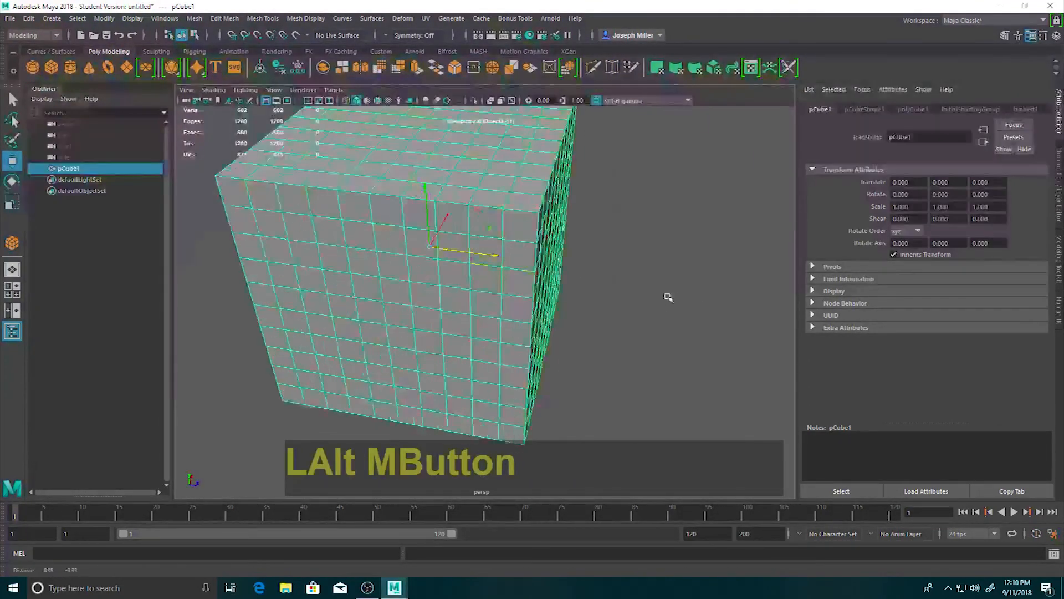
pyautogui.keyDown('alt'); pyautogui.moveTo(667, 298); pyautogui.dragTo(644, 281); pyautogui.keyUp('alt')
pyautogui.scroll(-3, 644, 281)
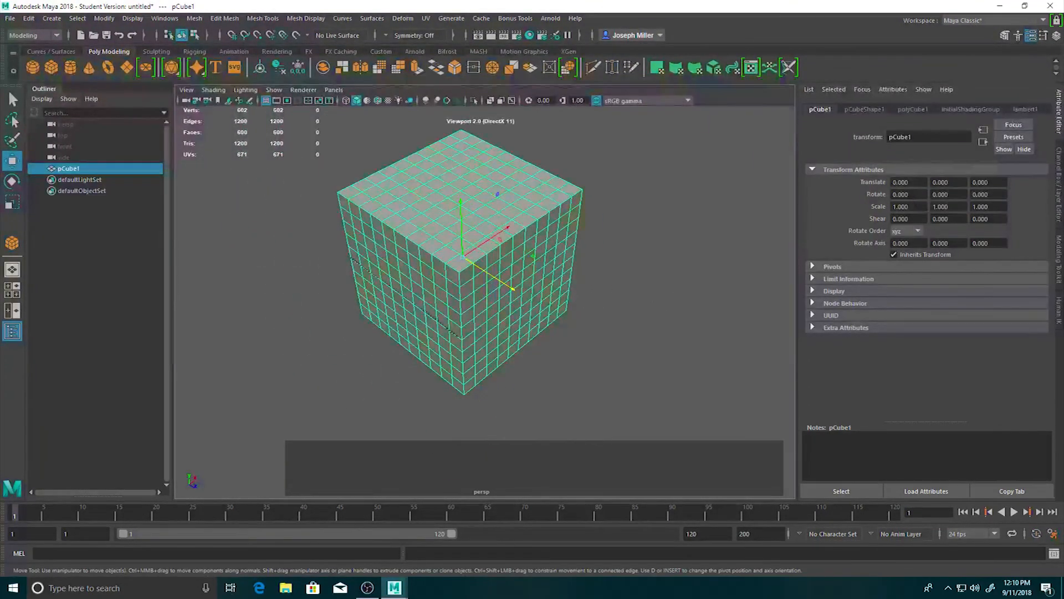
pyautogui.moveTo(922, 209); pyautogui.dragTo(837, 209)
pyautogui.write('2')
pyautogui.press('Return')
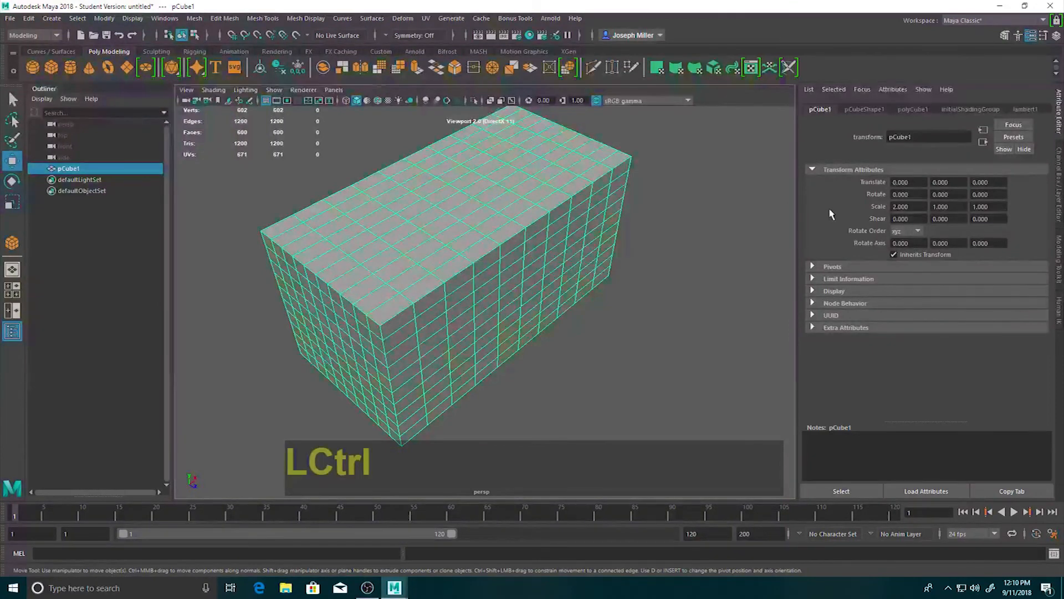
pyautogui.hotkey('ctrl', 'z')
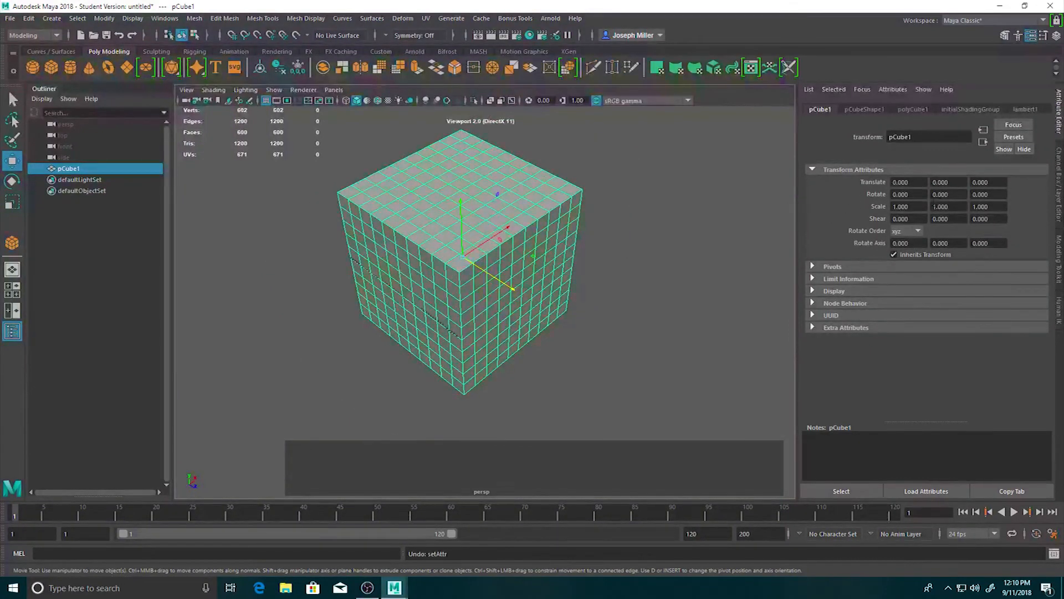
# Rotate the cube to 15 degrees about the Z axis through its transform attributes.
pyautogui.click(988, 194)
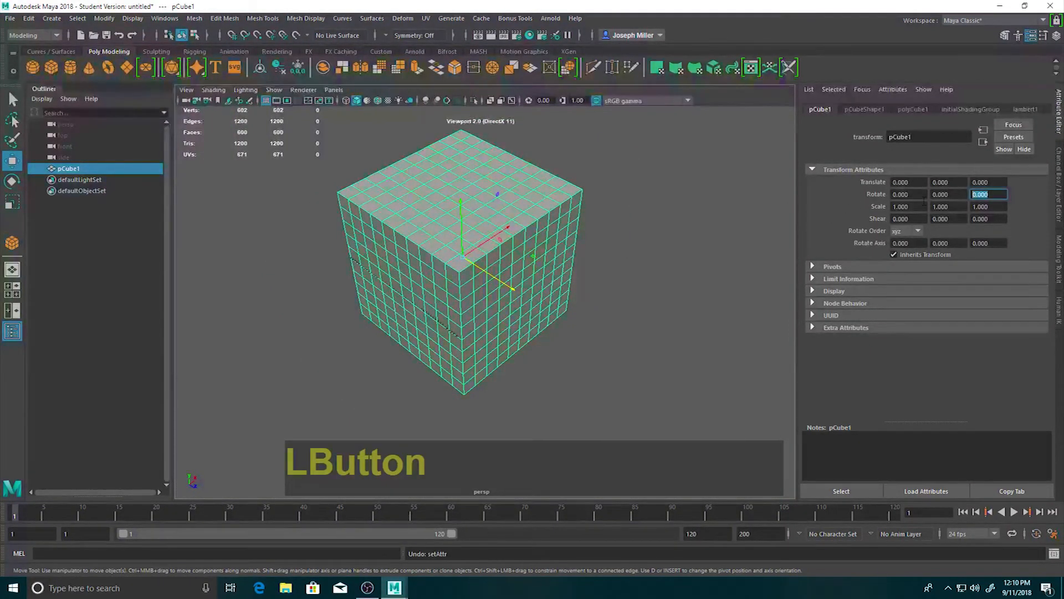
pyautogui.write('15')
pyautogui.press('Return')
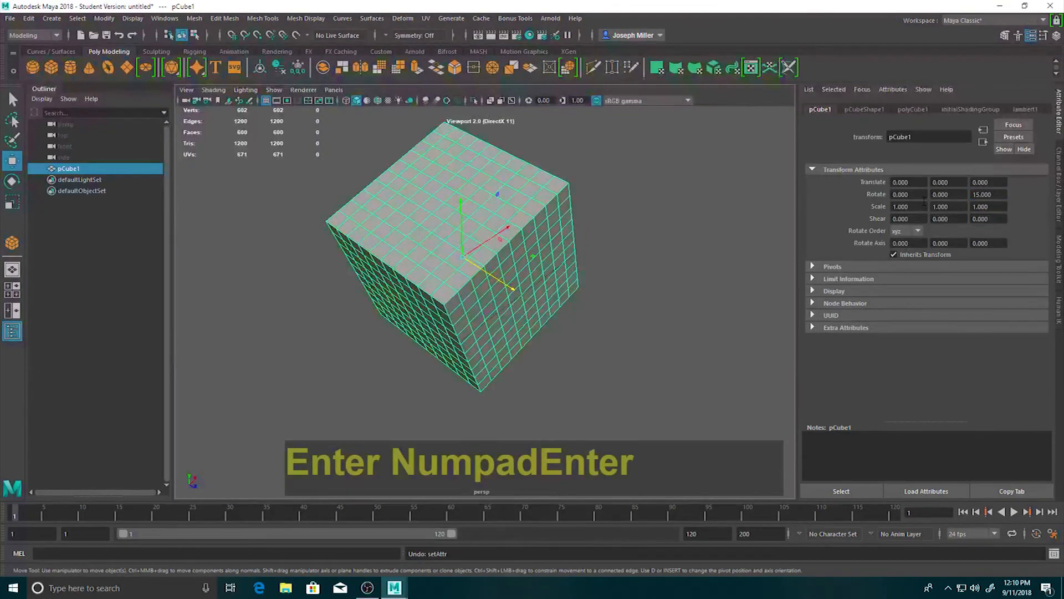
# Set the cube's Z rotation to 45 degrees.
pyautogui.click(988, 194)
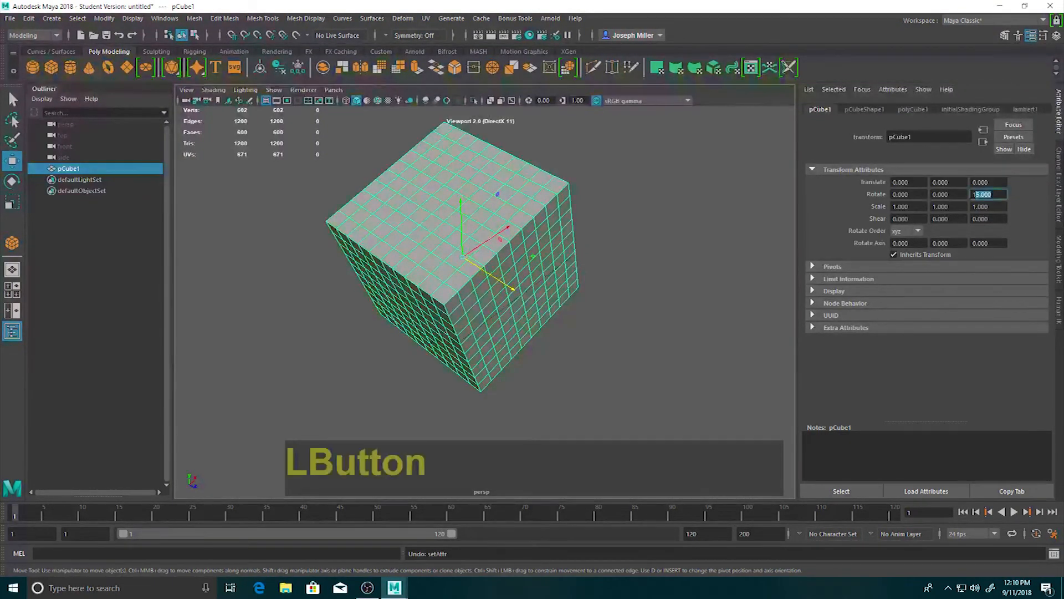
pyautogui.write('45')
pyautogui.press('Return')
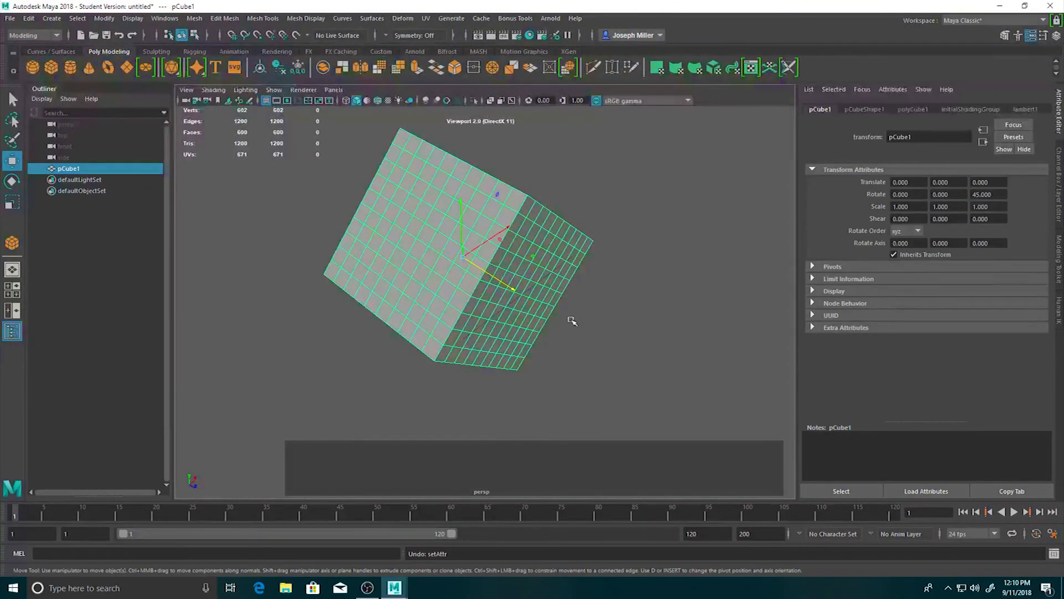
pyautogui.press('alt')
pyautogui.keyDown('alt'); pyautogui.moveTo(507, 344); pyautogui.dragTo(557, 329); pyautogui.keyUp('alt')
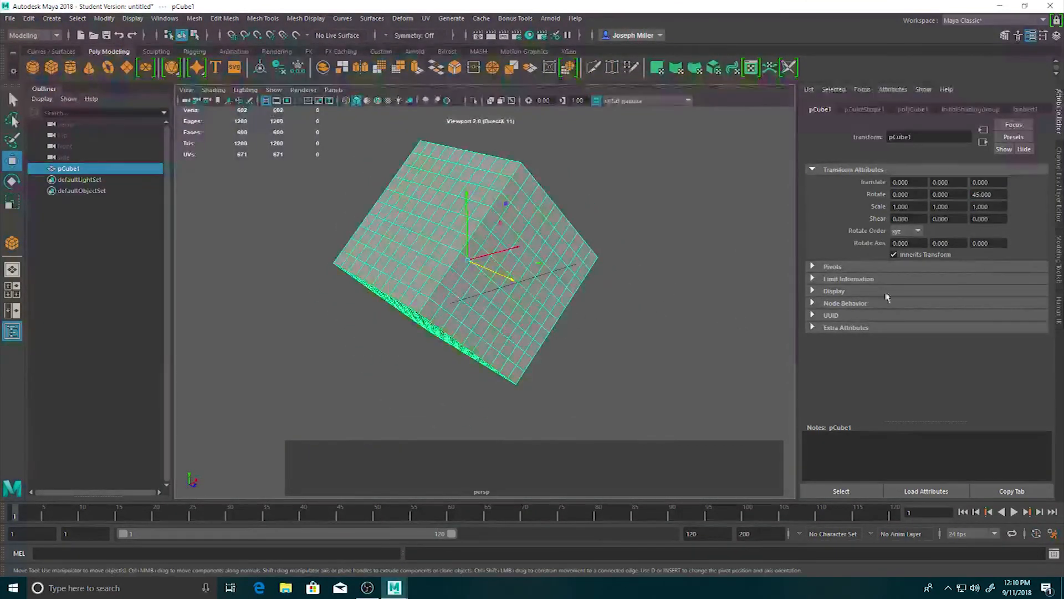
# Reset the cube's Z rotation to 0 and reselect the cube.
pyautogui.moveTo(1005, 194); pyautogui.dragTo(879, 201)
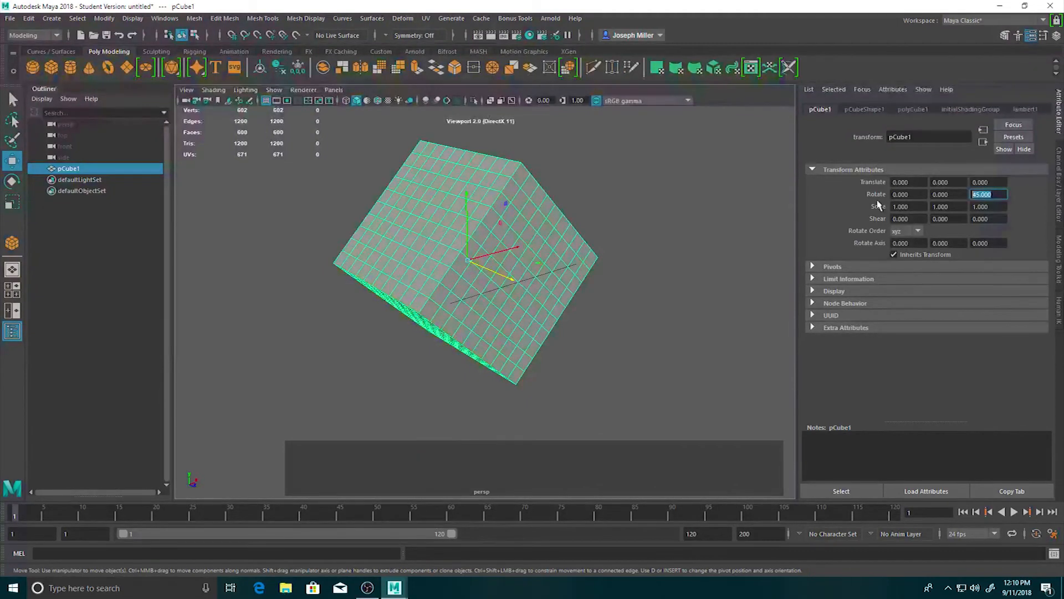
pyautogui.write('0')
pyautogui.press('Return')
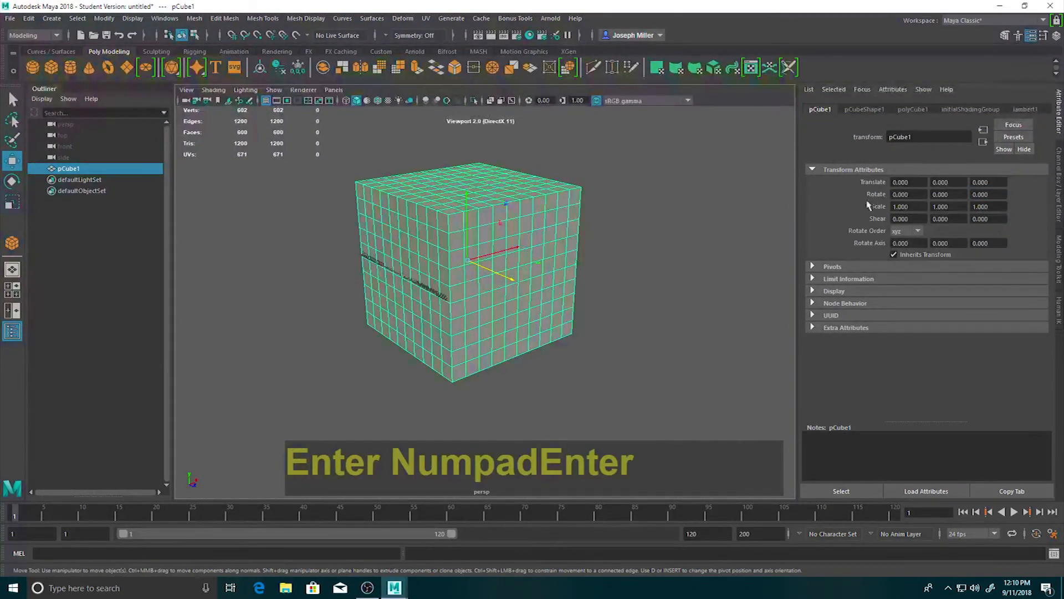
pyautogui.click(674, 241)
pyautogui.click(464, 255)
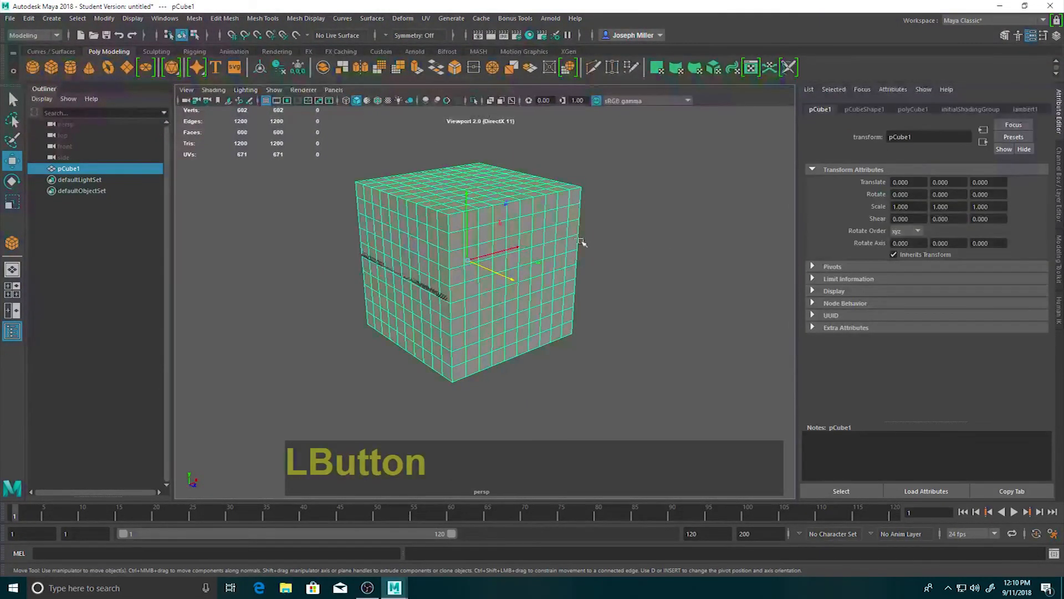
pyautogui.keyDown('alt'); pyautogui.moveTo(483, 250); pyautogui.dragTo(490, 270); pyautogui.keyUp('alt')
pyautogui.keyDown('alt'); pyautogui.moveTo(676, 230); pyautogui.dragTo(682, 245, button='middle'); pyautogui.keyUp('alt')
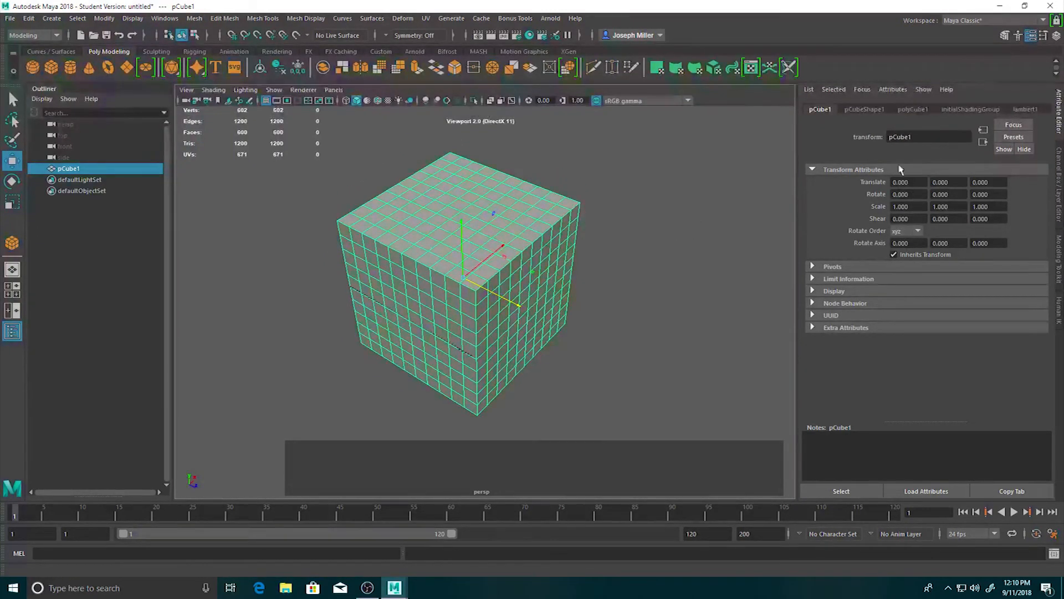
# Set the cube's width, height and depth subdivisions to 4 each in its polyCube1 attributes.
pyautogui.click(869, 110)
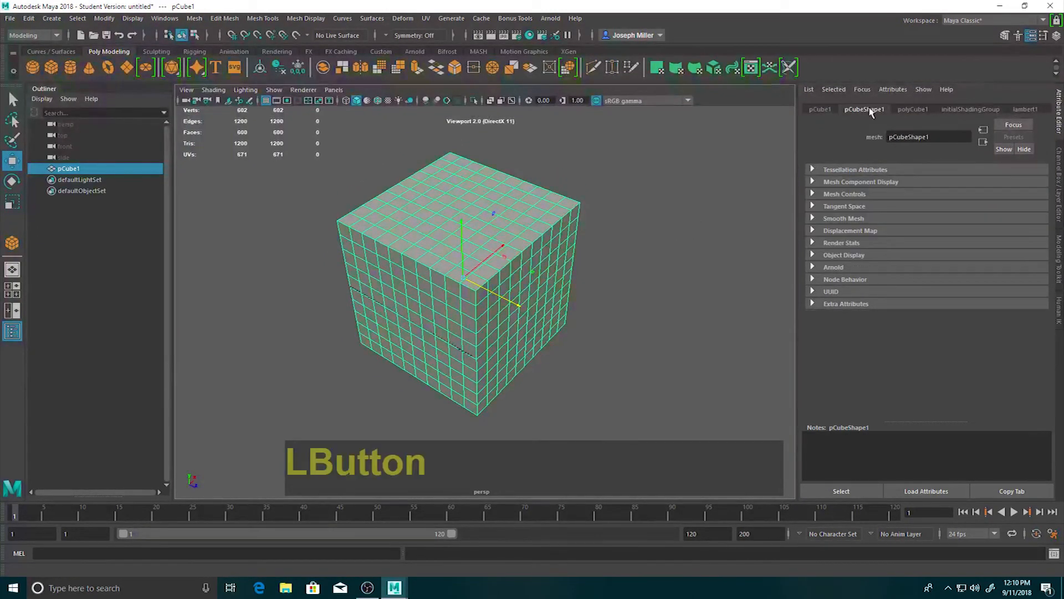
pyautogui.click(910, 110)
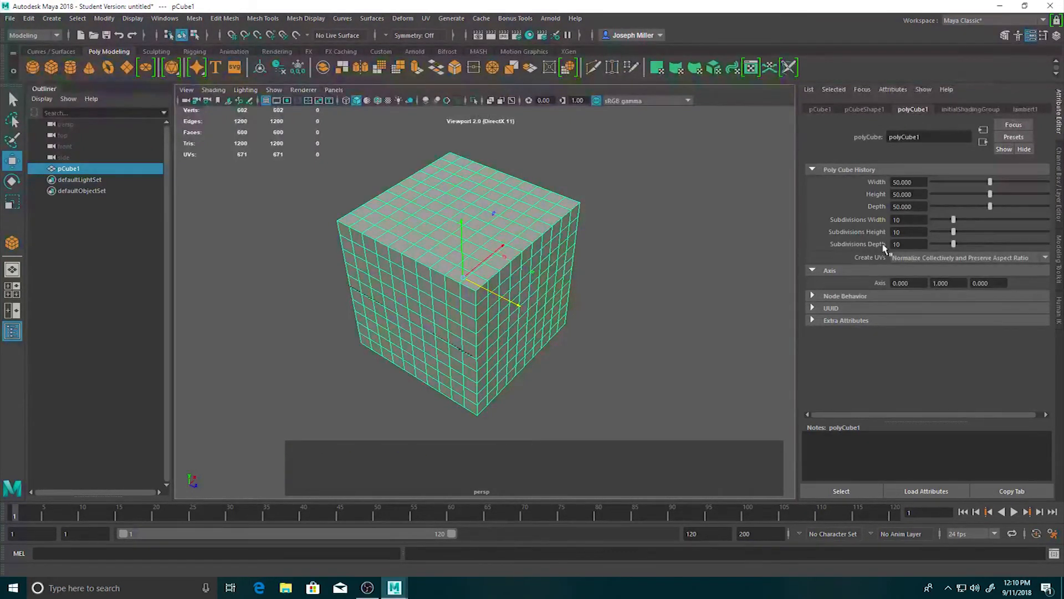
pyautogui.moveTo(912, 219); pyautogui.dragTo(822, 219)
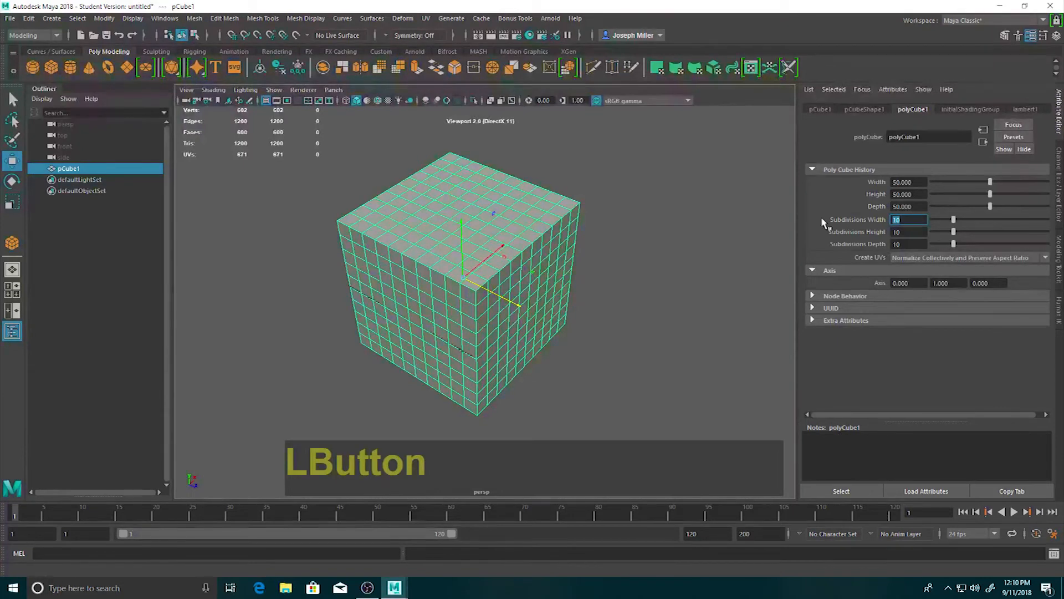
pyautogui.write('4')
pyautogui.press('Return')
pyautogui.moveTo(910, 233); pyautogui.dragTo(819, 234)
pyautogui.write('4')
pyautogui.press('Return')
pyautogui.moveTo(909, 244); pyautogui.dragTo(781, 242)
pyautogui.write('4')
pyautogui.press('Return')
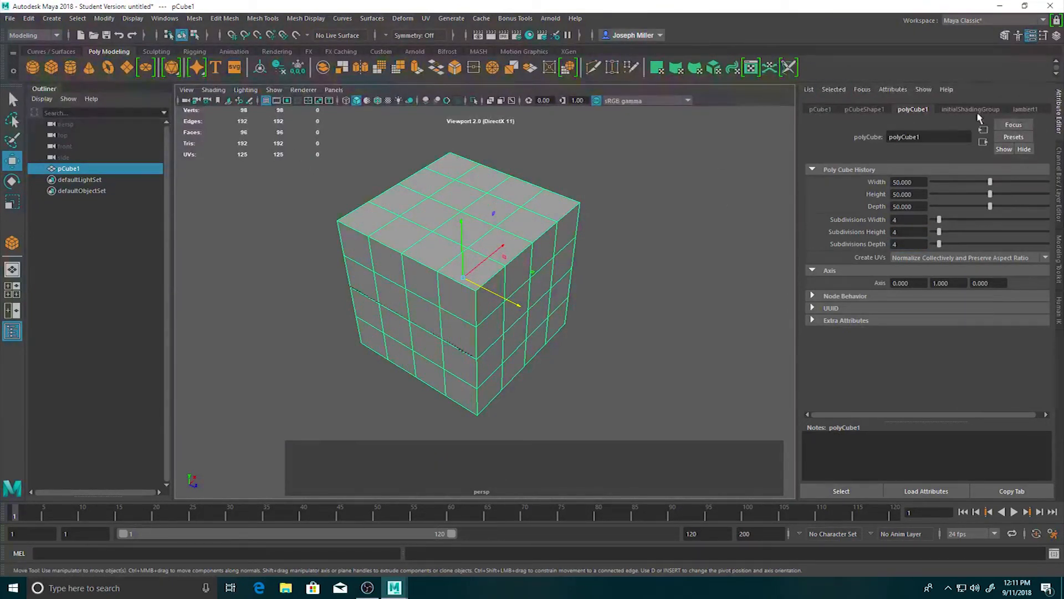
# Switch the cube to face mode and select alternating faces on its top in a checkerboard pattern.
pyautogui.click(632, 294)
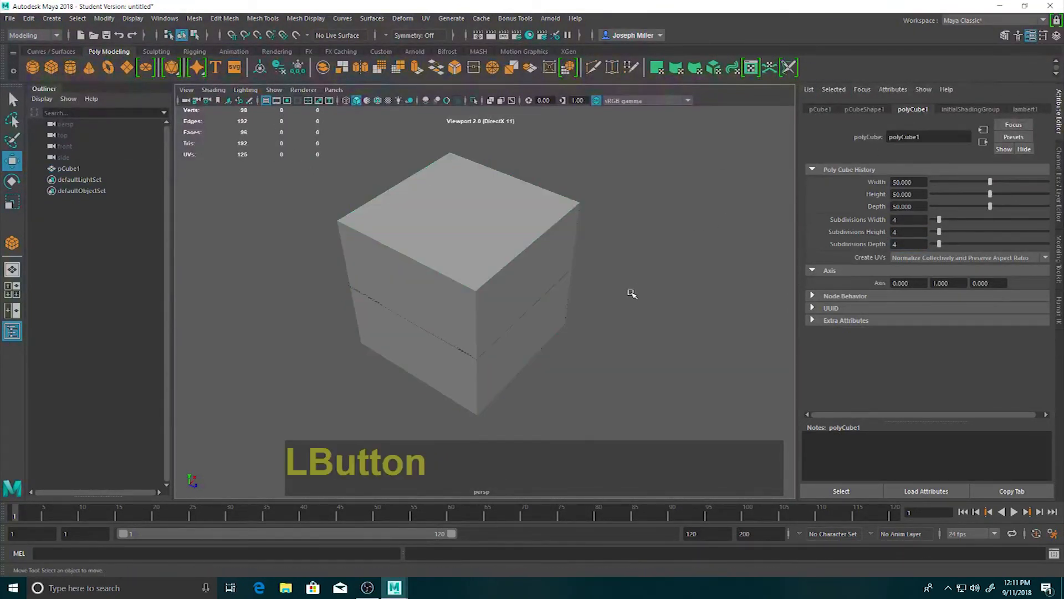
pyautogui.click(512, 275)
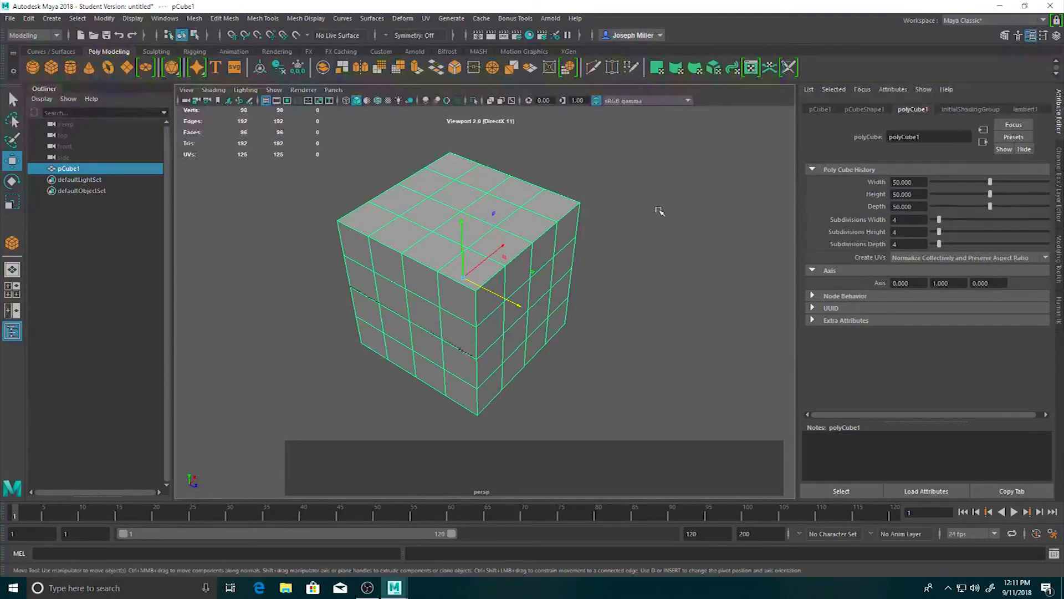
pyautogui.moveTo(451, 230)
pyautogui.mouseDown(button='right')
pyautogui.moveTo(452, 208)
pyautogui.moveTo(451, 246)
pyautogui.mouseUp(button='right')
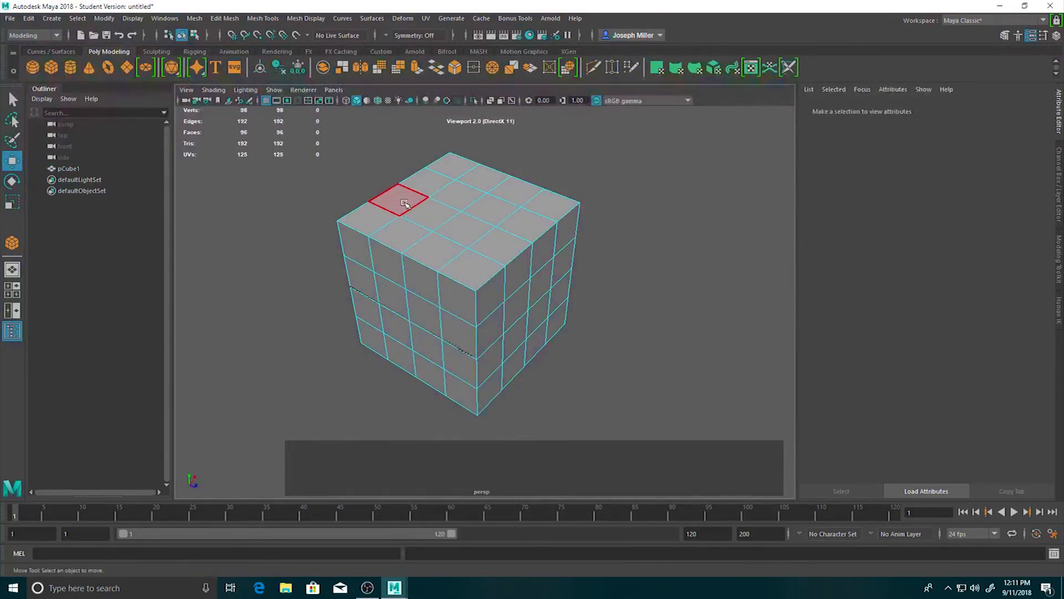
pyautogui.click(399, 197)
pyautogui.click(399, 233)
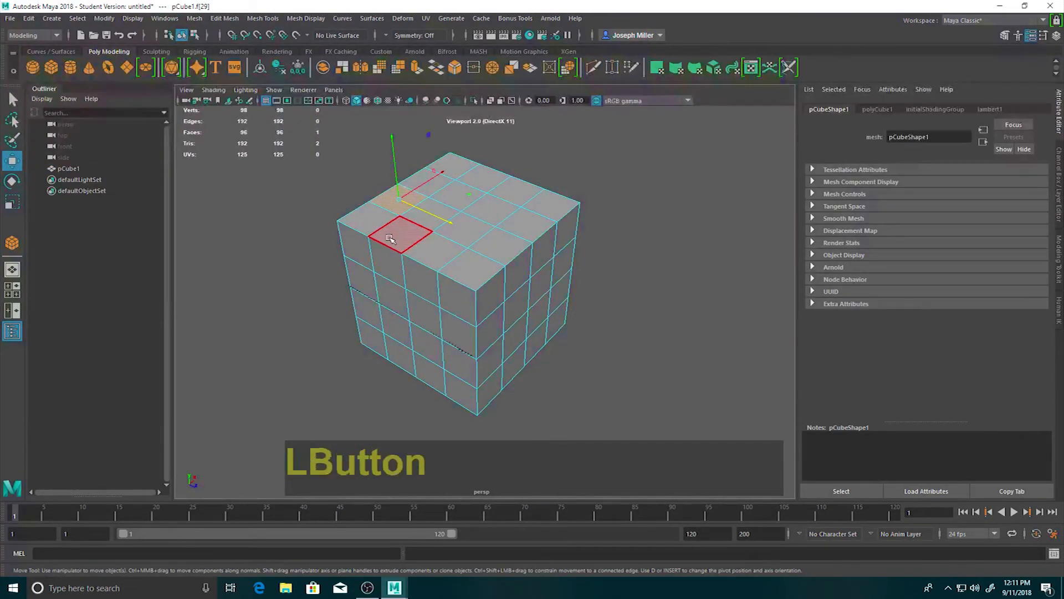
pyautogui.keyDown('shift'); pyautogui.click(466, 270); pyautogui.keyUp('shift')
pyautogui.keyDown('shift'); pyautogui.click(397, 200); pyautogui.keyUp('shift')
pyautogui.keyDown('shift'); pyautogui.click(465, 226); pyautogui.keyUp('shift')
pyautogui.keyDown('shift'); pyautogui.click(460, 201); pyautogui.keyUp('shift')
pyautogui.keyDown('shift'); pyautogui.click(529, 226); pyautogui.keyUp('shift')
pyautogui.keyDown('shift'); pyautogui.click(481, 175); pyautogui.keyUp('shift')
pyautogui.keyDown('shift'); pyautogui.click(548, 204); pyautogui.keyUp('shift')
# Add six staggered faces on one vertical side of the cube to the face selection.
pyautogui.keyDown('shift'); pyautogui.click(490, 329); pyautogui.keyUp('shift')
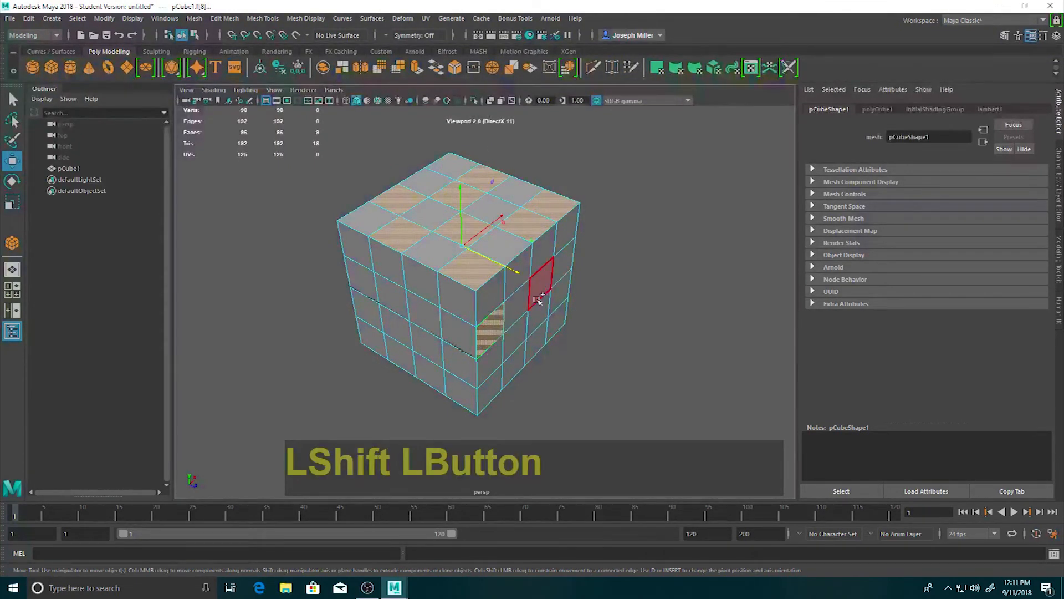
pyautogui.keyDown('shift'); pyautogui.click(540, 285); pyautogui.keyUp('shift')
pyautogui.keyDown('shift'); pyautogui.click(521, 335); pyautogui.keyUp('shift')
pyautogui.keyDown('shift'); pyautogui.click(560, 295); pyautogui.keyUp('shift')
pyautogui.keyDown('shift'); pyautogui.click(538, 343); pyautogui.keyUp('shift')
pyautogui.keyDown('shift'); pyautogui.click(492, 382); pyautogui.keyUp('shift')
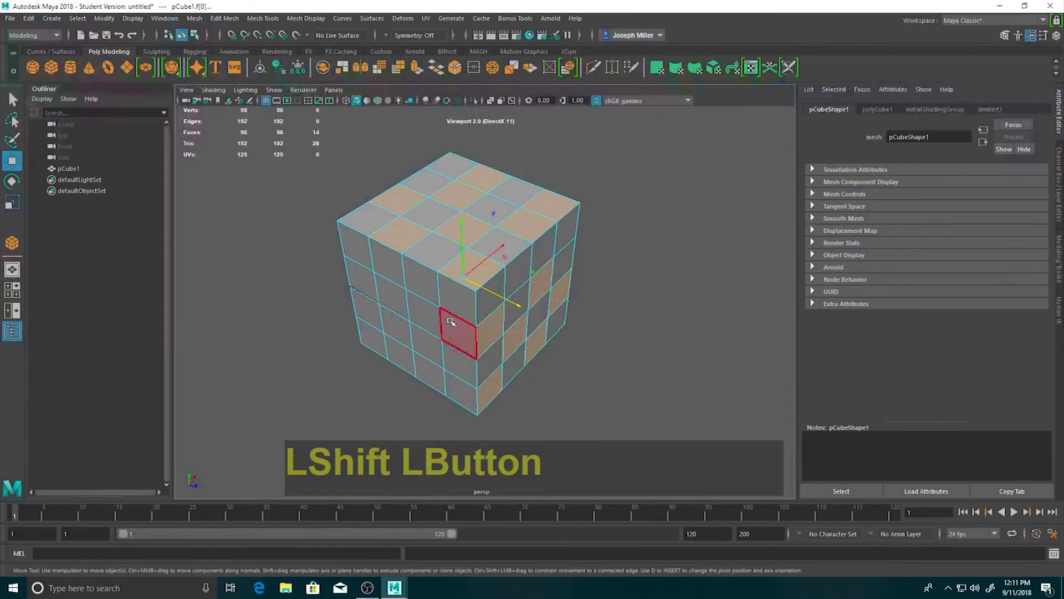
# Extrude the selected faces with a thickness of 23.1 and set the extrusion's divisions to 1.
pyautogui.hotkey('ctrl', 'e')
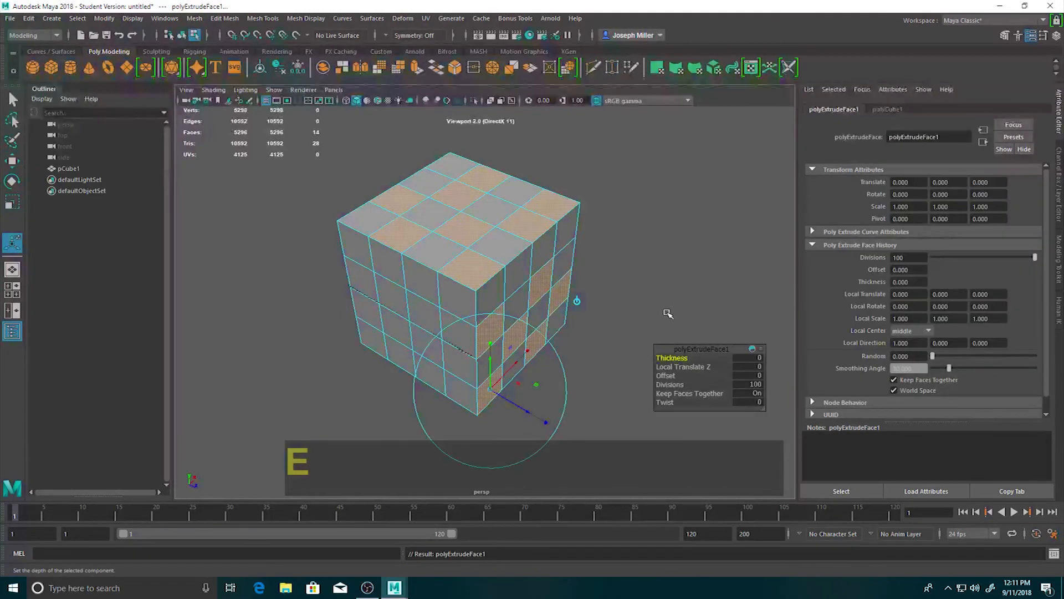
pyautogui.moveTo(683, 358); pyautogui.dragTo(808, 357)
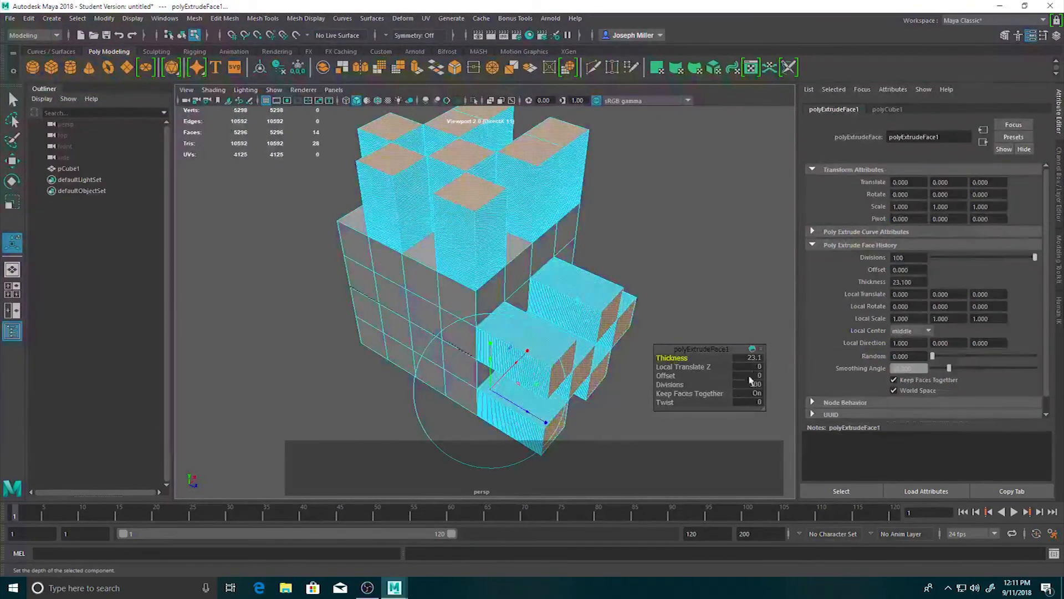
pyautogui.click(754, 392)
pyautogui.click(754, 386)
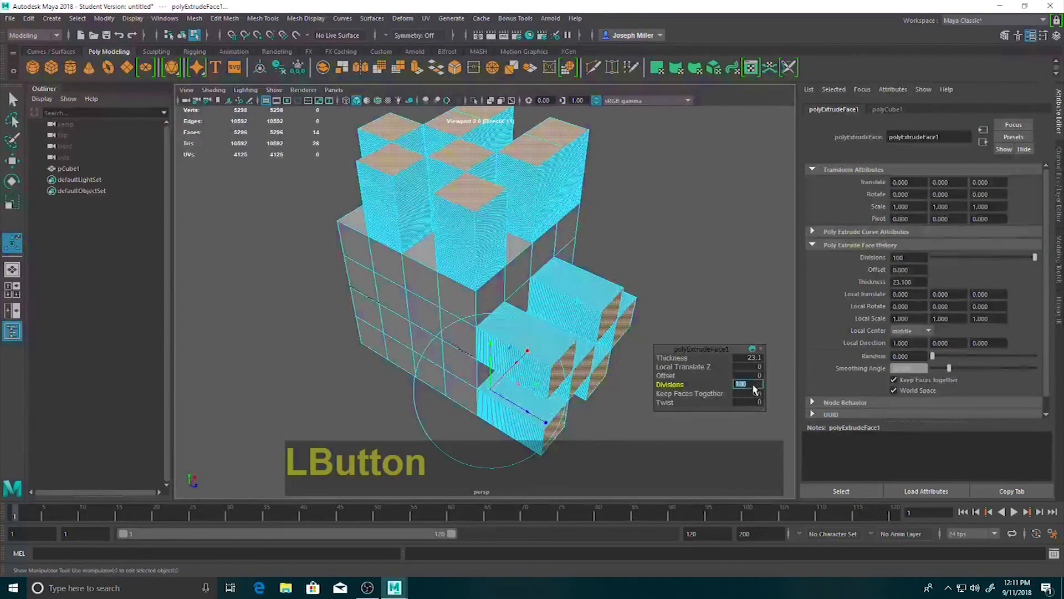
pyautogui.write('1')
pyautogui.press('Return')
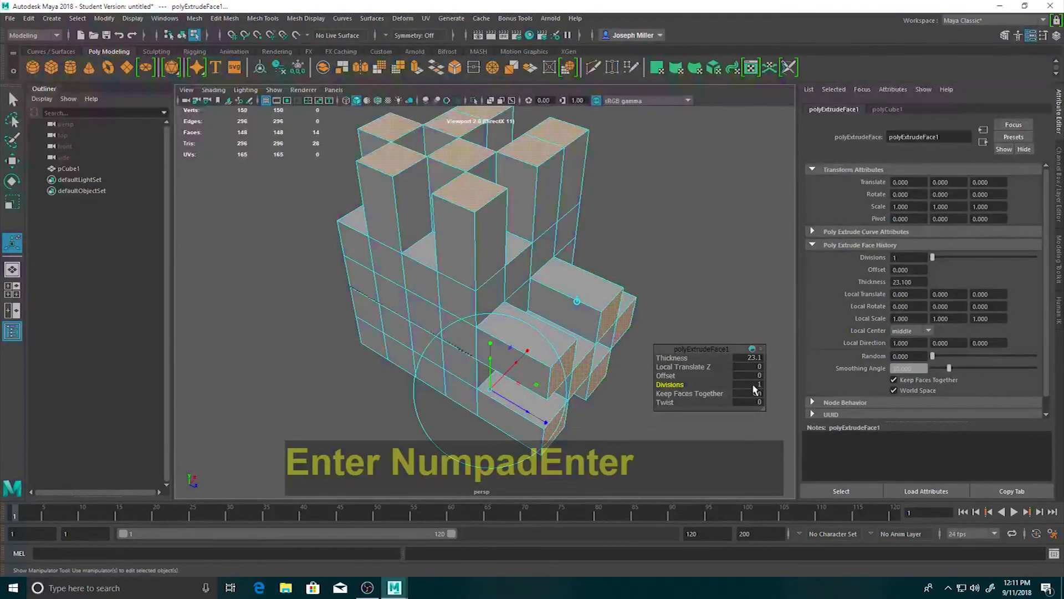
# Return to object mode, select the extruded cube and open its polyExtrudeFace1 attributes.
pyautogui.click(727, 280)
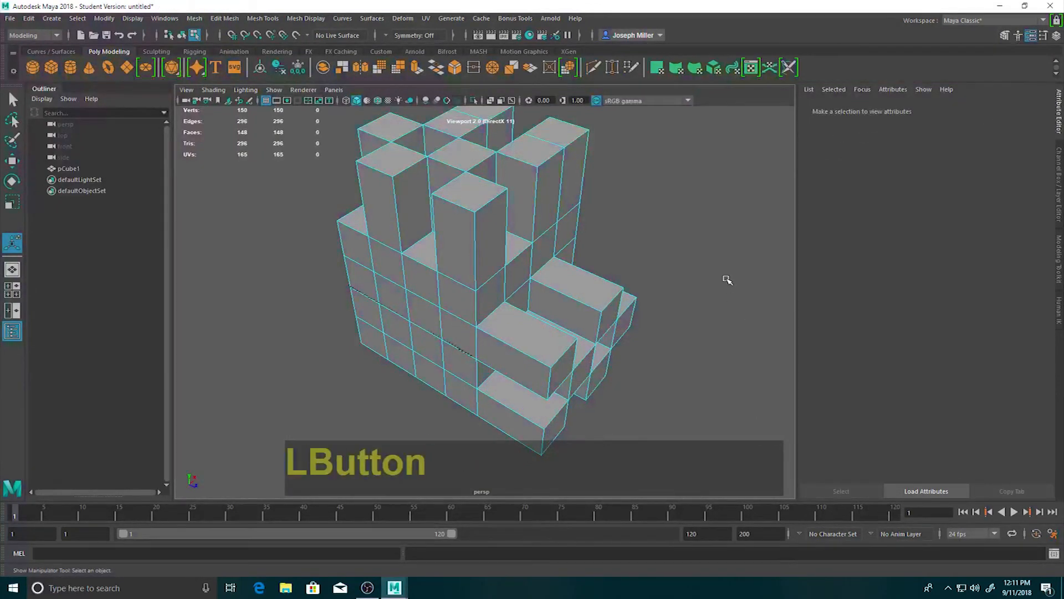
pyautogui.keyDown('alt'); pyautogui.moveTo(689, 308); pyautogui.dragTo(521, 350); pyautogui.keyUp('alt')
pyautogui.moveTo(604, 241); pyautogui.dragTo(654, 224, button='right')
pyautogui.click(549, 288)
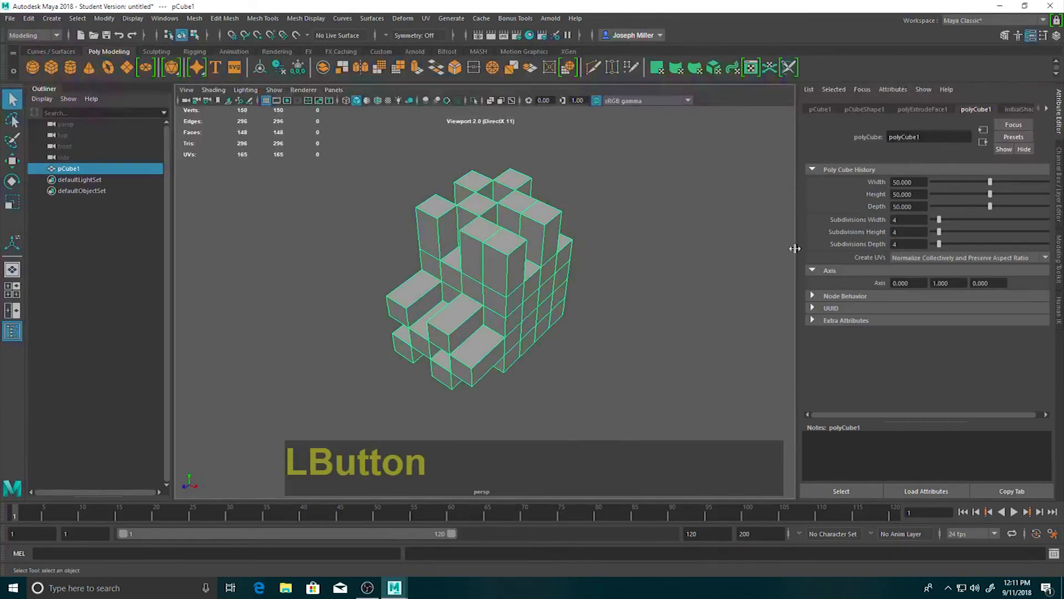
pyautogui.click(908, 110)
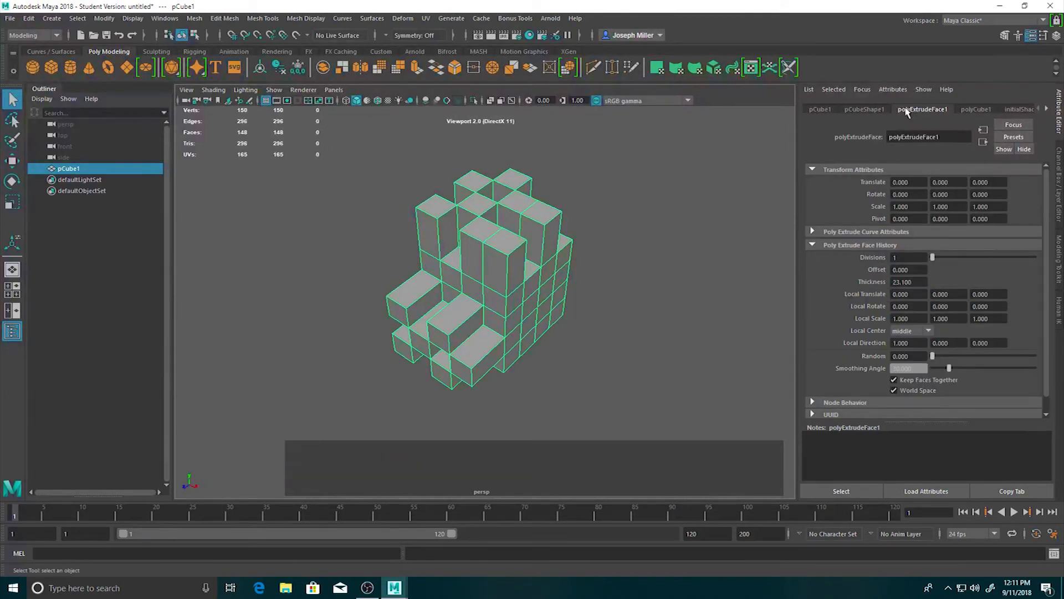
# Try offset values of 1 and 5 on the face extrusion to taper the extruded blocks.
pyautogui.moveTo(933, 258)
pyautogui.mouseDown()
pyautogui.moveTo(975, 255)
pyautogui.moveTo(929, 257)
pyautogui.mouseUp()
pyautogui.click(917, 270)
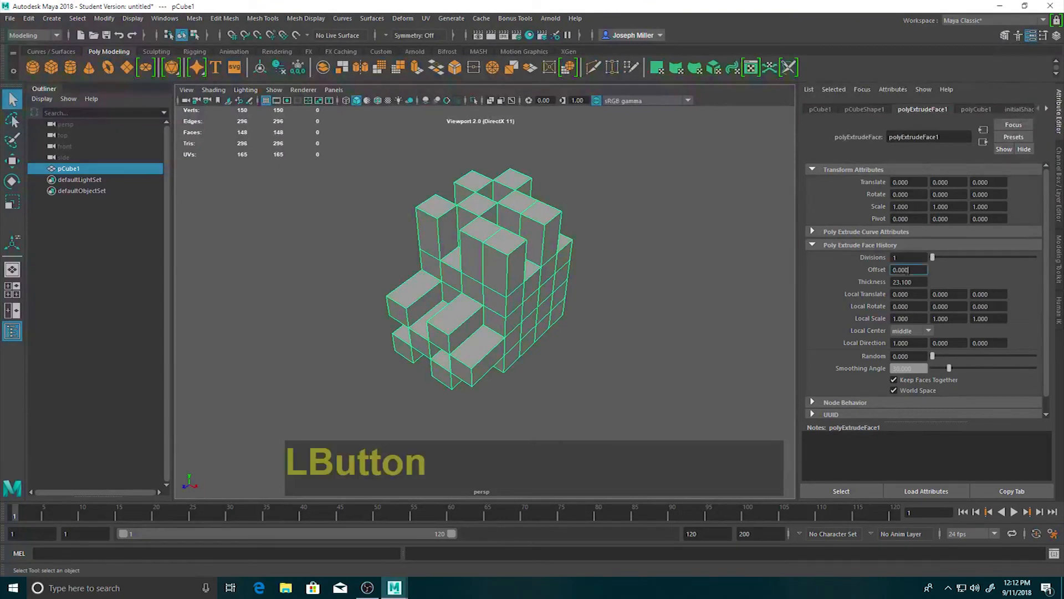
pyautogui.write('1')
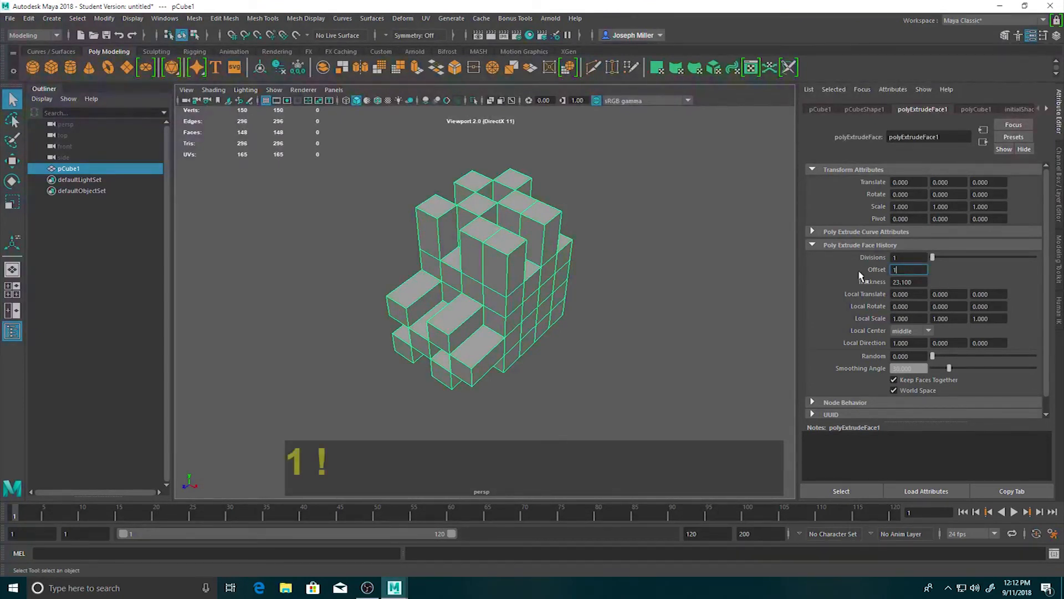
pyautogui.press('Return')
pyautogui.click(908, 269)
pyautogui.write('5')
pyautogui.press('Return')
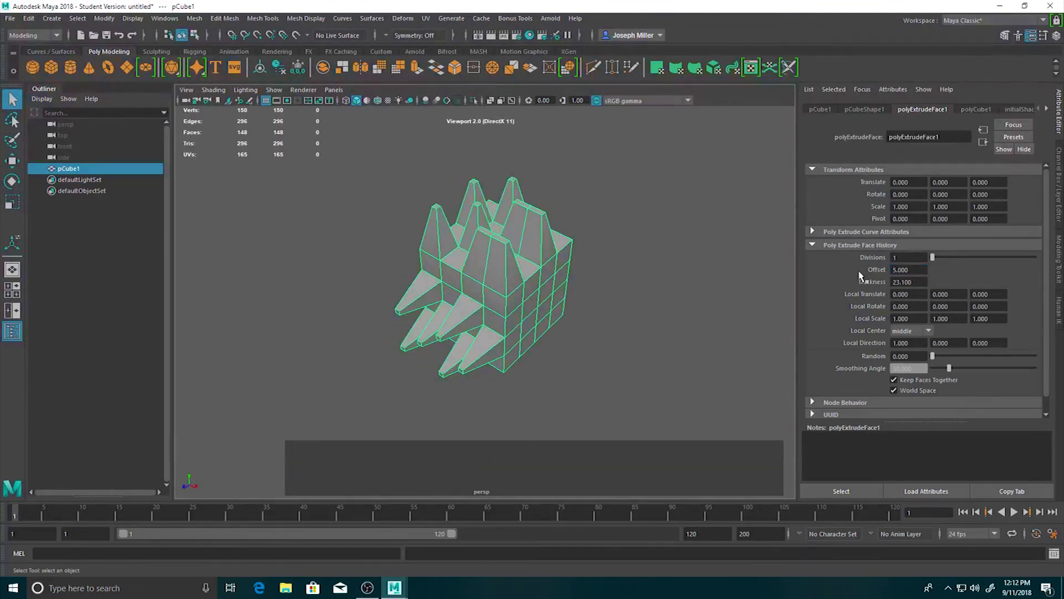
# Try a thickness of 50 on the tapered face extrusion.
pyautogui.keyDown('alt'); pyautogui.moveTo(644, 245); pyautogui.dragTo(604, 299); pyautogui.keyUp('alt')
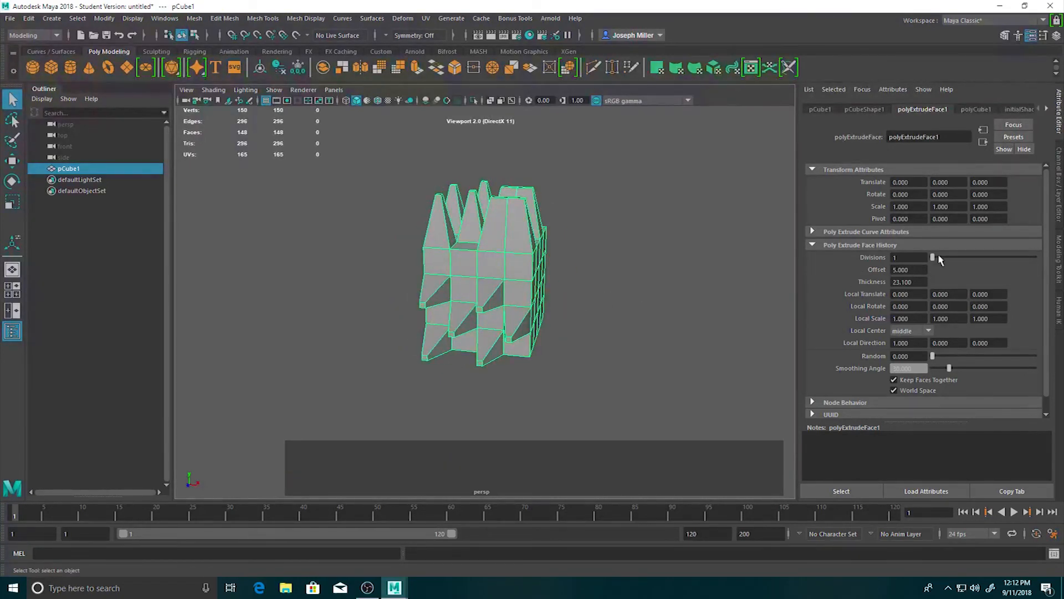
pyautogui.moveTo(935, 256); pyautogui.dragTo(885, 285)
pyautogui.write('50')
pyautogui.press('KP_Enter')
pyautogui.keyDown('alt'); pyautogui.click(907, 270); pyautogui.keyUp('alt')
pyautogui.keyDown('alt'); pyautogui.moveTo(696, 294); pyautogui.dragTo(629, 308); pyautogui.keyUp('alt')
# Try thickness values of 1 and 2 on the face extrusion.
pyautogui.moveTo(927, 282); pyautogui.dragTo(846, 290)
pyautogui.write('1')
pyautogui.press('KP_Enter')
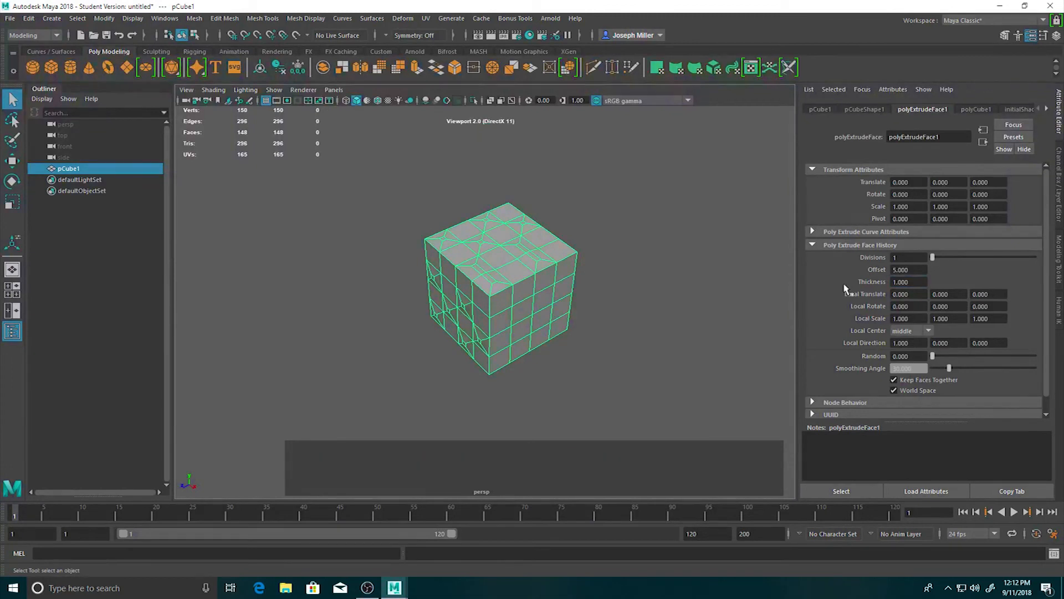
pyautogui.click(904, 281)
pyautogui.write('2')
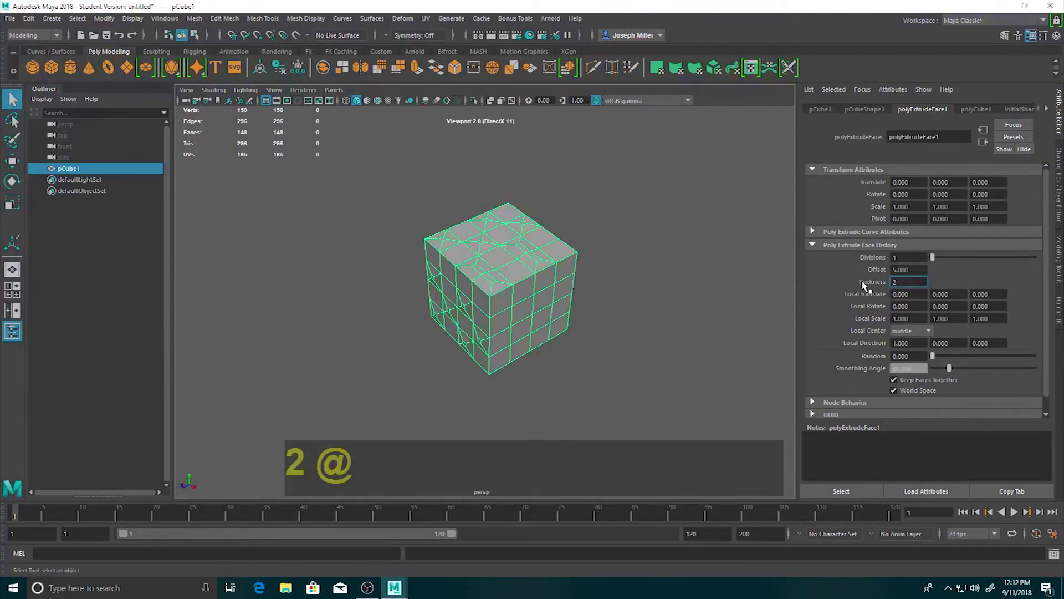
pyautogui.press('Return')
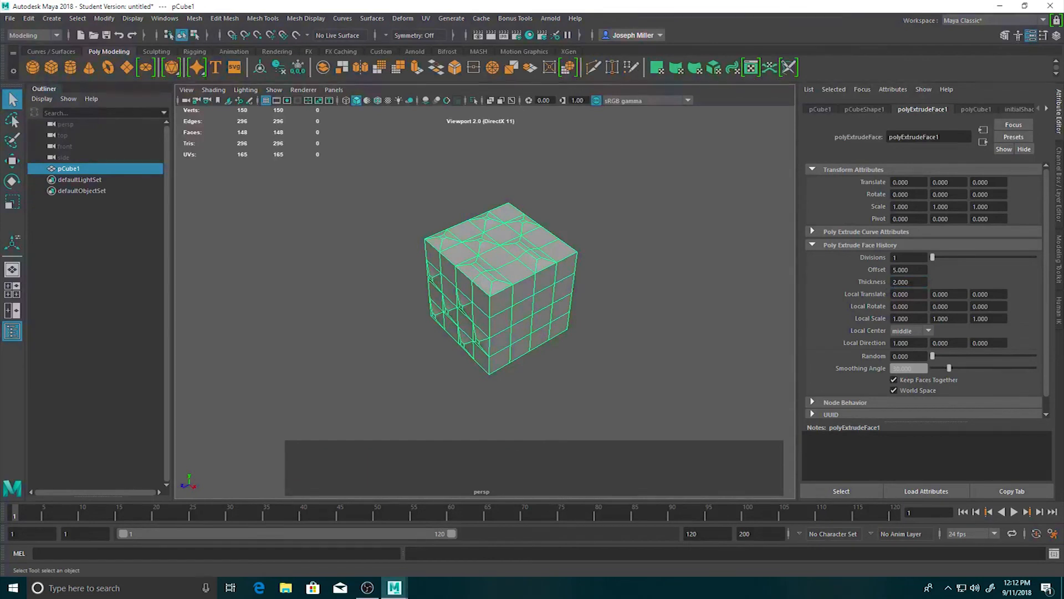
# Set the face extrusion's thickness to 20 and its offset to 0.
pyautogui.click(912, 282)
pyautogui.write('20')
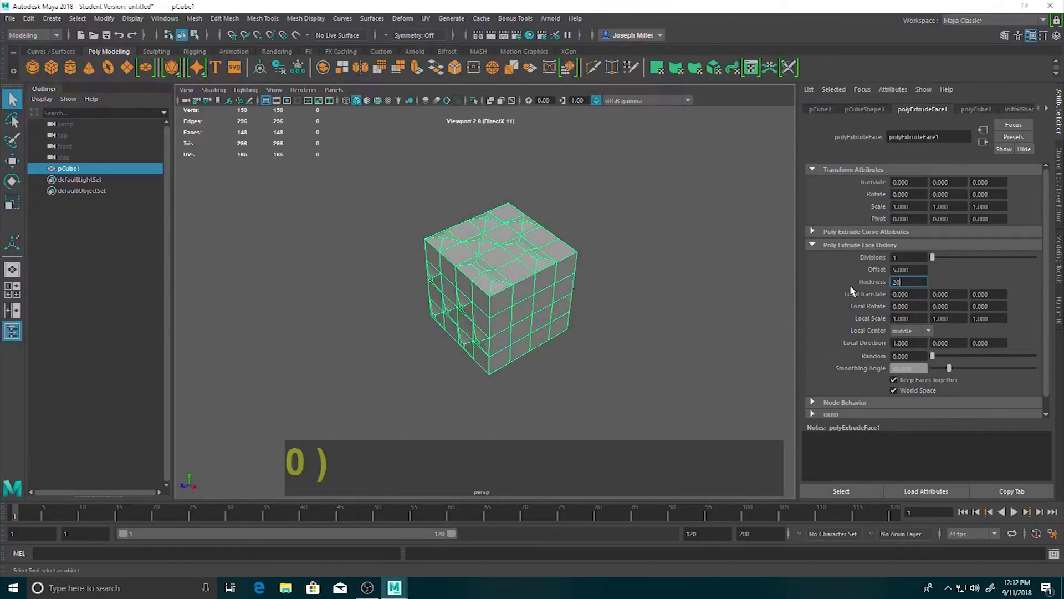
pyautogui.press('Return')
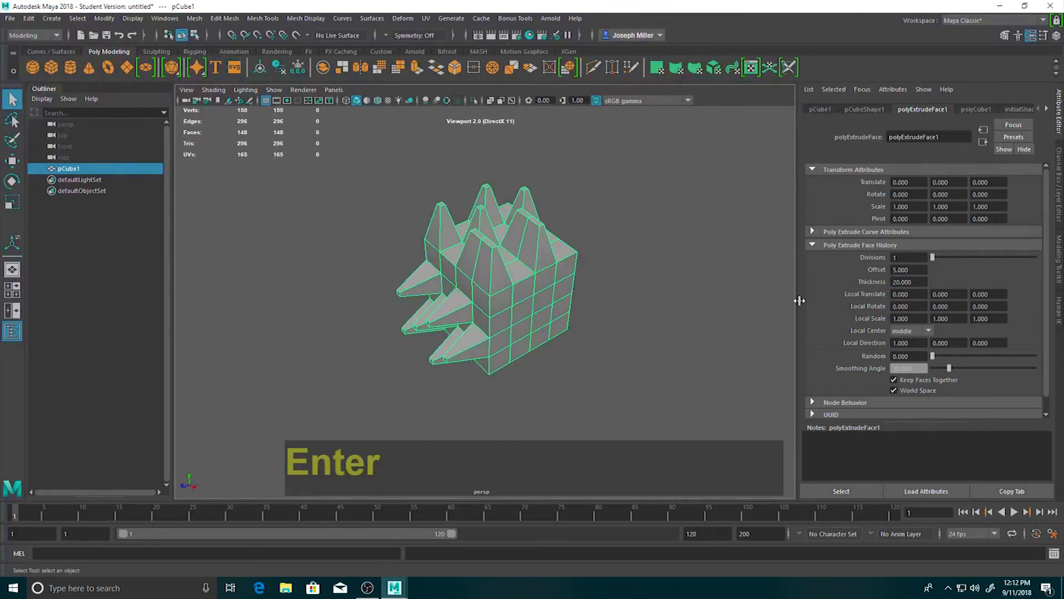
pyautogui.click(908, 270)
pyautogui.write('0')
pyautogui.press('Return')
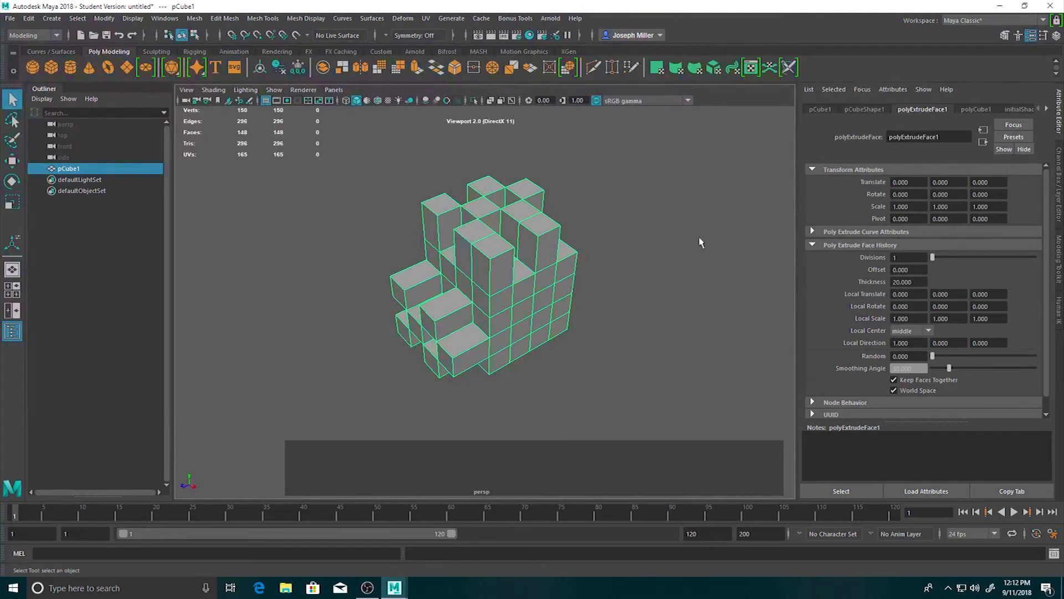
pyautogui.click(855, 109)
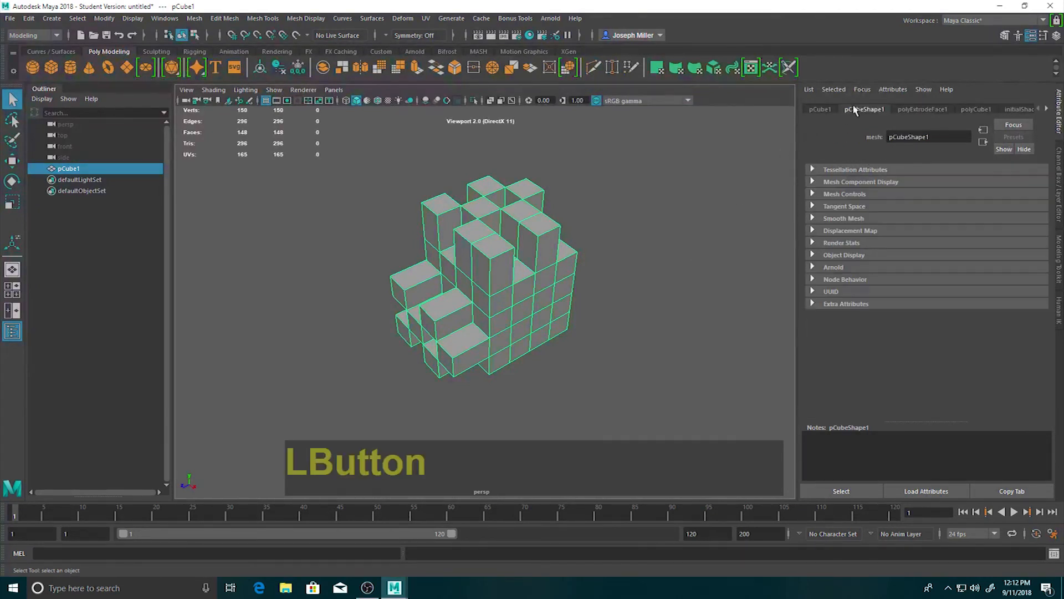
pyautogui.click(942, 113)
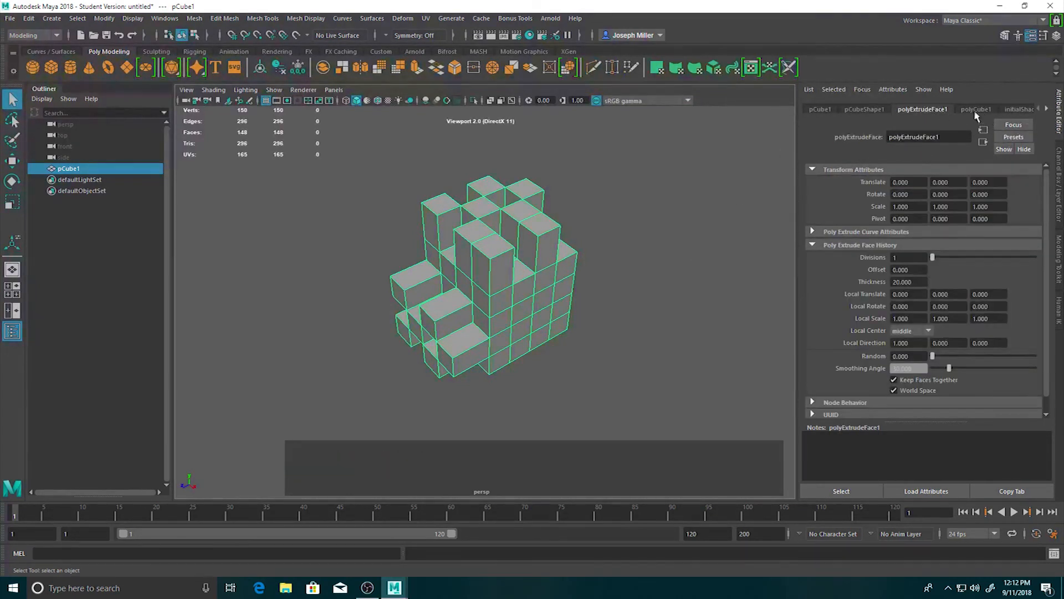
pyautogui.click(976, 111)
pyautogui.click(921, 111)
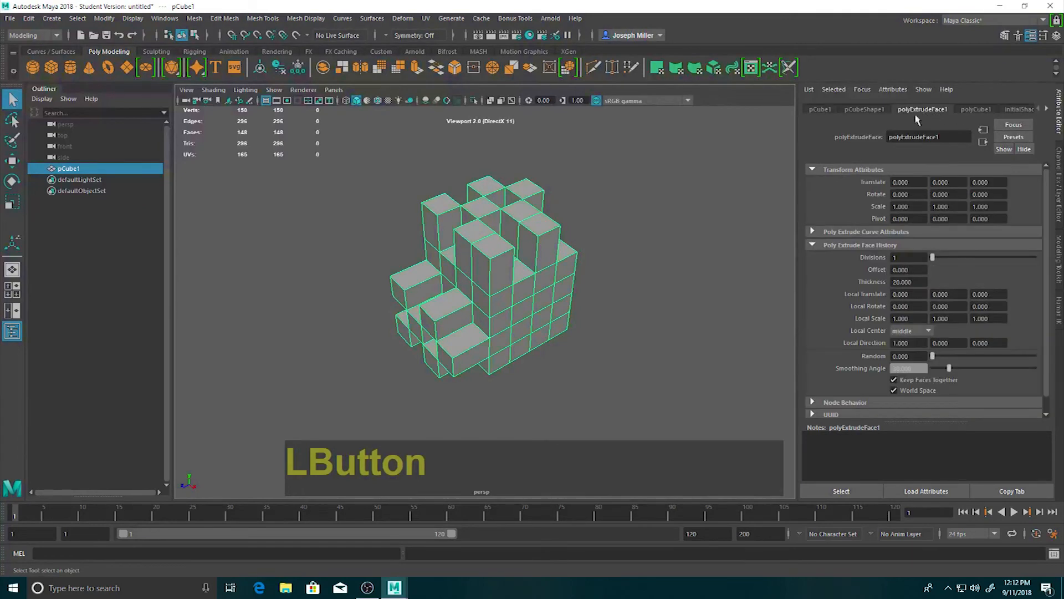
# Switch the extruded cube to edge component mode.
pyautogui.click(610, 277)
pyautogui.click(495, 288)
pyautogui.moveTo(494, 309); pyautogui.dragTo(488, 246, button='right')
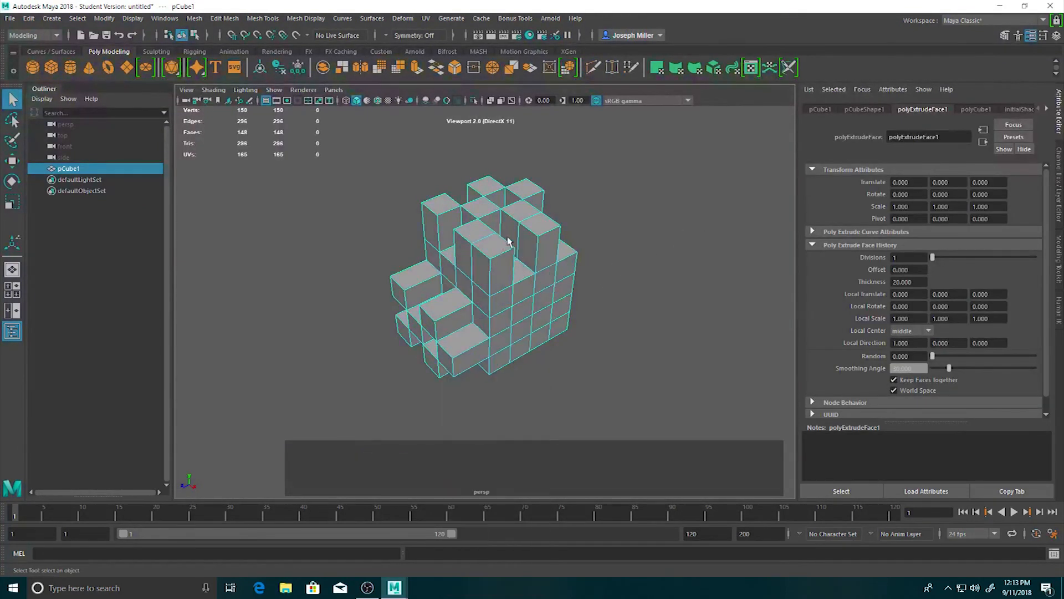
# Select the cube's vertical corner edges together with the edges along its bottom border.
pyautogui.click(495, 279)
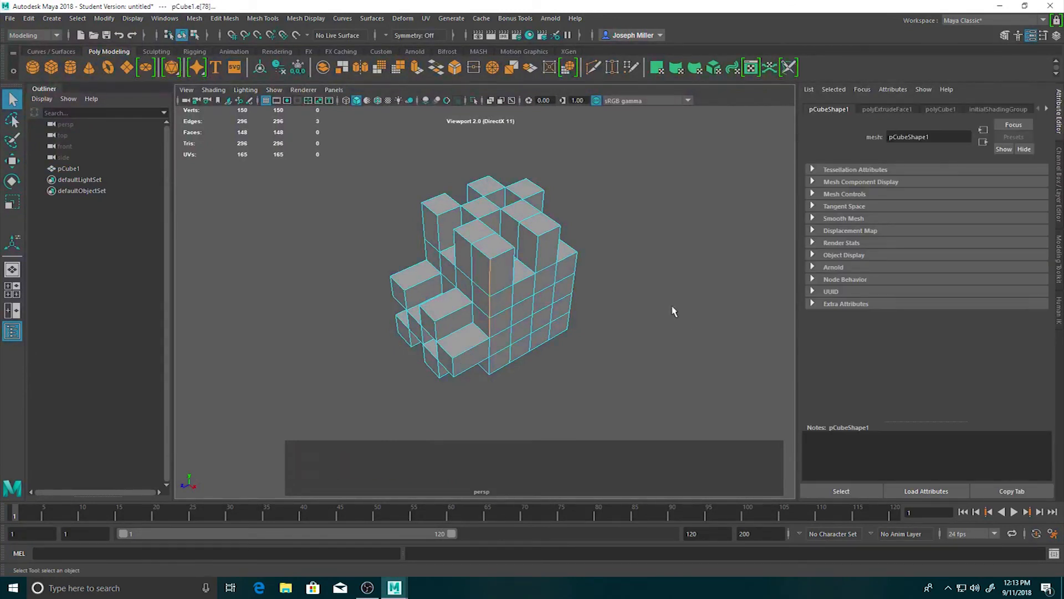
pyautogui.keyDown('alt'); pyautogui.moveTo(691, 324); pyautogui.dragTo(685, 251); pyautogui.keyUp('alt')
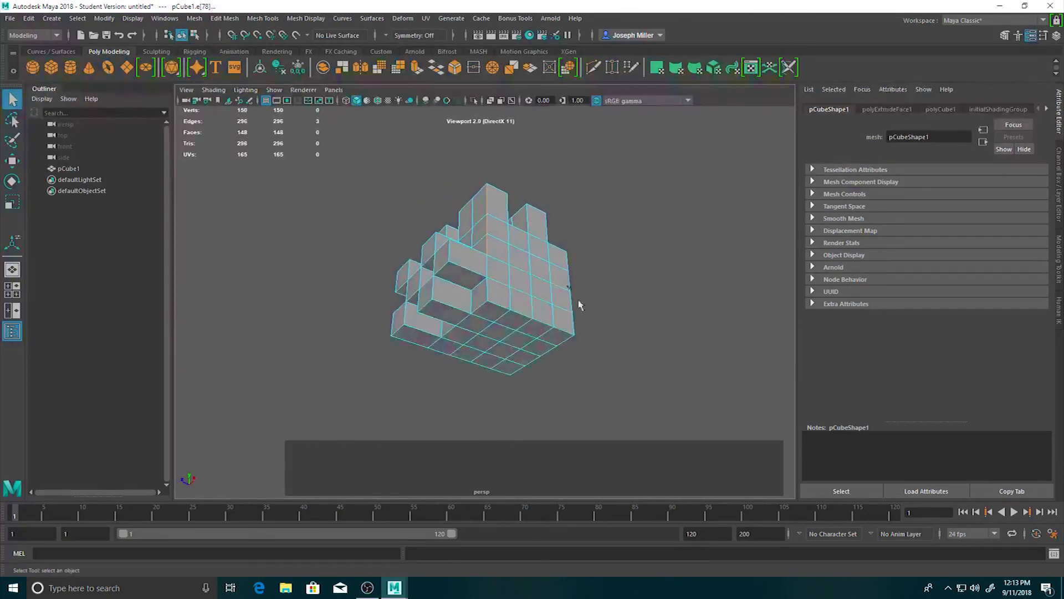
pyautogui.keyDown('shift'); pyautogui.click(484, 306); pyautogui.keyUp('shift')
pyautogui.keyDown('shift'); pyautogui.doubleClick(502, 306); pyautogui.keyUp('shift')
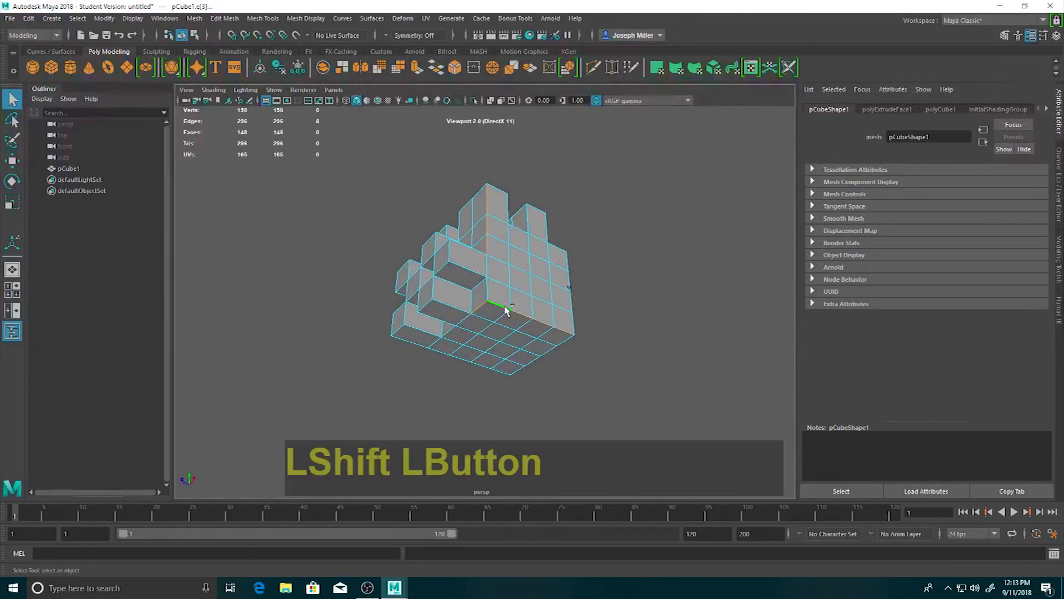
pyautogui.keyDown('shift'); pyautogui.doubleClick(557, 337); pyautogui.keyUp('shift')
pyautogui.keyDown('alt'); pyautogui.moveTo(666, 348); pyautogui.dragTo(615, 381); pyautogui.keyUp('alt')
pyautogui.keyDown('shift'); pyautogui.doubleClick(519, 312); pyautogui.keyUp('shift')
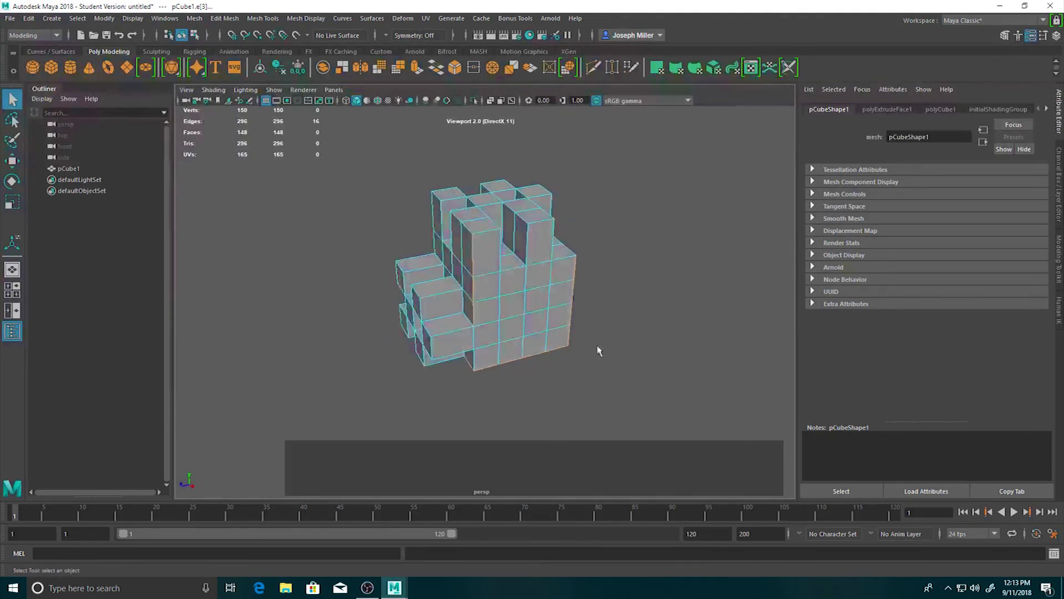
# Bevel the selected edges with an offset of about 4.46 and 9 segments.
pyautogui.click(454, 67)
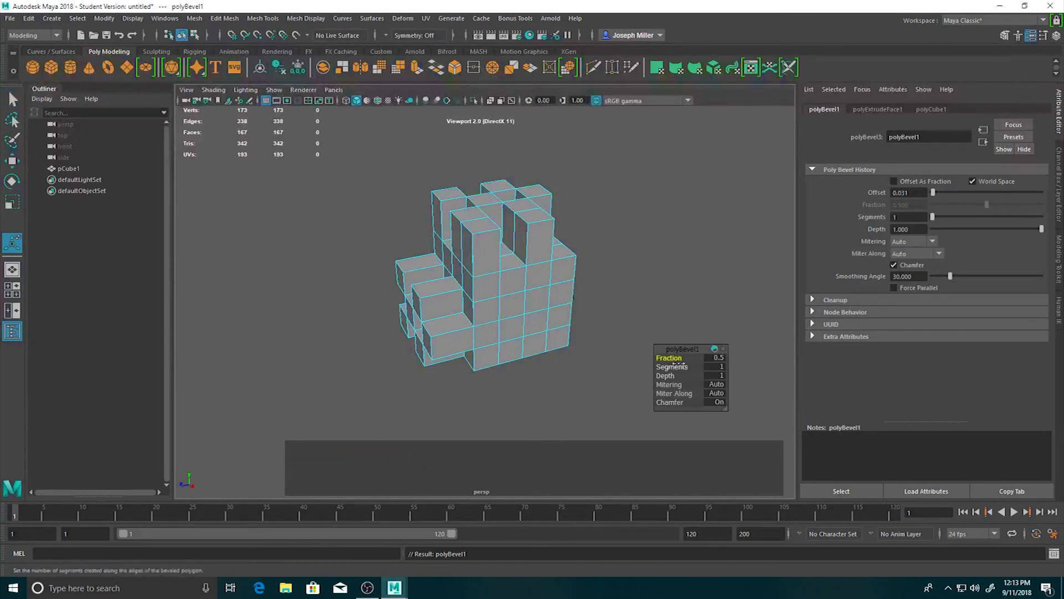
pyautogui.moveTo(933, 193); pyautogui.dragTo(1030, 192)
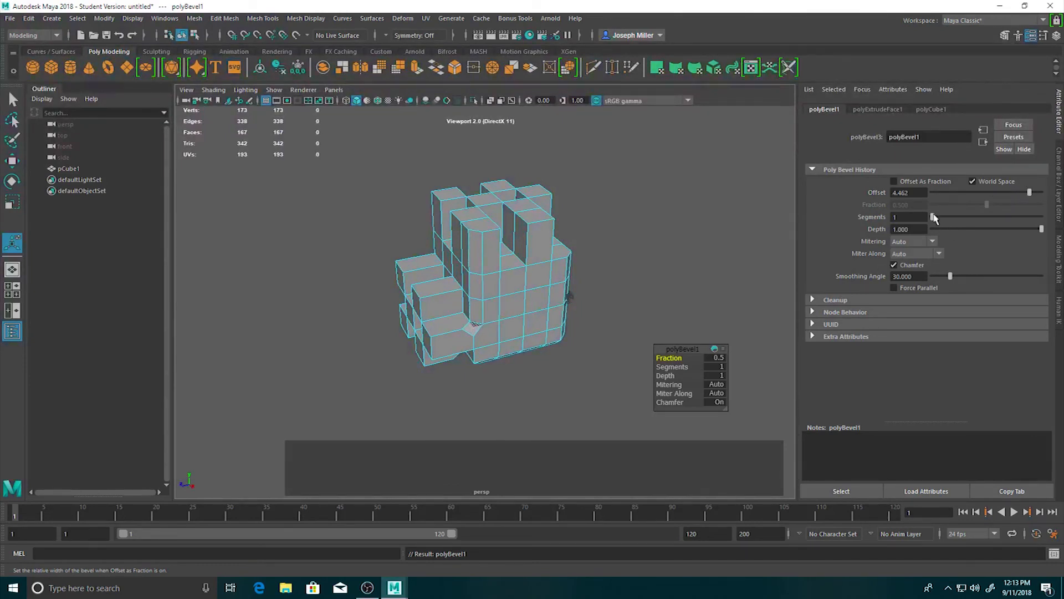
pyautogui.moveTo(934, 218); pyautogui.dragTo(1010, 216)
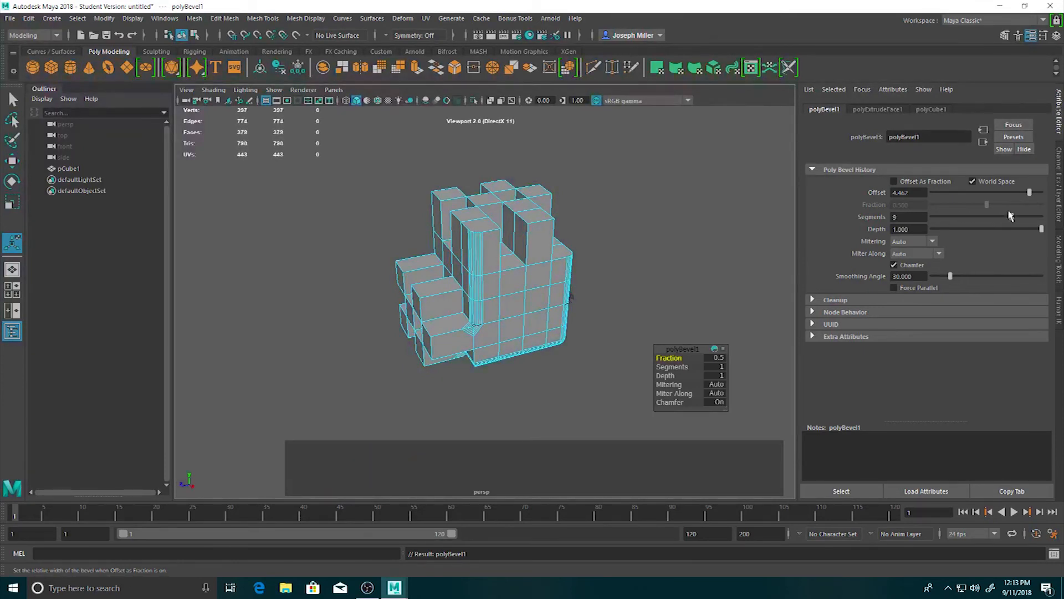
# Leave edge mode, select the whole bevelled cube, and show the attributes of its face extrusion.
pyautogui.click(633, 320)
pyautogui.moveTo(514, 315); pyautogui.dragTo(574, 256, button='right')
pyautogui.click(580, 327)
pyautogui.click(521, 305)
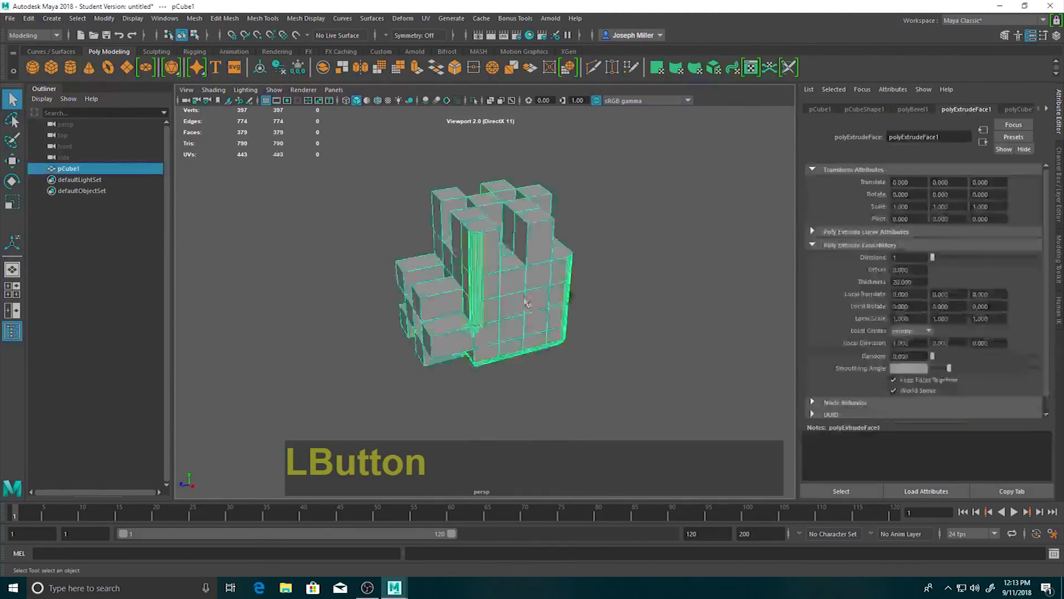
pyautogui.click(659, 295)
pyautogui.keyDown('alt'); pyautogui.moveTo(615, 311); pyautogui.dragTo(670, 256); pyautogui.keyUp('alt')
pyautogui.click(521, 274)
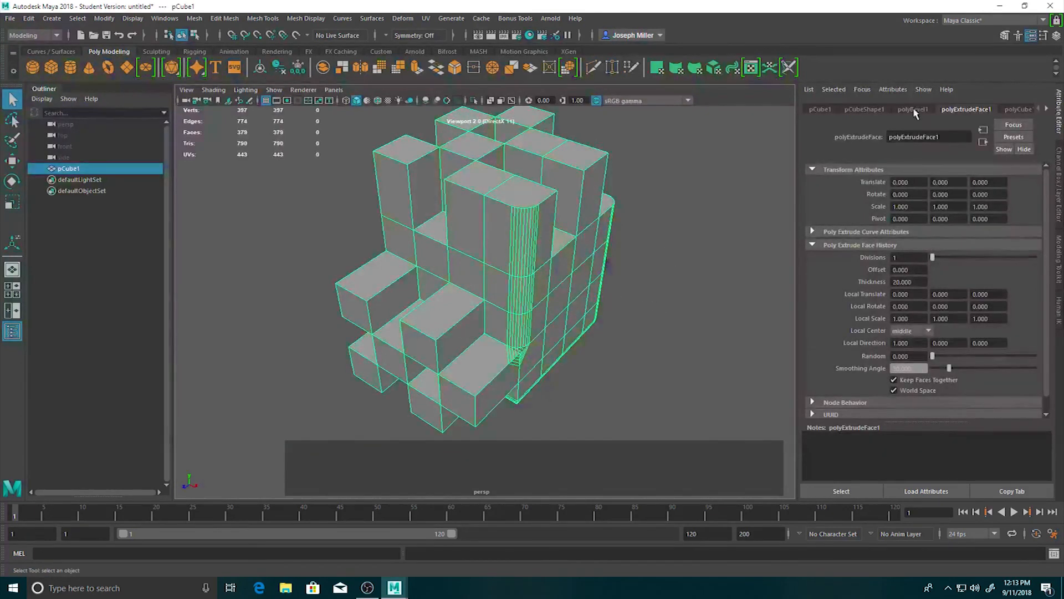
pyautogui.click(1050, 109)
pyautogui.click(1049, 109)
pyautogui.click(1049, 109)
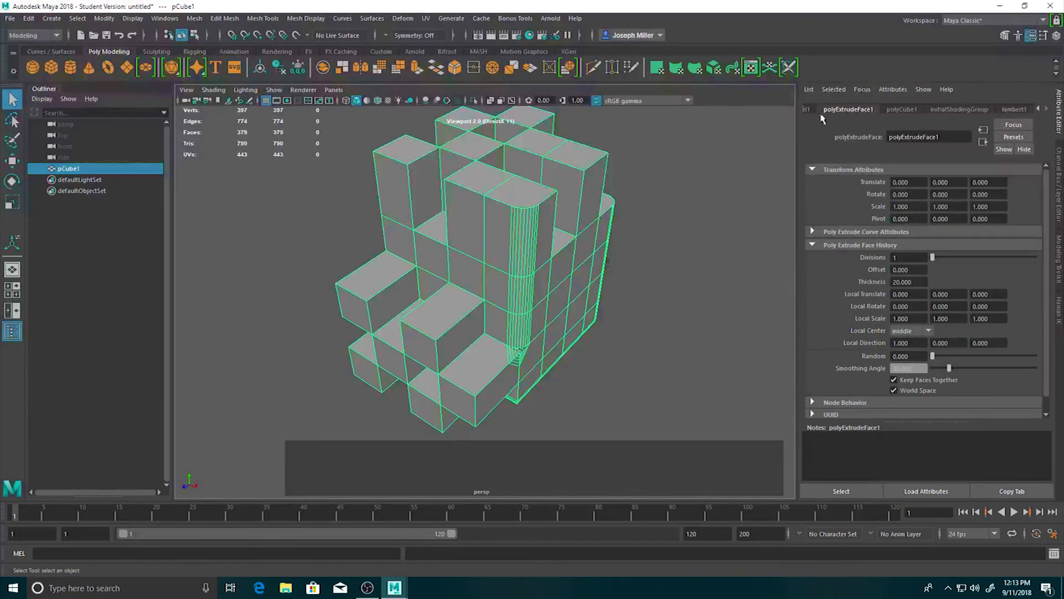
pyautogui.click(861, 112)
# Try 4 divisions on the face extrusion, and return the divisions to 1.
pyautogui.moveTo(934, 262)
pyautogui.mouseDown()
pyautogui.moveTo(965, 259)
pyautogui.moveTo(932, 259)
pyautogui.moveTo(956, 259)
pyautogui.moveTo(934, 259)
pyautogui.moveTo(946, 259)
pyautogui.mouseUp()
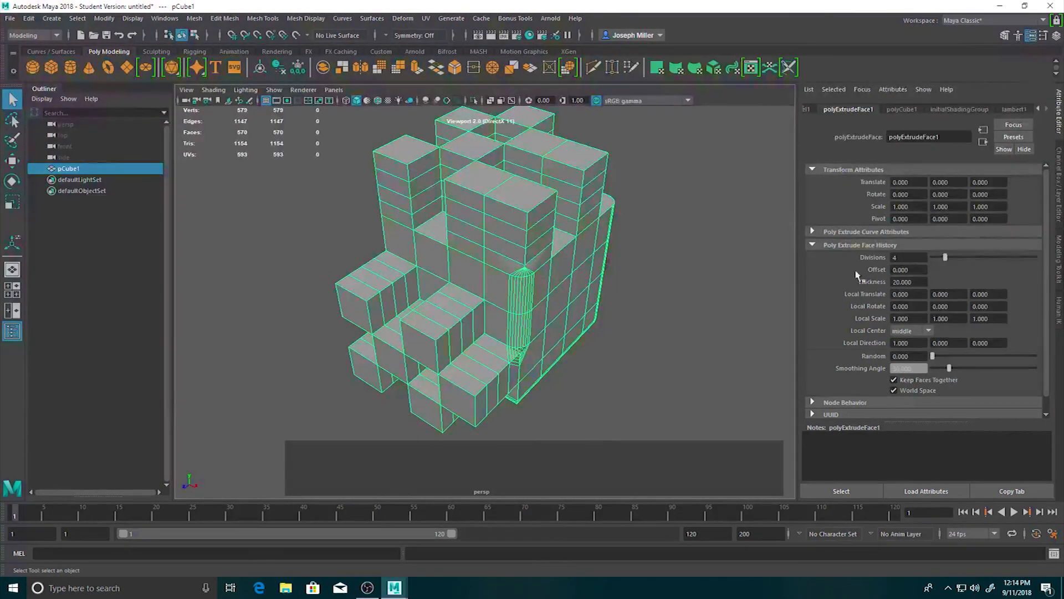
pyautogui.keyDown('alt'); pyautogui.moveTo(620, 262); pyautogui.dragTo(640, 297); pyautogui.keyUp('alt')
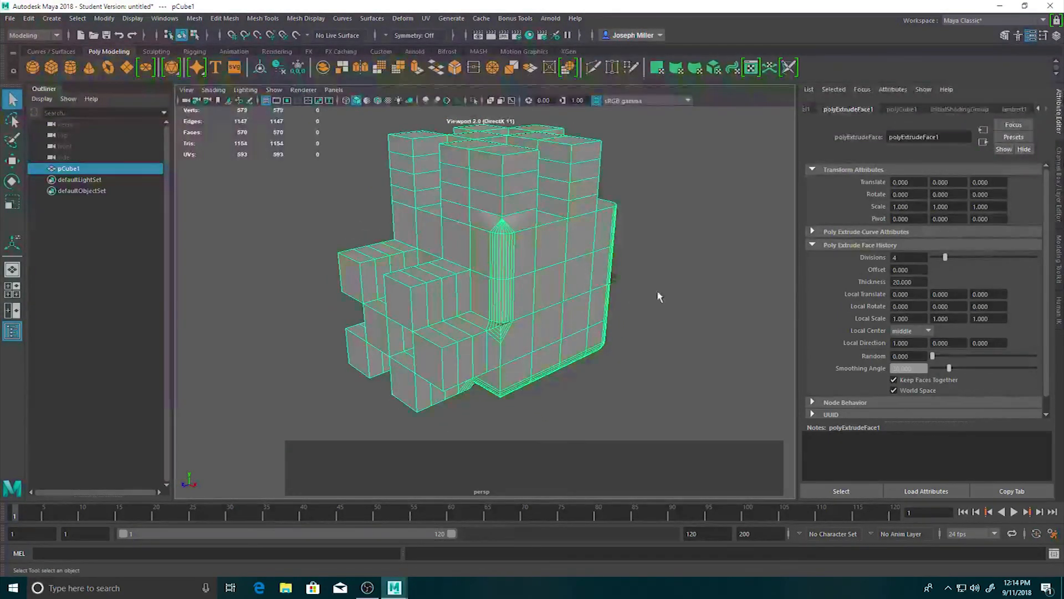
pyautogui.moveTo(944, 263); pyautogui.dragTo(920, 266)
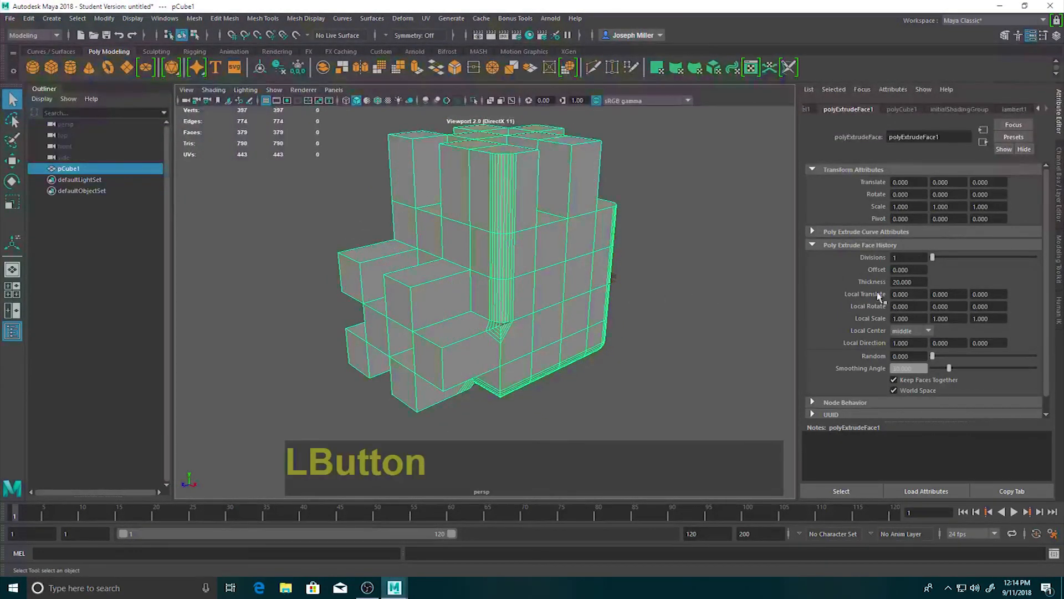
# Set the face extrusion's offset to 5 and its divisions to 3.
pyautogui.click(908, 269)
pyautogui.write('5')
pyautogui.press('Return')
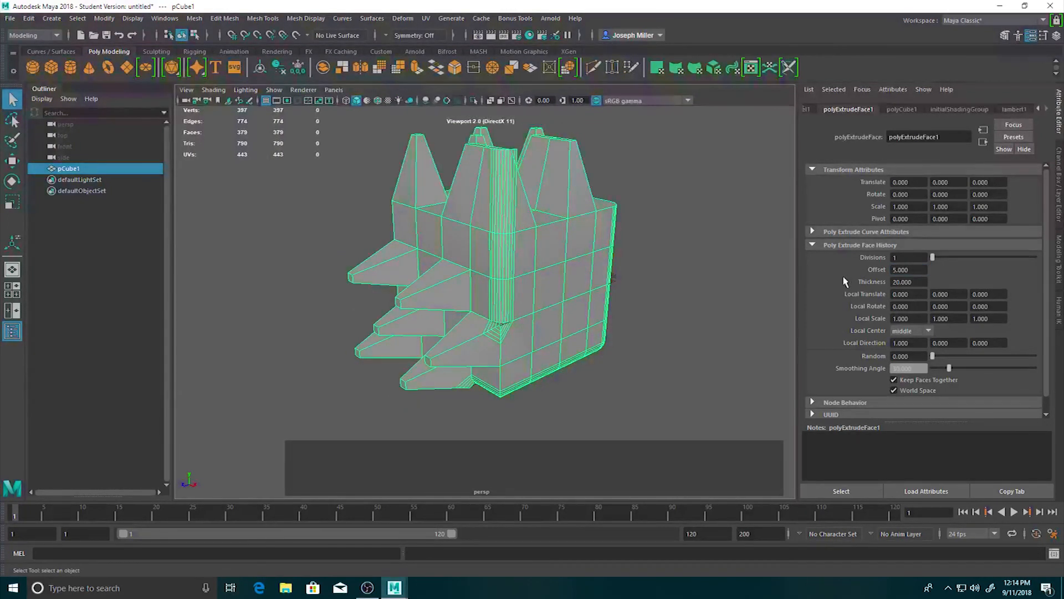
pyautogui.keyDown('alt'); pyautogui.moveTo(589, 280); pyautogui.dragTo(459, 269); pyautogui.keyUp('alt')
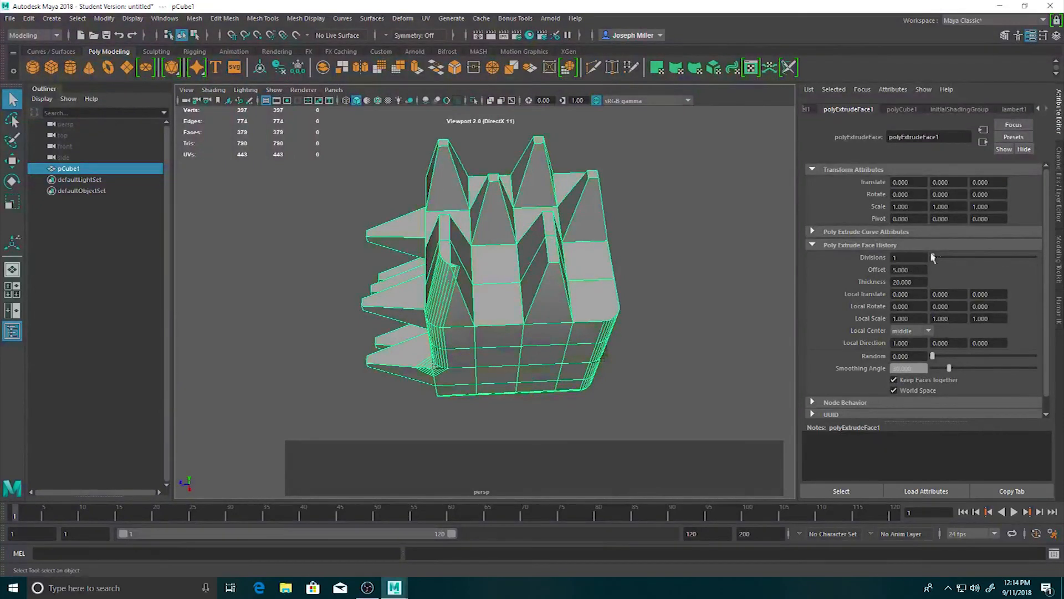
pyautogui.moveTo(936, 260); pyautogui.dragTo(941, 259)
pyautogui.keyDown('alt'); pyautogui.moveTo(554, 302); pyautogui.dragTo(517, 298); pyautogui.keyUp('alt')
pyautogui.keyDown('alt'); pyautogui.moveTo(581, 271); pyautogui.dragTo(407, 281); pyautogui.keyUp('alt')
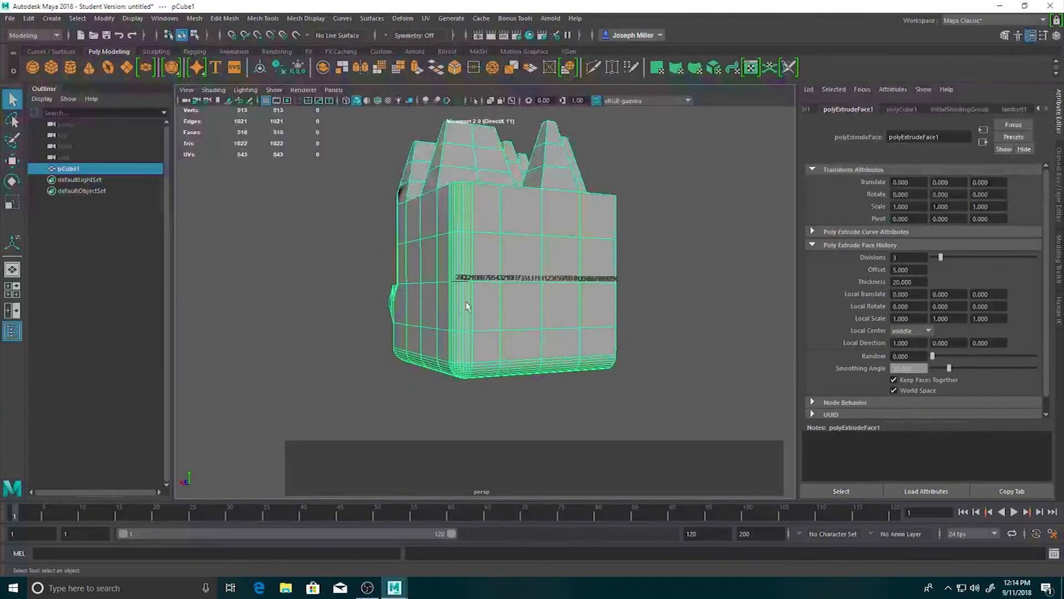
pyautogui.keyDown('alt'); pyautogui.moveTo(469, 304); pyautogui.dragTo(513, 319); pyautogui.keyUp('alt')
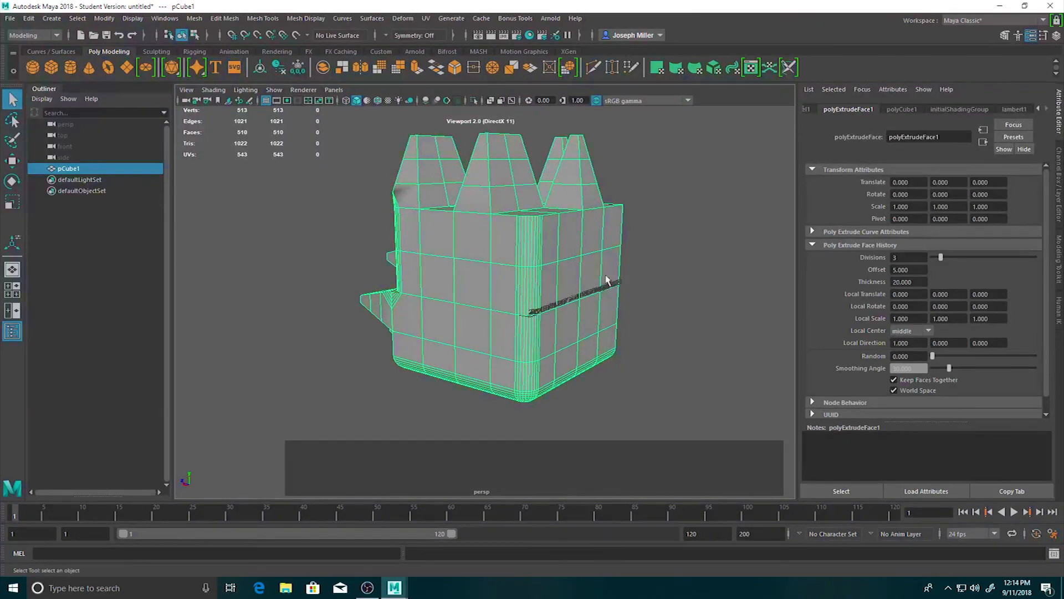
# In the base cube's history, set the subdivisions to 15 in width, 23 in height and 18 in depth.
pyautogui.click(901, 110)
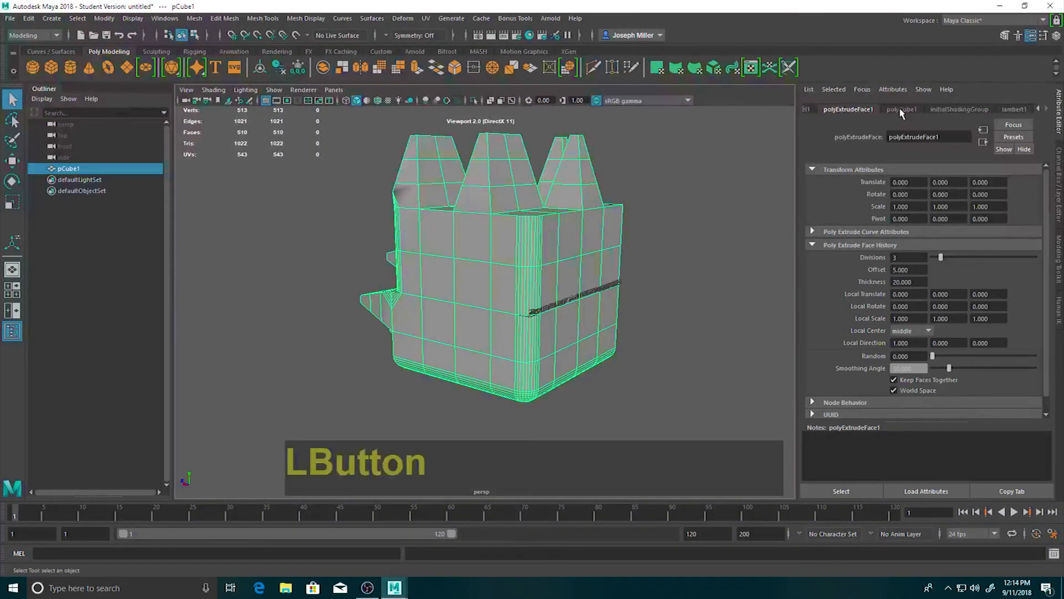
pyautogui.keyDown('alt'); pyautogui.moveTo(427, 273); pyautogui.dragTo(532, 290); pyautogui.keyUp('alt')
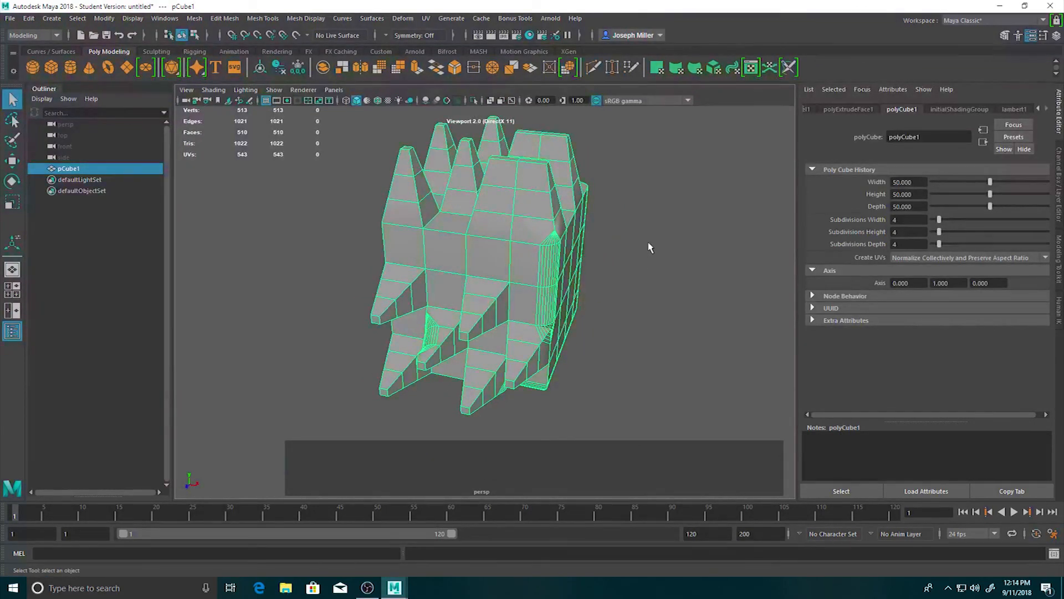
pyautogui.keyDown('alt'); pyautogui.moveTo(451, 309); pyautogui.dragTo(520, 299); pyautogui.keyUp('alt')
pyautogui.scroll(5, 494, 327)
pyautogui.keyDown('alt'); pyautogui.moveTo(508, 366); pyautogui.dragTo(501, 244); pyautogui.keyUp('alt')
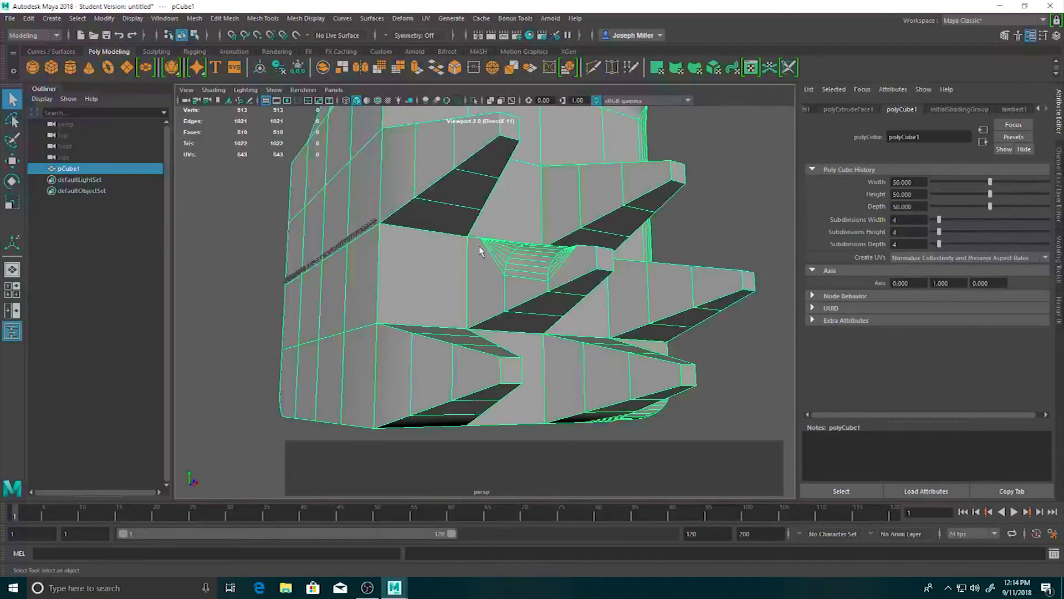
pyautogui.keyDown('alt'); pyautogui.moveTo(553, 279); pyautogui.dragTo(613, 287); pyautogui.keyUp('alt')
pyautogui.scroll(-5, 593, 277)
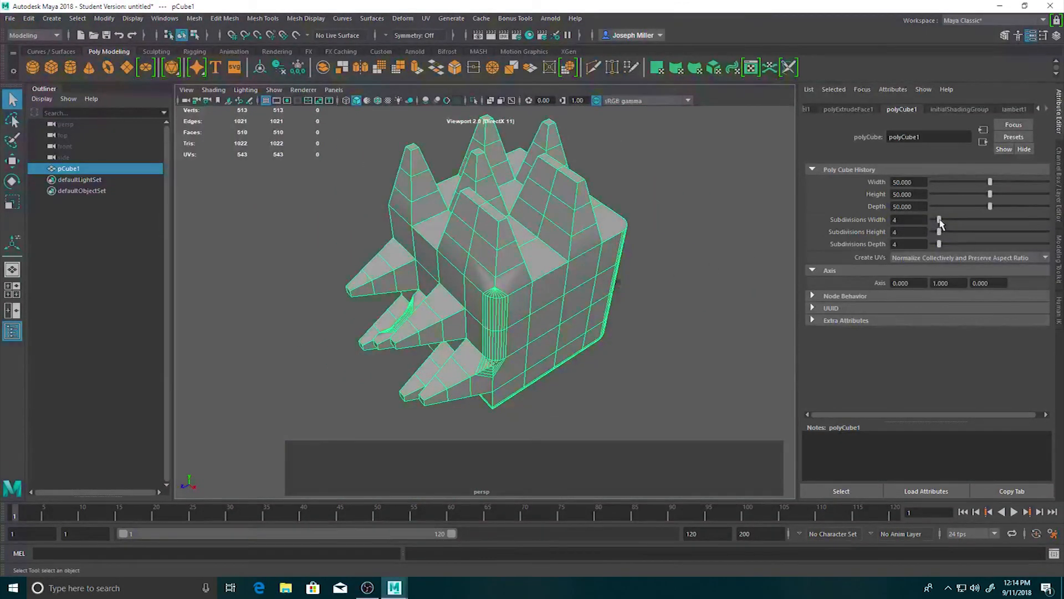
pyautogui.moveTo(940, 220); pyautogui.dragTo(966, 217)
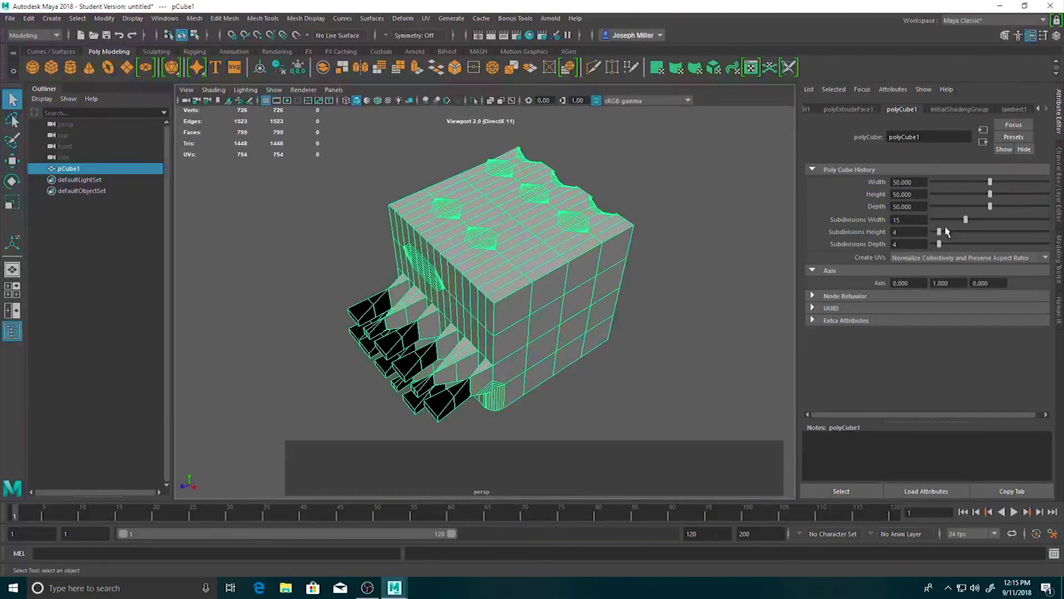
pyautogui.moveTo(940, 232); pyautogui.dragTo(972, 245)
pyautogui.keyDown('alt'); pyautogui.moveTo(577, 309); pyautogui.dragTo(532, 280); pyautogui.keyUp('alt')
pyautogui.keyDown('alt'); pyautogui.moveTo(576, 233); pyautogui.dragTo(625, 277); pyautogui.keyUp('alt')
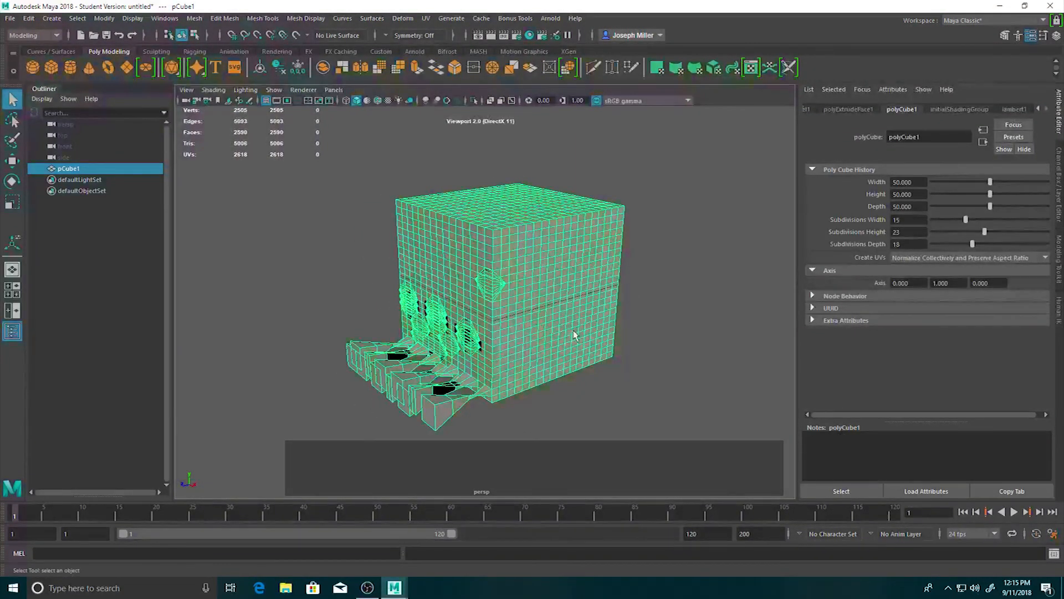
# Show the Modeling Toolkit for the selected cube.
pyautogui.press('alt')
pyautogui.keyDown('alt'); pyautogui.moveTo(477, 300); pyautogui.dragTo(668, 287); pyautogui.keyUp('alt')
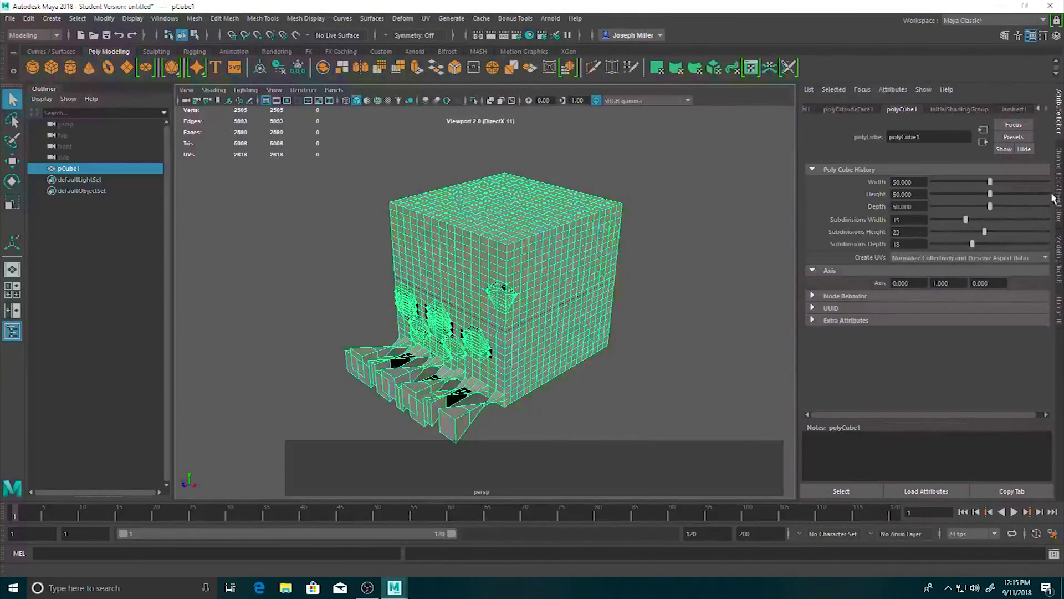
pyautogui.click(1058, 258)
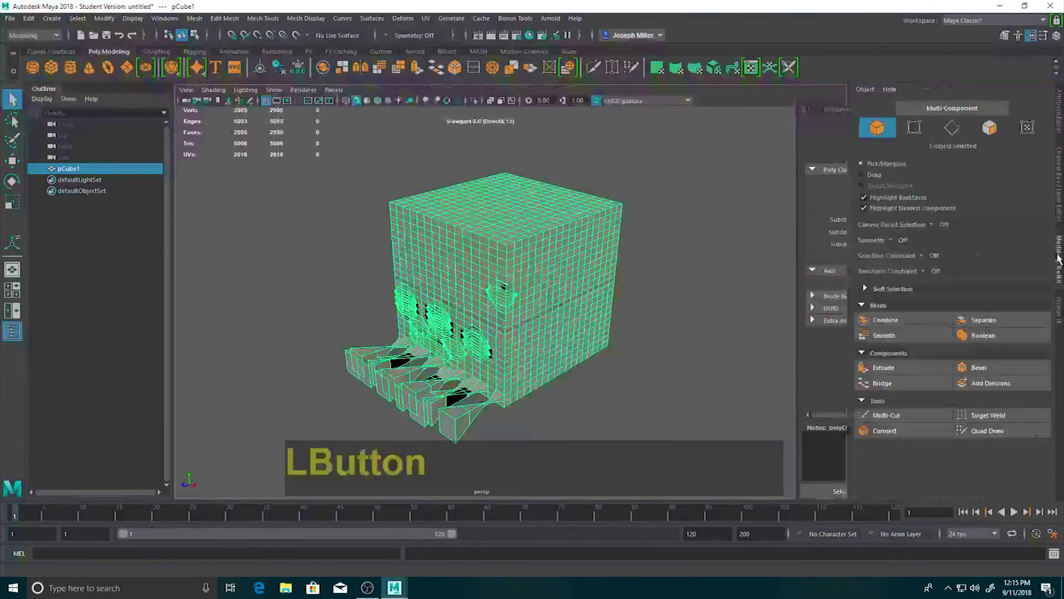